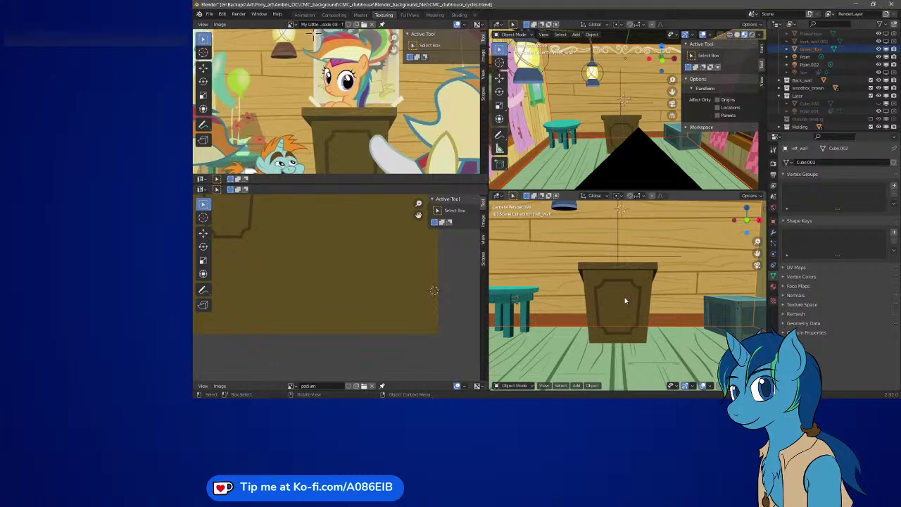
# Select the wooden podium and orbit the upper view around it, out of camera view
pyautogui.click(597, 300)
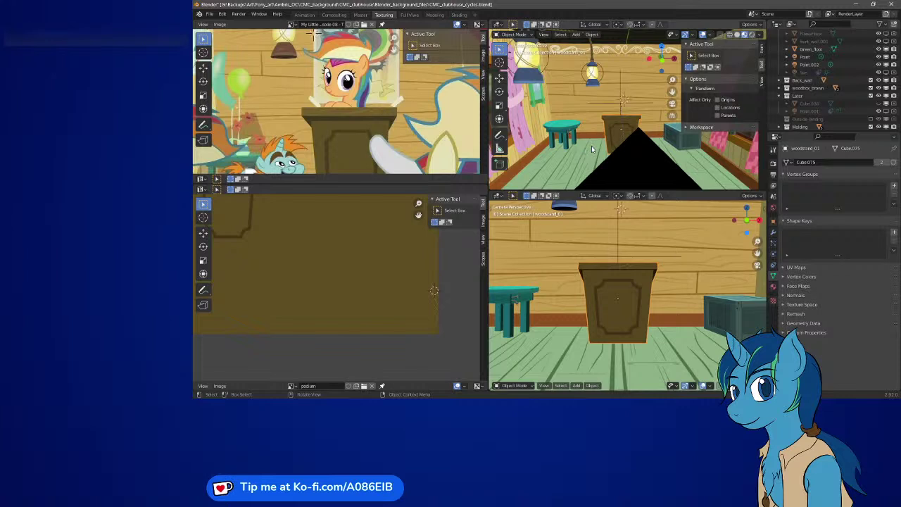
pyautogui.moveTo(635, 151)
pyautogui.mouseDown(button='middle')
pyautogui.moveTo(613, 143)
pyautogui.moveTo(621, 143)
pyautogui.mouseUp(button='middle')
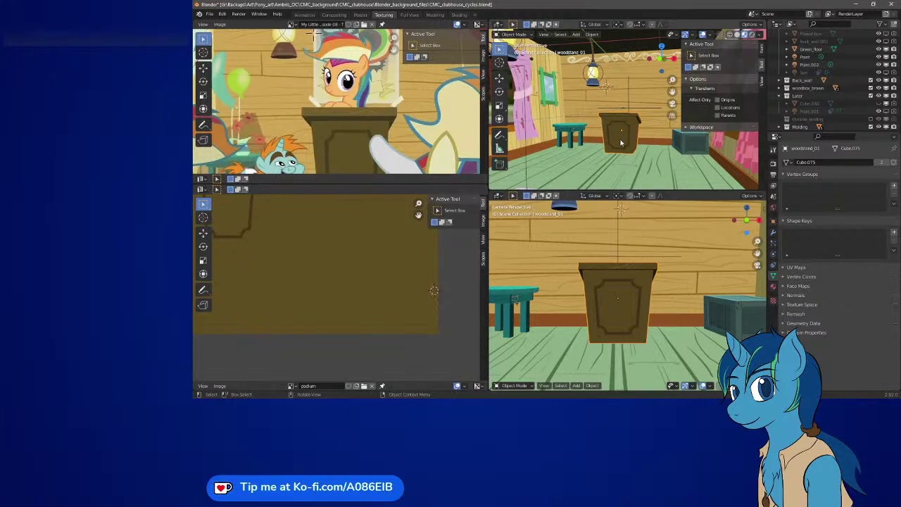
pyautogui.moveTo(621, 143)
pyautogui.mouseDown(button='middle')
pyautogui.moveTo(605, 150)
pyautogui.moveTo(619, 158)
pyautogui.moveTo(640, 148)
pyautogui.moveTo(627, 150)
pyautogui.mouseUp(button='middle')
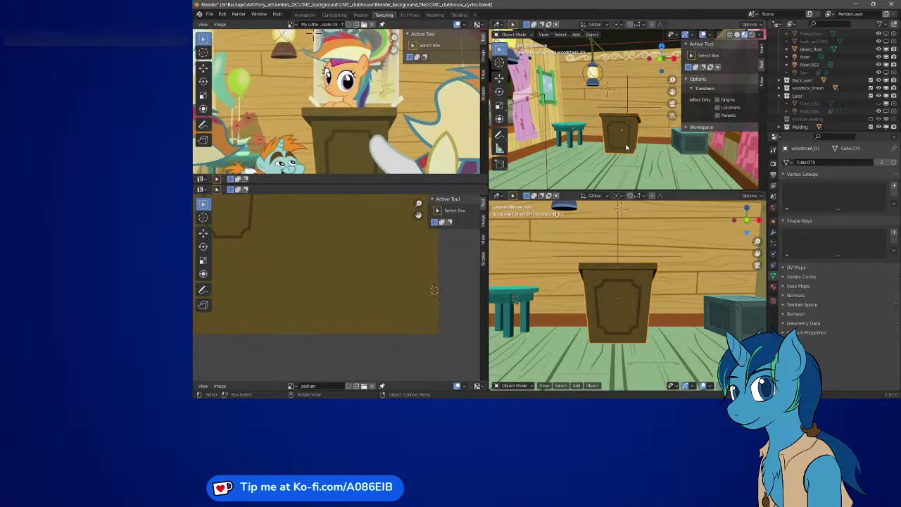
# Compare the Apple Bloom reference picture with the episode 8 screenshot in the image editor
pyautogui.scroll(-5, 392, 126)
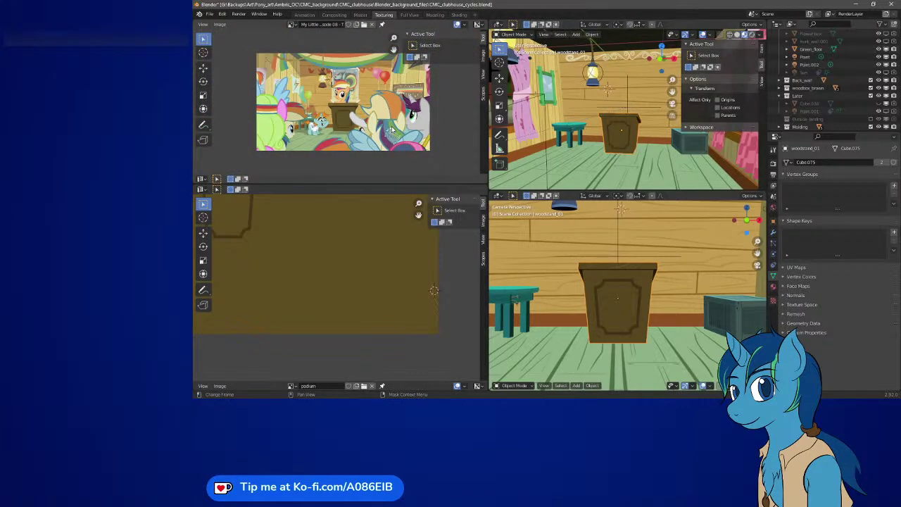
pyautogui.scroll(1, 392, 126)
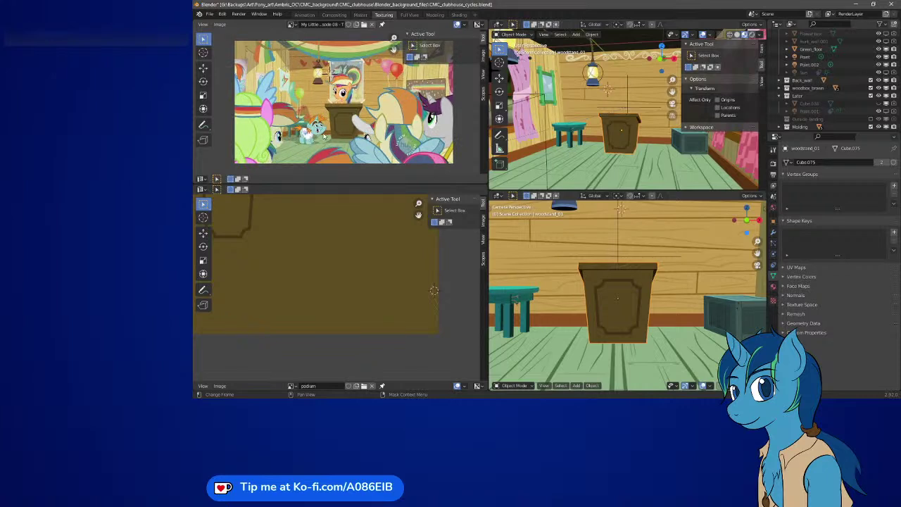
pyautogui.click(292, 24)
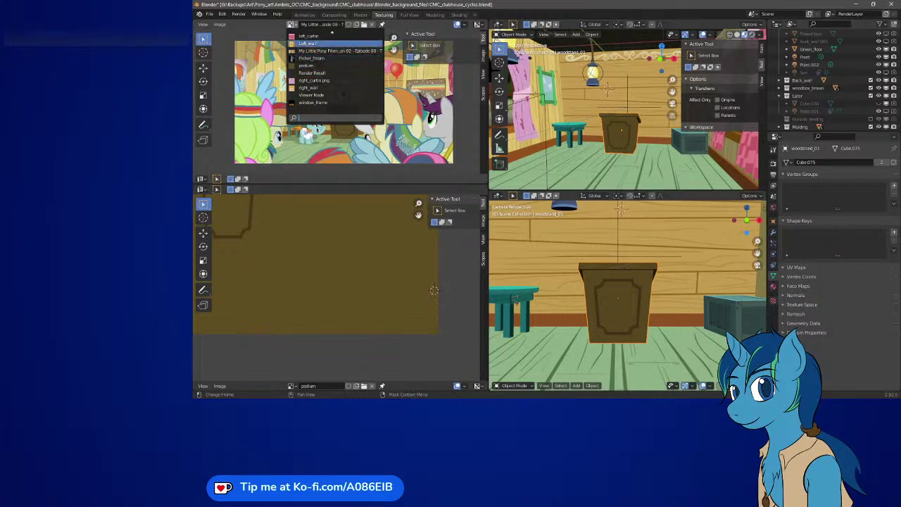
pyautogui.scroll(-2, 310, 70)
pyautogui.scroll(5, 335, 70)
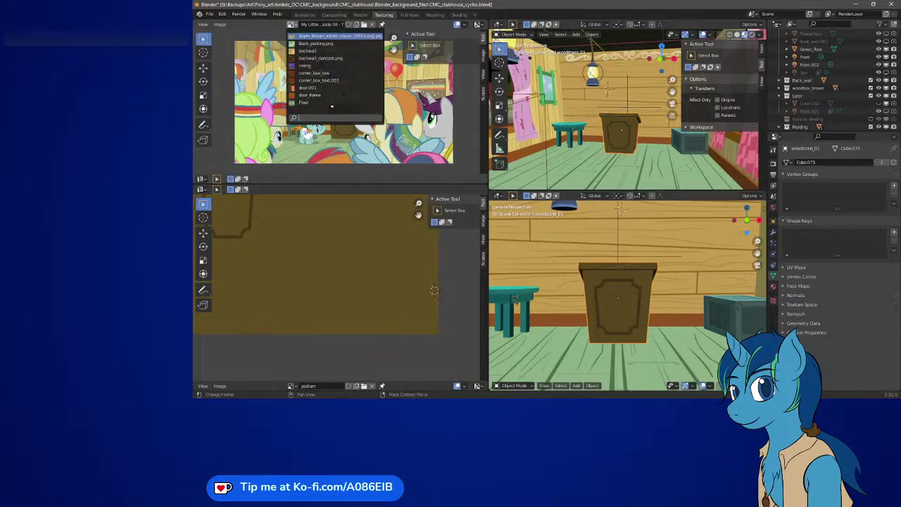
pyautogui.click(335, 36)
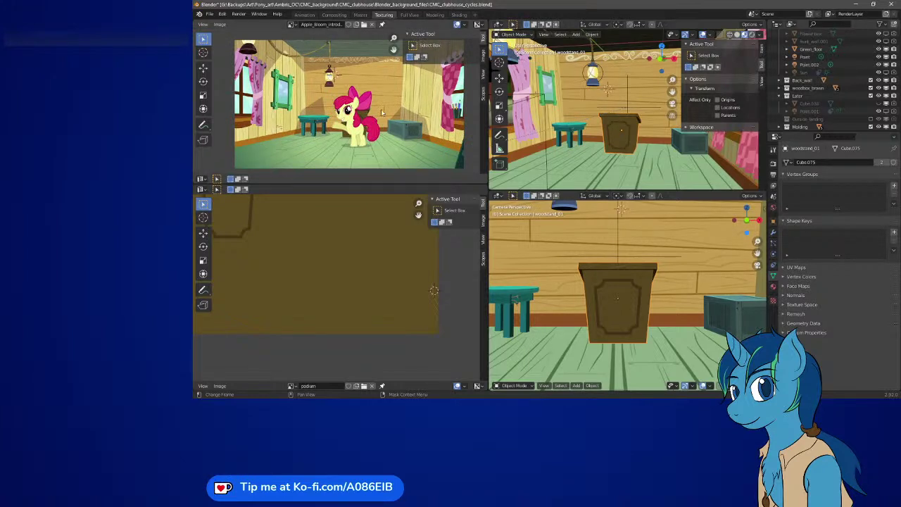
pyautogui.click(292, 24)
pyautogui.scroll(-5, 345, 88)
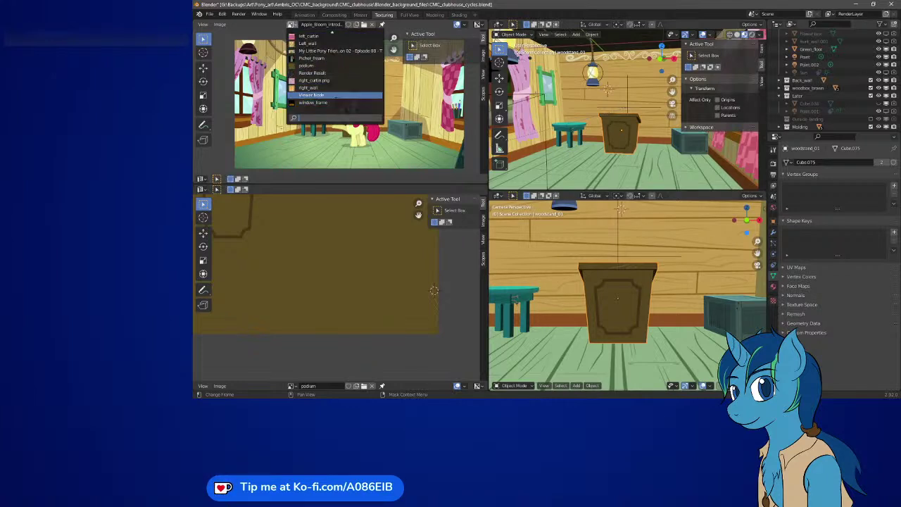
pyautogui.click(338, 51)
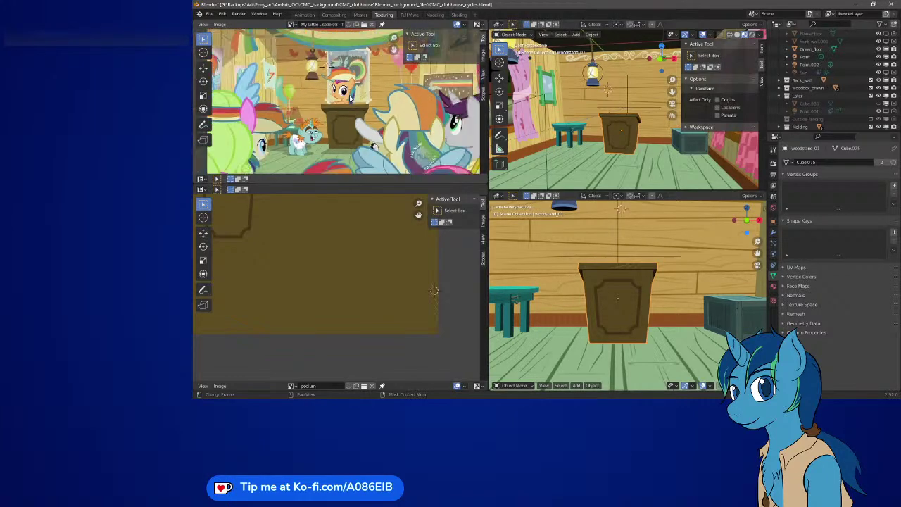
# Show the Apple Bloom reference picture again and drop in the clubhouse exterior picture
pyautogui.click(291, 24)
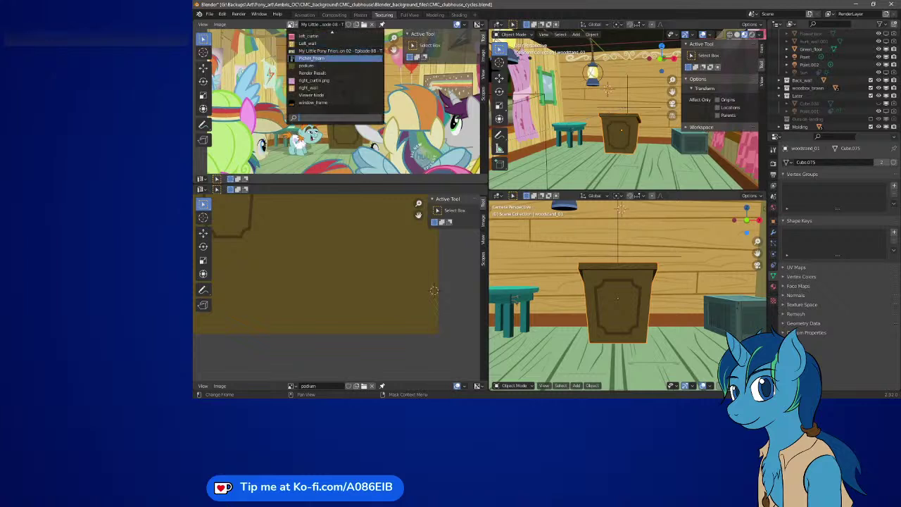
pyautogui.scroll(7, 334, 67)
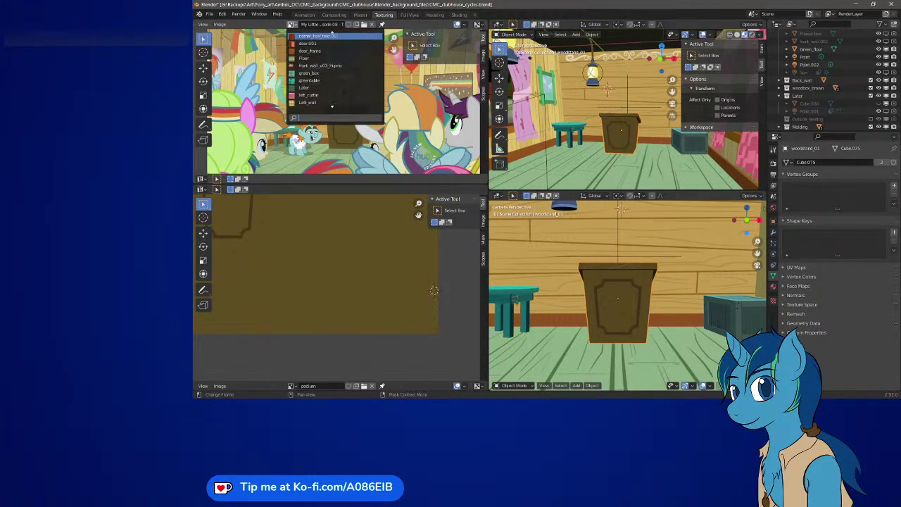
pyautogui.scroll(8, 331, 35)
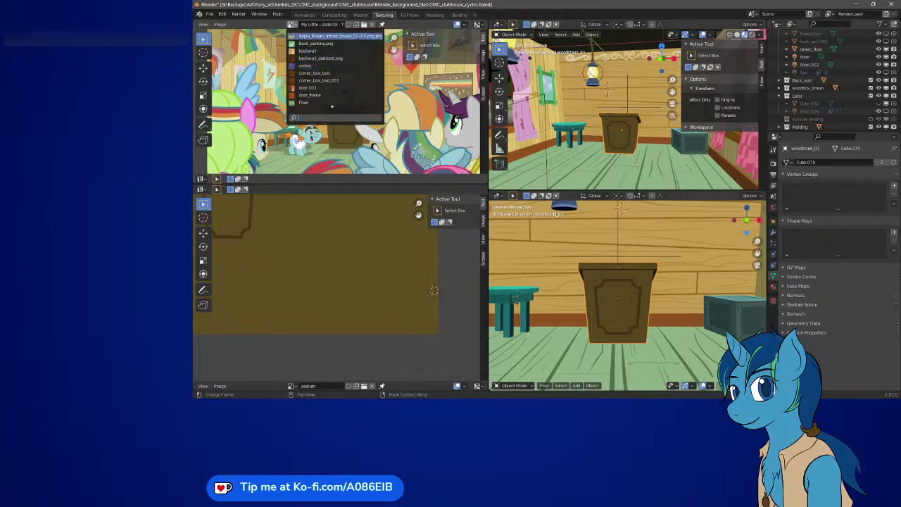
pyautogui.click(353, 36)
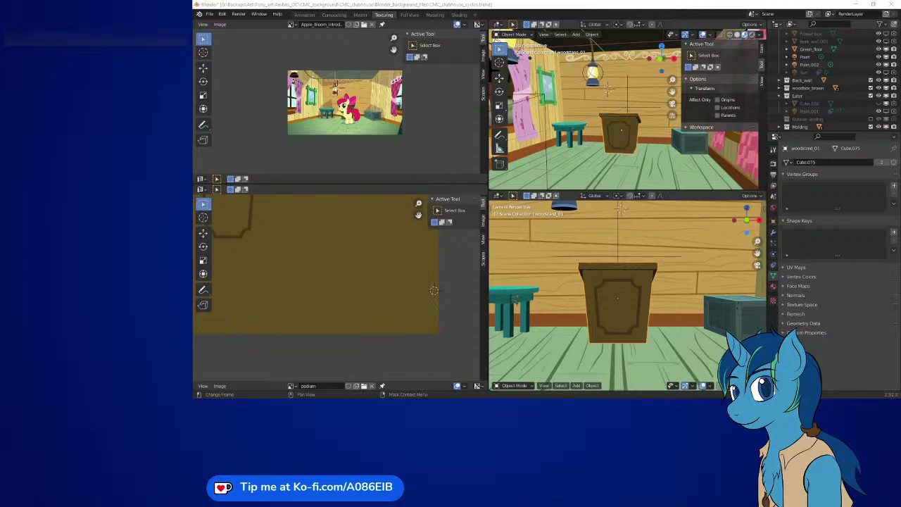
pyautogui.moveTo(485, 127); pyautogui.dragTo(408, 127)
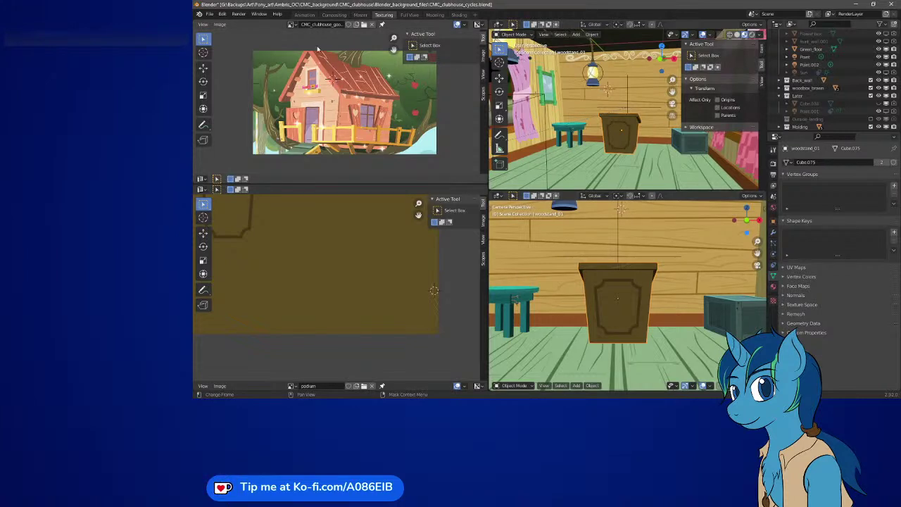
# Keep the clubhouse picture, load another episode screenshot, and browse the reference list for right_side.jpg
pyautogui.click(290, 25)
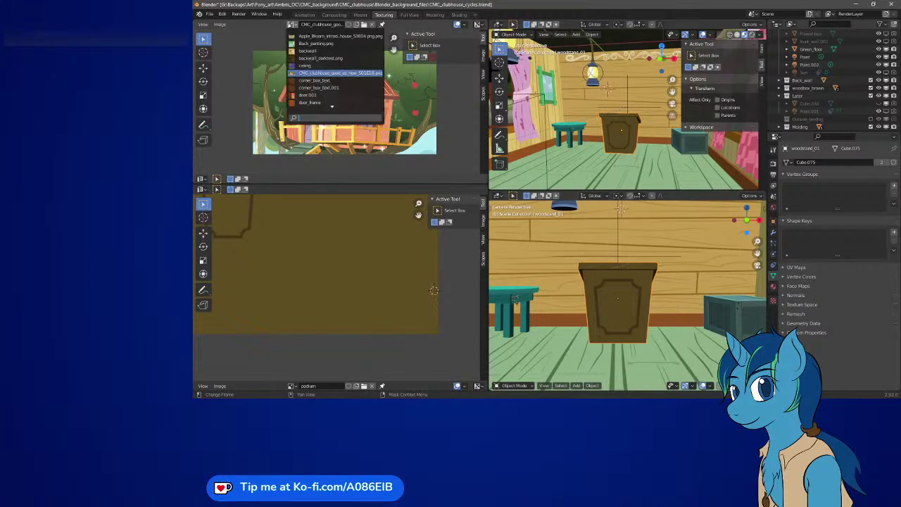
pyautogui.click(363, 25)
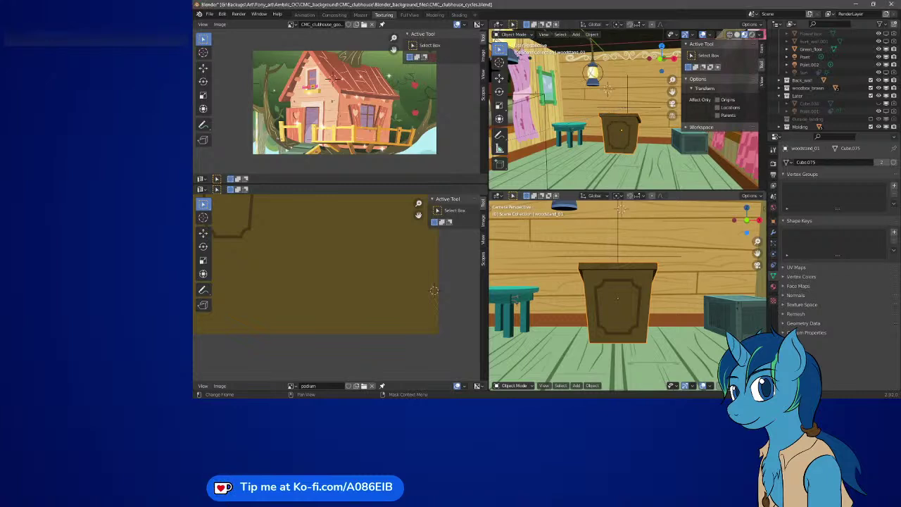
pyautogui.moveTo(141, 98); pyautogui.dragTo(331, 99)
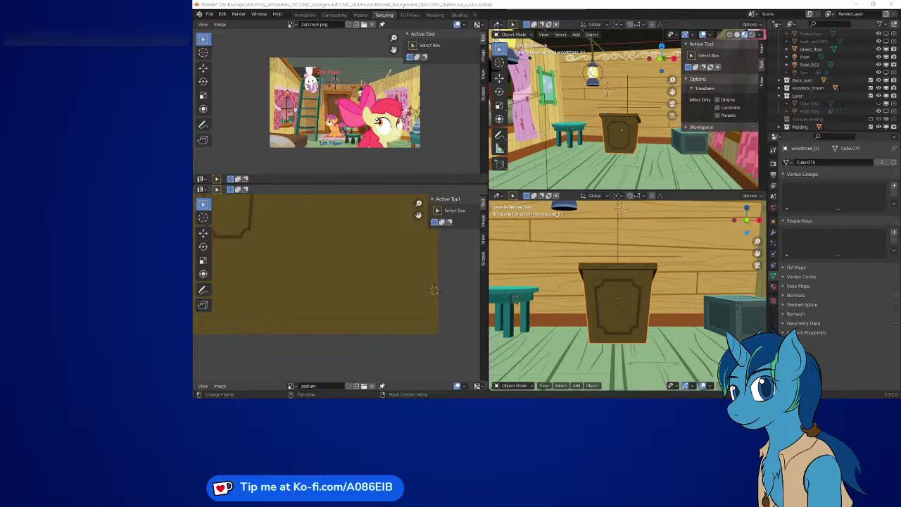
pyautogui.click(292, 24)
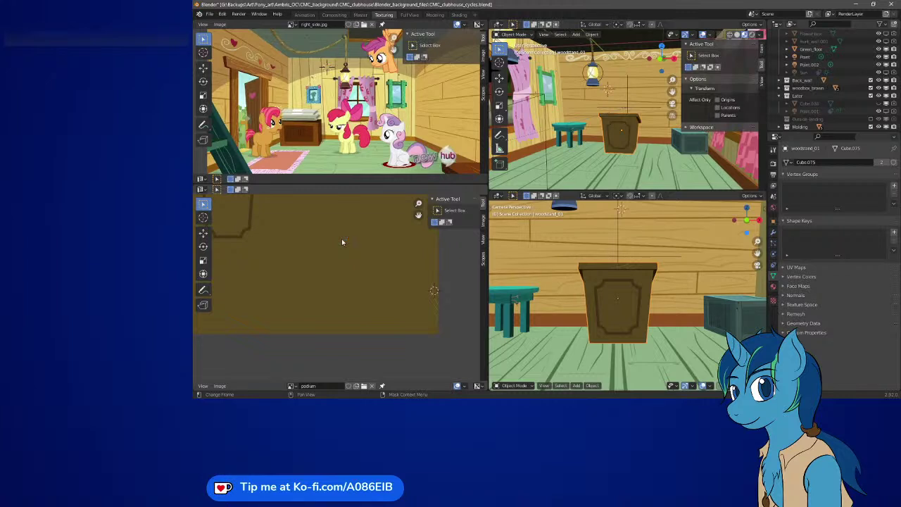
# Check the reference image list, then save the scene as CMC_clubhouse_cycles.blend
pyautogui.click(291, 24)
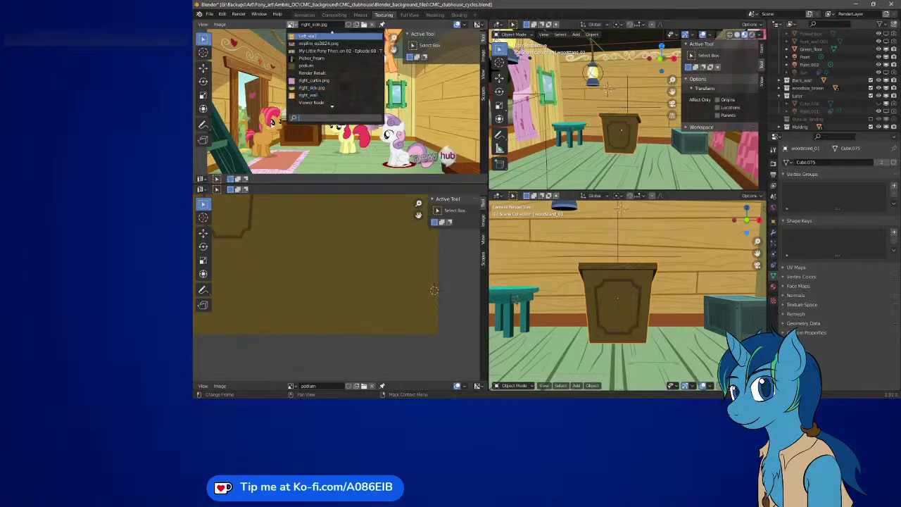
pyautogui.scroll(10, 335, 70)
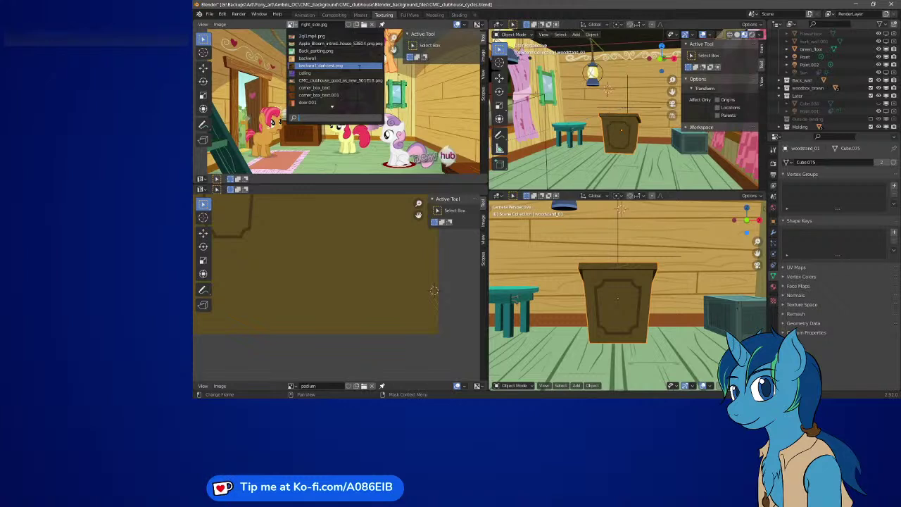
pyautogui.scroll(-10, 359, 65)
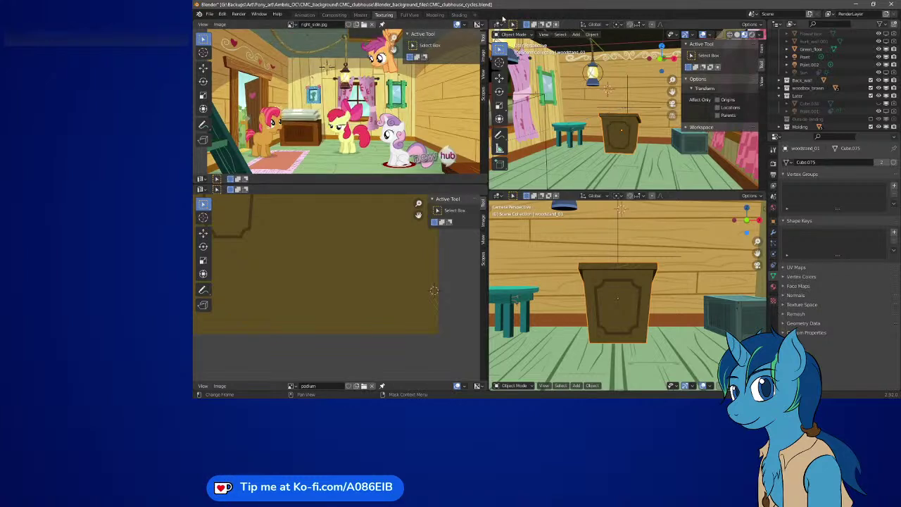
pyautogui.hotkey('ctrl', 's')
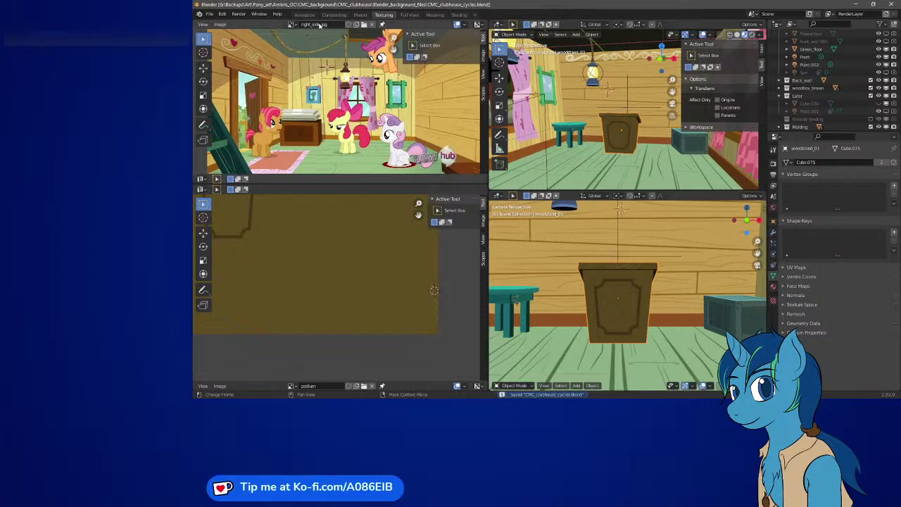
pyautogui.click(222, 14)
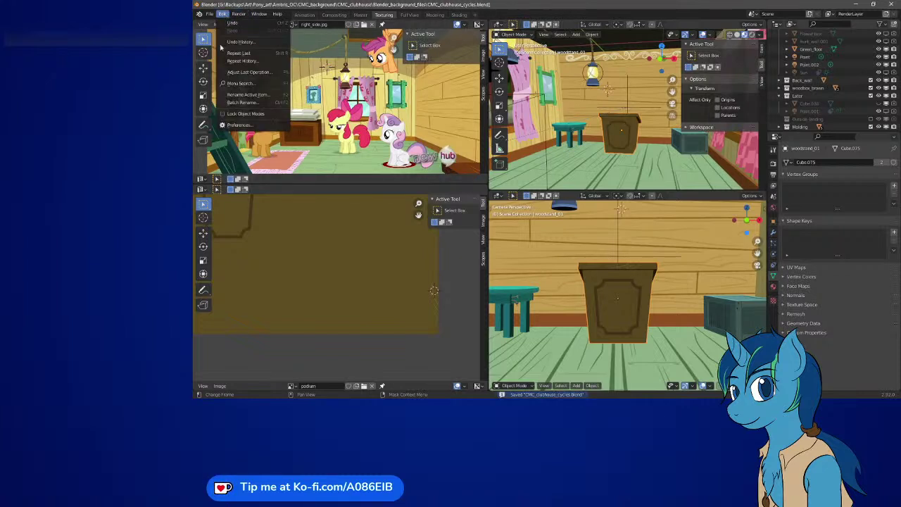
# Open Blender's Preferences from the Edit menu, later bringing up the Render menu
pyautogui.press('Escape')
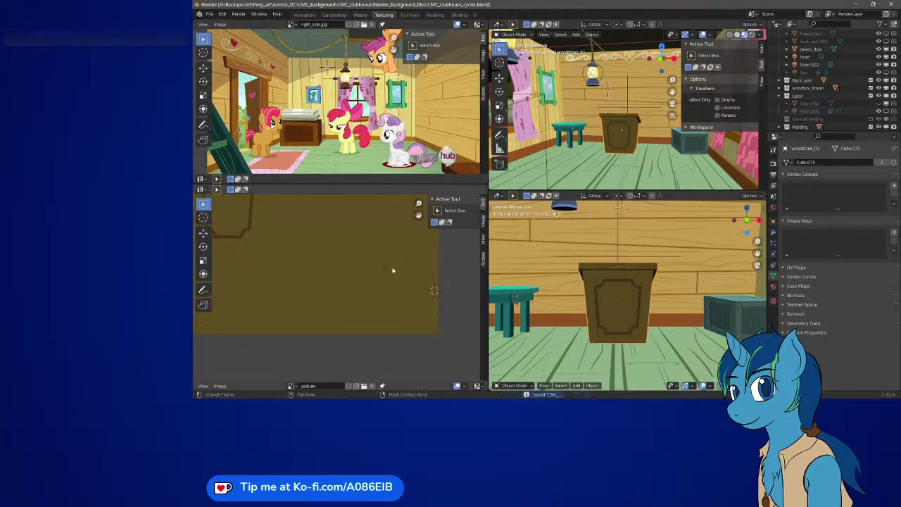
pyautogui.click(221, 14)
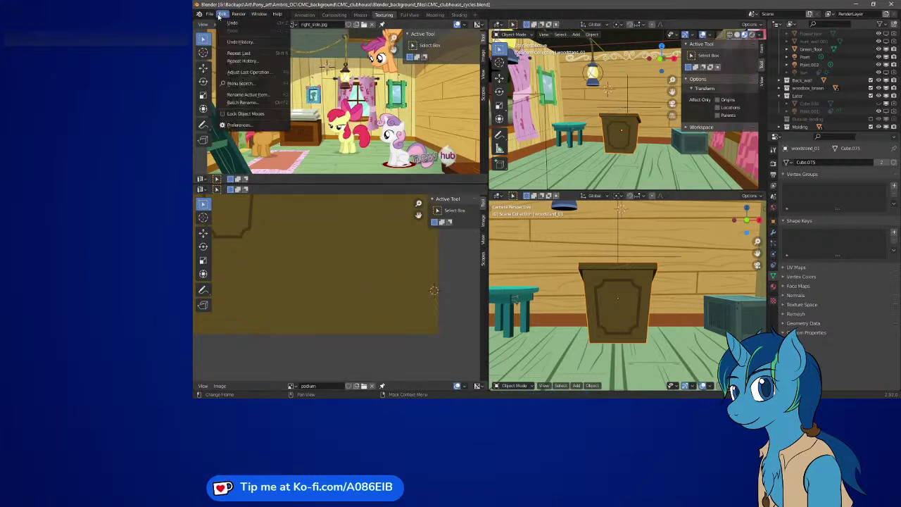
pyautogui.click(256, 126)
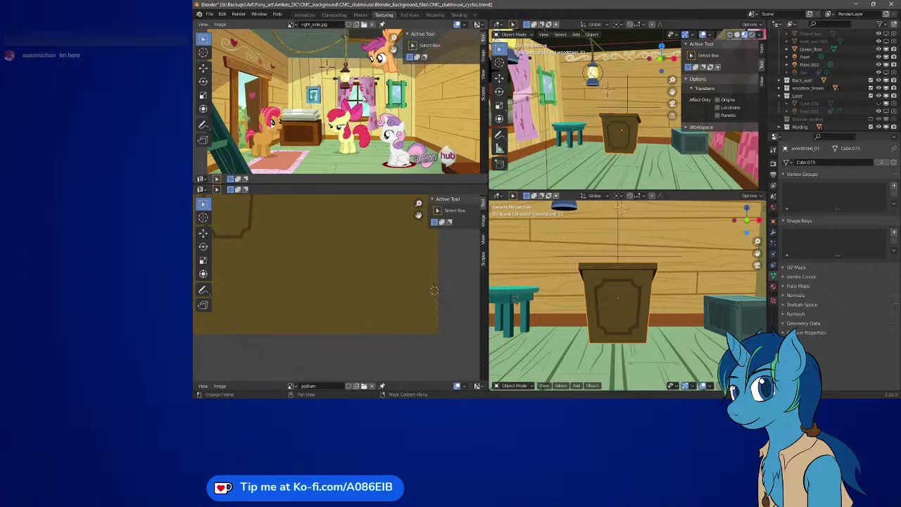
pyautogui.click(240, 14)
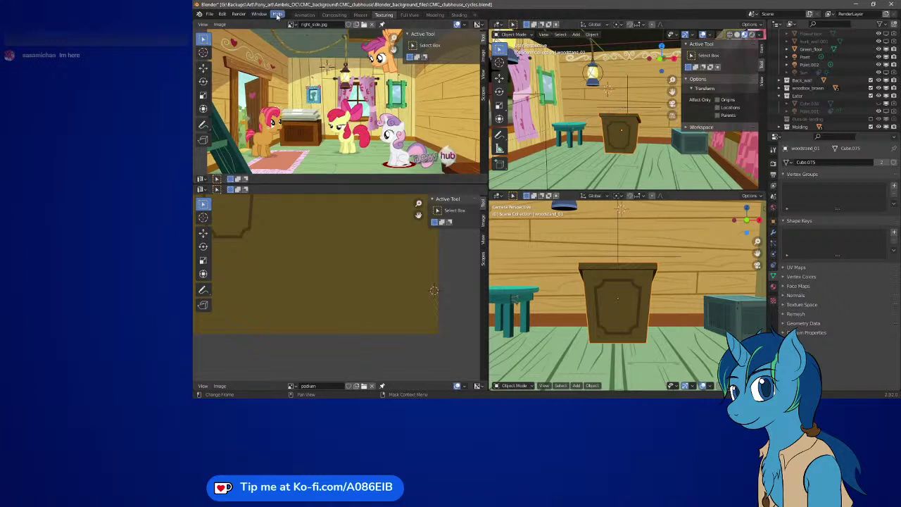
pyautogui.click(292, 24)
pyautogui.scroll(15, 334, 70)
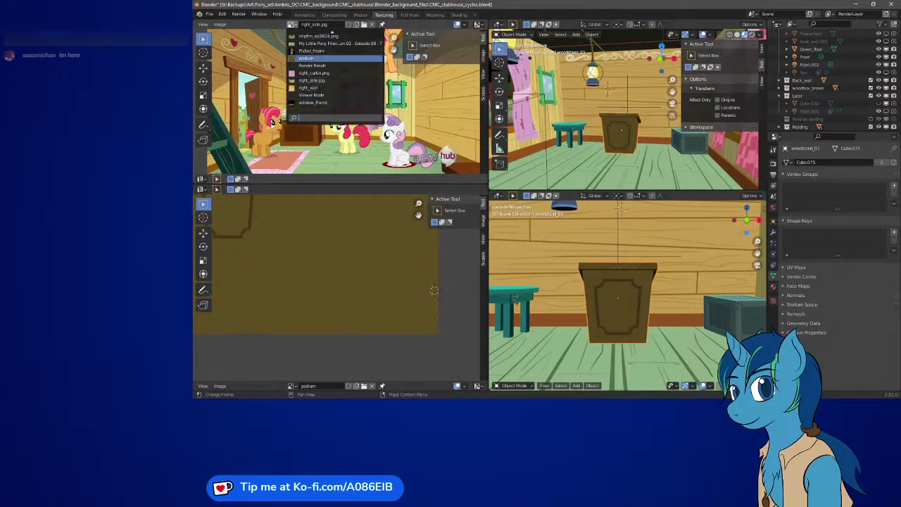
pyautogui.scroll(-15, 335, 71)
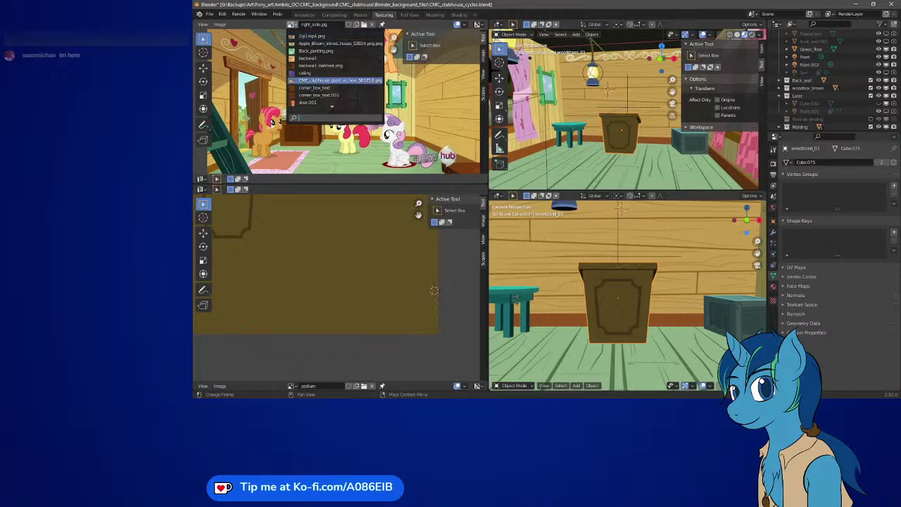
pyautogui.scroll(-1, 335, 70)
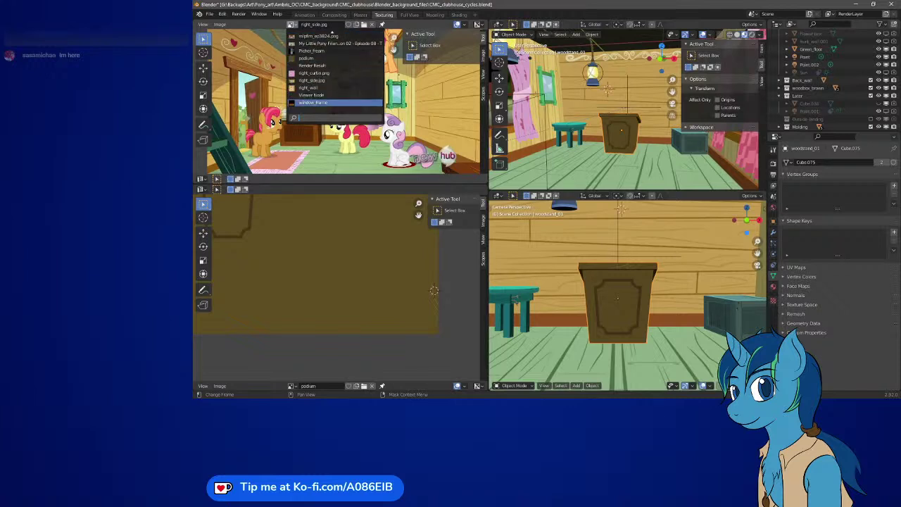
pyautogui.scroll(7, 334, 71)
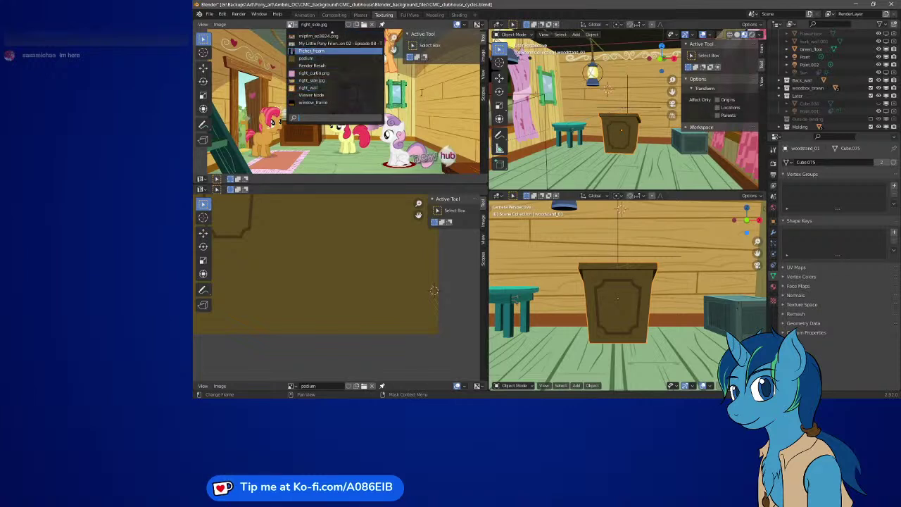
pyautogui.press('Escape')
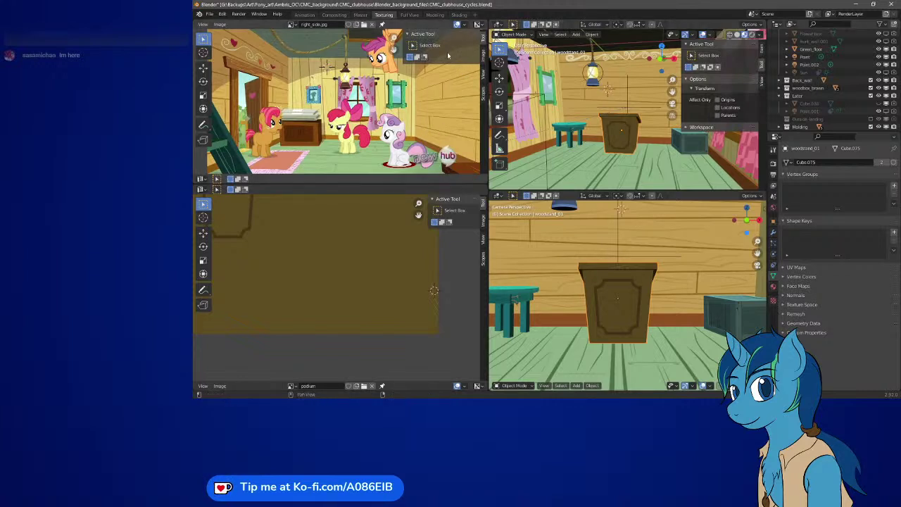
# View the clubhouse front in Full View, then show Material.019's nodes in the Shading workspace
pyautogui.click(410, 15)
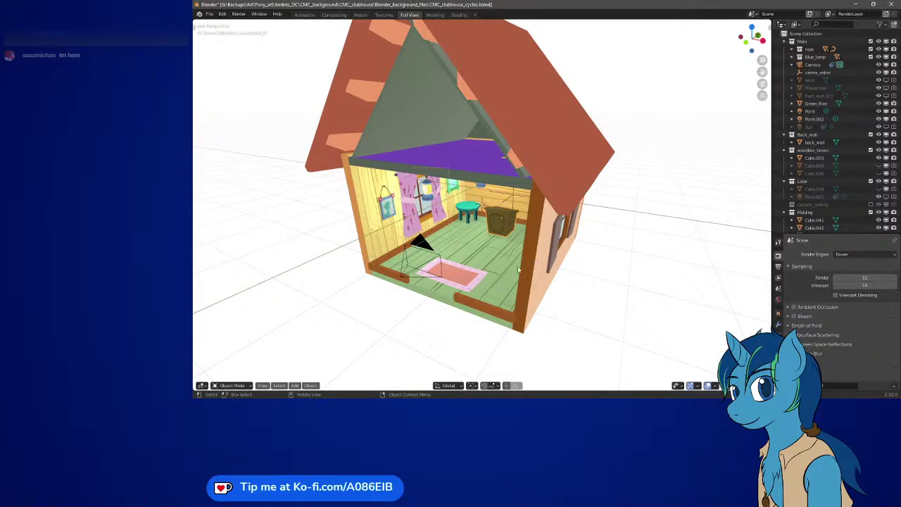
pyautogui.moveTo(519, 267); pyautogui.dragTo(481, 159, button='middle')
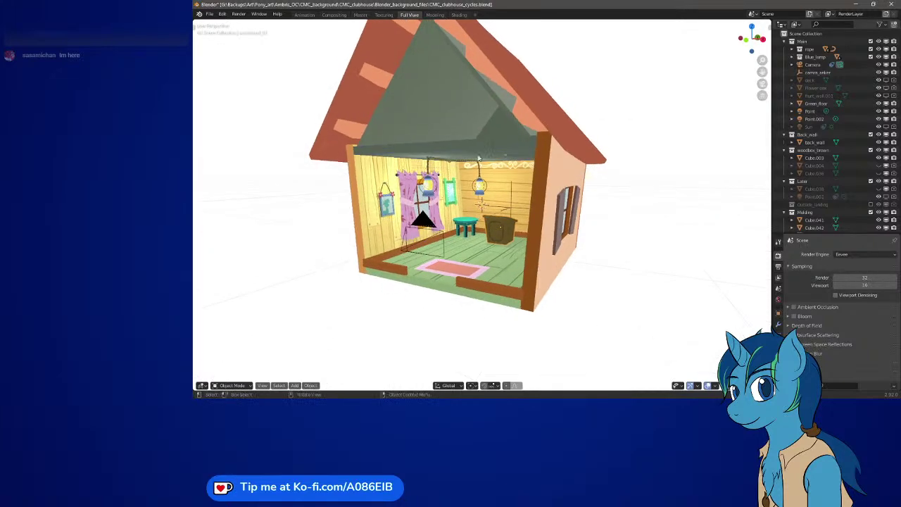
pyautogui.click(459, 15)
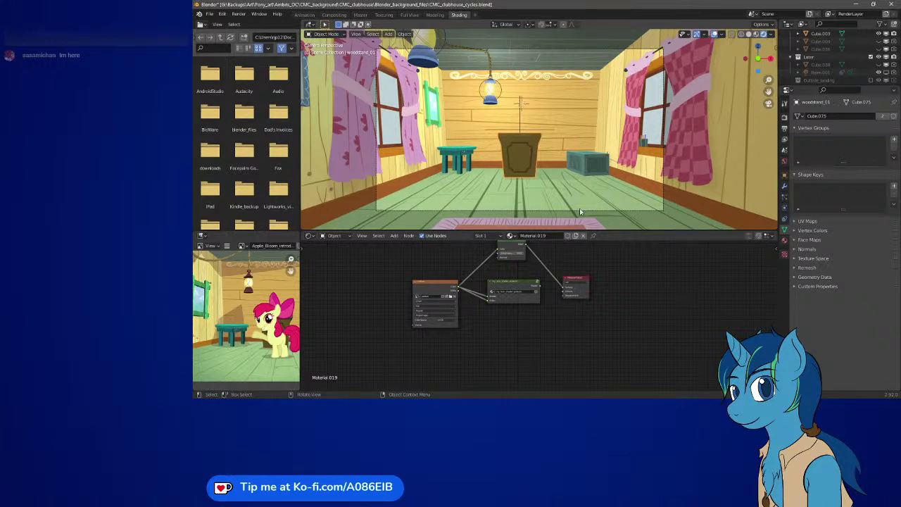
pyautogui.moveTo(579, 268); pyautogui.dragTo(587, 290, button='middle')
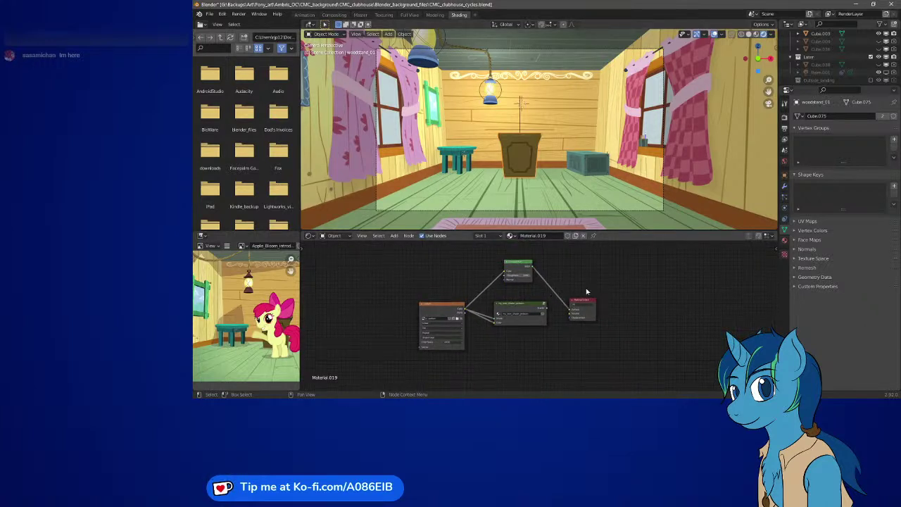
# Frame the back wall's node tree and route its upper node into the Surface output
pyautogui.click(549, 120)
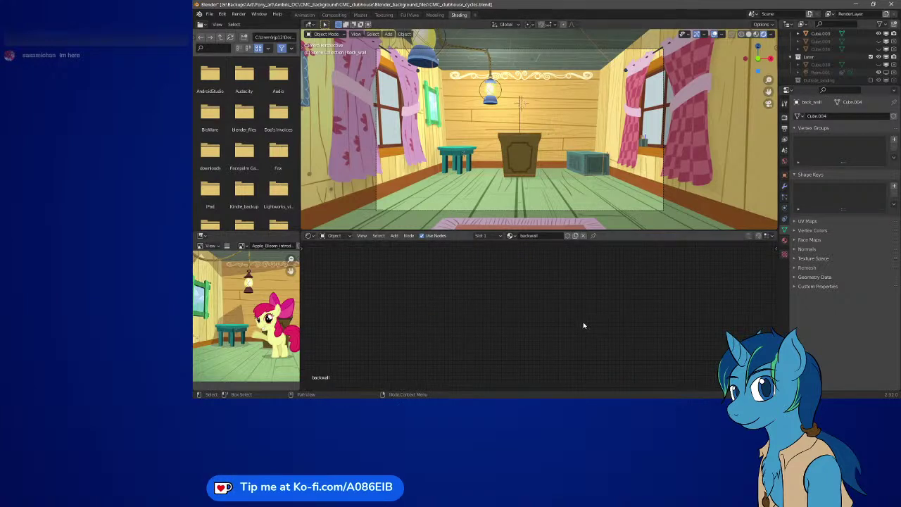
pyautogui.click(362, 236)
pyautogui.click(393, 236)
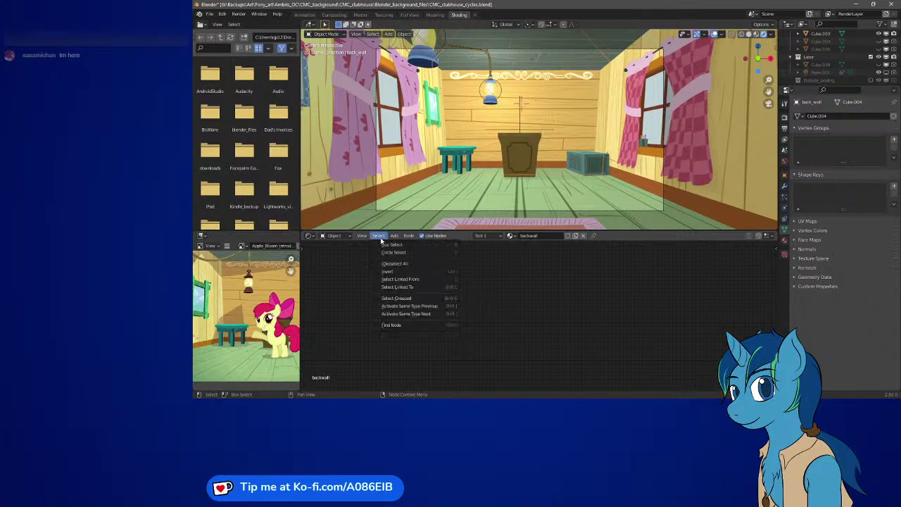
pyautogui.moveTo(407, 236)
pyautogui.moveTo(364, 238)
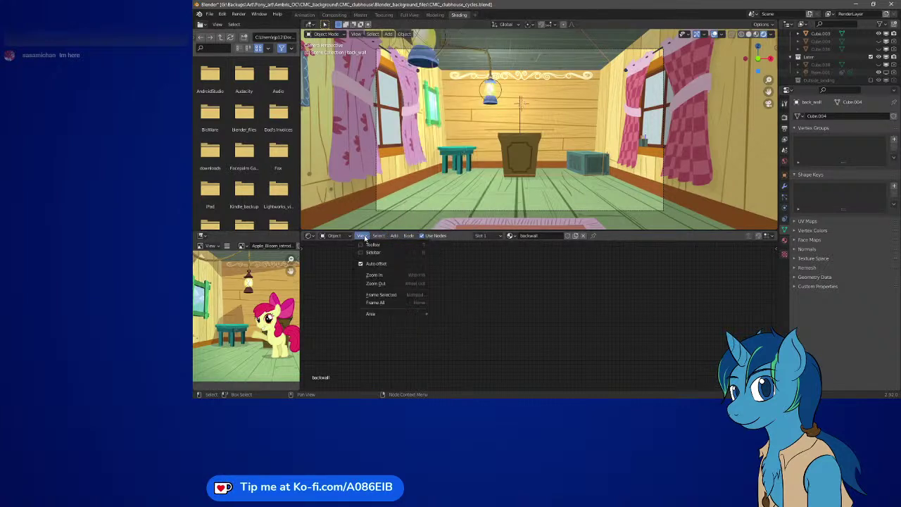
pyautogui.click(363, 303)
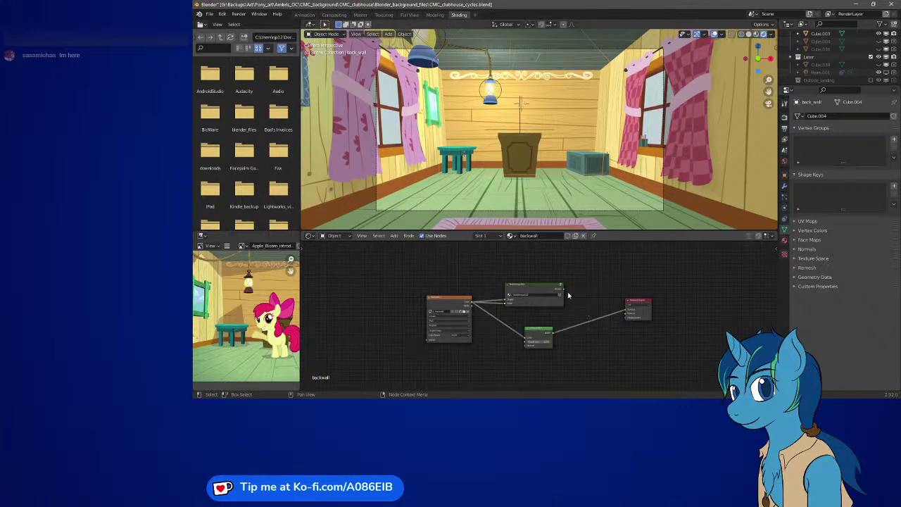
pyautogui.moveTo(561, 289); pyautogui.dragTo(625, 308)
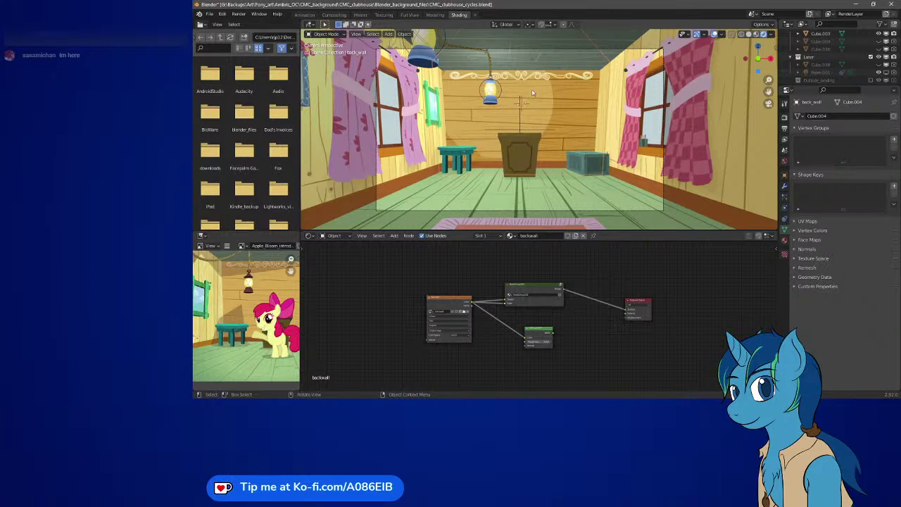
# Connect the left wall's middle texture node and the floor's top node to their material outputs
pyautogui.click(614, 115)
pyautogui.moveTo(599, 301); pyautogui.dragTo(680, 306)
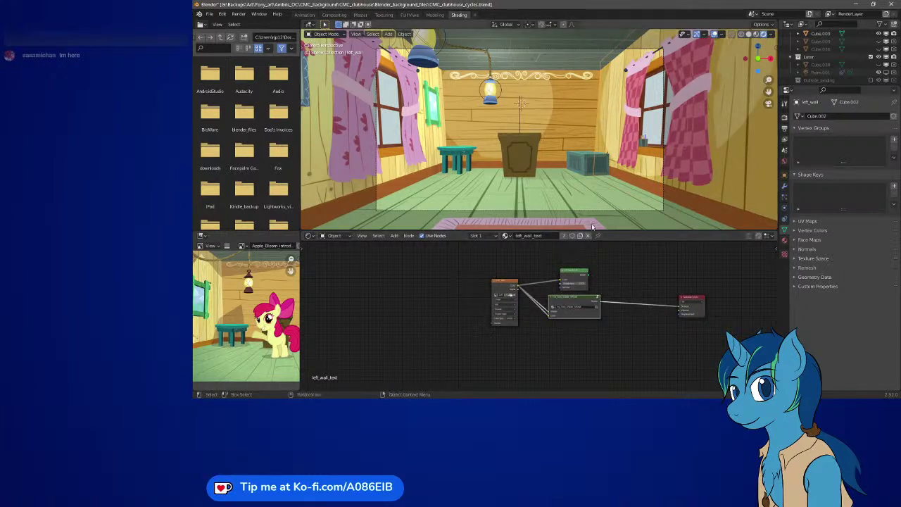
pyautogui.click(581, 174)
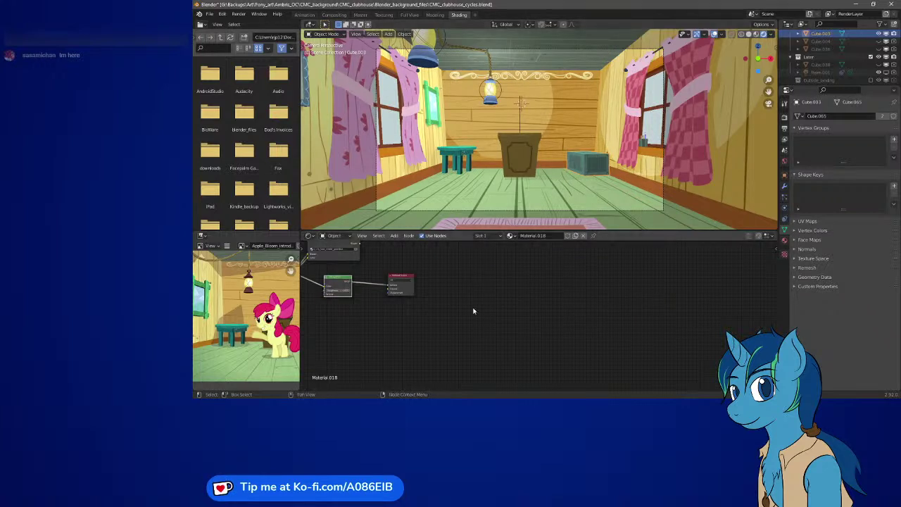
pyautogui.moveTo(483, 281); pyautogui.dragTo(510, 311)
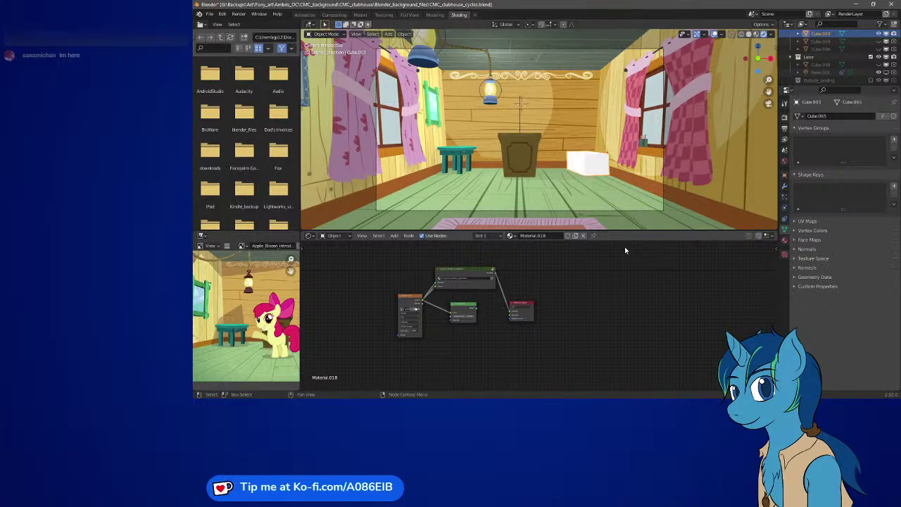
pyautogui.click(541, 198)
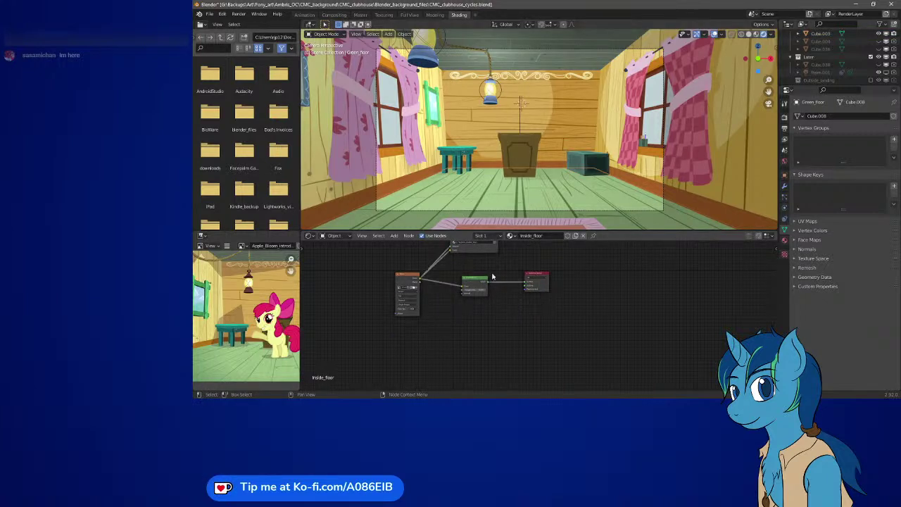
pyautogui.moveTo(509, 266); pyautogui.dragTo(498, 278, button='middle')
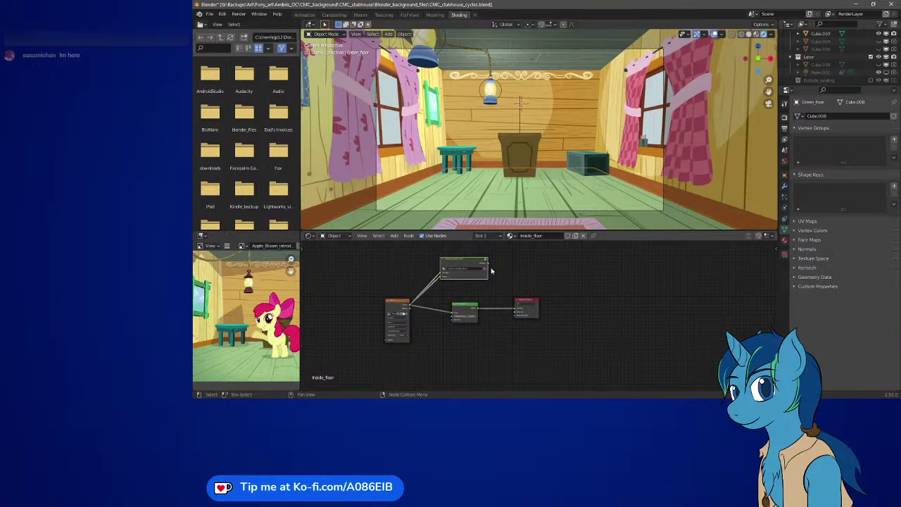
pyautogui.moveTo(487, 267); pyautogui.dragTo(515, 310)
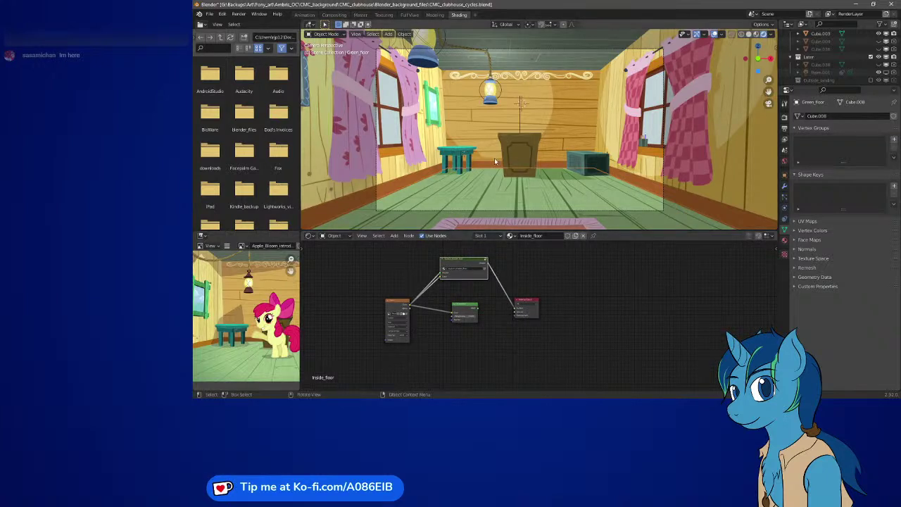
# Feed the top node into the material output for the right wall and the ceiling
pyautogui.click(458, 126)
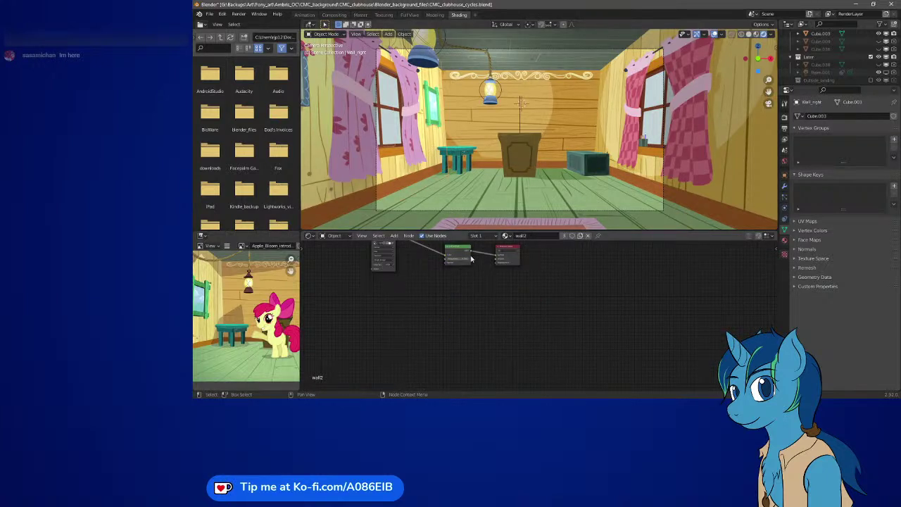
pyautogui.moveTo(480, 271); pyautogui.dragTo(496, 319, button='middle')
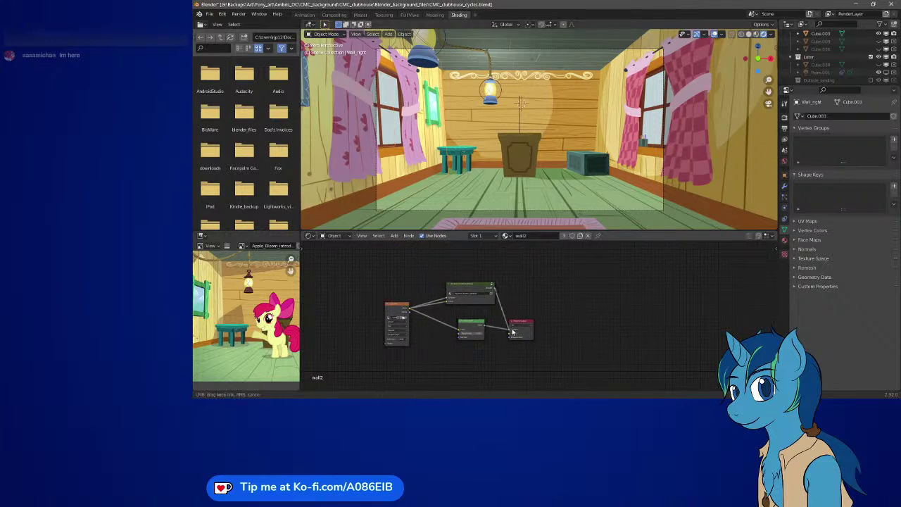
pyautogui.moveTo(519, 328); pyautogui.dragTo(544, 300)
pyautogui.click(498, 290)
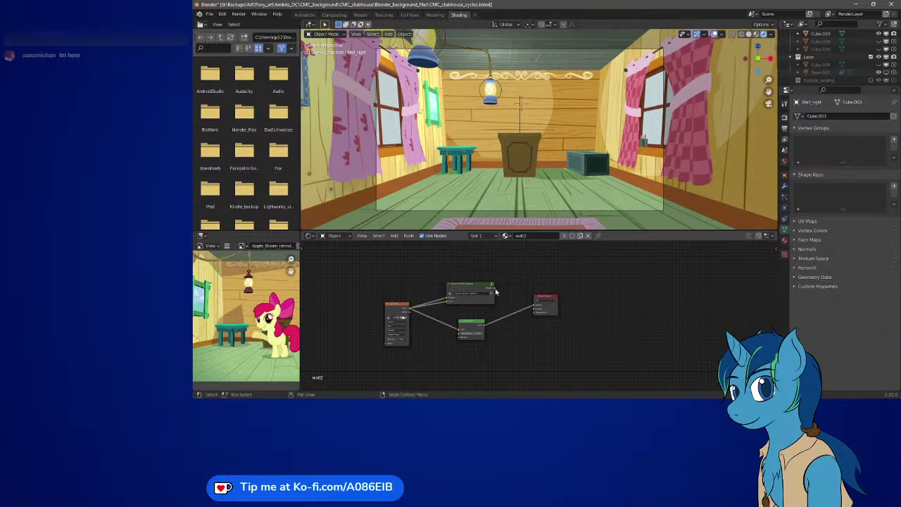
pyautogui.moveTo(495, 291); pyautogui.dragTo(533, 304)
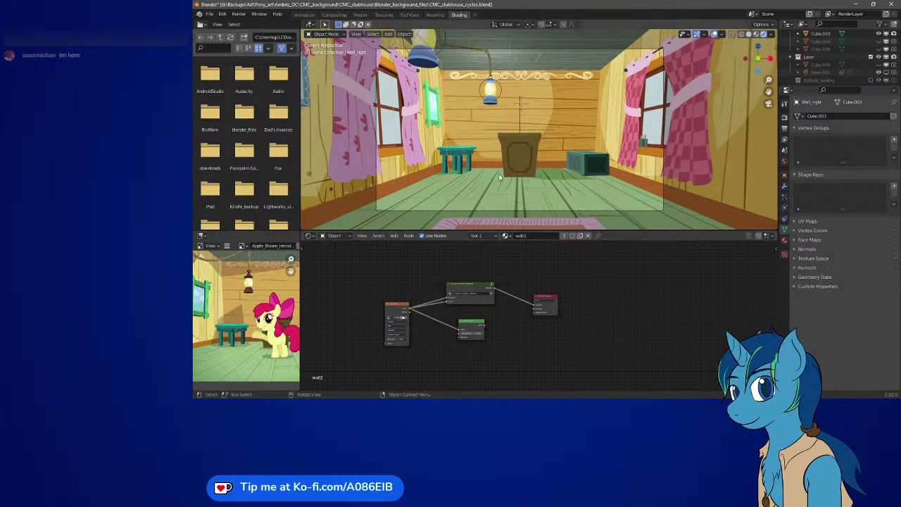
pyautogui.click(527, 62)
pyautogui.moveTo(603, 328); pyautogui.dragTo(628, 353)
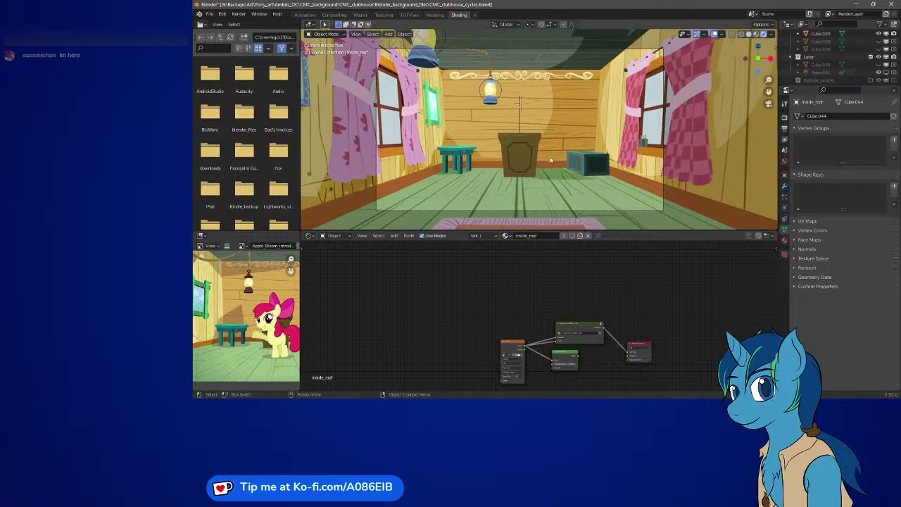
# Route the central cabinet's middle node and the table's top node into their material outputs
pyautogui.click(529, 153)
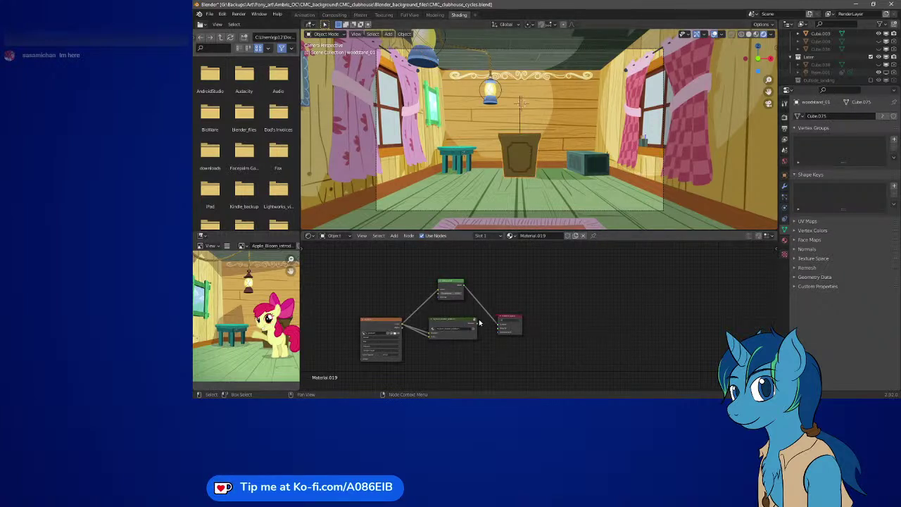
pyautogui.moveTo(476, 323); pyautogui.dragTo(499, 324)
pyautogui.click(445, 157)
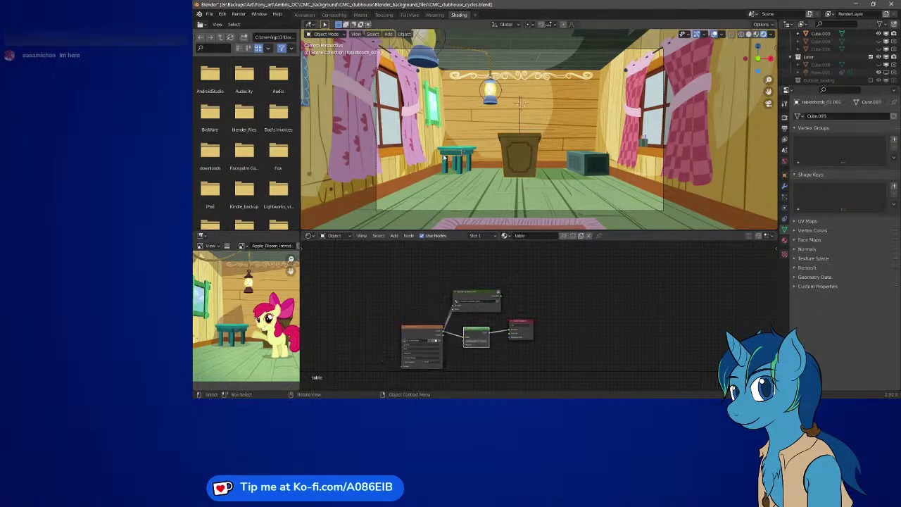
pyautogui.moveTo(501, 297); pyautogui.dragTo(514, 332)
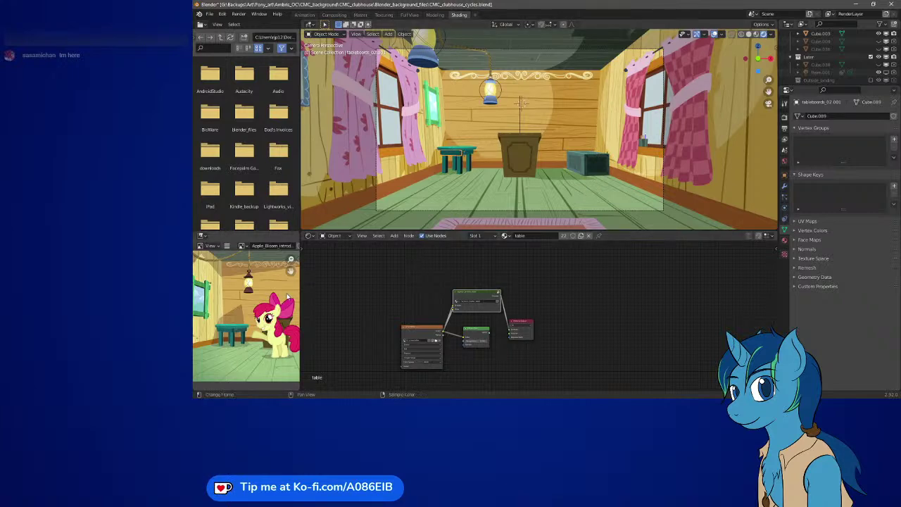
# Widen the file browser and reference panels, then select the lamp to show Material.016
pyautogui.moveTo(302, 284); pyautogui.dragTo(377, 285)
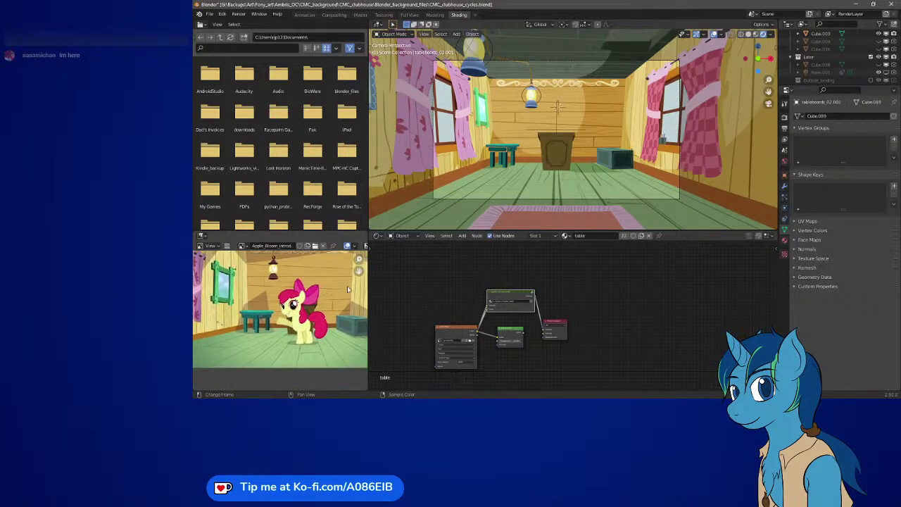
pyautogui.moveTo(425, 274); pyautogui.dragTo(496, 272, button='middle')
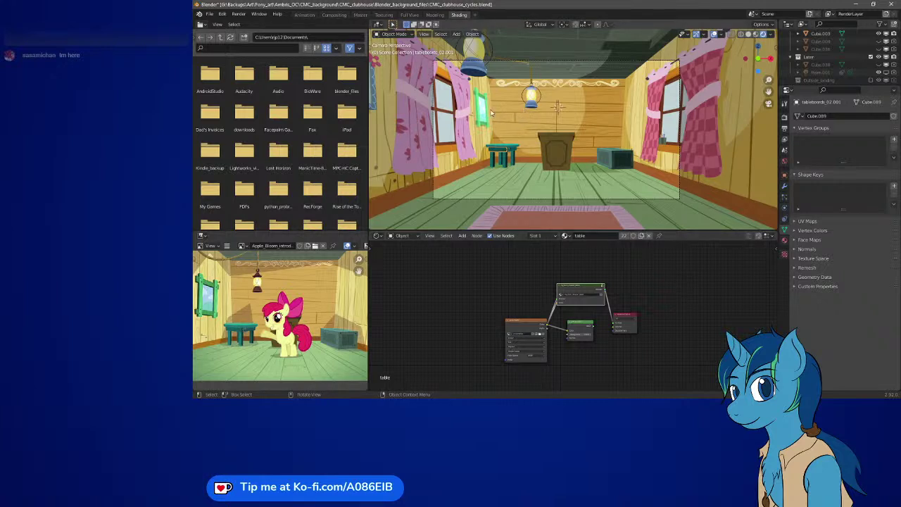
pyautogui.click(531, 105)
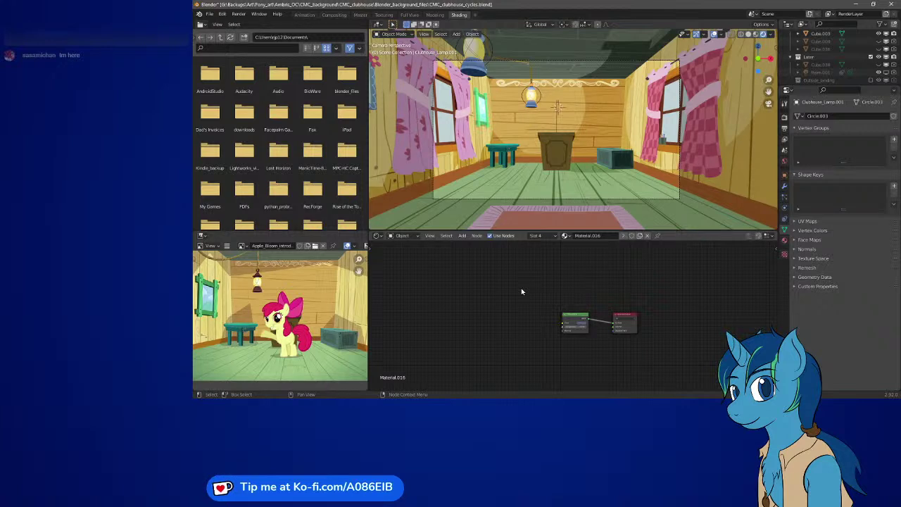
# Frame all painting_m nodes and spread them out to make room for a new node
pyautogui.click(479, 110)
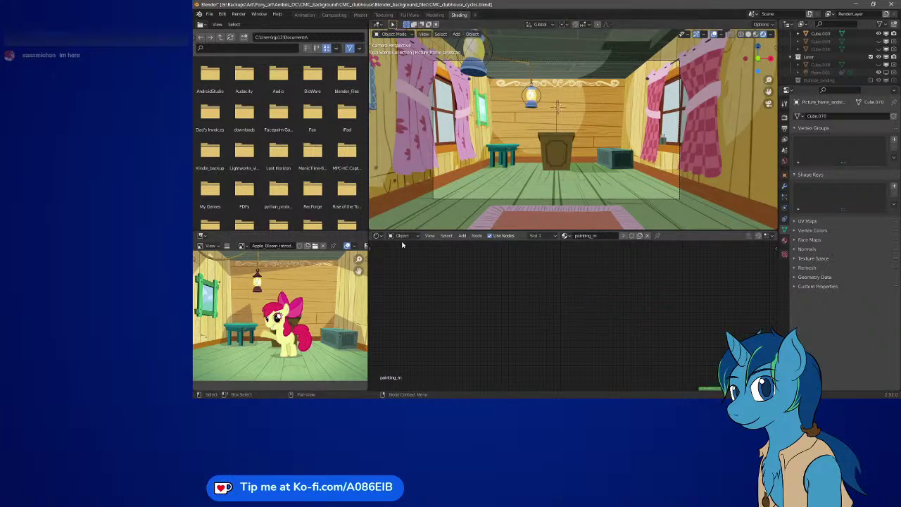
pyautogui.click(429, 235)
pyautogui.click(447, 303)
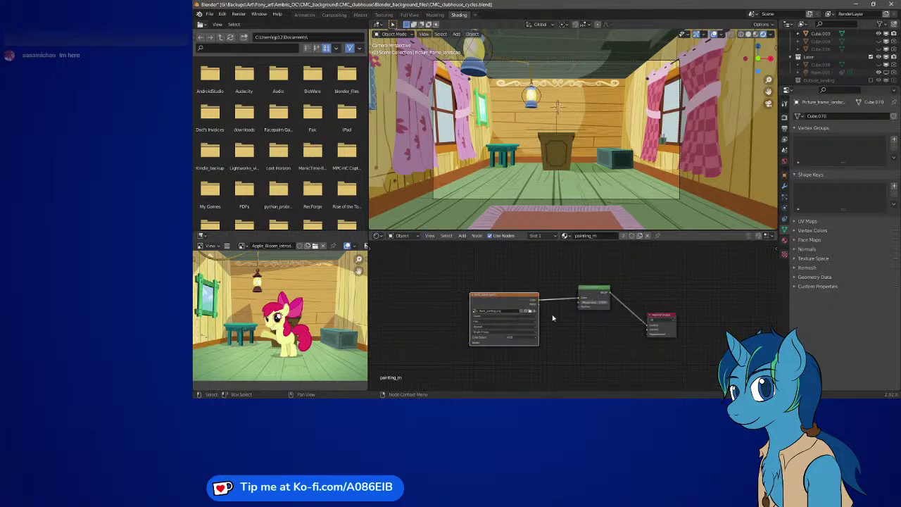
pyautogui.moveTo(556, 325); pyautogui.dragTo(523, 335, button='middle')
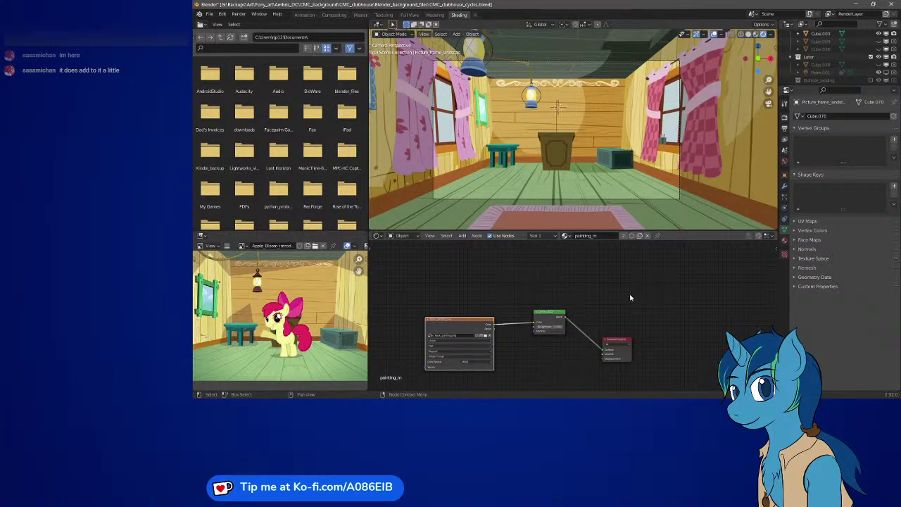
pyautogui.moveTo(546, 311); pyautogui.dragTo(547, 353)
pyautogui.moveTo(617, 340); pyautogui.dragTo(683, 302)
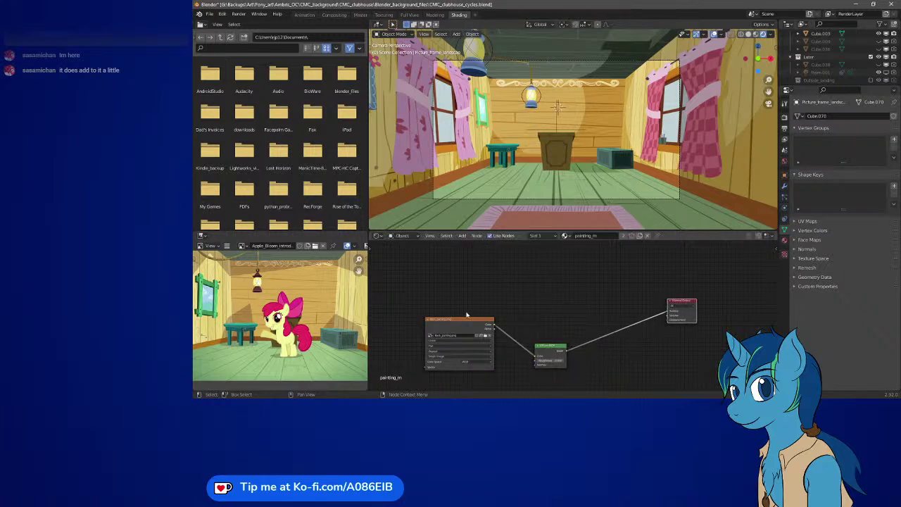
pyautogui.moveTo(464, 322); pyautogui.dragTo(423, 276)
pyautogui.moveTo(548, 348); pyautogui.dragTo(562, 324)
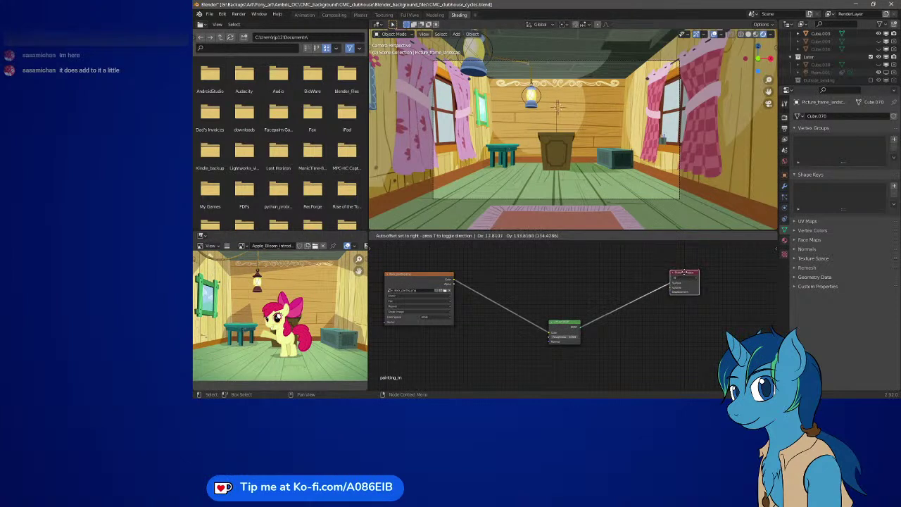
pyautogui.press('g')
pyautogui.click(592, 297)
pyautogui.scroll(-1, 549, 288)
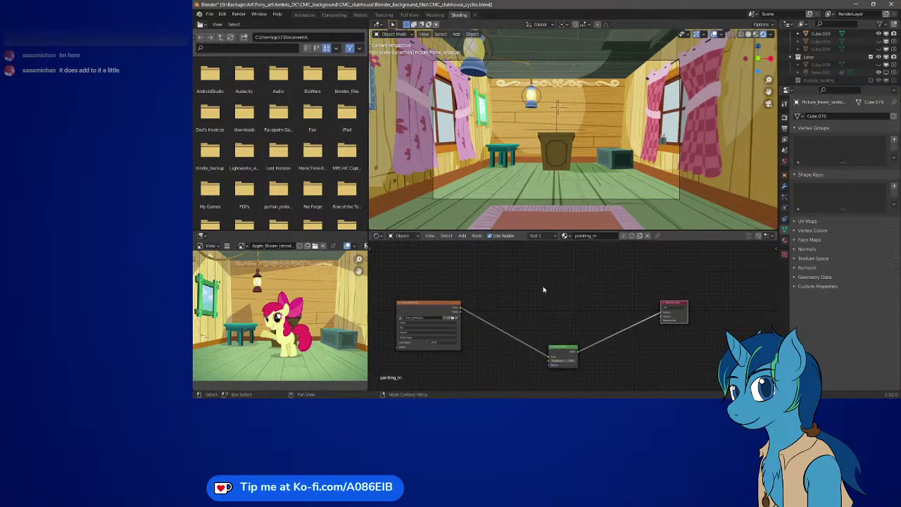
# Add a toon shader group between the image texture Color and the Material Output
pyautogui.hotkey('shift', 'a')
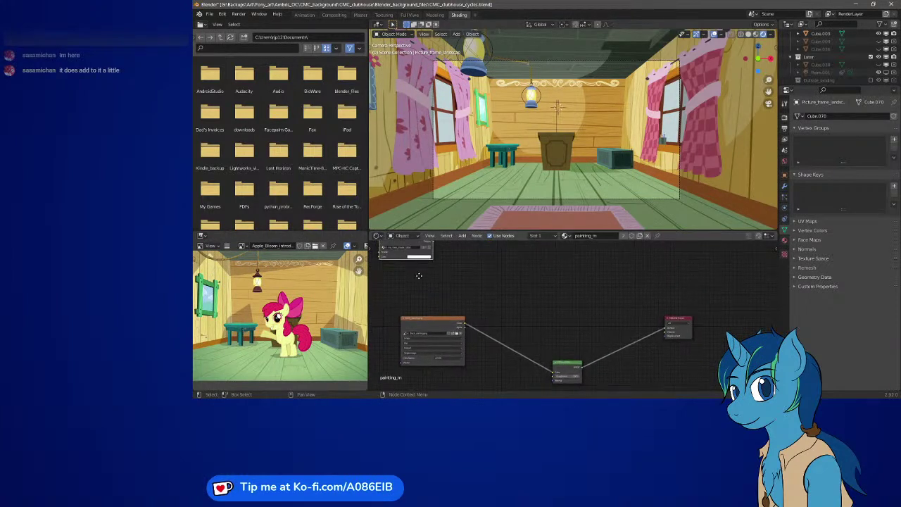
pyautogui.click(407, 270)
pyautogui.click(556, 314)
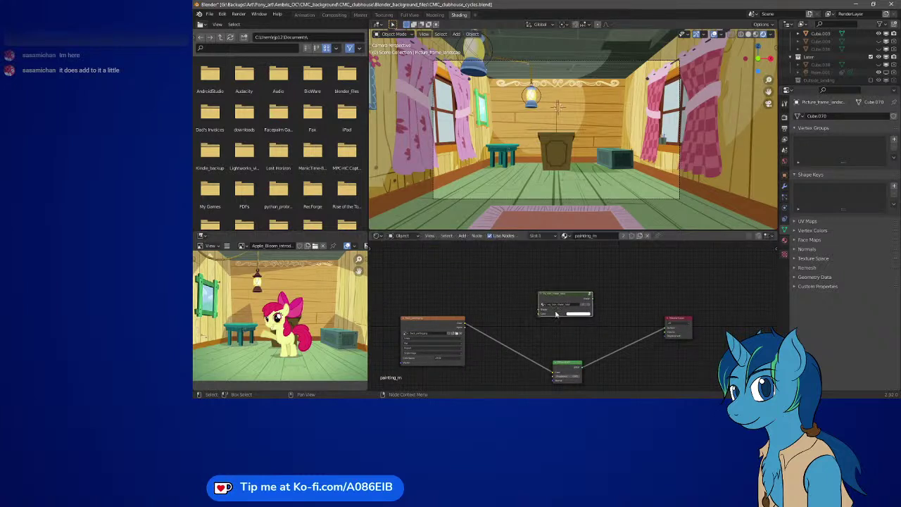
pyautogui.moveTo(464, 325); pyautogui.dragTo(541, 309)
pyautogui.moveTo(594, 298); pyautogui.dragTo(665, 329)
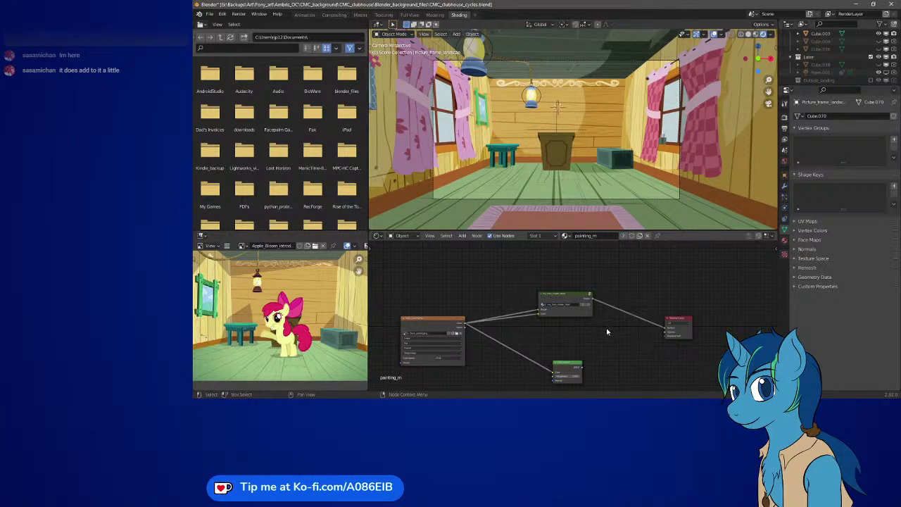
pyautogui.scroll(8, 487, 113)
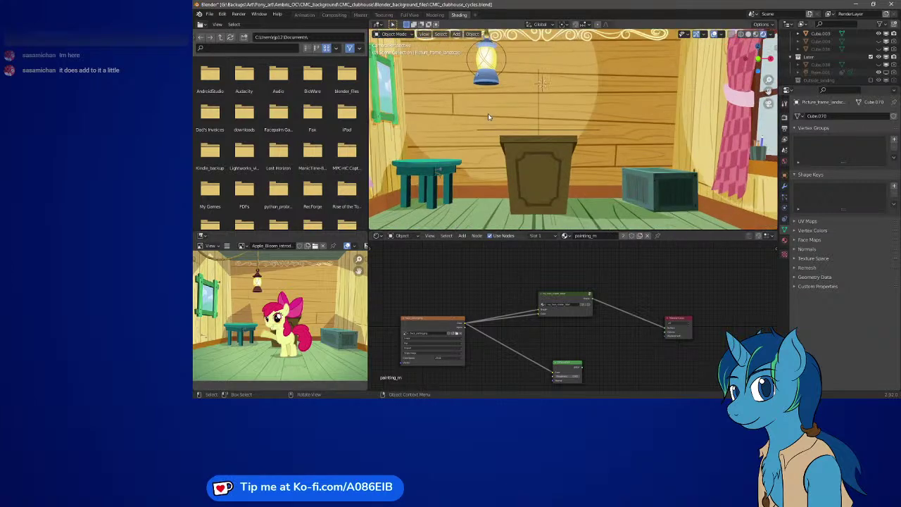
# Enter the painting's toon shader group and bring its Gamma and color ramp nodes into view
pyautogui.keyDown('shift'); pyautogui.moveTo(431, 110); pyautogui.dragTo(553, 133, button='middle'); pyautogui.keyUp('shift')
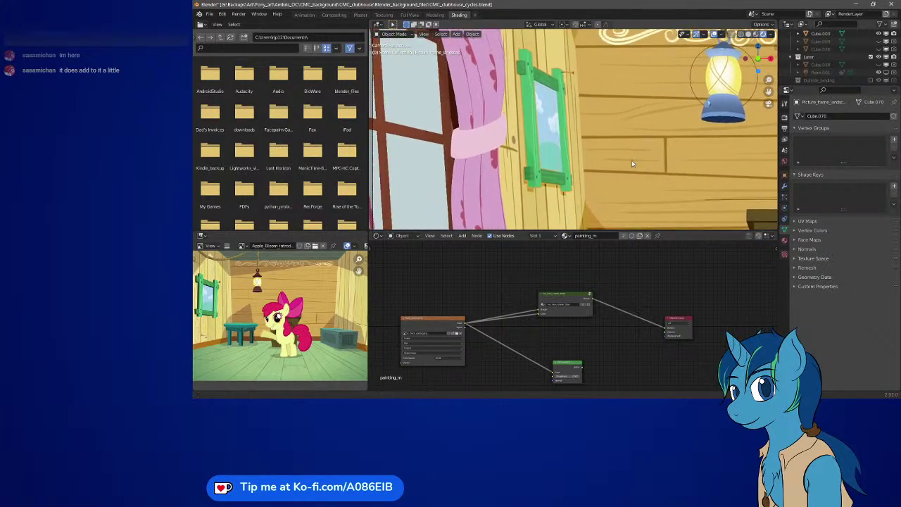
pyautogui.scroll(2, 552, 133)
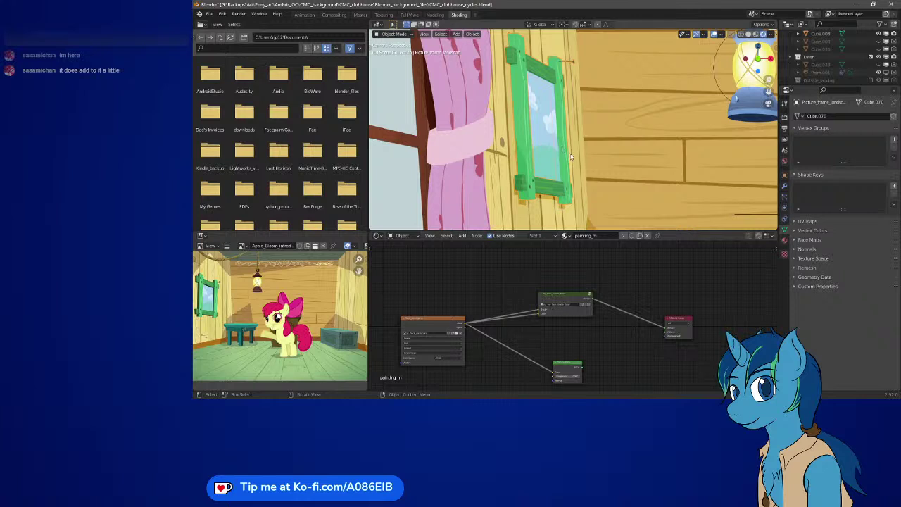
pyautogui.click(564, 298)
pyautogui.press('Tab')
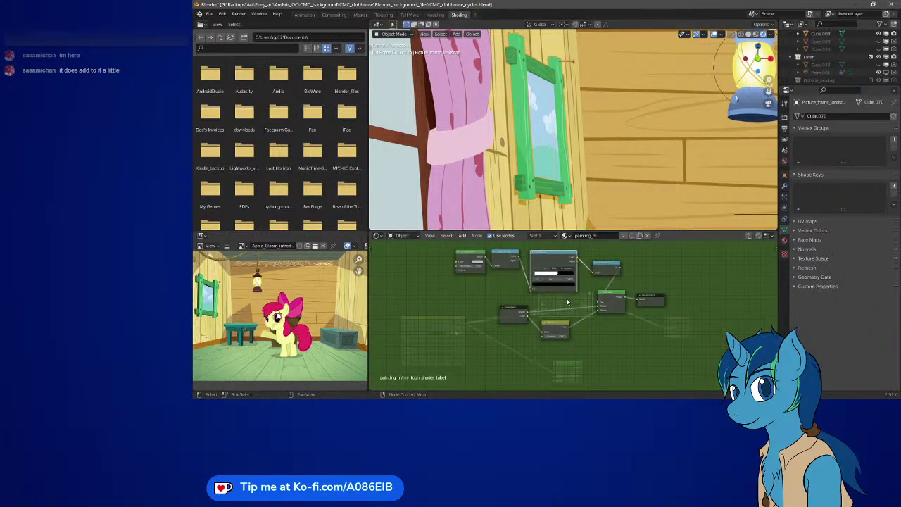
pyautogui.moveTo(568, 302); pyautogui.dragTo(589, 304, button='middle')
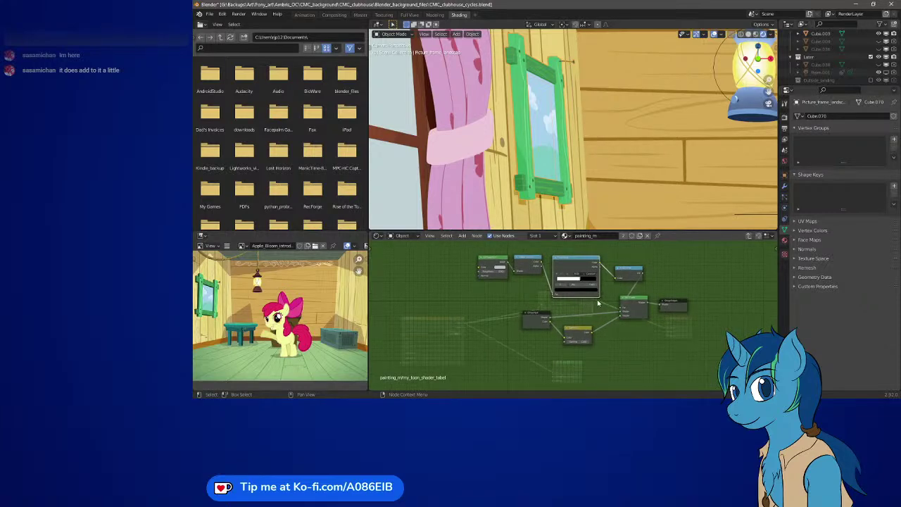
pyautogui.scroll(4, 591, 289)
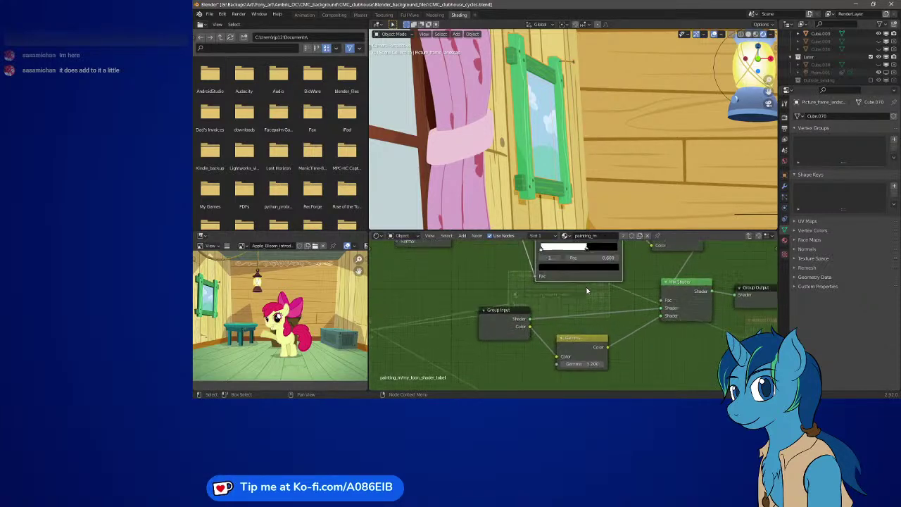
pyautogui.moveTo(592, 286); pyautogui.dragTo(561, 270, button='middle')
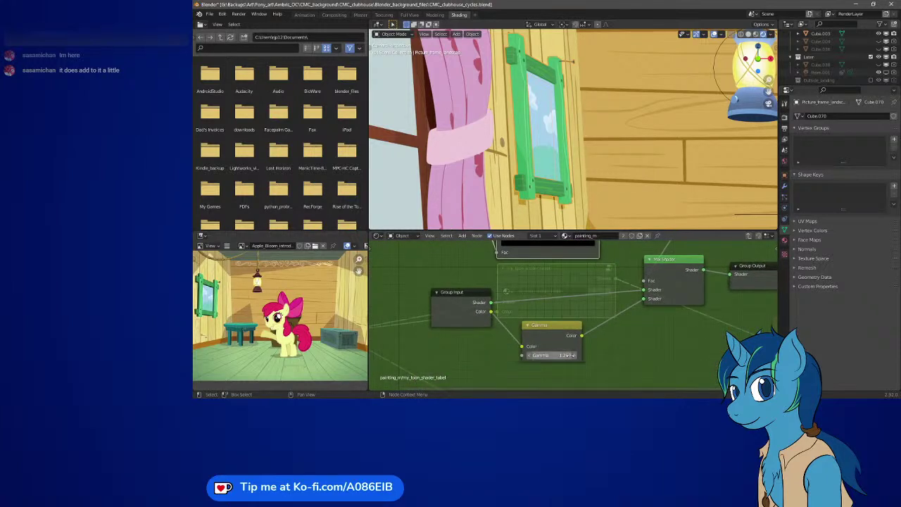
# Raise the Gamma value from 1.200 to 2.000
pyautogui.click(575, 355)
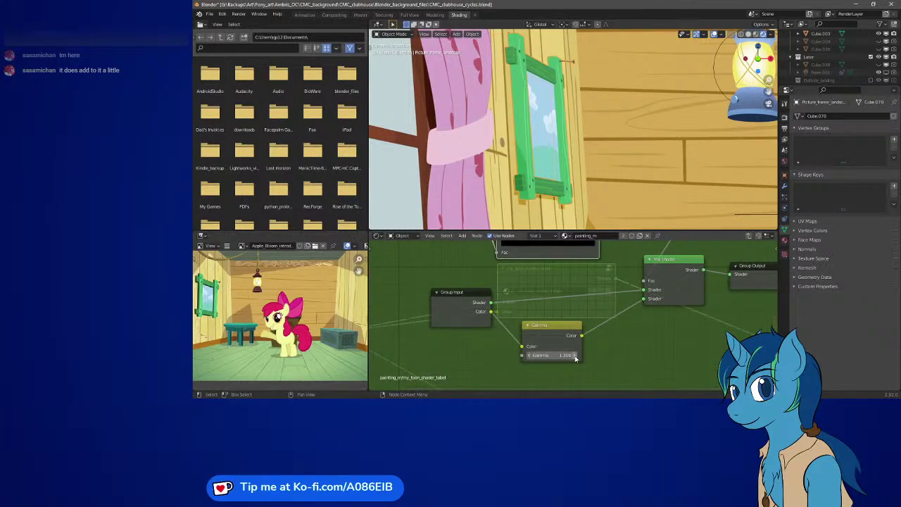
pyautogui.click(574, 355)
pyautogui.click(575, 355)
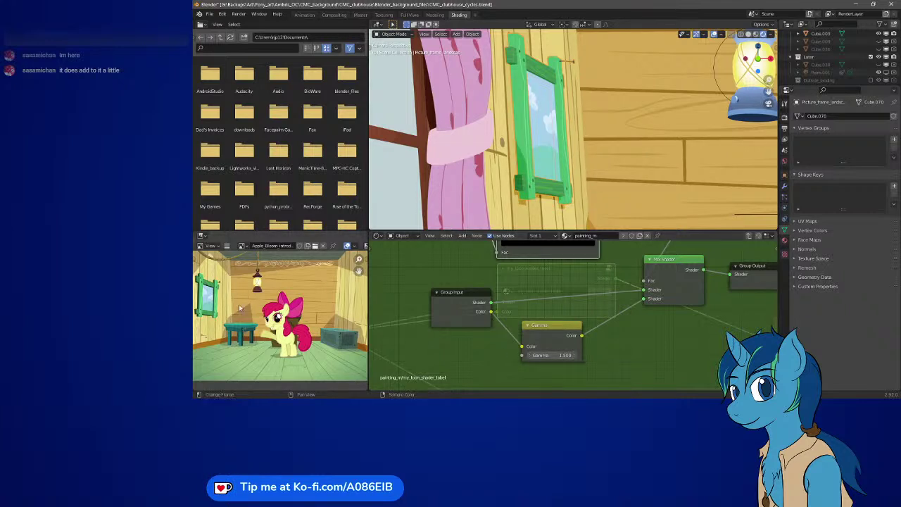
pyautogui.scroll(5, 326, 297)
pyautogui.scroll(4, 327, 297)
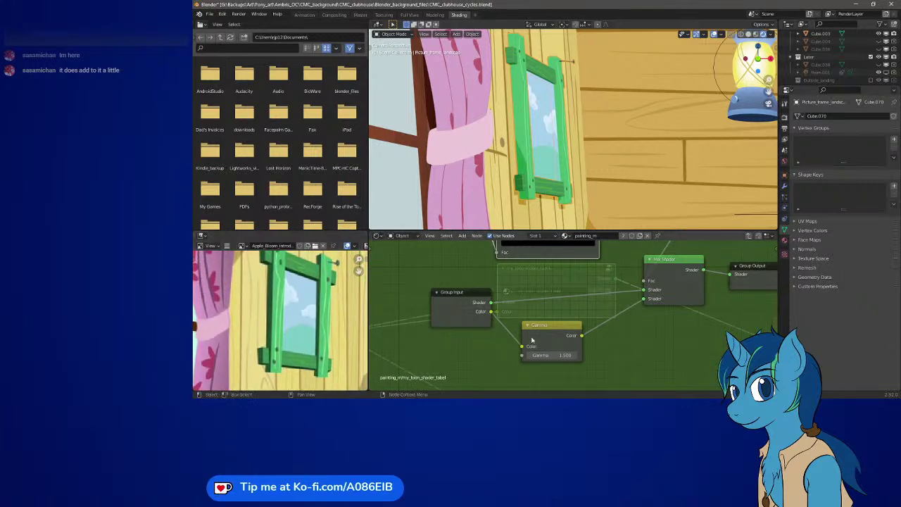
pyautogui.click(576, 356)
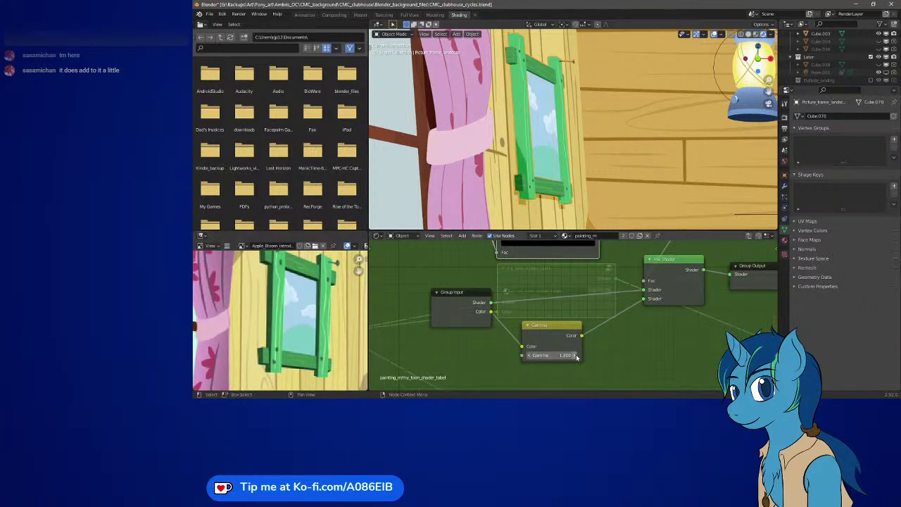
pyautogui.click(575, 356)
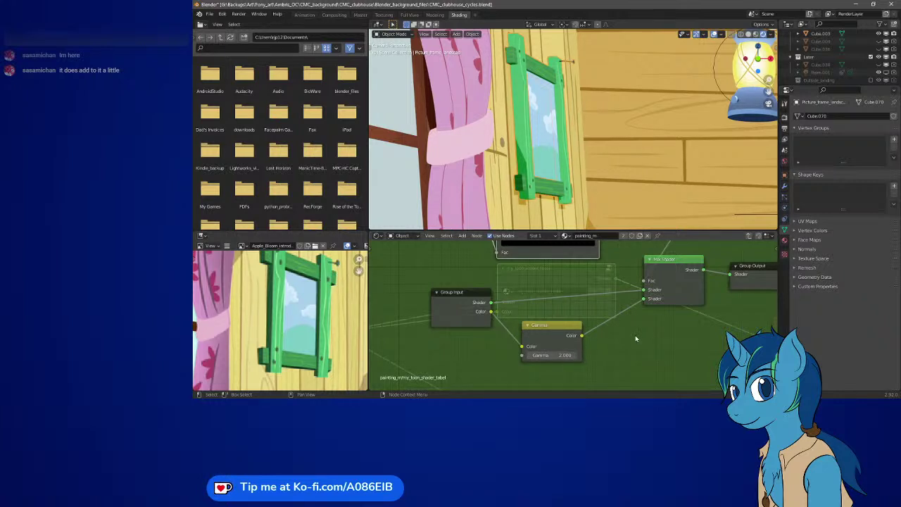
# Step the ColorRamp Pos up to 0.620, then back down to settle at 0.610
pyautogui.keyDown('shift'); pyautogui.scroll(3, 585, 309); pyautogui.keyUp('shift')
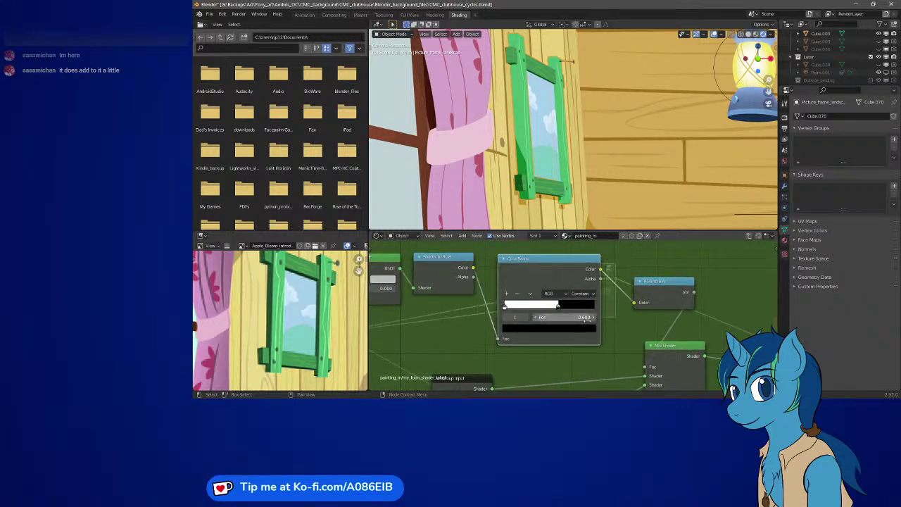
pyautogui.click(595, 318)
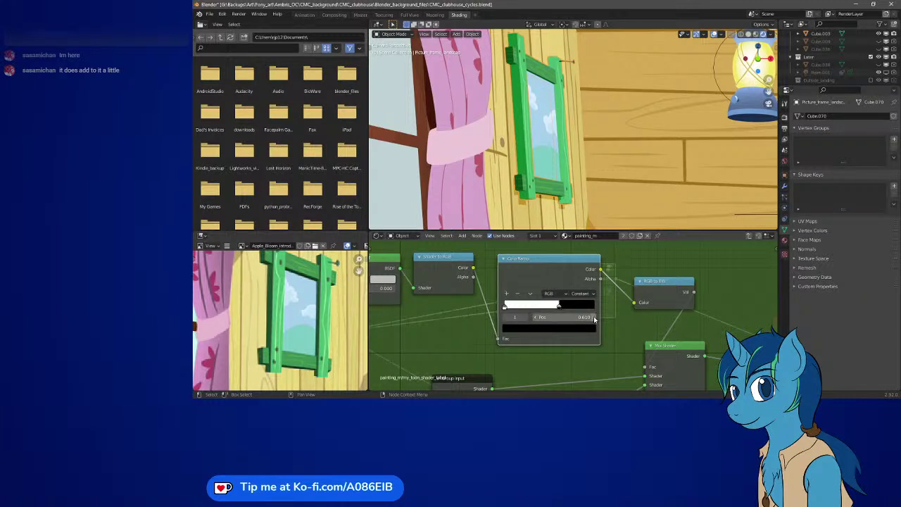
pyautogui.click(594, 317)
pyautogui.click(536, 318)
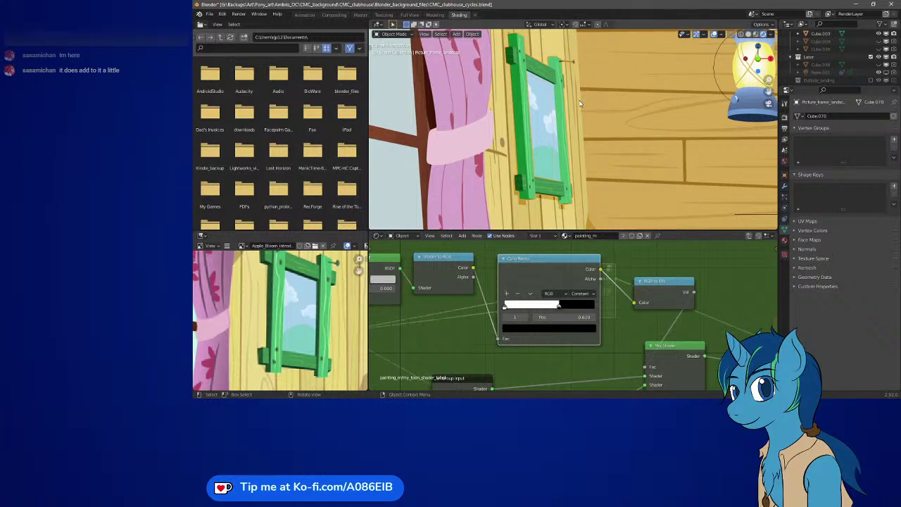
# Select the wall painting, frame its material nodes and orbit back to a wide room view
pyautogui.click(542, 138)
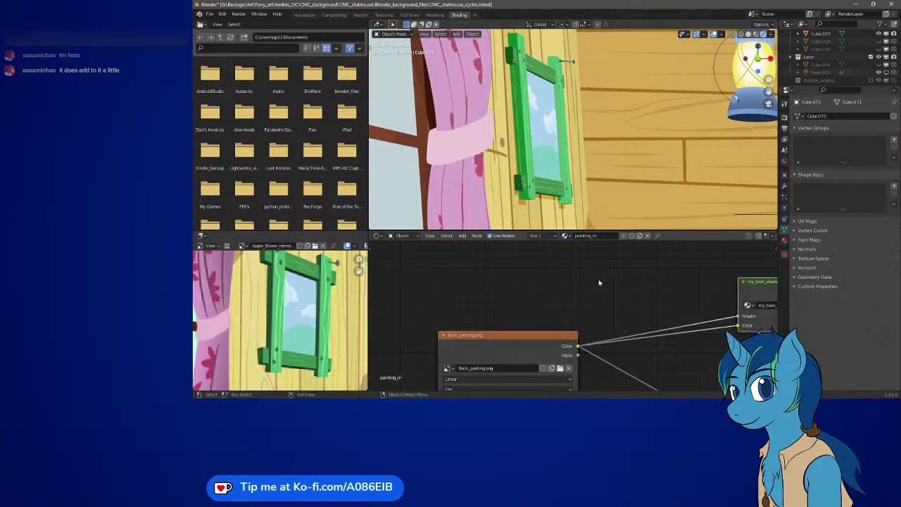
pyautogui.press('Home')
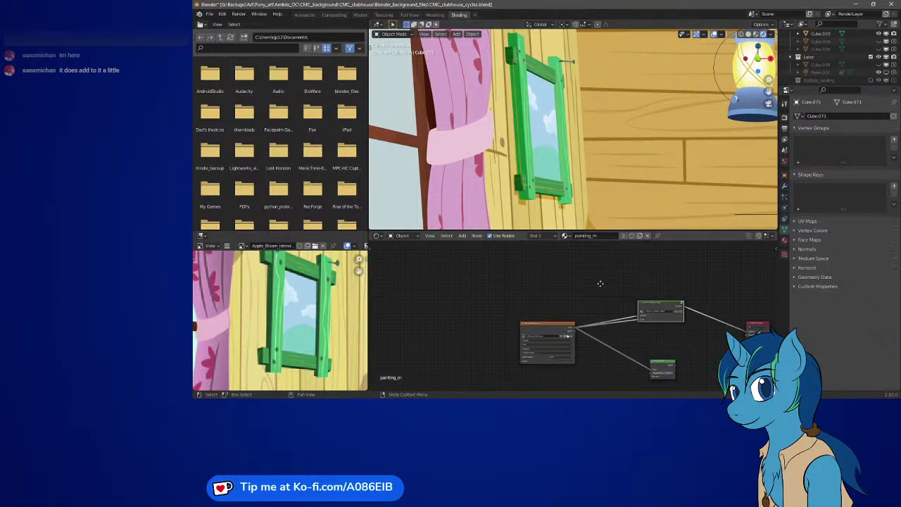
pyautogui.moveTo(598, 282); pyautogui.dragTo(502, 273, button='middle')
pyautogui.moveTo(572, 66)
pyautogui.mouseDown(button='middle')
pyautogui.moveTo(529, 76)
pyautogui.moveTo(576, 121)
pyautogui.moveTo(593, 154)
pyautogui.mouseUp(button='middle')
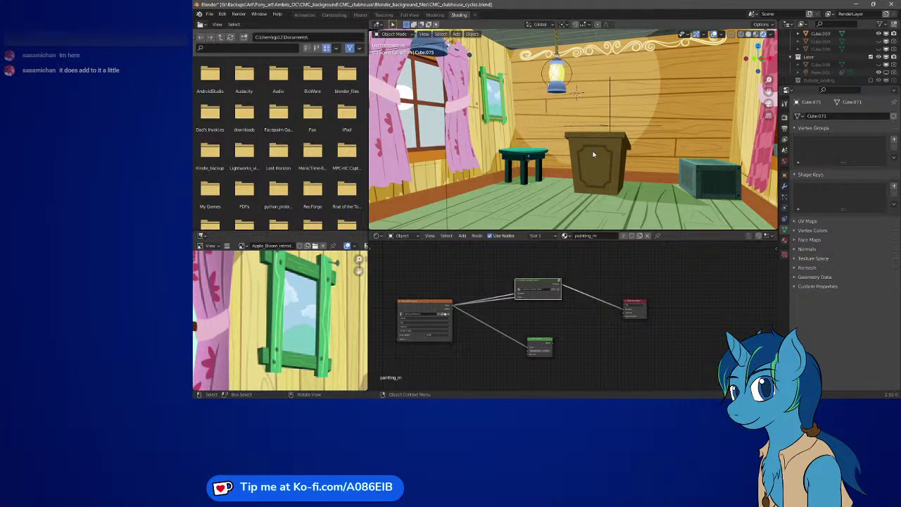
# Check the window frame's nodes, then settle on the picture frame's painting_m material with nodes deselected
pyautogui.click(429, 160)
pyautogui.moveTo(544, 327); pyautogui.dragTo(598, 324, button='middle')
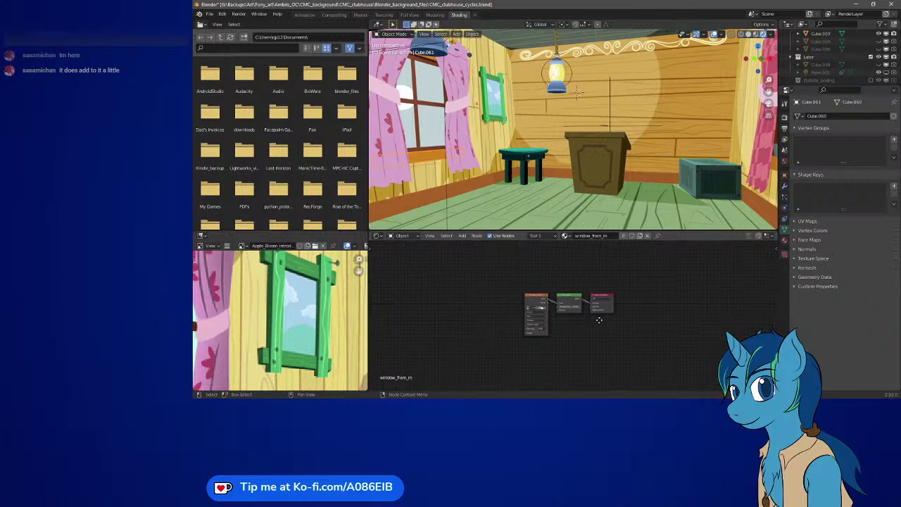
pyautogui.click(490, 105)
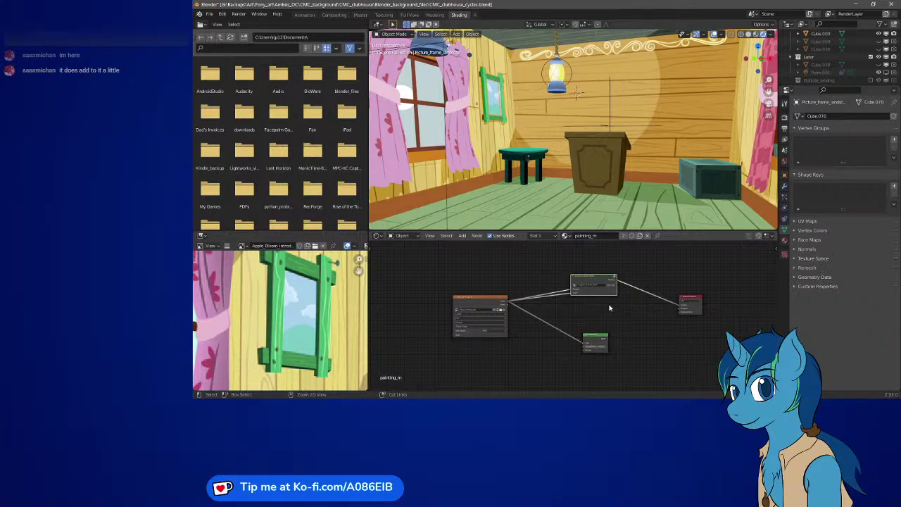
pyautogui.hotkey('ctrl', 'z')
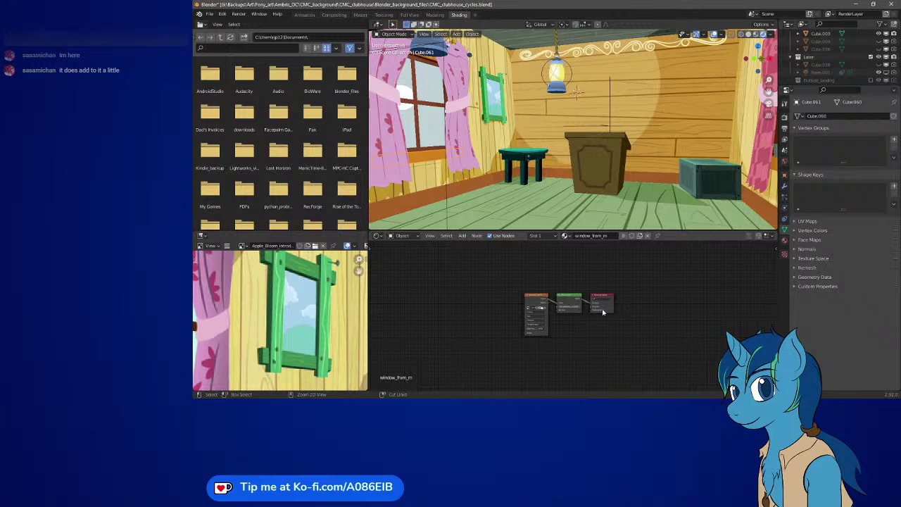
pyautogui.hotkey('ctrl', 'shift', 'z')
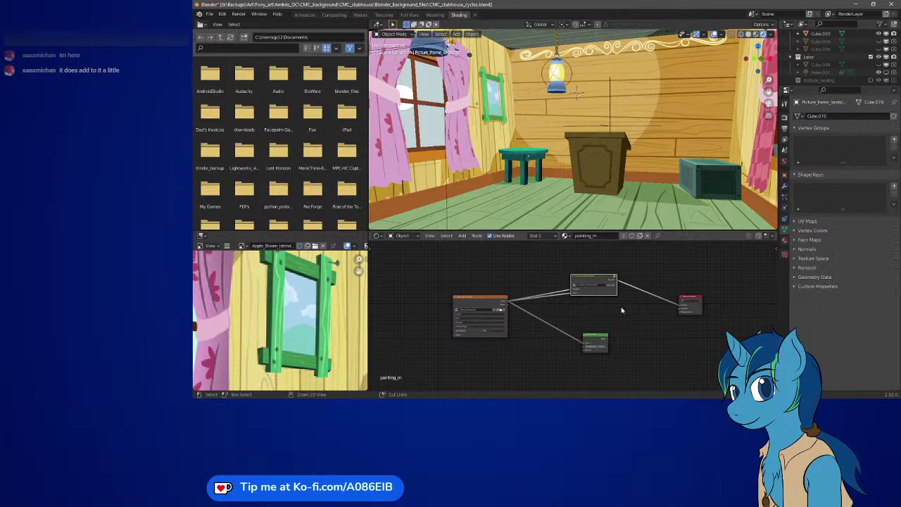
pyautogui.click(621, 310)
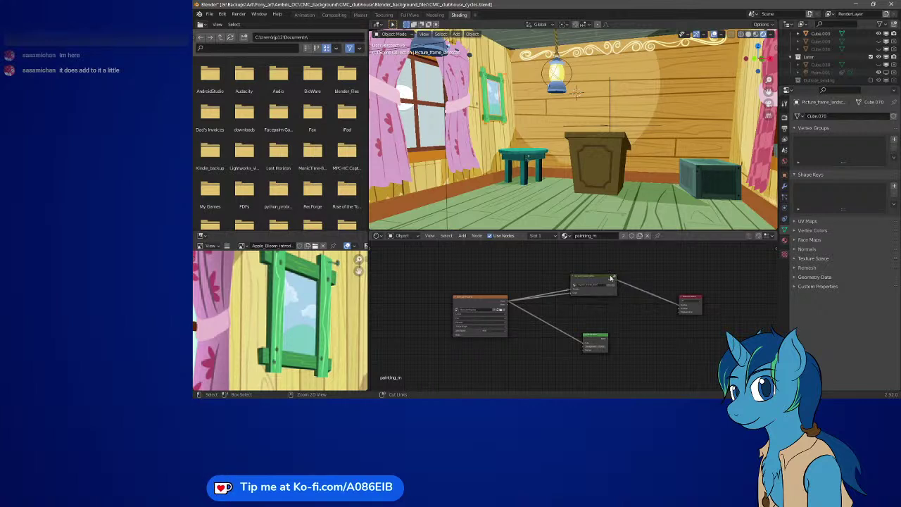
# Feed the material output from the Diffuse BSDF and move the toon shader group node among the others
pyautogui.keyDown('ctrl'); pyautogui.keyDown('shift'); pyautogui.click(619, 321); pyautogui.keyUp('shift'); pyautogui.keyUp('ctrl')
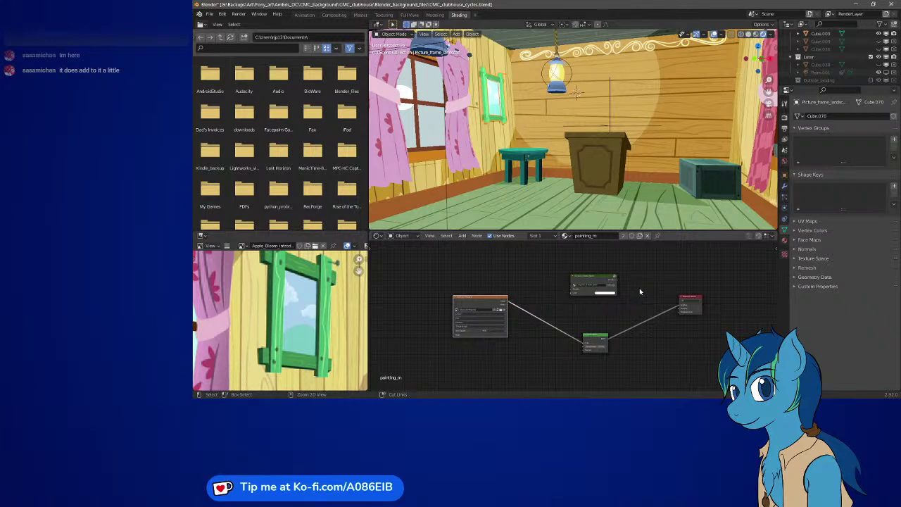
pyautogui.press('x')
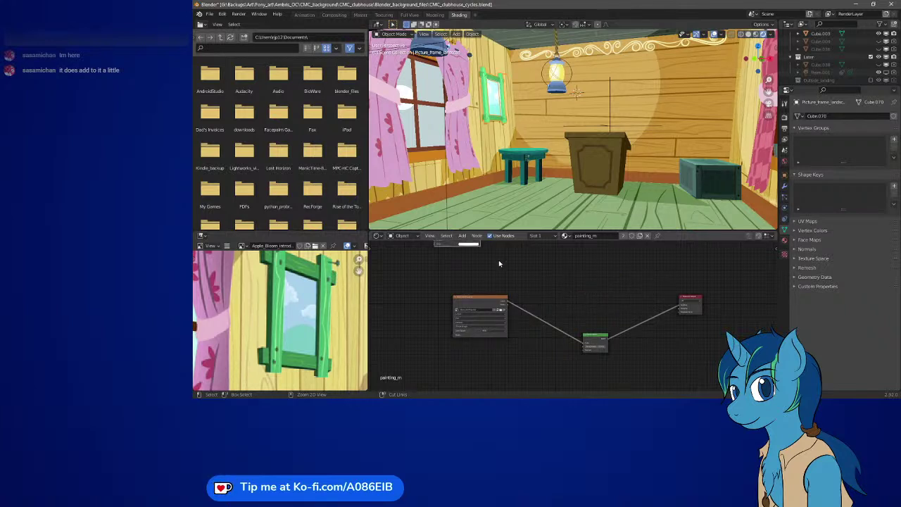
pyautogui.press('Home')
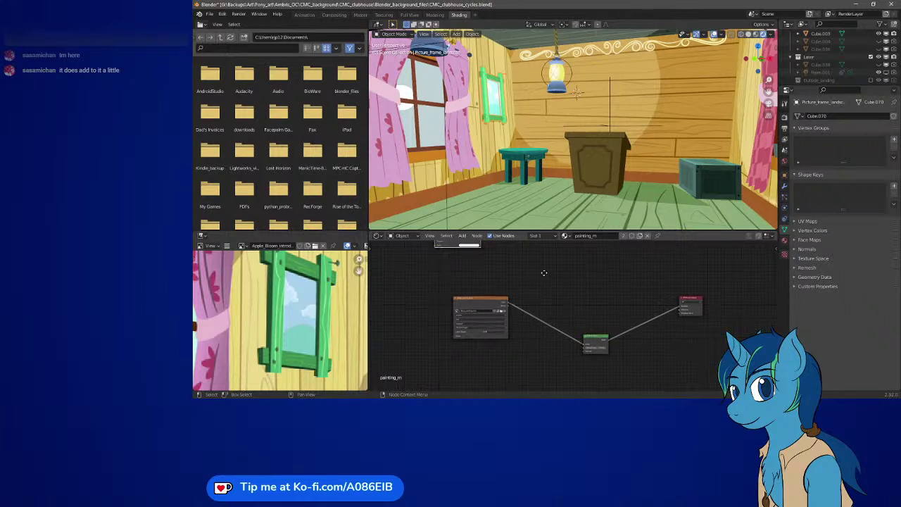
pyautogui.moveTo(459, 253); pyautogui.dragTo(574, 278)
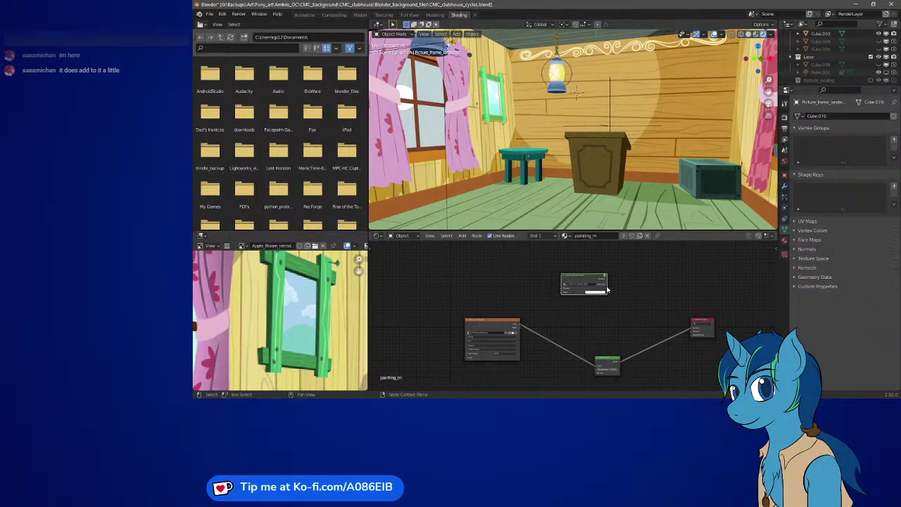
pyautogui.scroll(5, 585, 301)
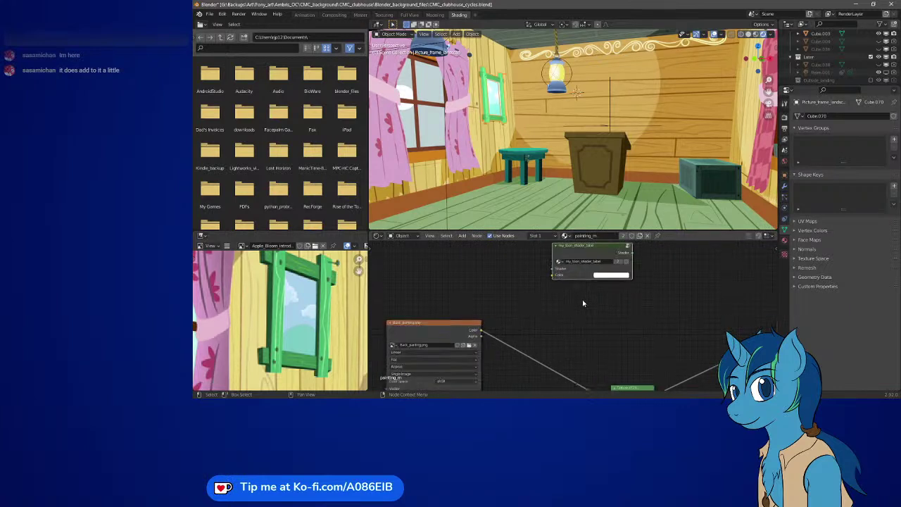
# Make the toon shader group a single-user copy named my_toon_shader_paint
pyautogui.click(612, 289)
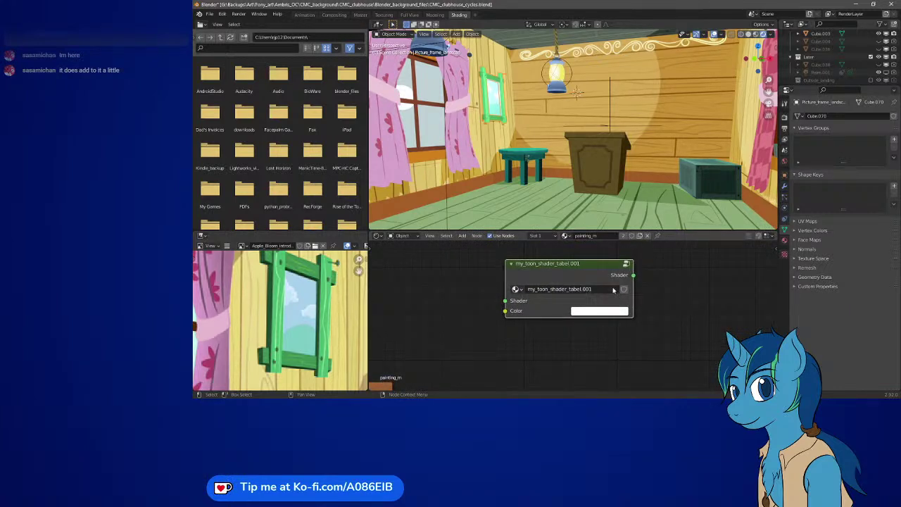
pyautogui.click(600, 292)
pyautogui.press('End')
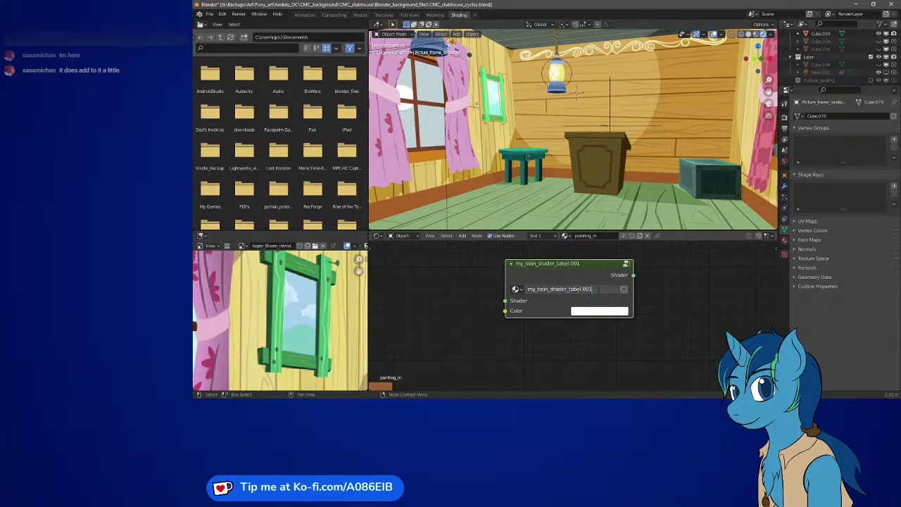
pyautogui.press('BackSpace')
pyautogui.press('BackSpace')
pyautogui.press('BackSpace')
pyautogui.press('BackSpace')
pyautogui.write('pa')
pyautogui.press('Return')
# Link the painting image's Color into the group and the group's Shader into the Material Output
pyautogui.scroll(-3, 595, 355)
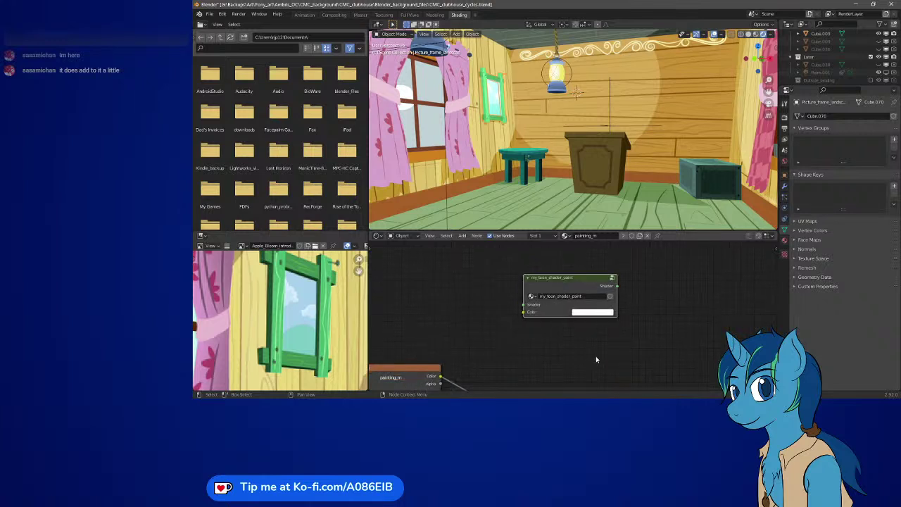
pyautogui.scroll(-2, 589, 361)
pyautogui.moveTo(589, 361); pyautogui.dragTo(537, 281, button='middle')
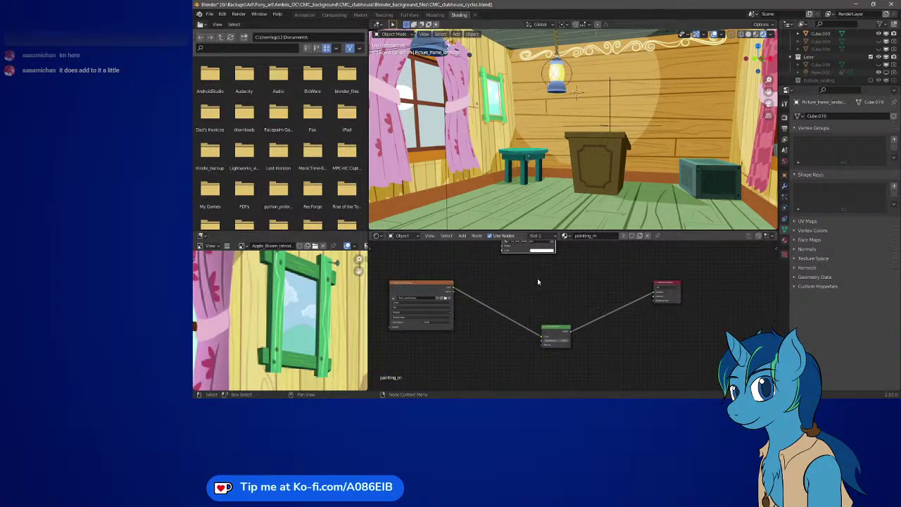
pyautogui.scroll(1, 537, 278)
pyautogui.moveTo(526, 278); pyautogui.dragTo(551, 313)
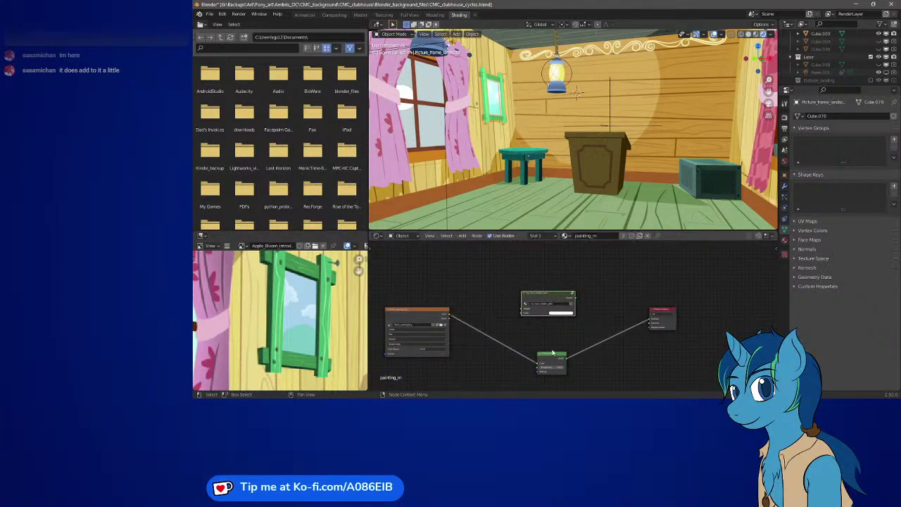
pyautogui.moveTo(549, 355); pyautogui.dragTo(545, 336)
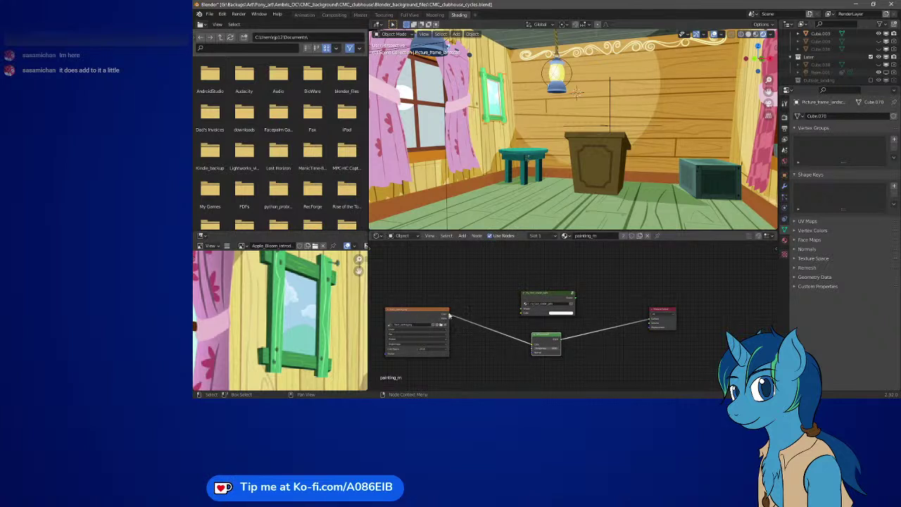
pyautogui.moveTo(451, 316); pyautogui.dragTo(528, 314)
pyautogui.moveTo(573, 300); pyautogui.dragTo(649, 320)
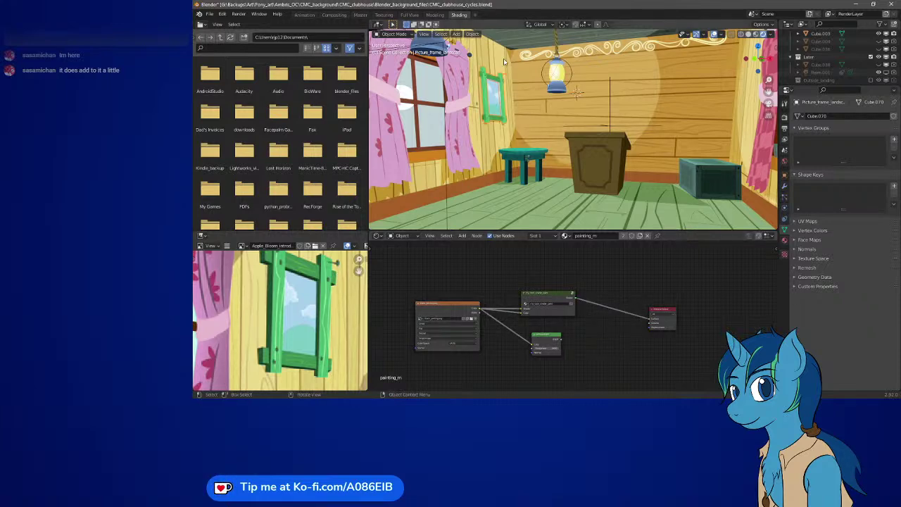
pyautogui.scroll(6, 535, 106)
pyautogui.moveTo(559, 145); pyautogui.dragTo(611, 173, button='middle')
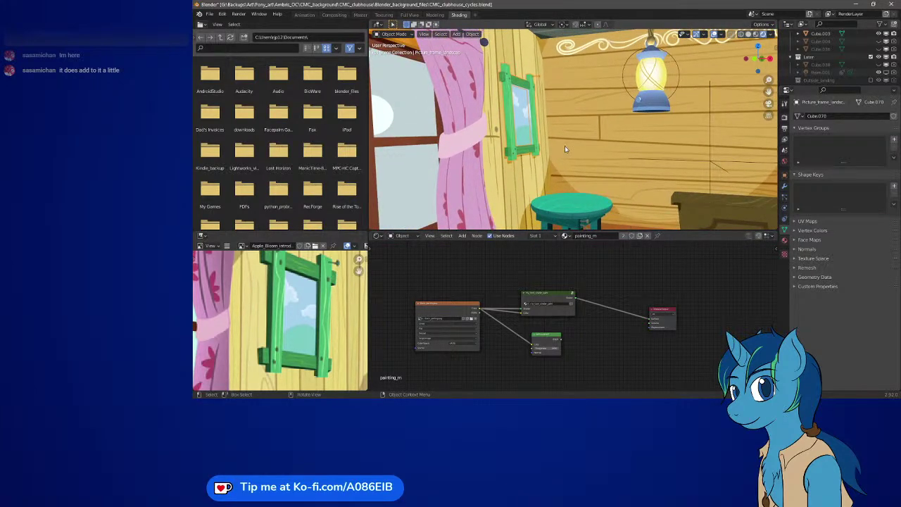
# Frame the picture frame, enter the my_toon_shader_paint group and raise Gamma to 2.000
pyautogui.press('KP_Decimal')
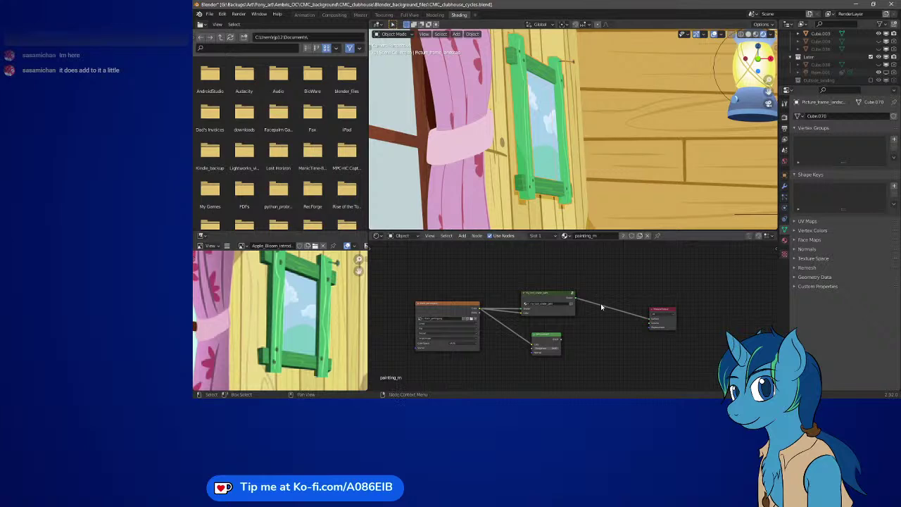
pyautogui.click(552, 301)
pyautogui.press('Tab')
pyautogui.scroll(5, 565, 335)
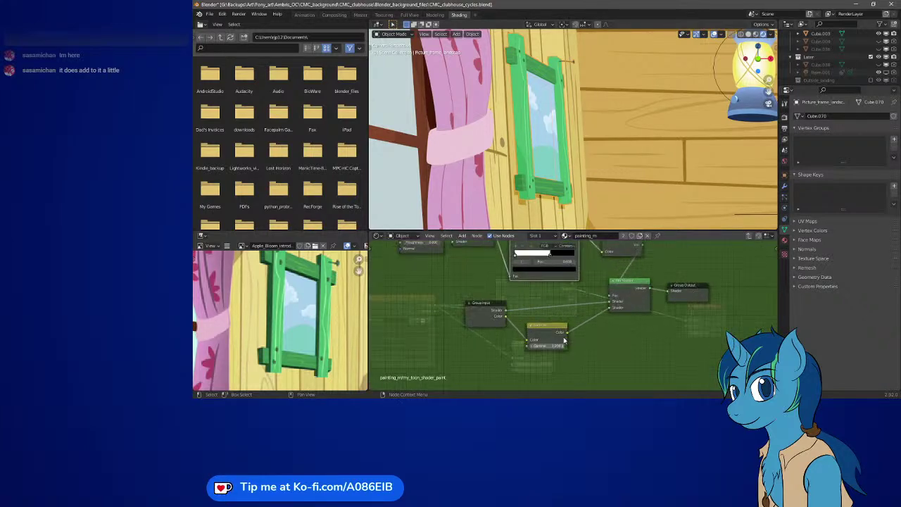
pyautogui.click(551, 382)
pyautogui.click(551, 382)
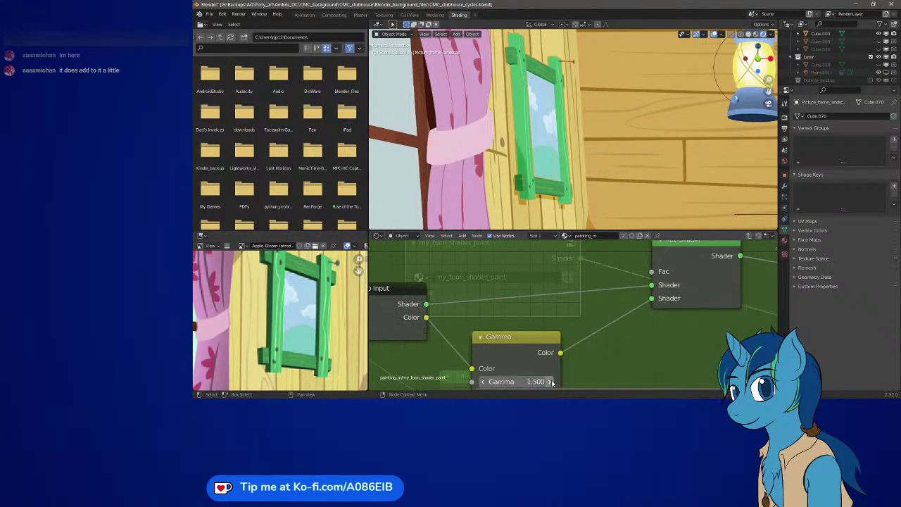
pyautogui.click(551, 381)
pyautogui.click(551, 382)
pyautogui.click(551, 382)
pyautogui.click(551, 381)
pyautogui.click(551, 382)
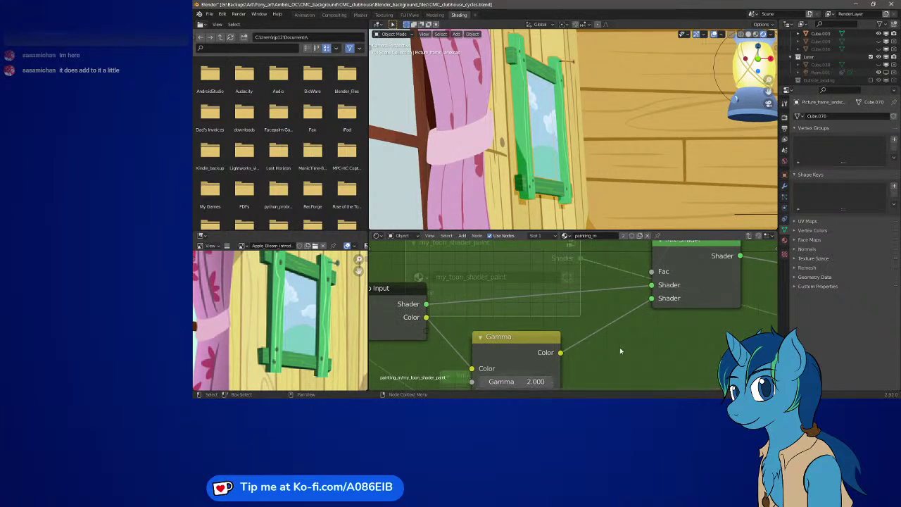
# Raise the ColorRamp stop position to 0.660
pyautogui.moveTo(575, 274); pyautogui.dragTo(582, 381, button='middle')
pyautogui.moveTo(611, 291); pyautogui.dragTo(618, 302, button='middle')
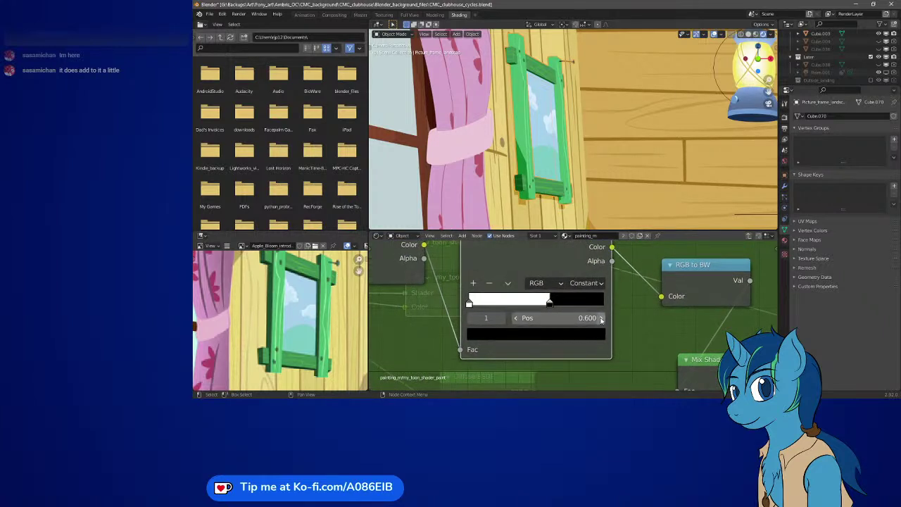
pyautogui.click(601, 319)
pyautogui.click(601, 318)
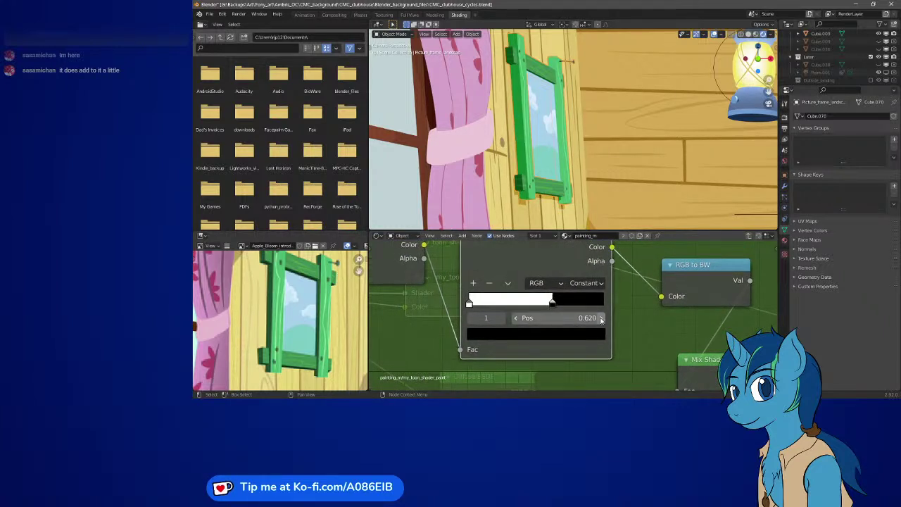
pyautogui.click(601, 319)
pyautogui.click(601, 319)
pyautogui.click(602, 319)
pyautogui.click(601, 319)
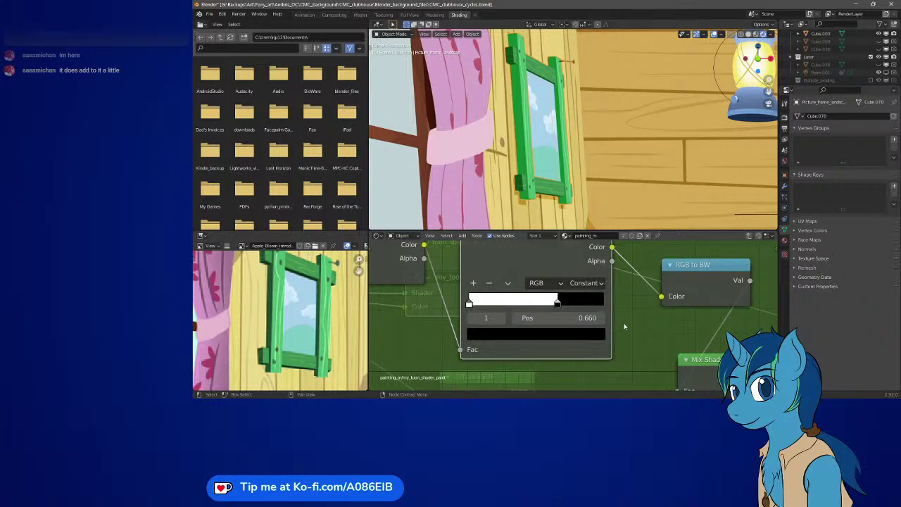
# Leave the group back to painting_m's top-level nodes
pyautogui.scroll(-5, 624, 324)
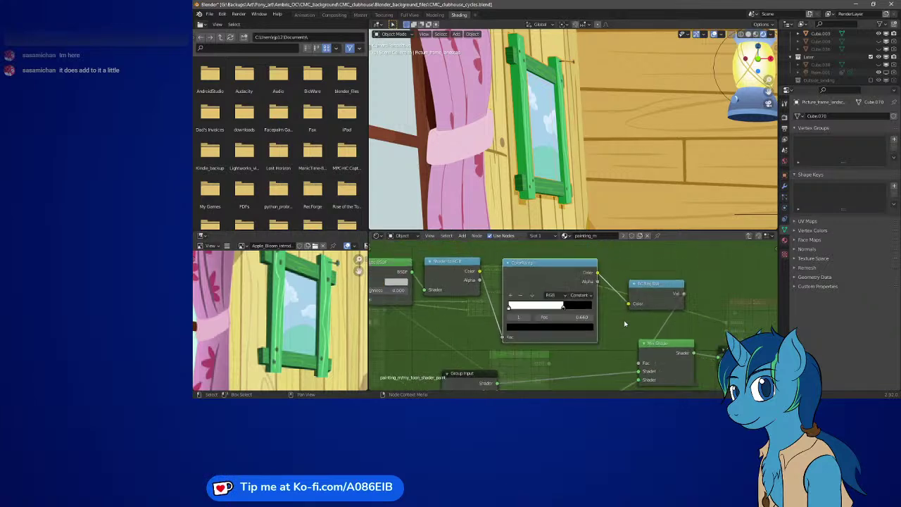
pyautogui.scroll(4, 606, 364)
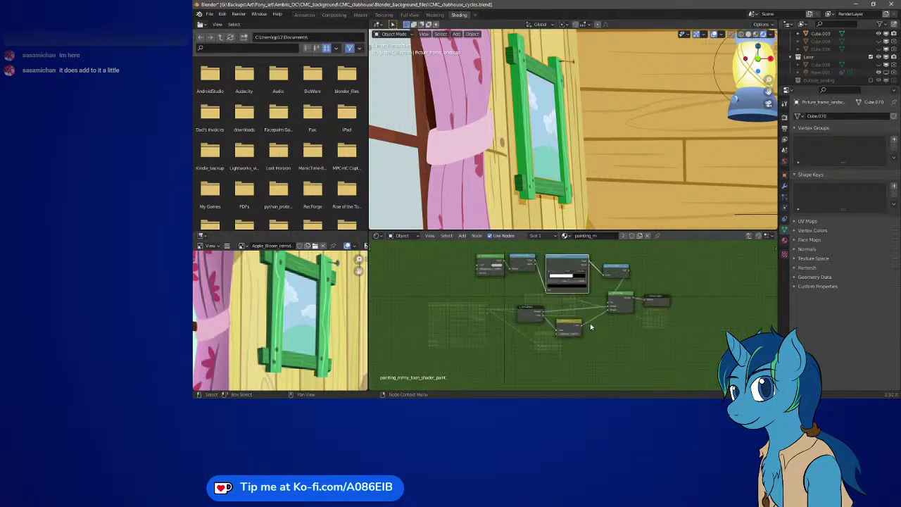
pyautogui.scroll(2, 591, 325)
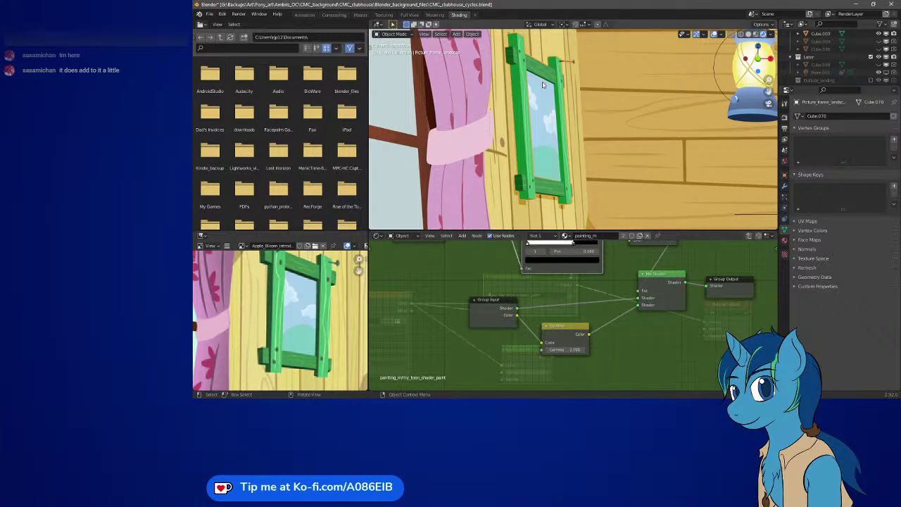
pyautogui.scroll(-5, 543, 84)
pyautogui.keyDown('shift'); pyautogui.moveTo(542, 84); pyautogui.dragTo(544, 116, button='middle'); pyautogui.keyUp('shift')
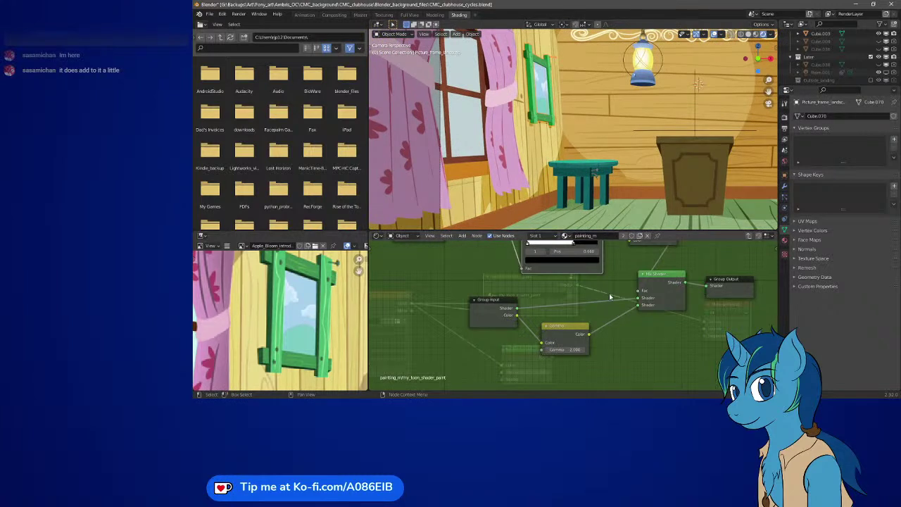
pyautogui.press('Tab')
pyautogui.moveTo(549, 317); pyautogui.dragTo(618, 316, button='middle')
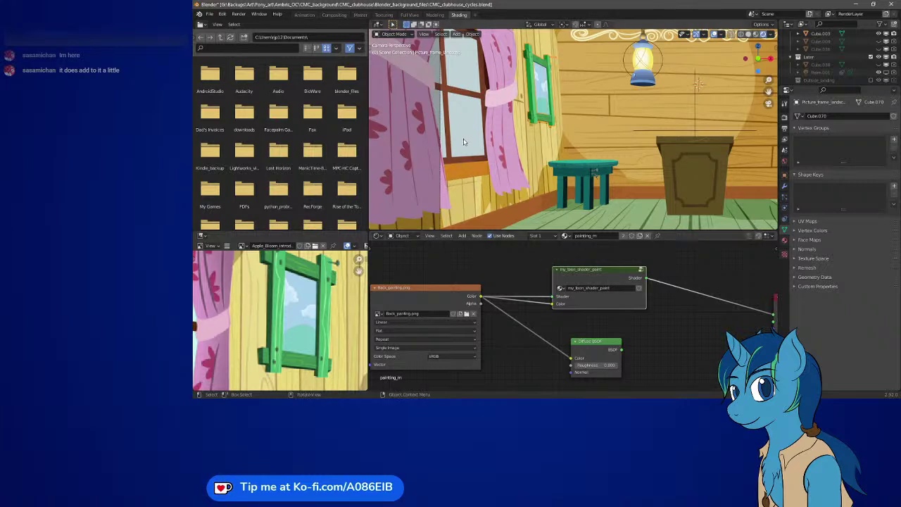
# Select the window frame and spread its Material Output, Diffuse BSDF and window_frame image nodes apart
pyautogui.click(462, 169)
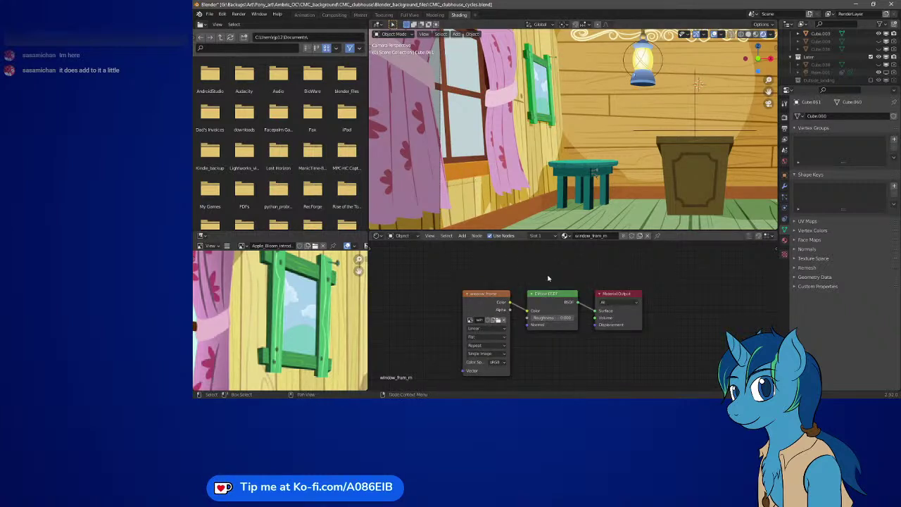
pyautogui.scroll(-3, 596, 268)
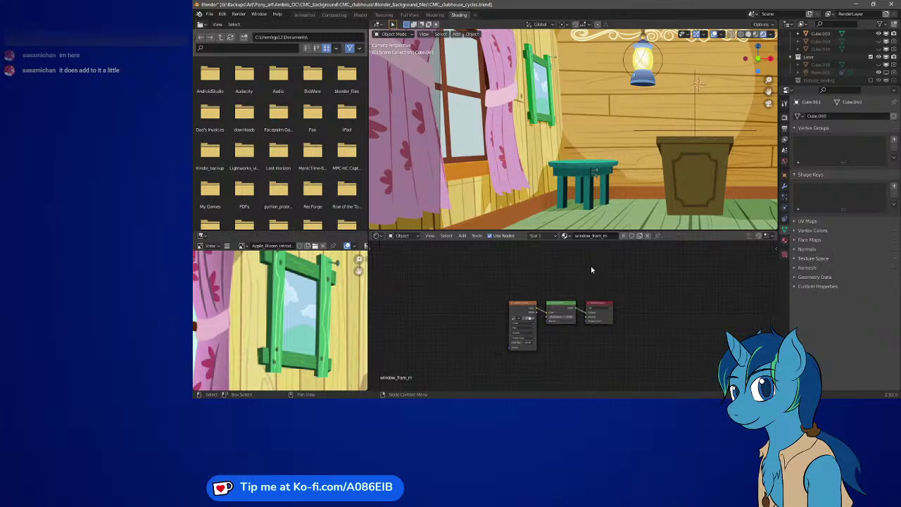
pyautogui.scroll(2, 592, 271)
pyautogui.scroll(1, 591, 271)
pyautogui.moveTo(609, 296); pyautogui.dragTo(714, 315)
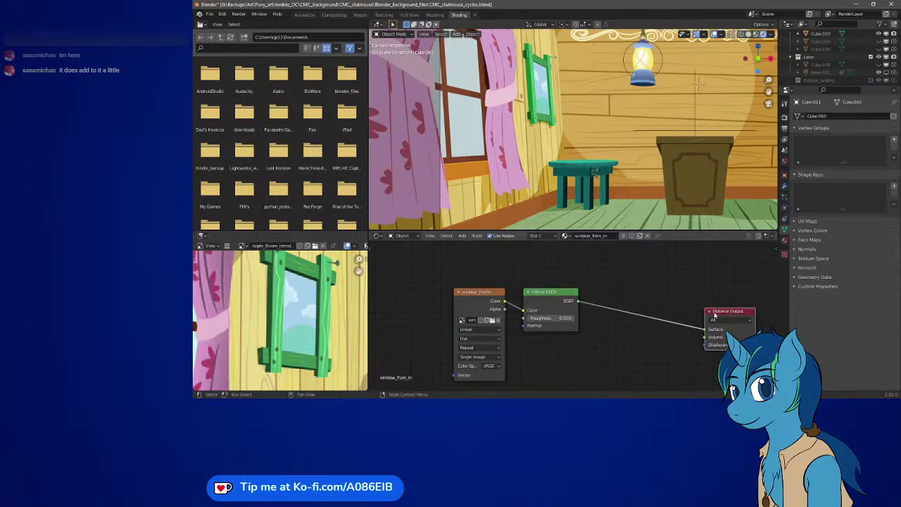
pyautogui.moveTo(571, 300); pyautogui.dragTo(639, 315)
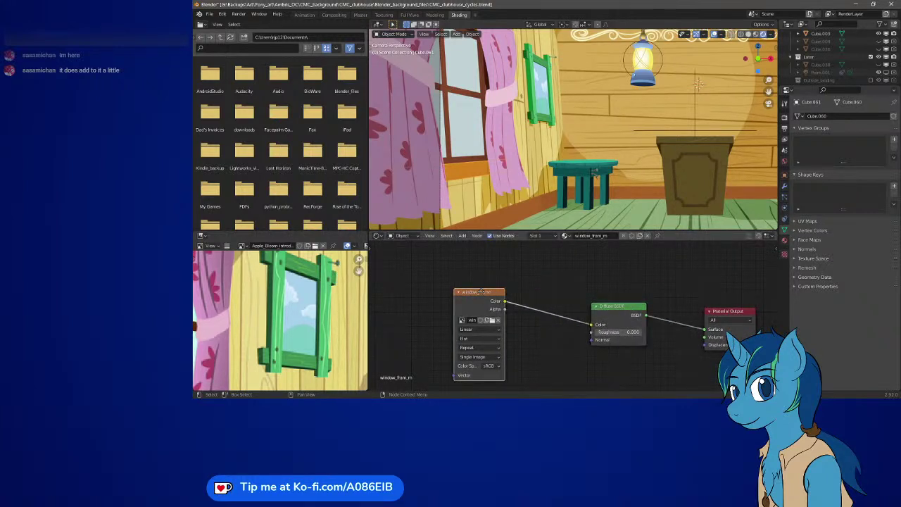
pyautogui.moveTo(482, 291); pyautogui.dragTo(427, 289)
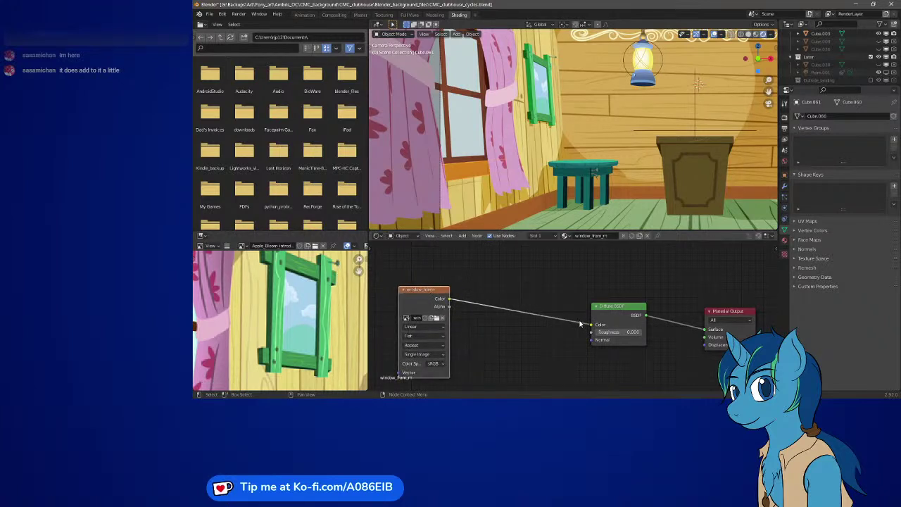
pyautogui.moveTo(615, 311); pyautogui.dragTo(564, 321)
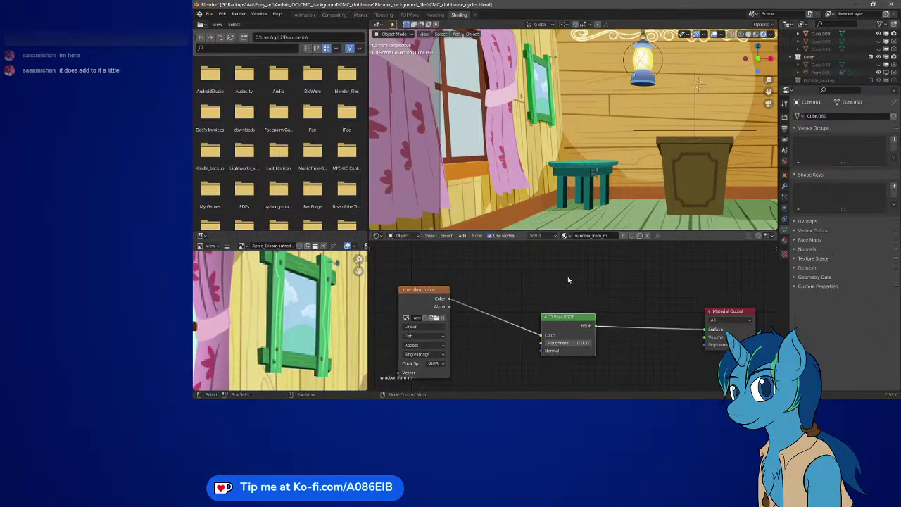
pyautogui.scroll(-6, 568, 279)
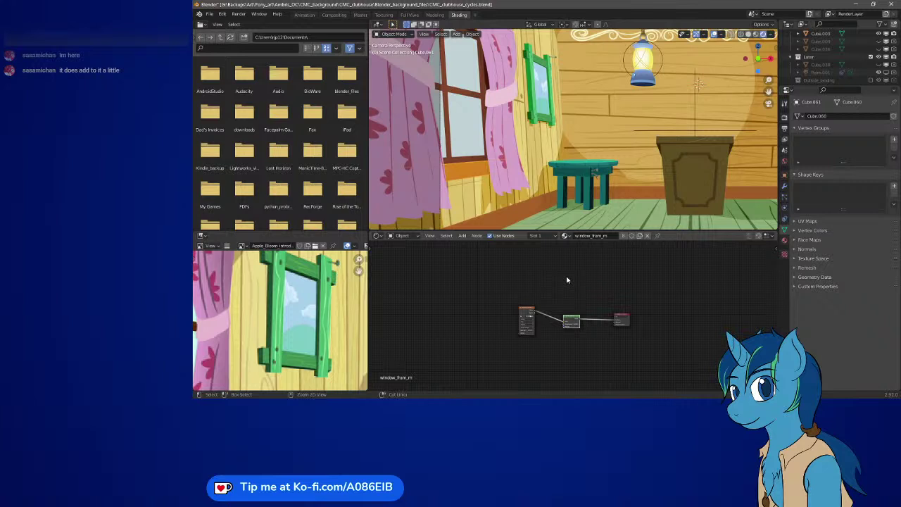
# Paste the toon shader group and make it a single-user copy named my_toon_shader_window01
pyautogui.hotkey('ctrl', 'v')
pyautogui.scroll(6, 571, 289)
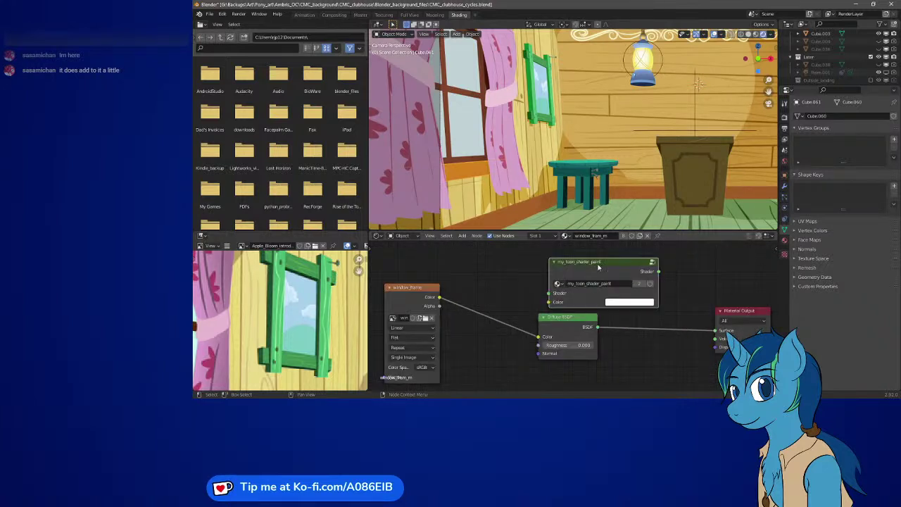
pyautogui.moveTo(598, 266); pyautogui.dragTo(563, 270)
pyautogui.click(586, 280)
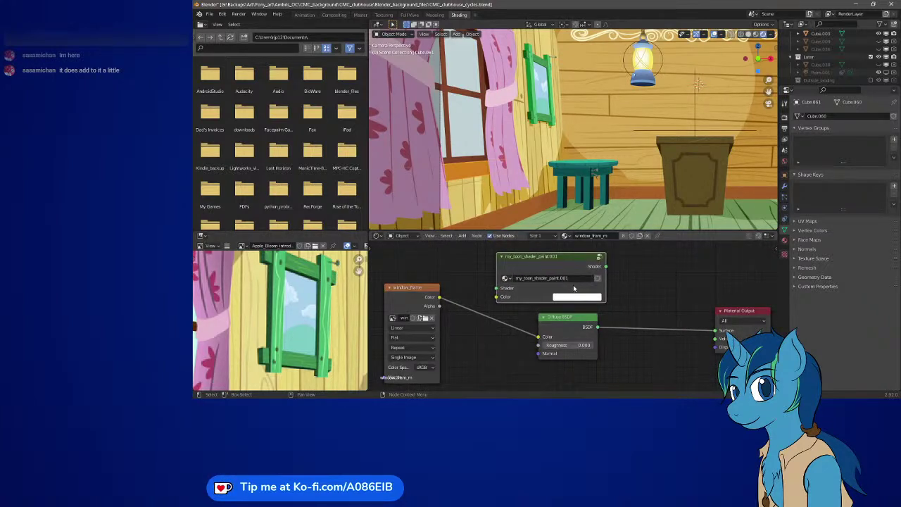
pyautogui.doubleClick(549, 278)
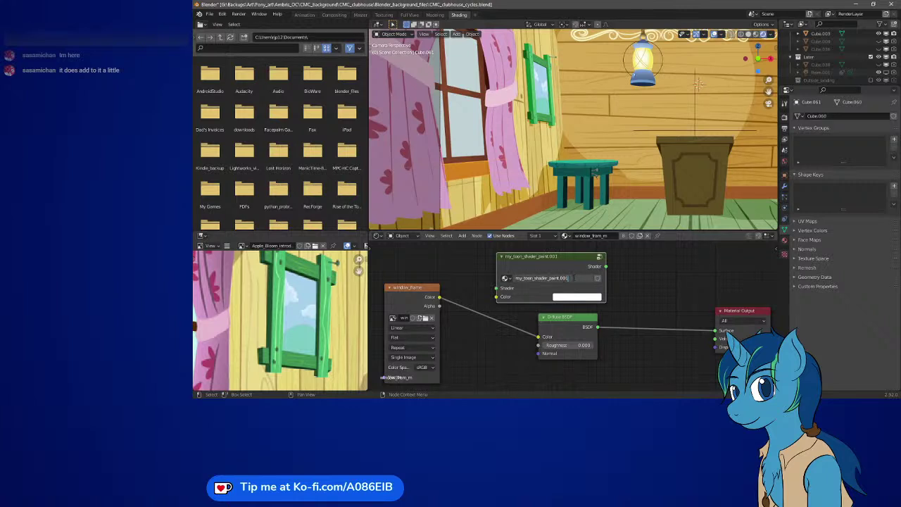
pyautogui.press('BackSpace')
pyautogui.press('BackSpace')
pyautogui.press('BackSpace')
pyautogui.press('BackSpace')
pyautogui.press('BackSpace')
pyautogui.write('w')
pyautogui.press('Return')
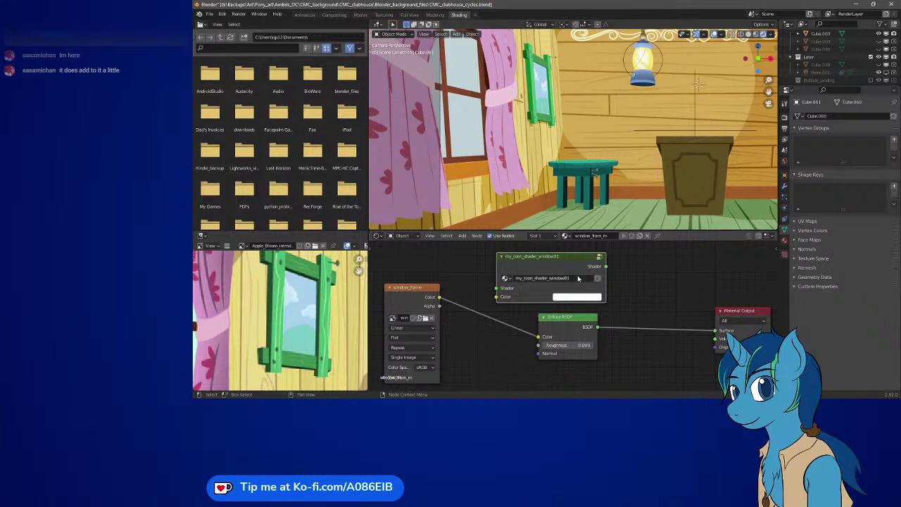
# Wire the window_frame image Color into the group and the group into the Material Output
pyautogui.click(440, 299)
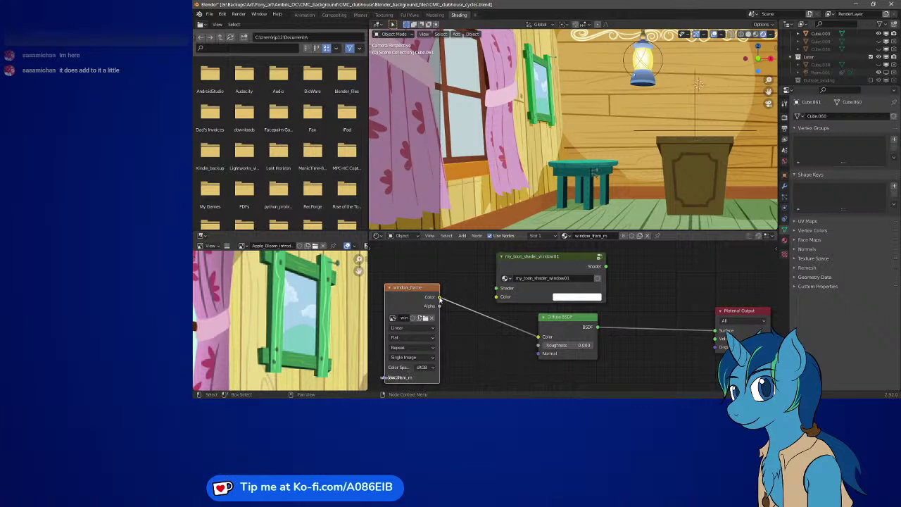
pyautogui.moveTo(439, 299); pyautogui.dragTo(496, 288)
pyautogui.moveTo(439, 298); pyautogui.dragTo(495, 297)
pyautogui.moveTo(606, 266); pyautogui.dragTo(714, 330)
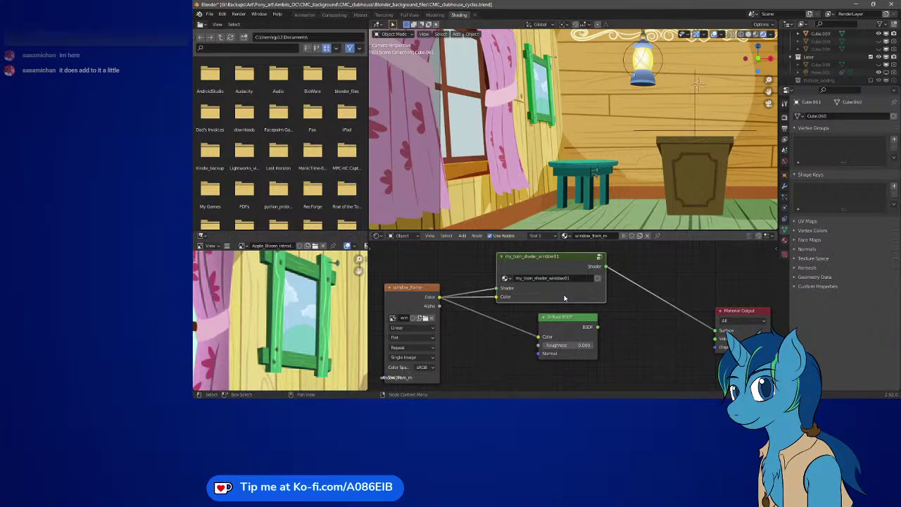
# Inside the group, lower Gamma to 1.300
pyautogui.press('Tab')
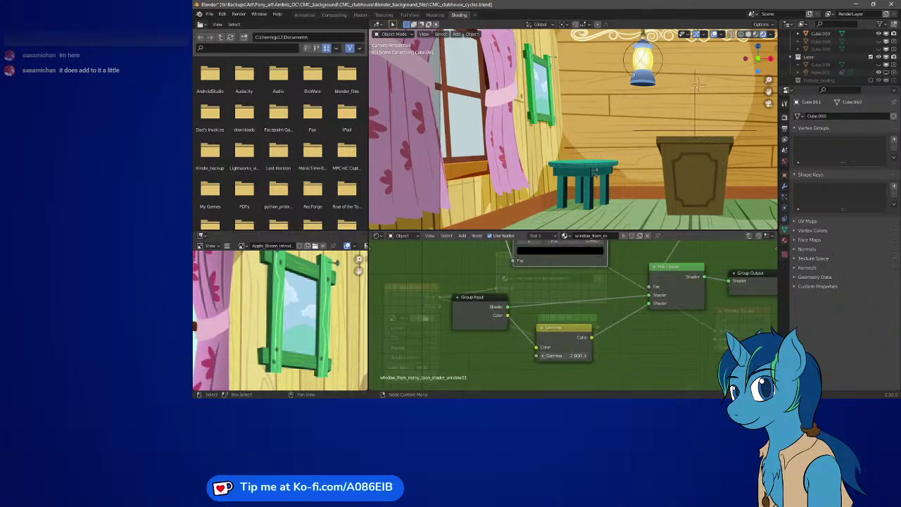
pyautogui.moveTo(563, 355); pyautogui.dragTo(542, 356)
pyautogui.moveTo(272, 281); pyautogui.dragTo(308, 309, button='middle')
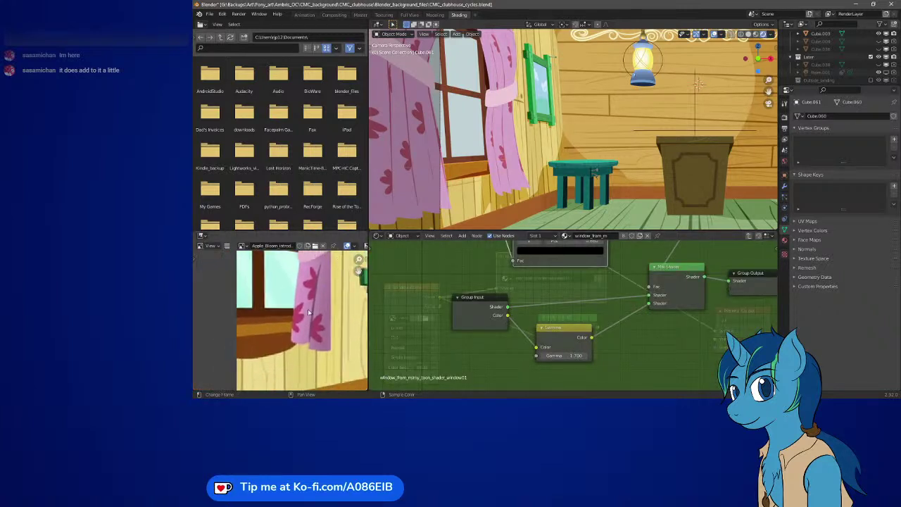
pyautogui.click(542, 356)
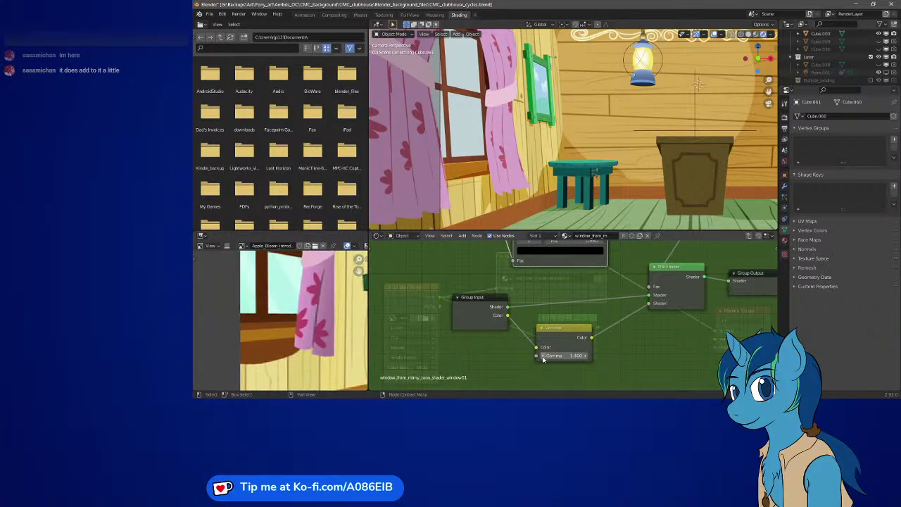
pyautogui.moveTo(541, 358); pyautogui.dragTo(528, 358)
pyautogui.click(588, 356)
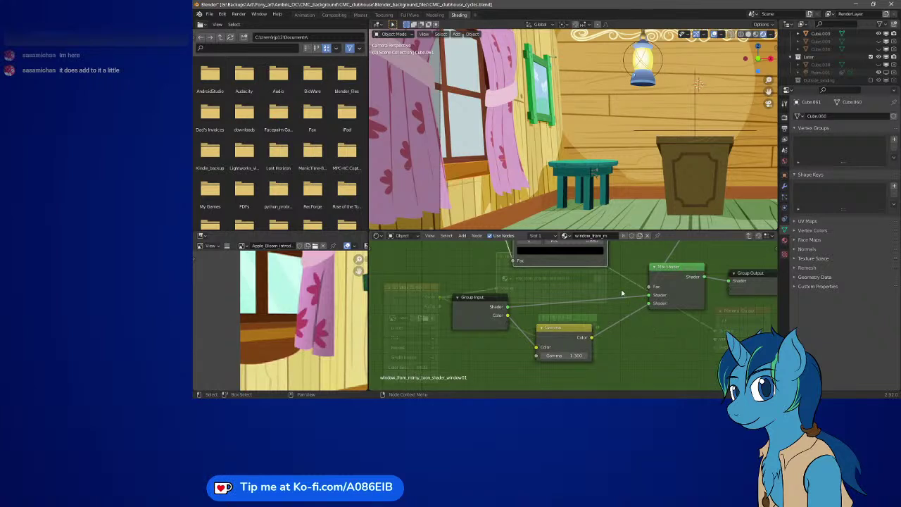
# Drag the ColorRamp stop between 0.600 and 0.630, then type .6 to set 0.600
pyautogui.moveTo(622, 293); pyautogui.dragTo(622, 345, button='middle')
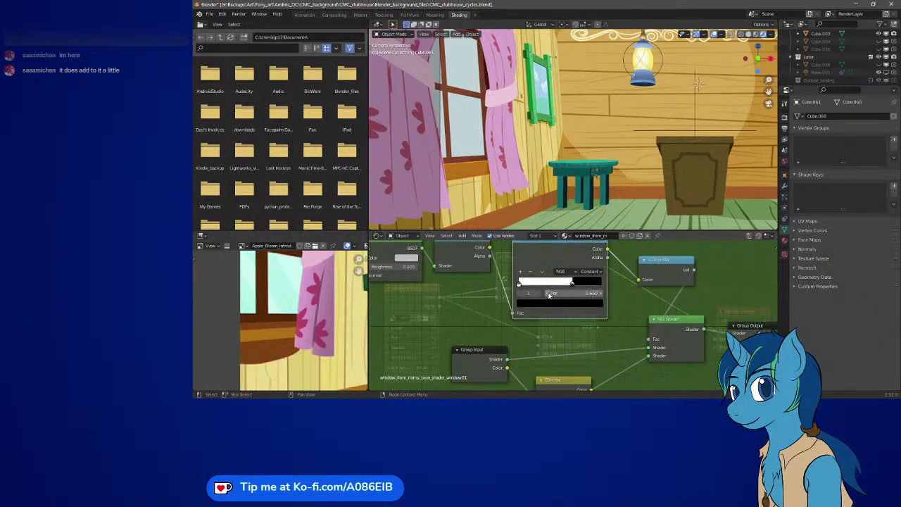
pyautogui.moveTo(549, 295); pyautogui.dragTo(532, 295)
pyautogui.moveTo(501, 119); pyautogui.dragTo(500, 120, button='middle')
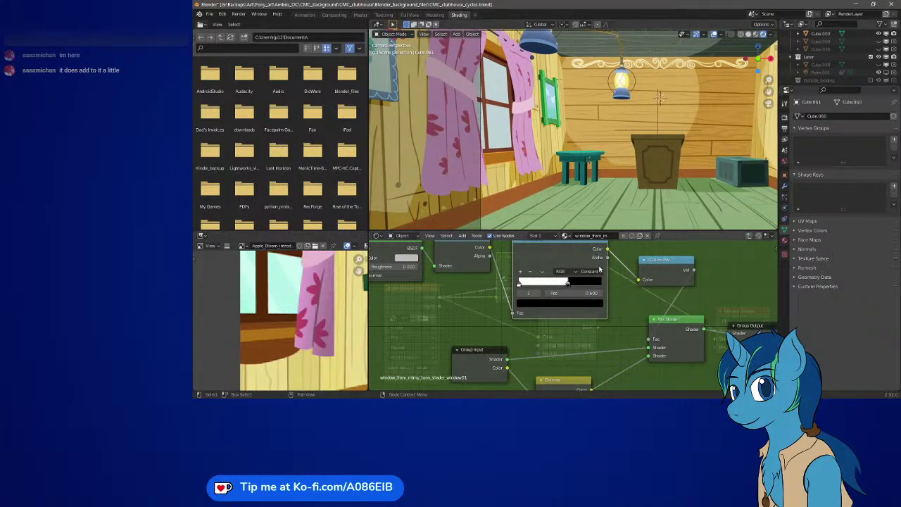
pyautogui.moveTo(601, 293)
pyautogui.mouseDown()
pyautogui.moveTo(609, 293)
pyautogui.moveTo(574, 284)
pyautogui.mouseUp()
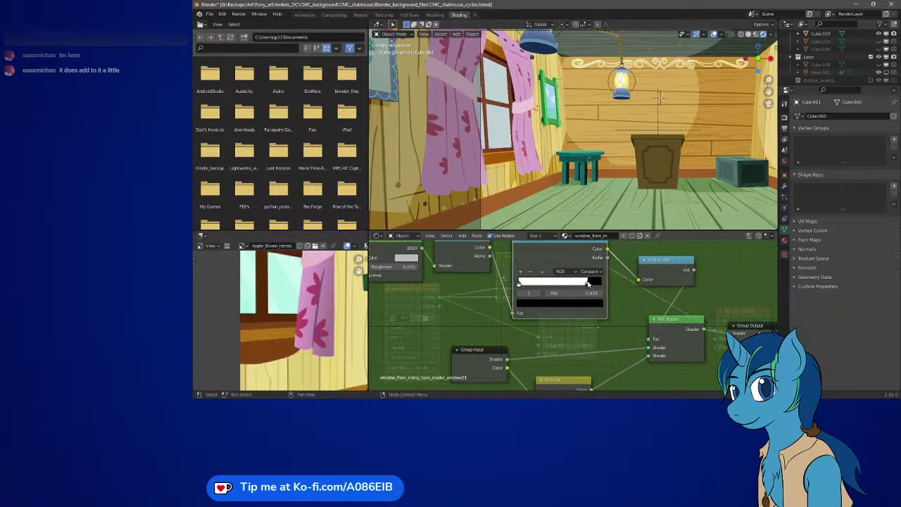
pyautogui.doubleClick(566, 293)
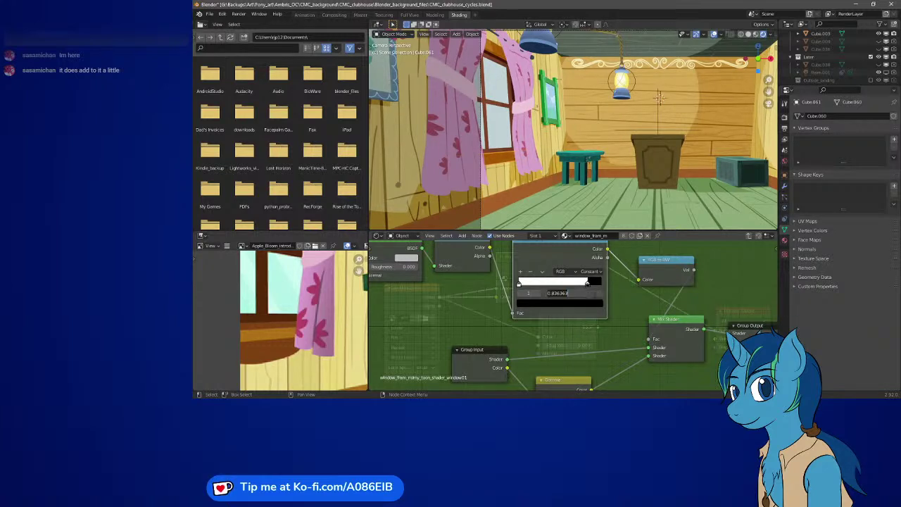
pyautogui.press('BackSpace')
pyautogui.write('.6')
pyautogui.press('Return')
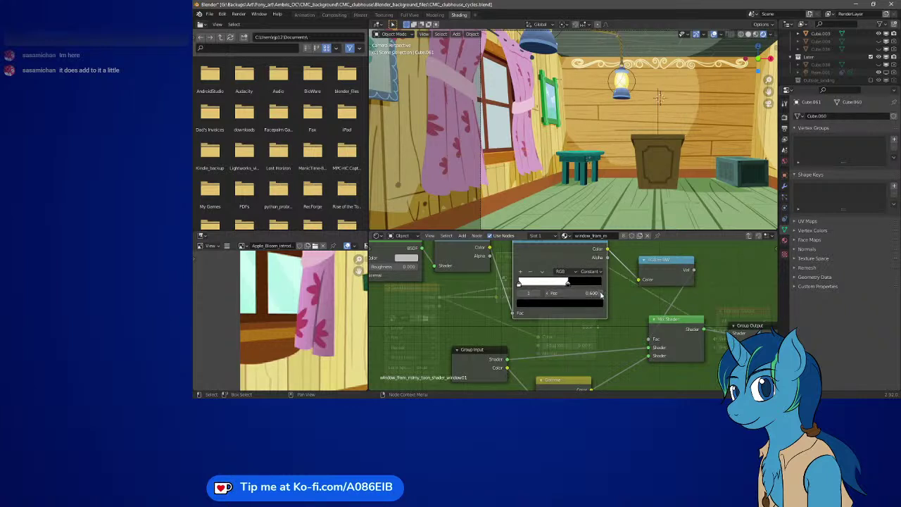
# Step the stop position up to 0.660, then back down to 0.610
pyautogui.click(600, 294)
pyautogui.click(600, 294)
pyautogui.click(601, 295)
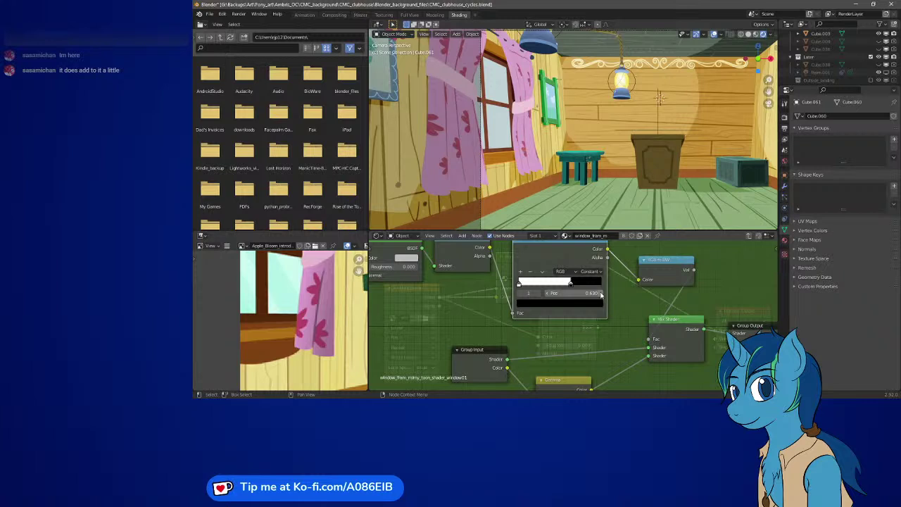
pyautogui.click(600, 294)
pyautogui.click(601, 294)
pyautogui.click(600, 294)
pyautogui.click(548, 294)
pyautogui.click(549, 294)
pyautogui.click(548, 294)
pyautogui.click(549, 294)
pyautogui.click(549, 294)
pyautogui.click(549, 294)
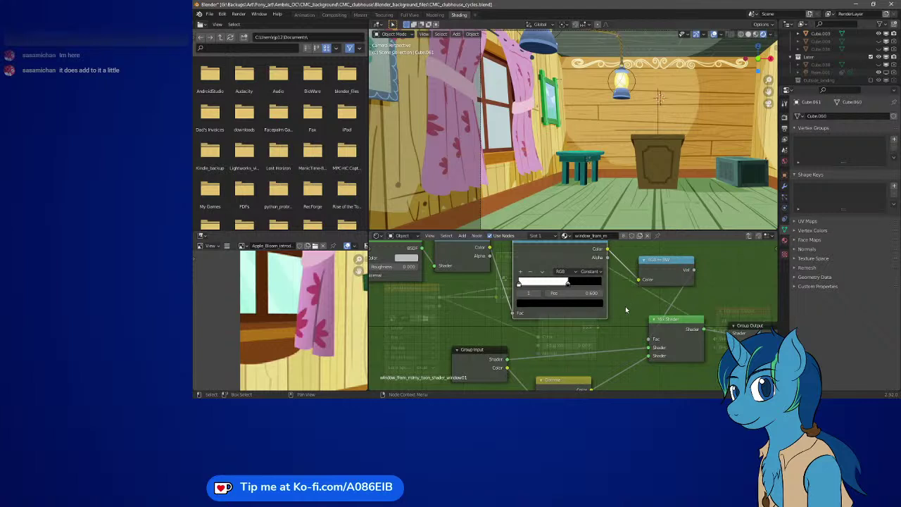
# Move the Mix Shader up and right, pull Group Output closer, and recentre the node group
pyautogui.moveTo(731, 326); pyautogui.dragTo(601, 296, button='middle')
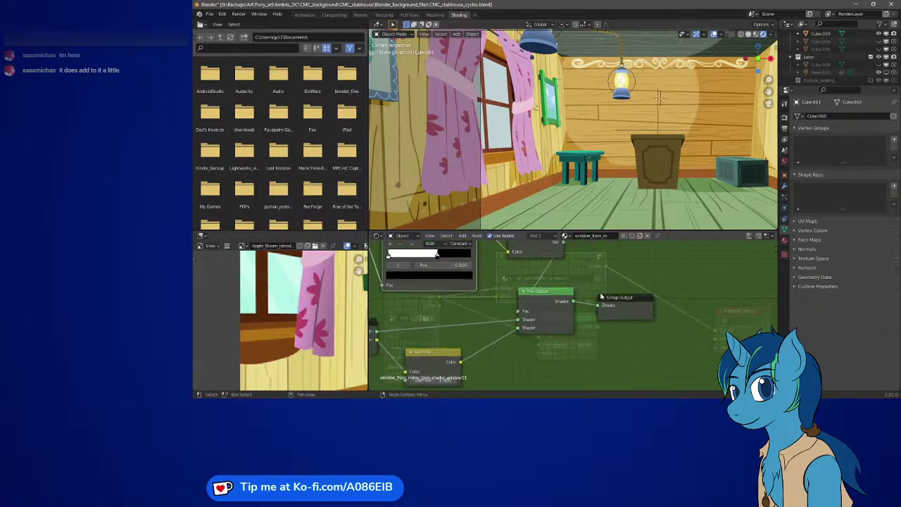
pyautogui.press('g')
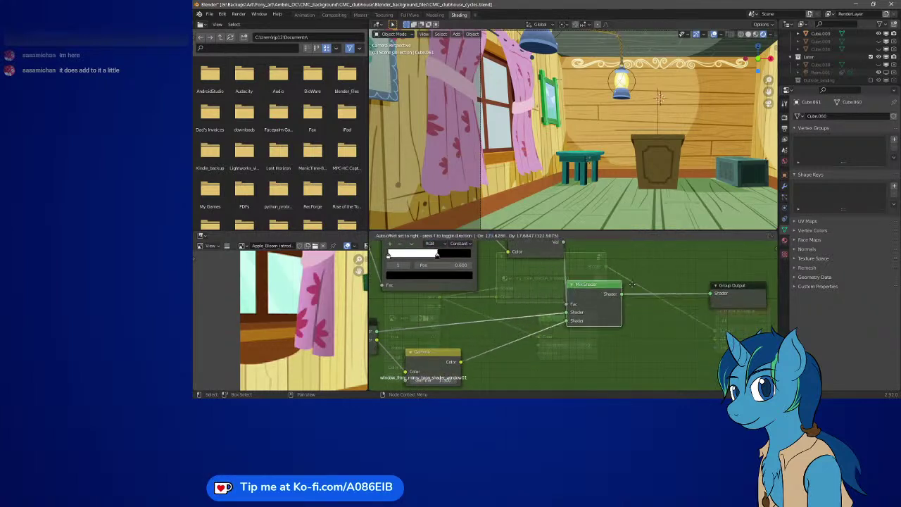
pyautogui.click(666, 269)
pyautogui.click(723, 284)
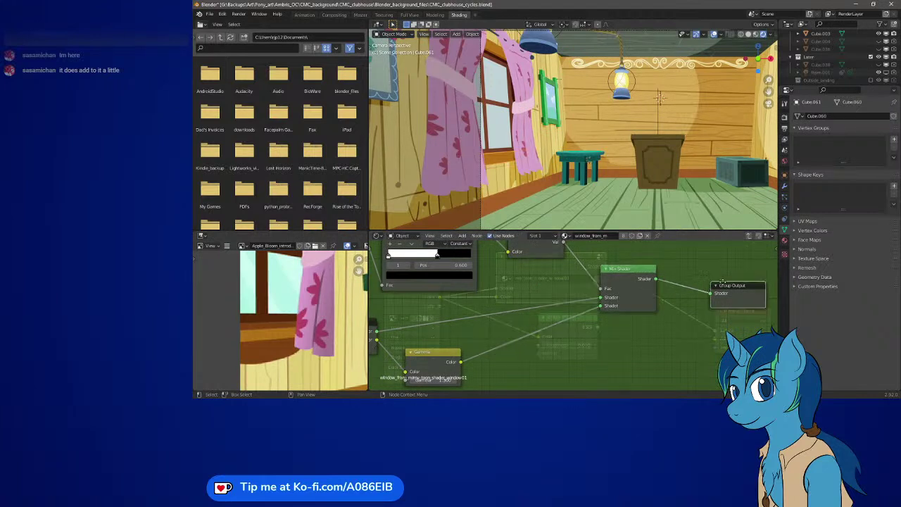
pyautogui.moveTo(723, 283); pyautogui.dragTo(704, 278)
pyautogui.scroll(-2, 561, 307)
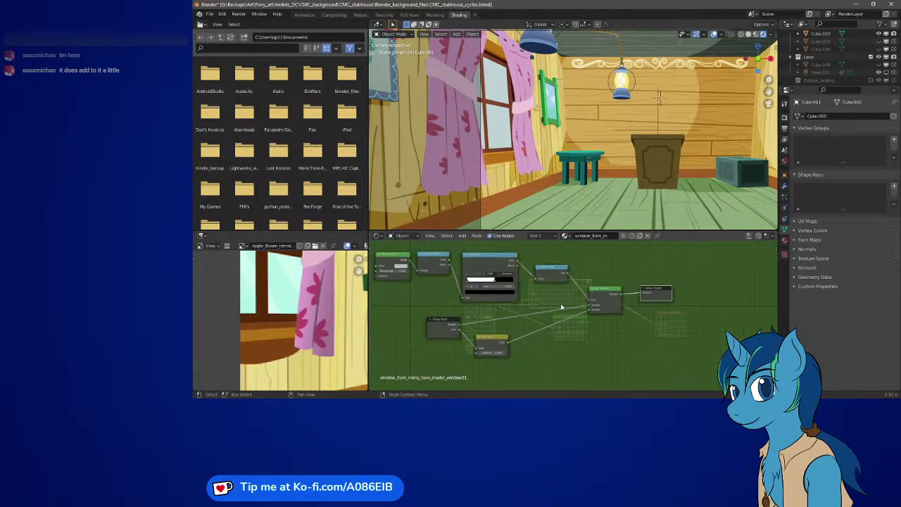
pyautogui.moveTo(542, 307); pyautogui.dragTo(618, 321, button='middle')
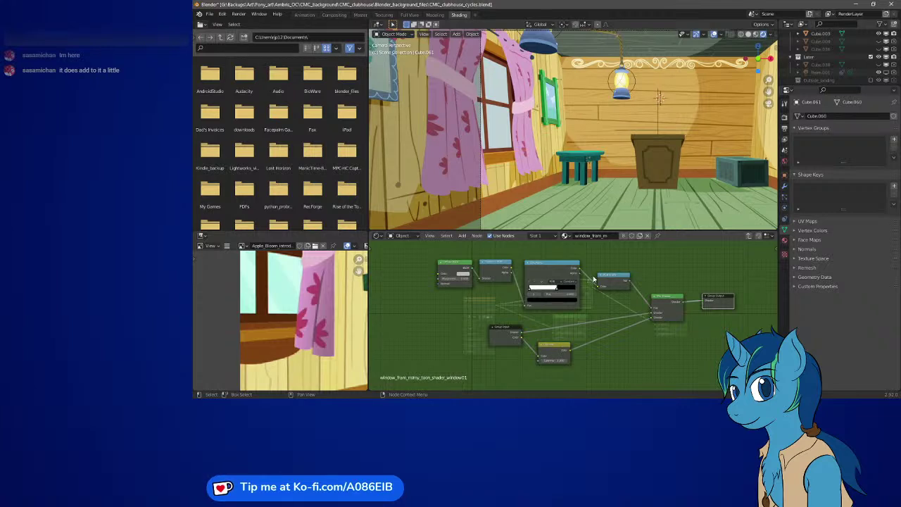
pyautogui.moveTo(681, 166); pyautogui.dragTo(670, 142, button='middle')
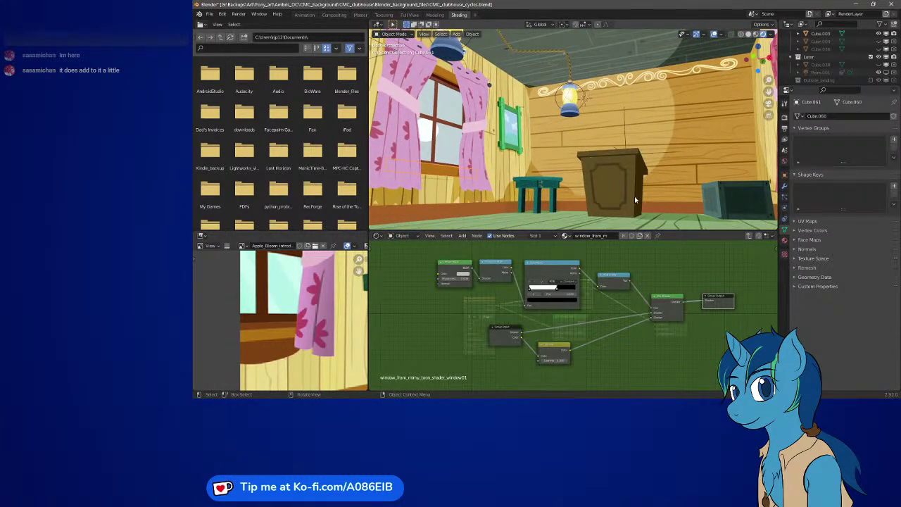
pyautogui.moveTo(651, 230); pyautogui.dragTo(651, 168, button='middle')
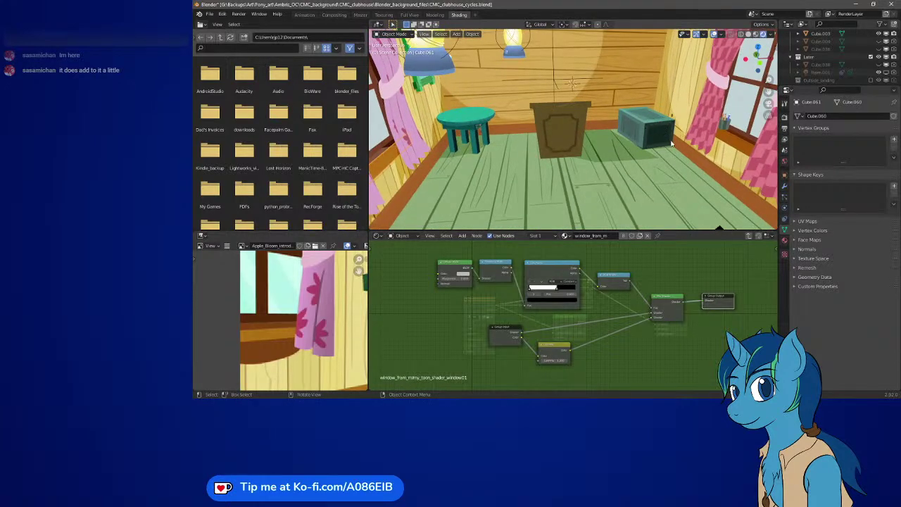
pyautogui.moveTo(671, 164); pyautogui.dragTo(659, 118, button='middle')
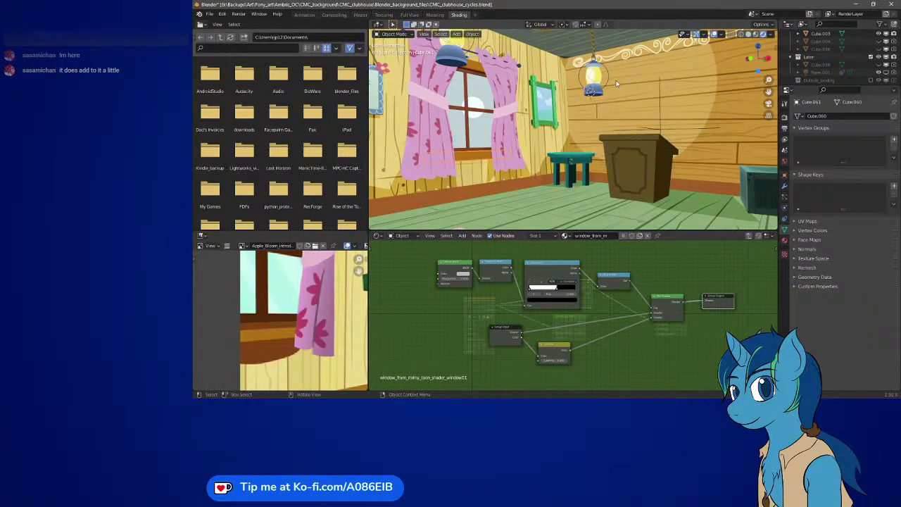
# Grab the point light and drop it beside the hanging lantern on the back wall
pyautogui.click(614, 102)
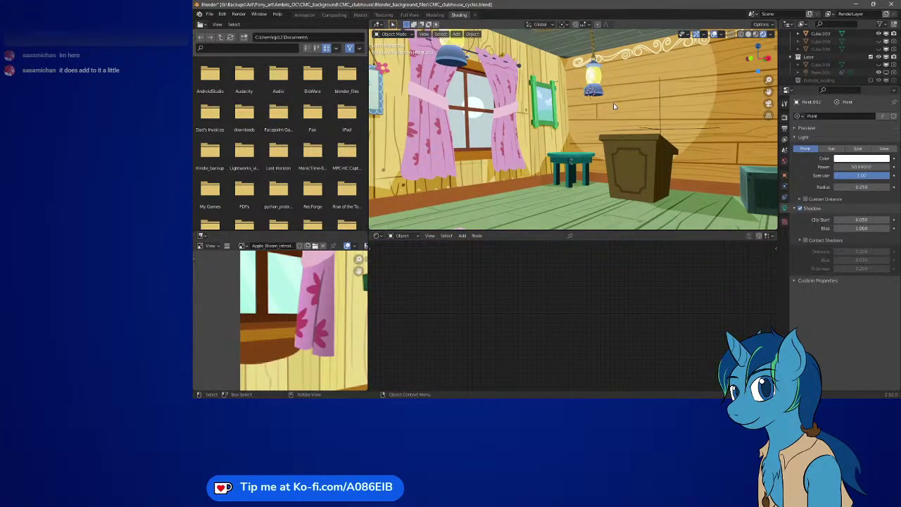
pyautogui.press('g')
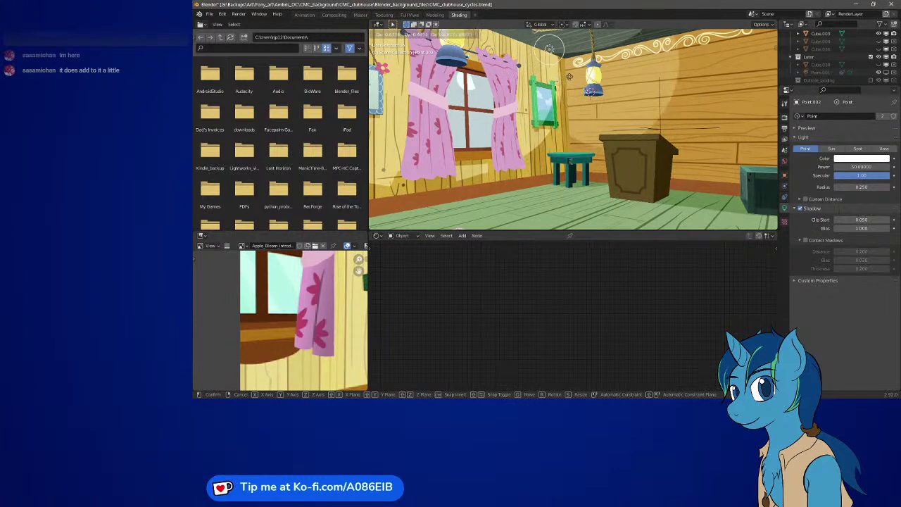
pyautogui.click(568, 76)
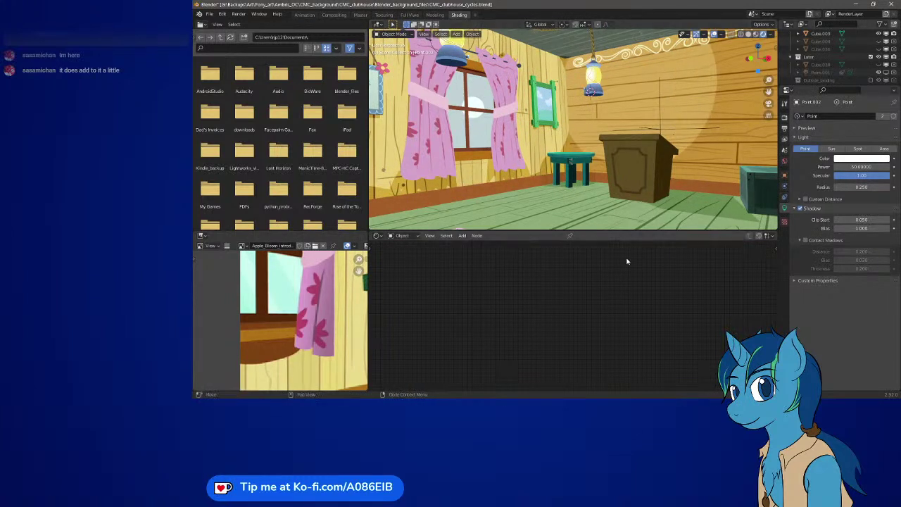
pyautogui.moveTo(561, 153)
pyautogui.mouseDown(button='middle')
pyautogui.moveTo(650, 157)
pyautogui.moveTo(631, 171)
pyautogui.moveTo(576, 166)
pyautogui.moveTo(578, 135)
pyautogui.moveTo(586, 142)
pyautogui.moveTo(572, 145)
pyautogui.mouseUp(button='middle')
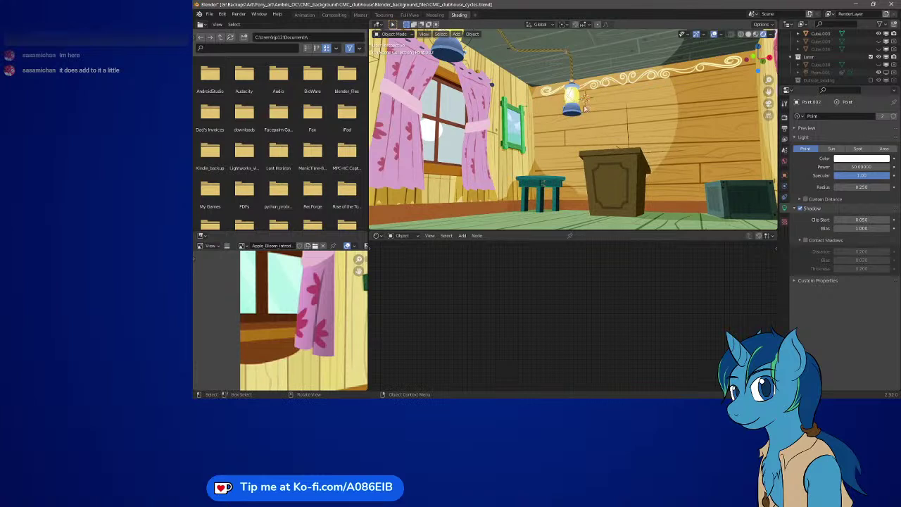
# Move the lantern rope's Material Output node further right, then select the back wall
pyautogui.click(572, 74)
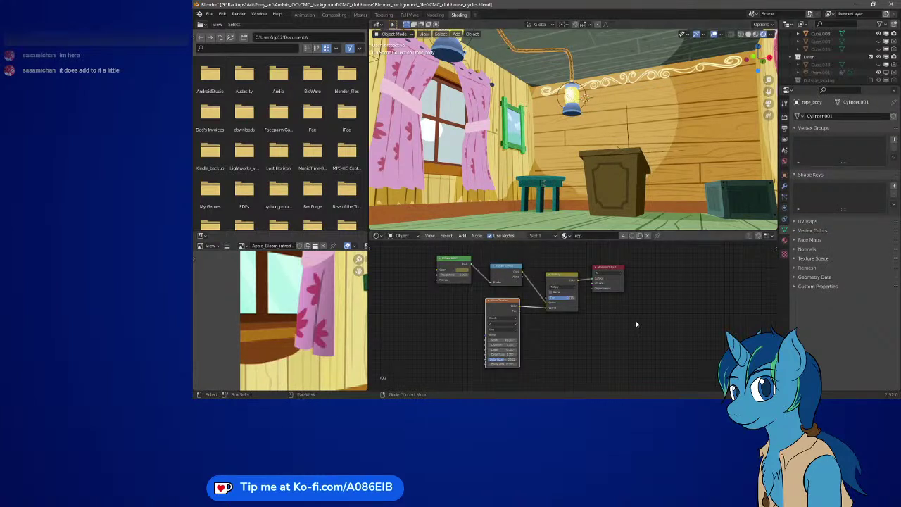
pyautogui.moveTo(608, 311); pyautogui.dragTo(614, 313, button='middle')
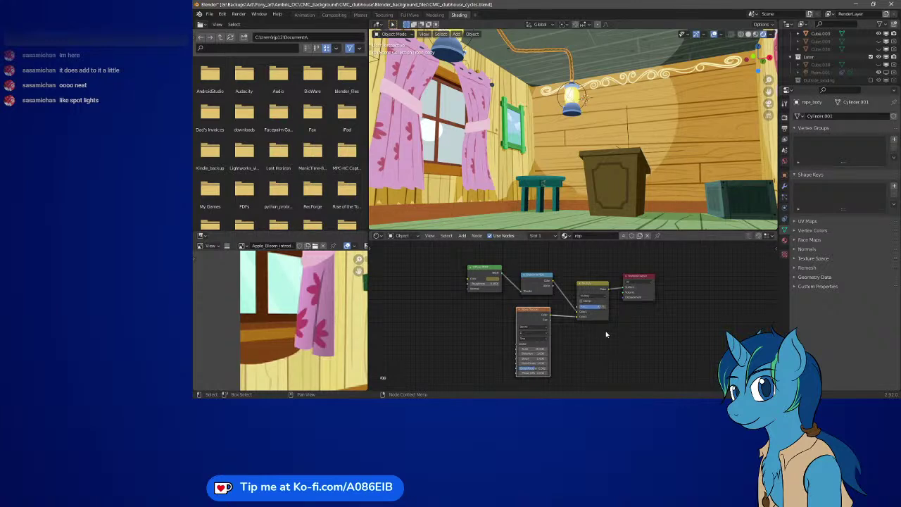
pyautogui.moveTo(606, 333); pyautogui.dragTo(574, 331, button='middle')
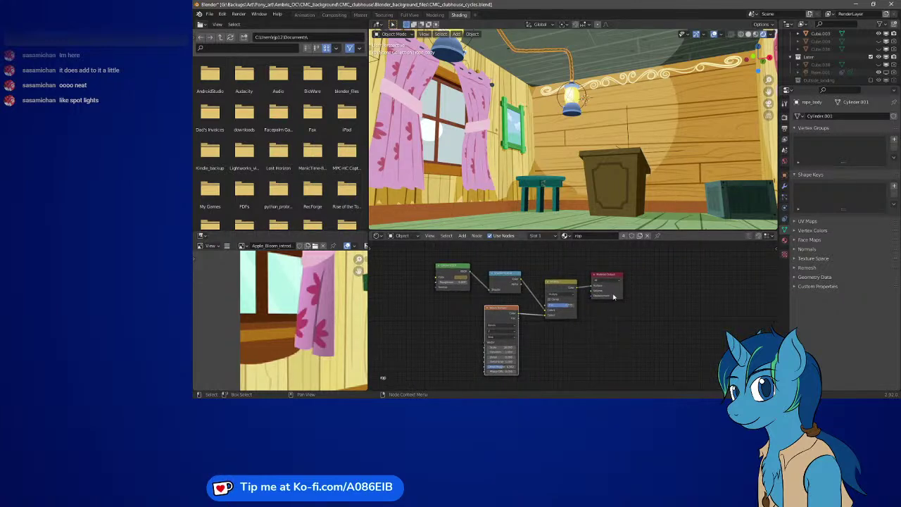
pyautogui.moveTo(613, 296); pyautogui.dragTo(696, 279)
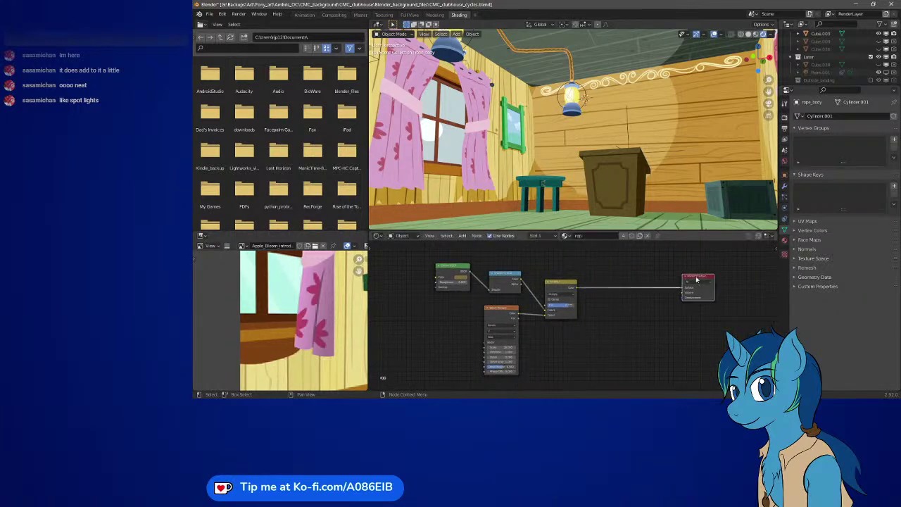
pyautogui.click(643, 129)
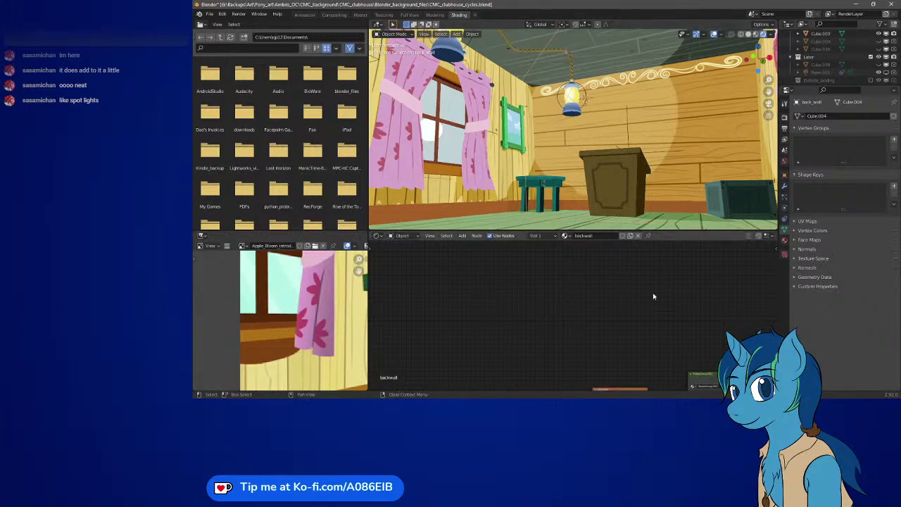
# Pan across the backwall node tree, then select the inside roof to load its inside_roof material
pyautogui.moveTo(479, 254); pyautogui.dragTo(598, 278, button='middle')
pyautogui.moveTo(715, 322); pyautogui.dragTo(570, 318, button='middle')
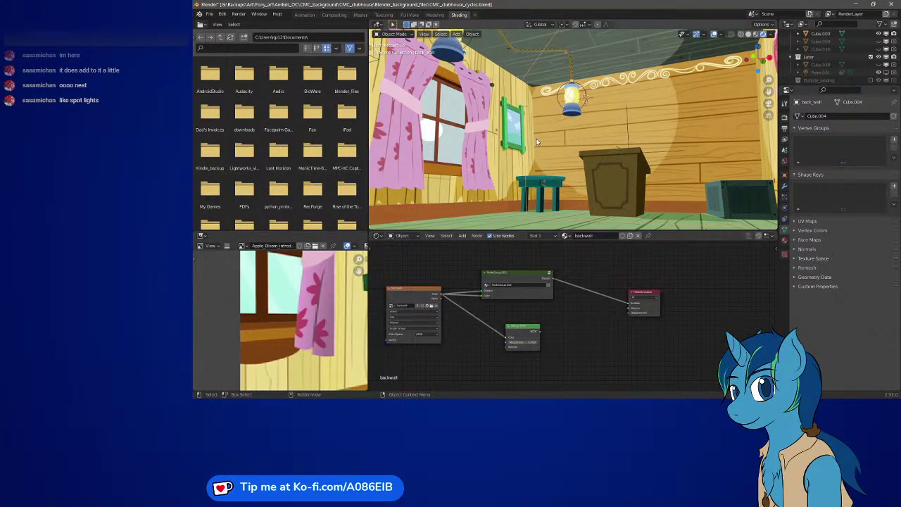
pyautogui.click(533, 51)
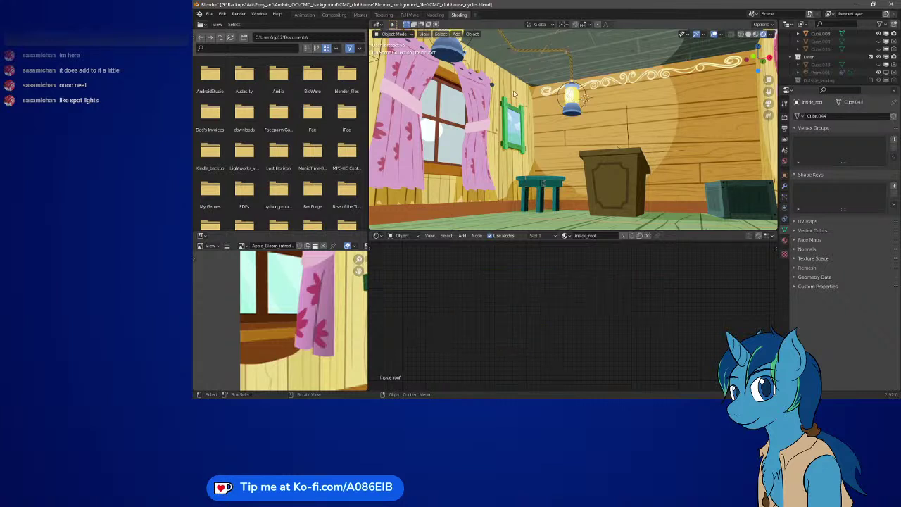
# Zoom and pan the reference image onto the lantern hanging under the roof beam
pyautogui.scroll(-4, 304, 314)
pyautogui.scroll(6, 304, 314)
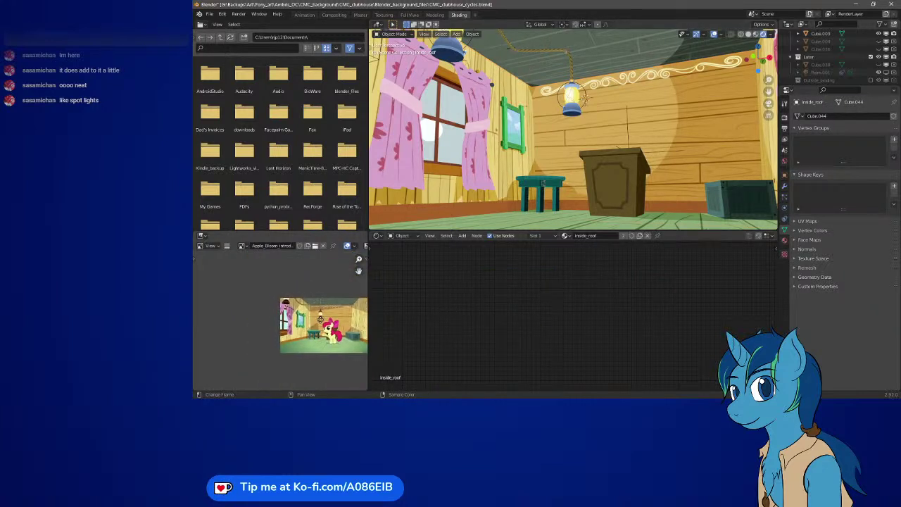
pyautogui.keyDown('ctrl'); pyautogui.hscroll(2, 301, 344); pyautogui.keyUp('ctrl')
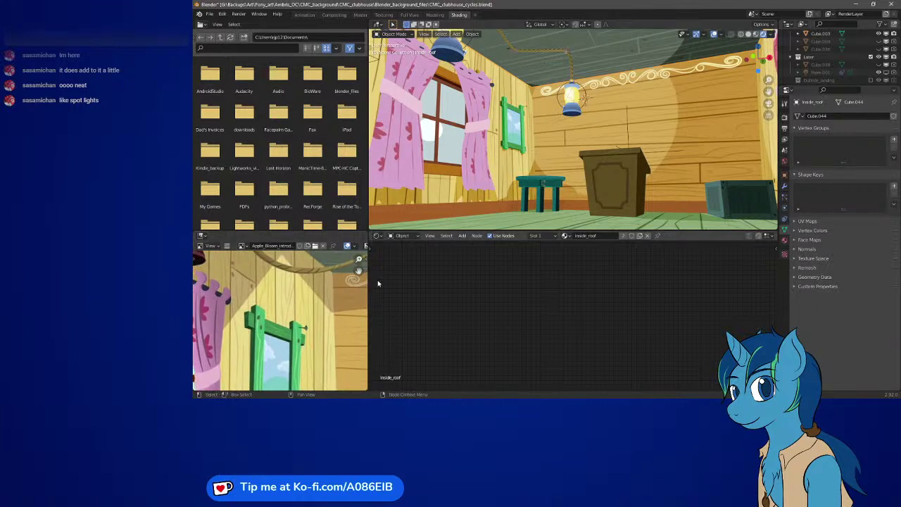
pyautogui.keyDown('shift'); pyautogui.scroll(5, 280, 314); pyautogui.keyUp('shift')
pyautogui.moveTo(281, 313); pyautogui.dragTo(249, 321, button='middle')
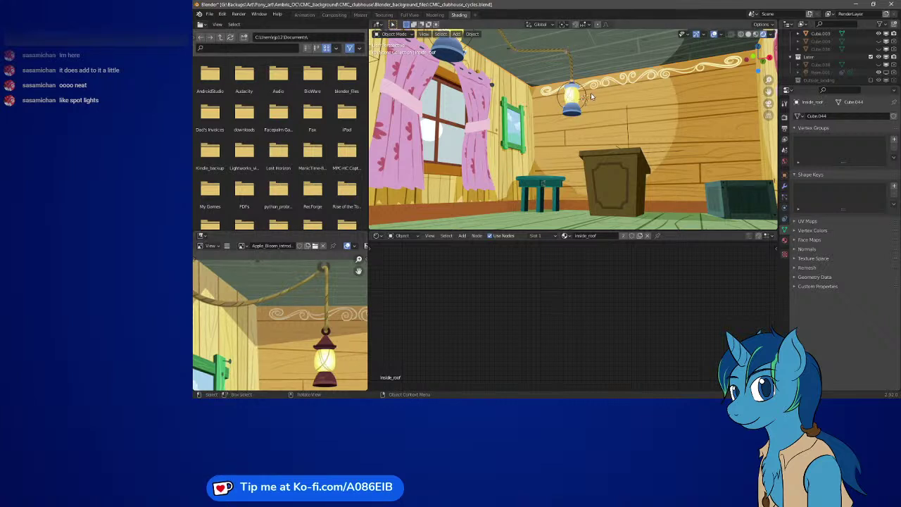
# Start moving the point light, cancel to keep it in place, then select the lantern to show Material.016
pyautogui.click(600, 109)
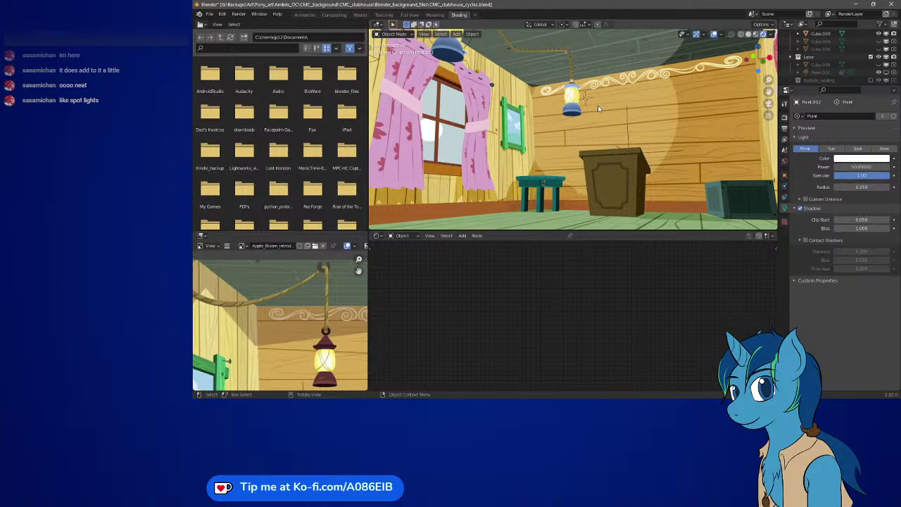
pyautogui.press('g')
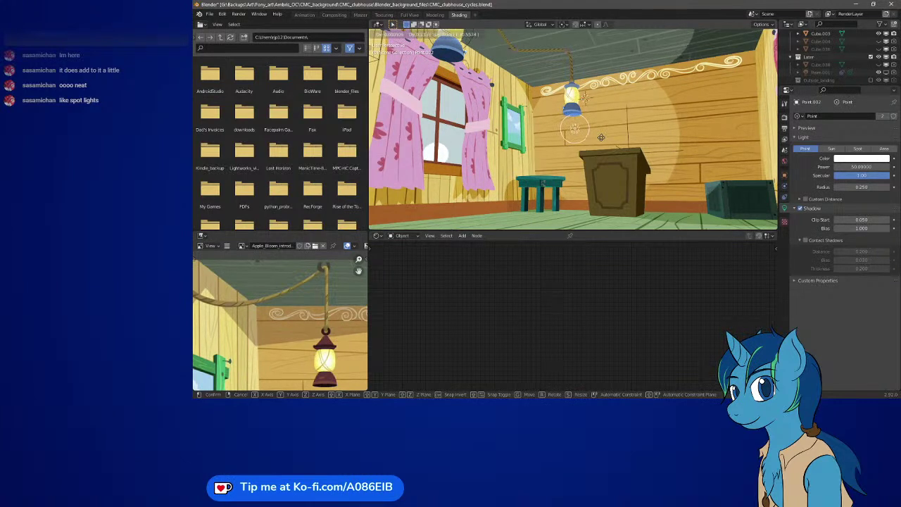
pyautogui.rightClick(590, 138)
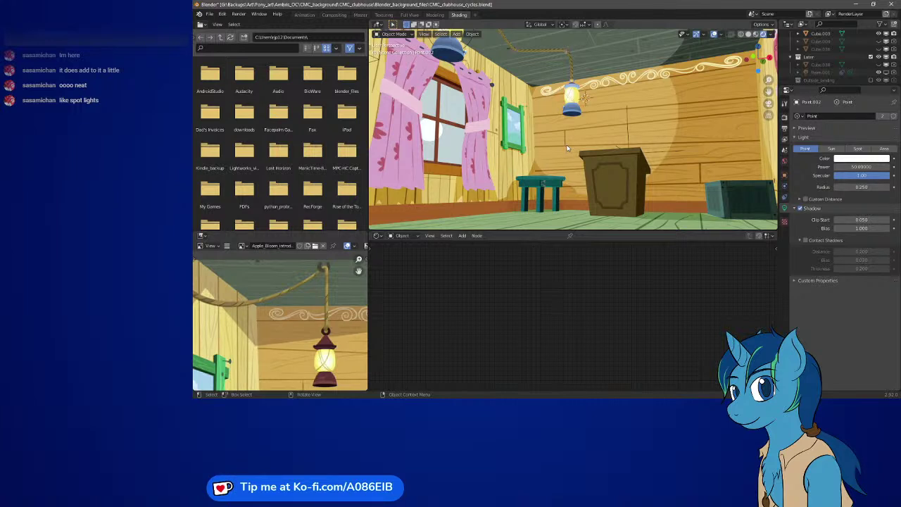
pyautogui.click(573, 110)
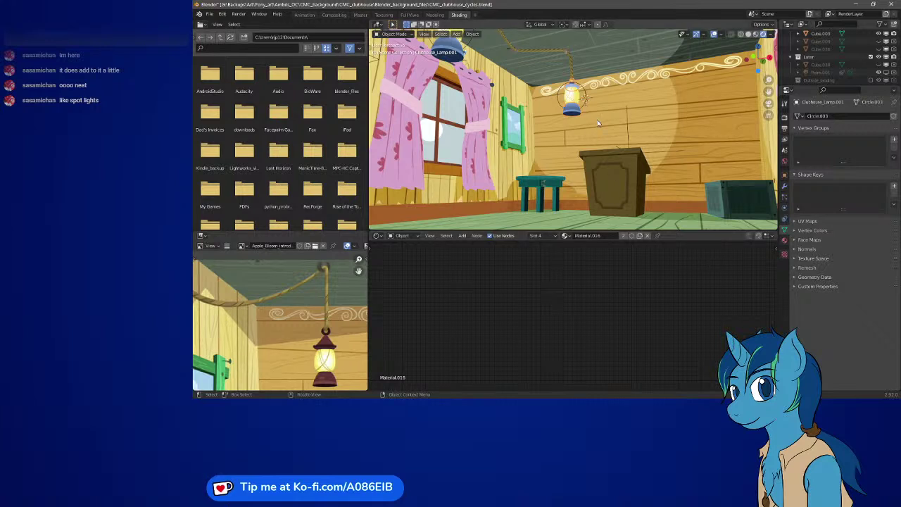
# Frame and centre Material.016's Diffuse BSDF and Material Output nodes in the node editor
pyautogui.press('Home')
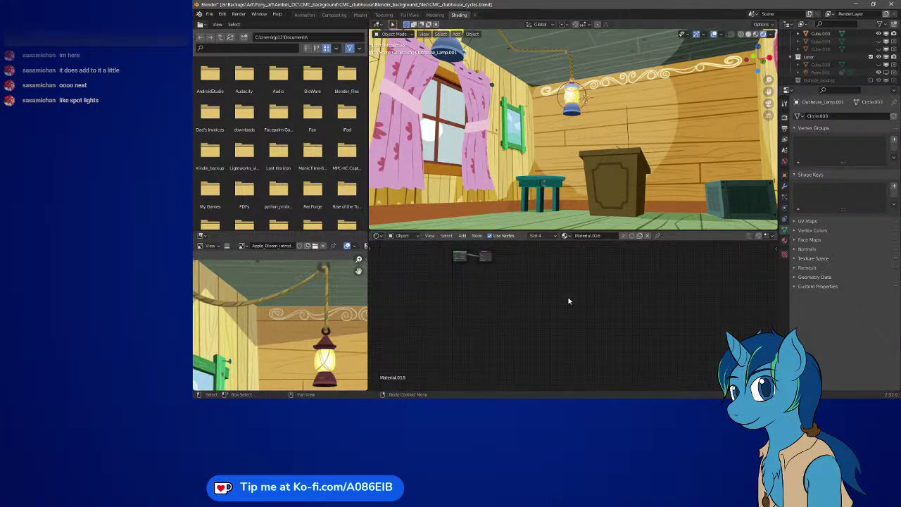
pyautogui.scroll(2, 547, 318)
pyautogui.scroll(2, 547, 318)
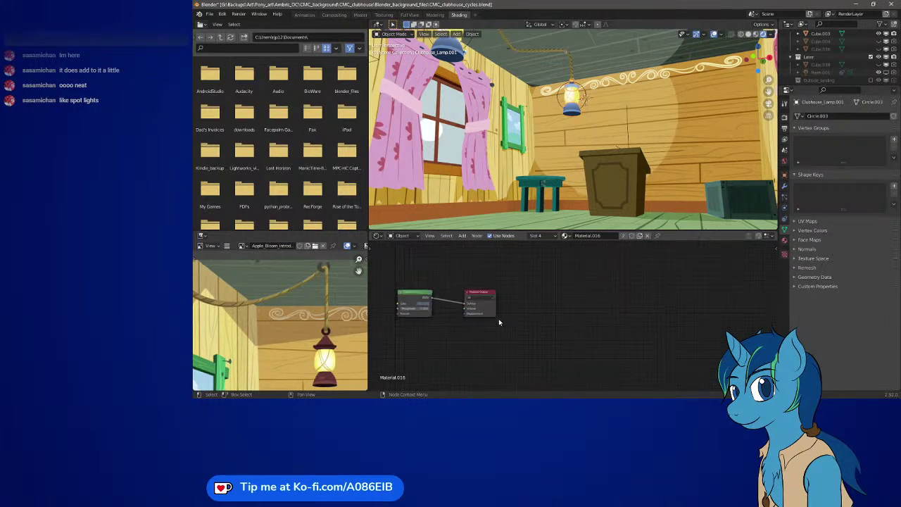
pyautogui.moveTo(499, 318); pyautogui.dragTo(561, 332, button='middle')
pyautogui.scroll(3, 556, 317)
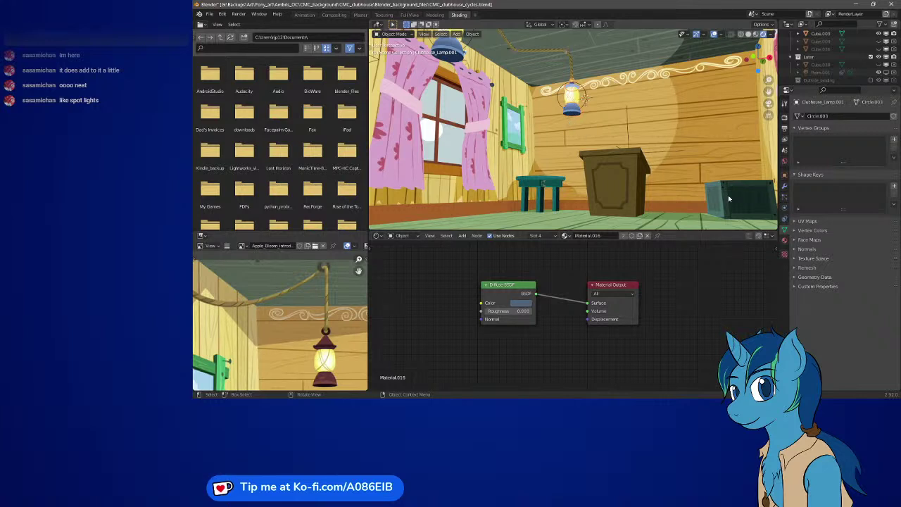
# Check the Material.012, .006, .015 and .016 slots, then spread the Output and Diffuse BSDF nodes apart
pyautogui.click(785, 240)
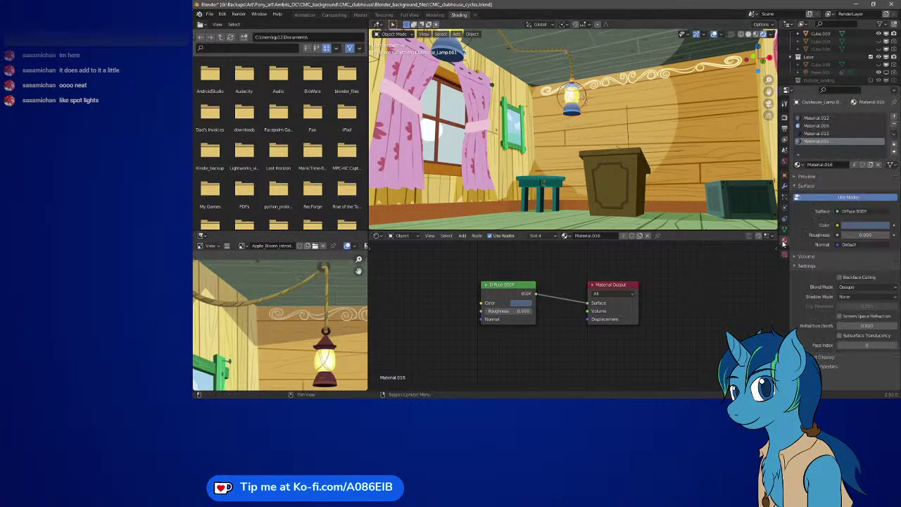
pyautogui.click(823, 118)
pyautogui.click(819, 126)
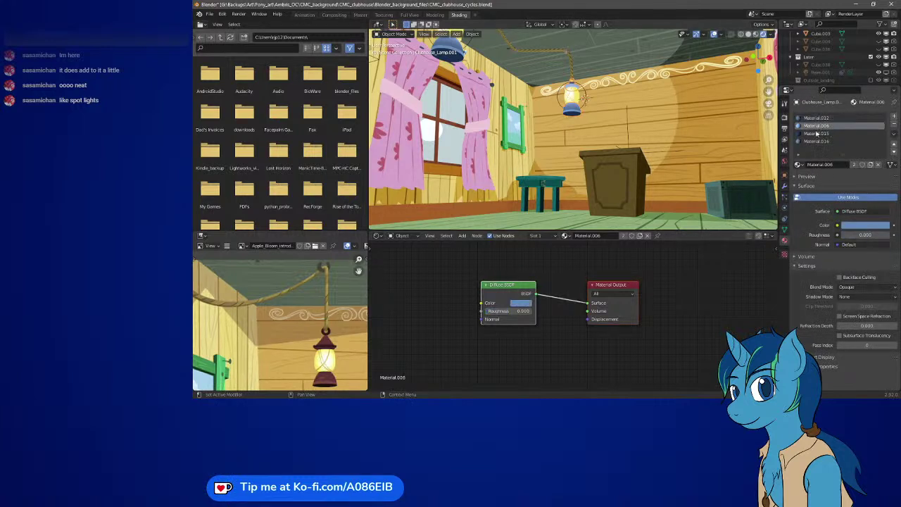
pyautogui.click(817, 134)
pyautogui.click(821, 142)
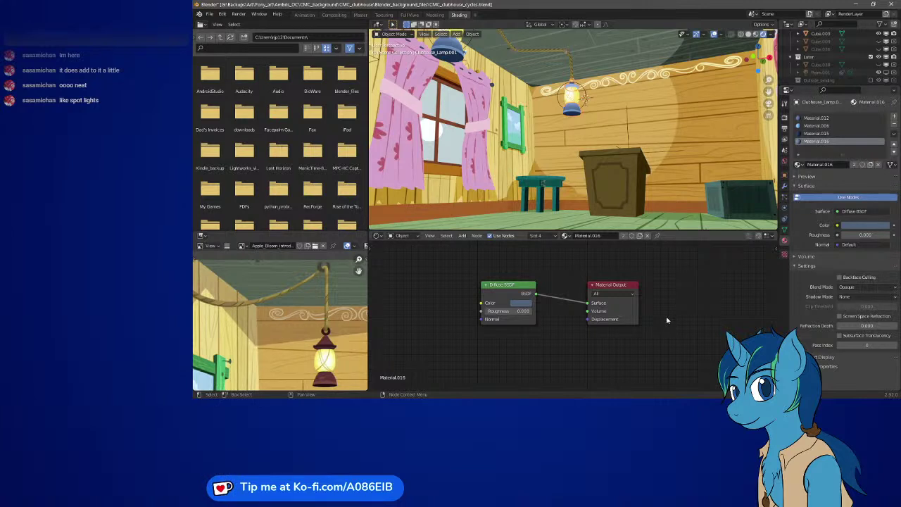
pyautogui.moveTo(626, 290); pyautogui.dragTo(696, 286)
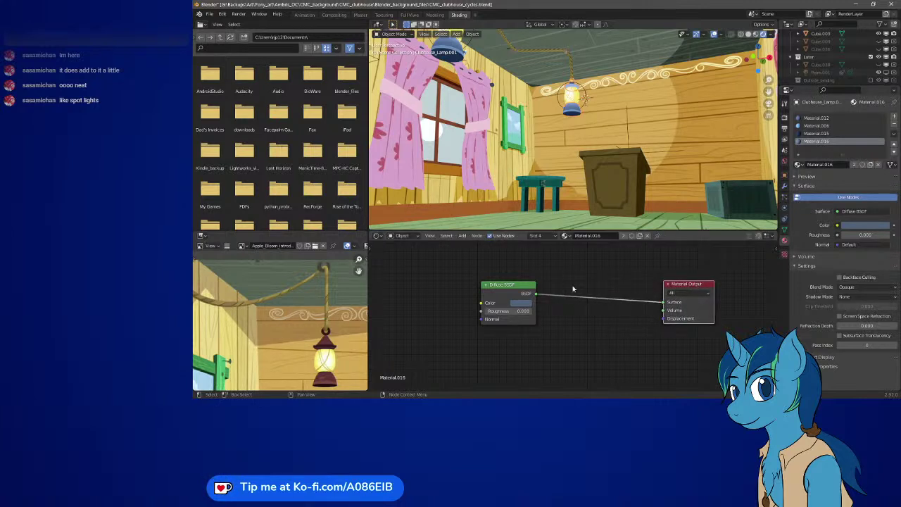
pyautogui.moveTo(519, 285); pyautogui.dragTo(444, 276)
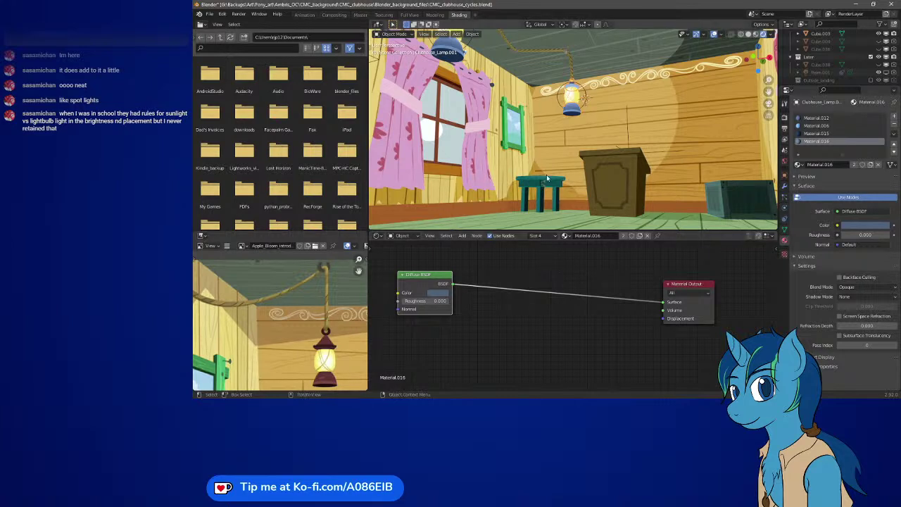
# Inspect the back wall's node tree and its NodeGroup.002 toon group, then select the lantern
pyautogui.click(619, 117)
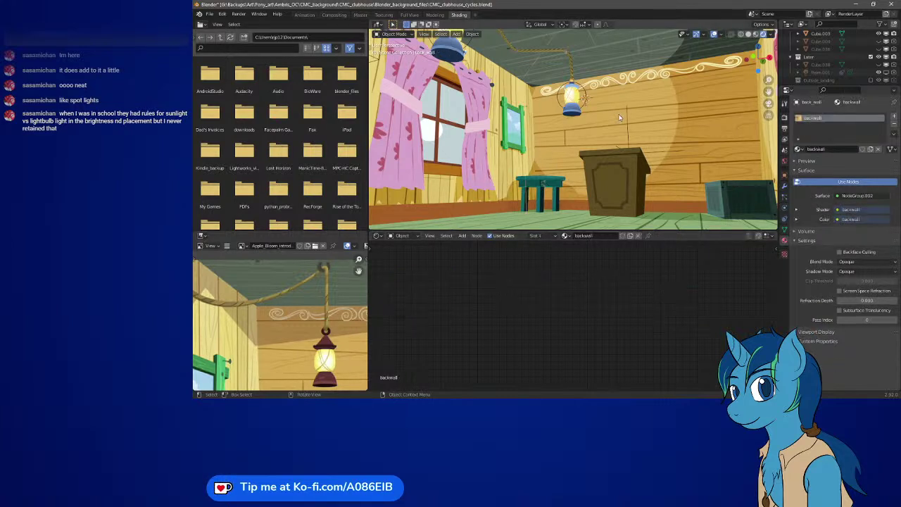
pyautogui.scroll(-5, 585, 285)
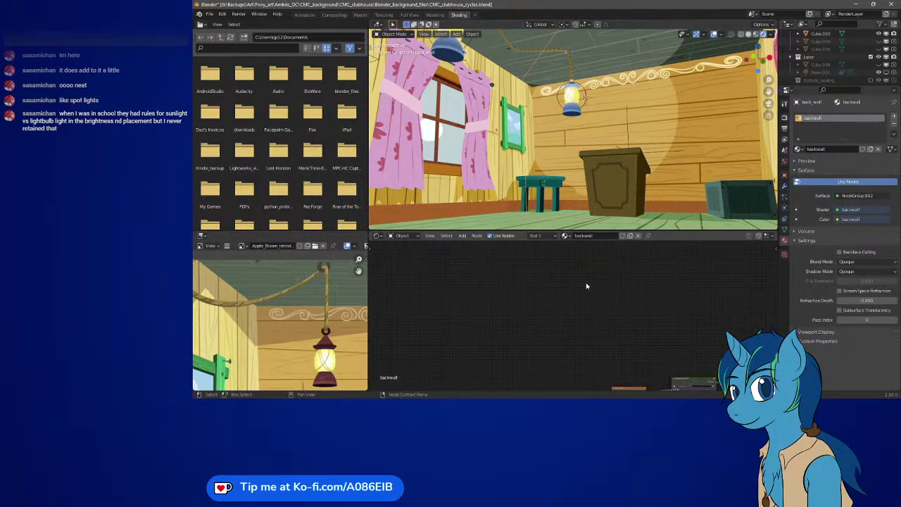
pyautogui.moveTo(681, 381); pyautogui.dragTo(603, 293, button='middle')
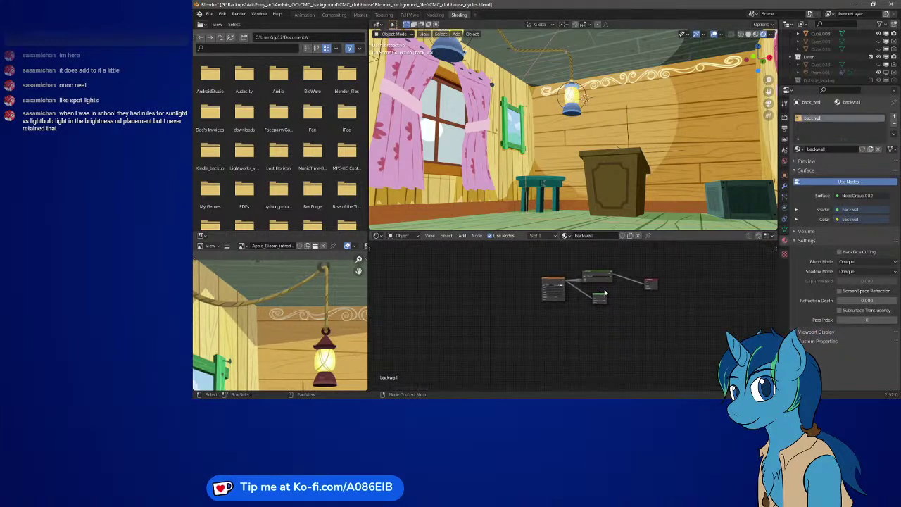
pyautogui.scroll(4, 600, 260)
pyautogui.moveTo(600, 261); pyautogui.dragTo(513, 339, button='middle')
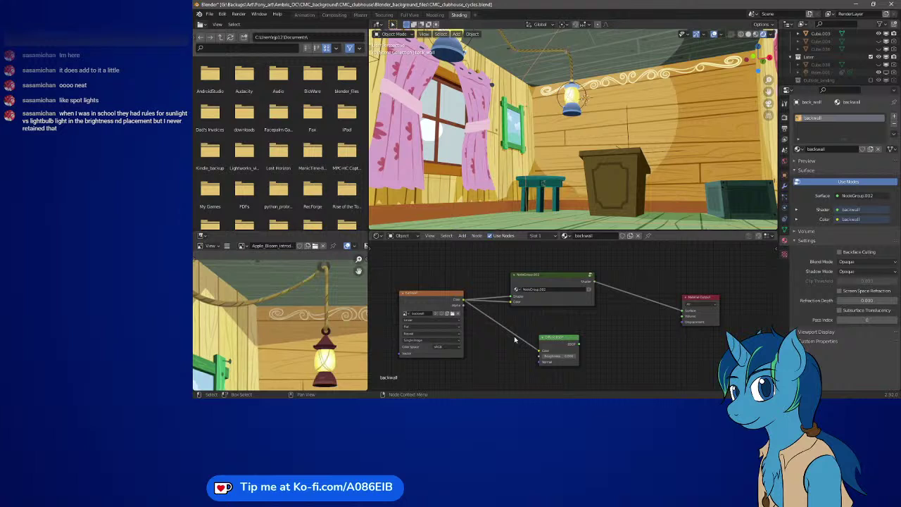
pyautogui.click(561, 282)
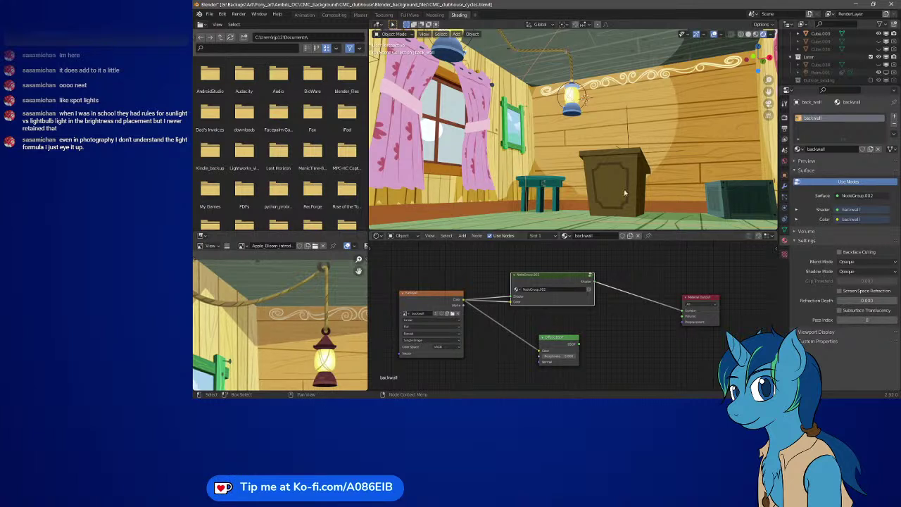
pyautogui.click(570, 109)
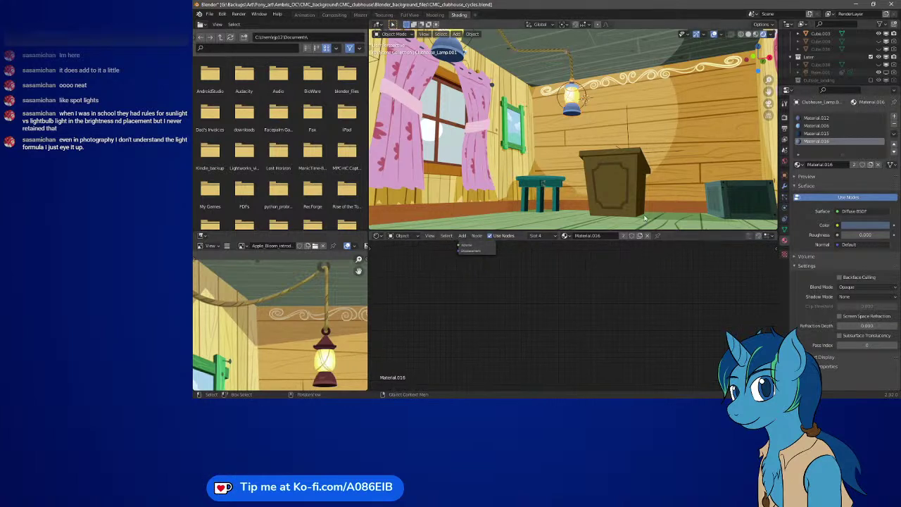
# Move the NodeGroup.002 toon group up beside Material.016's Diffuse BSDF and Material Output nodes
pyautogui.press('Home')
pyautogui.press('Home')
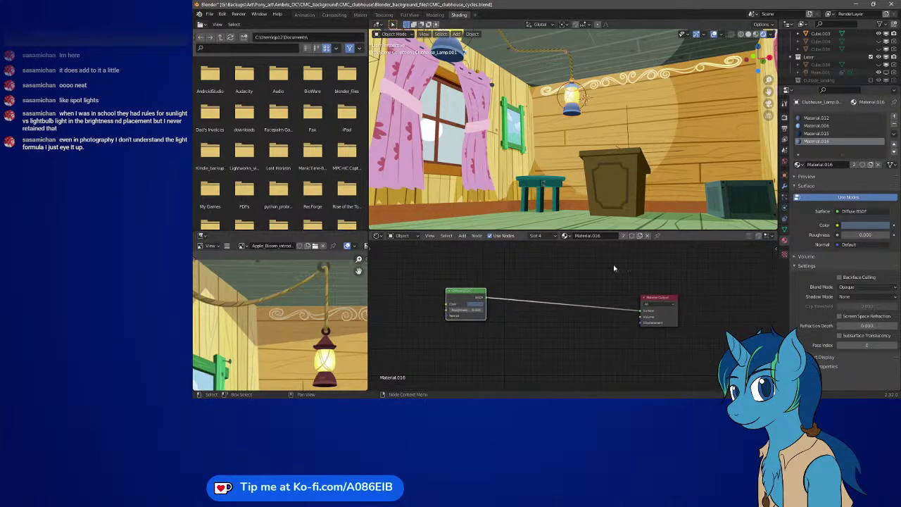
pyautogui.click(561, 271)
pyautogui.scroll(-5, 524, 275)
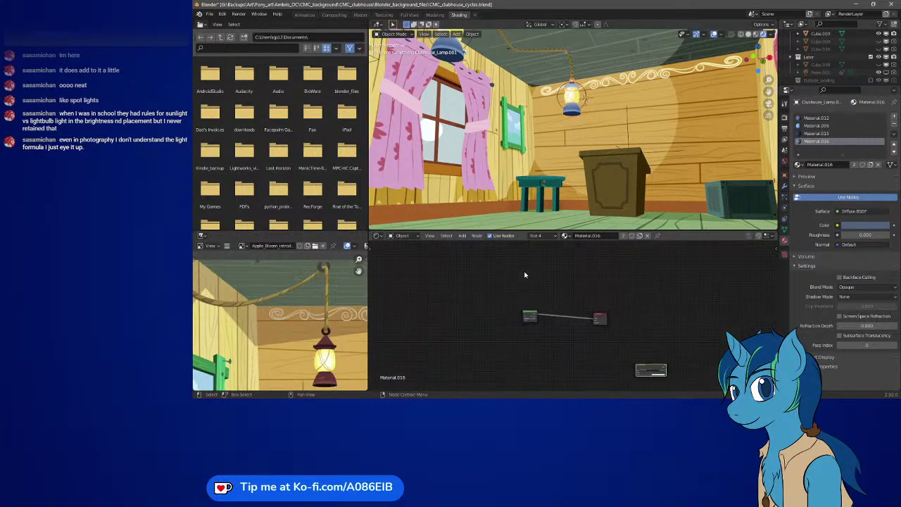
pyautogui.moveTo(648, 366); pyautogui.dragTo(567, 296)
pyautogui.scroll(4, 542, 317)
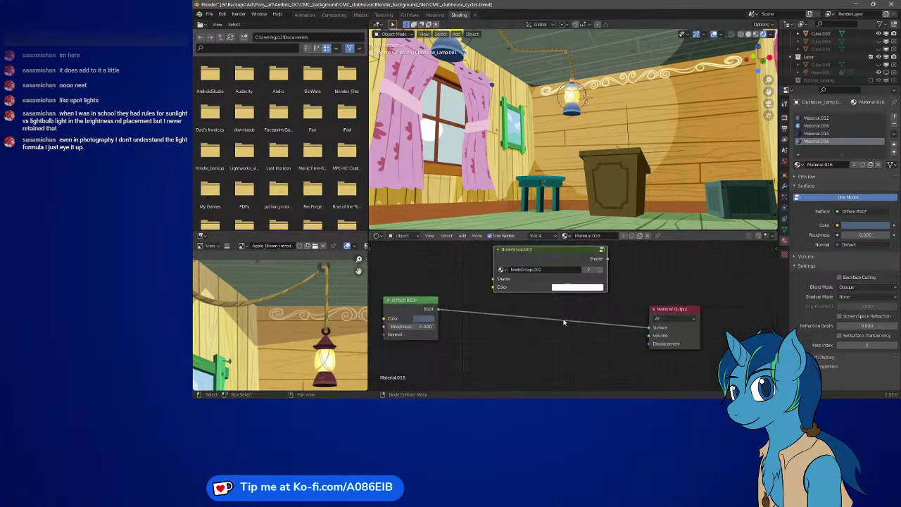
pyautogui.moveTo(542, 317)
pyautogui.mouseDown(button='middle')
pyautogui.moveTo(573, 305)
pyautogui.moveTo(557, 311)
pyautogui.mouseUp(button='middle')
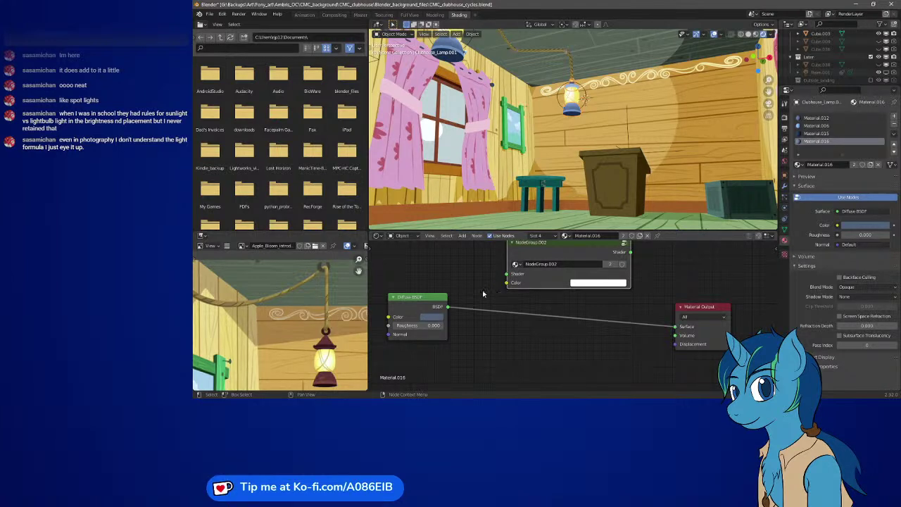
pyautogui.moveTo(446, 306); pyautogui.dragTo(482, 296)
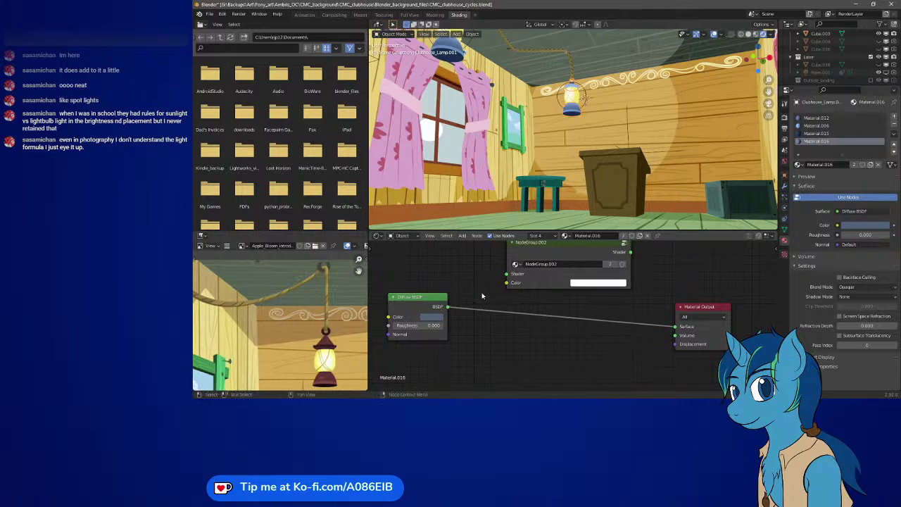
# Add a Shader to RGB node above the Diffuse BSDF and link its Color into NodeGroup.002
pyautogui.hotkey('shift', 'a')
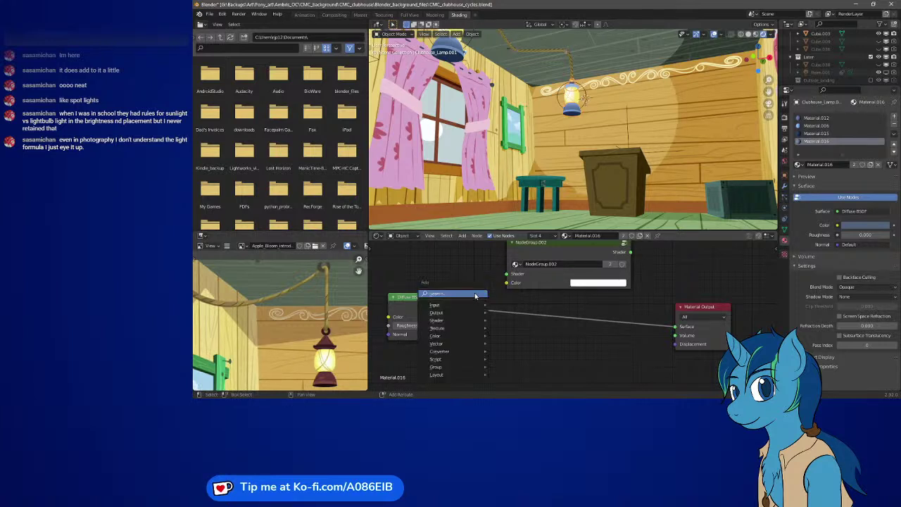
pyautogui.moveTo(443, 356)
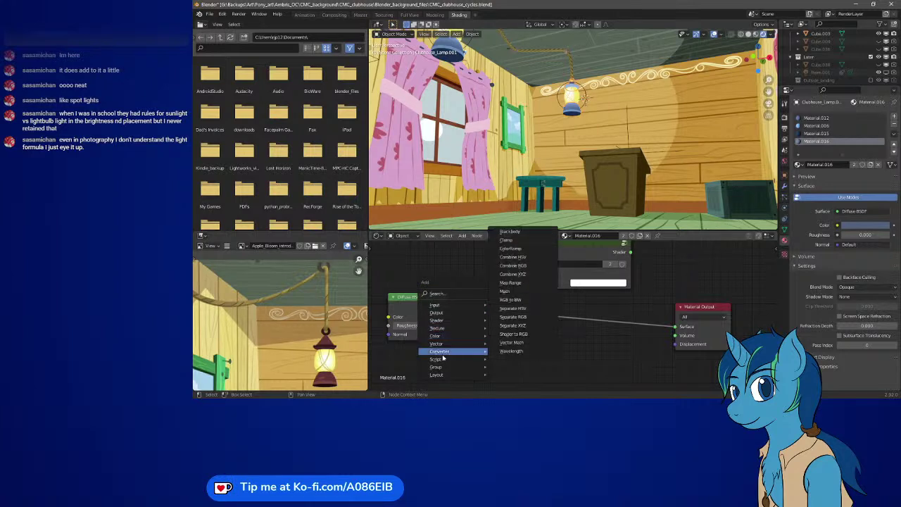
pyautogui.click(534, 336)
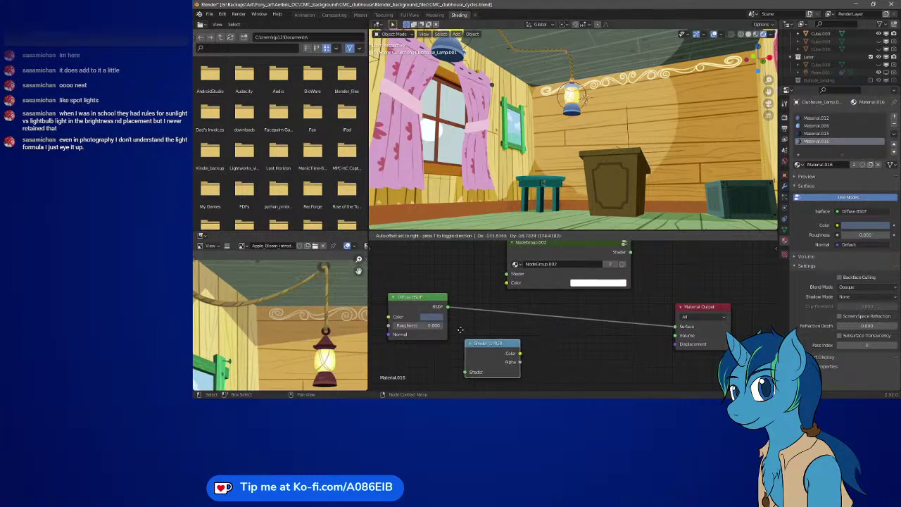
pyautogui.click(414, 242)
pyautogui.moveTo(457, 320); pyautogui.dragTo(522, 340, button='middle')
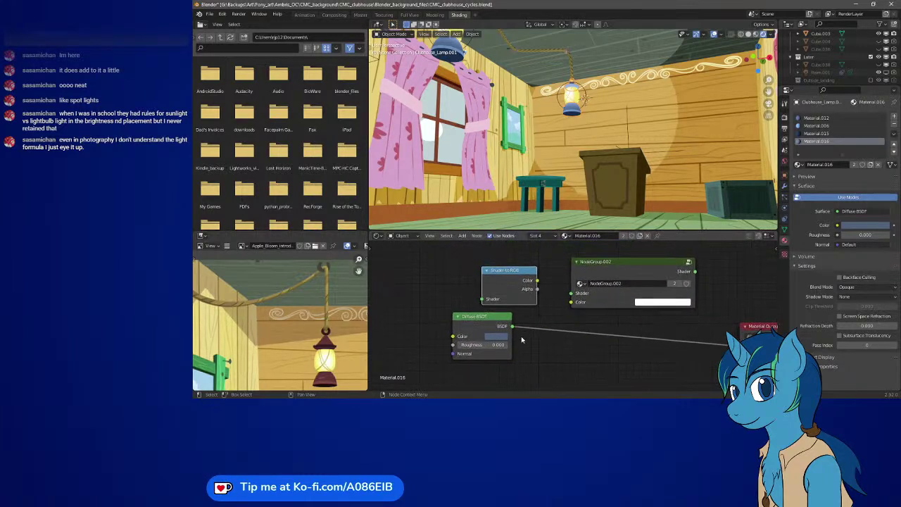
pyautogui.moveTo(510, 328); pyautogui.dragTo(482, 299)
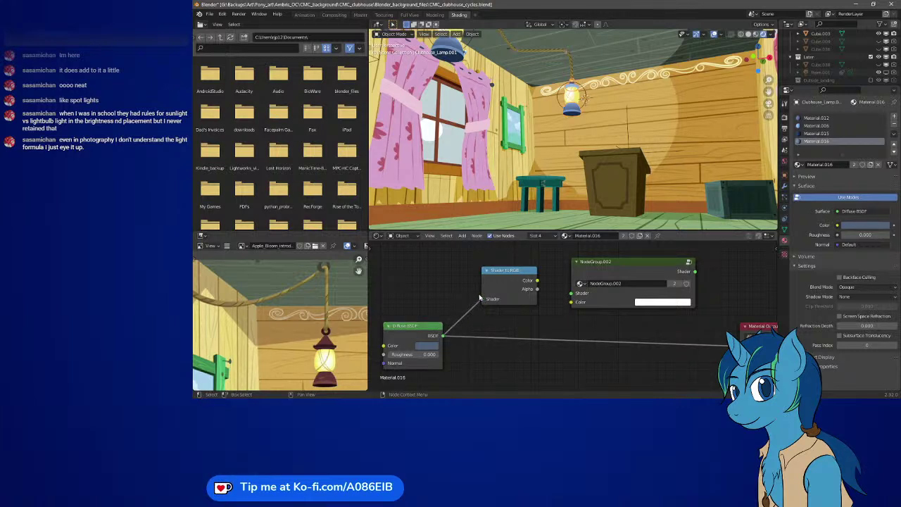
pyautogui.moveTo(518, 271); pyautogui.dragTo(571, 302)
pyautogui.moveTo(443, 336); pyautogui.dragTo(544, 311)
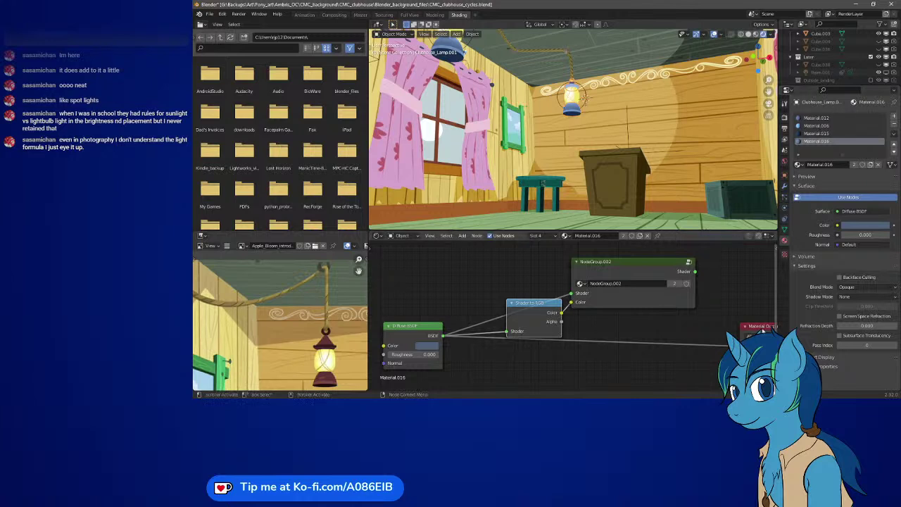
# Rearrange the lantern's nodes and connect NodeGroup.002 to the Material Output surface
pyautogui.moveTo(760, 329); pyautogui.dragTo(745, 357)
pyautogui.moveTo(656, 343); pyautogui.dragTo(533, 300, button='middle')
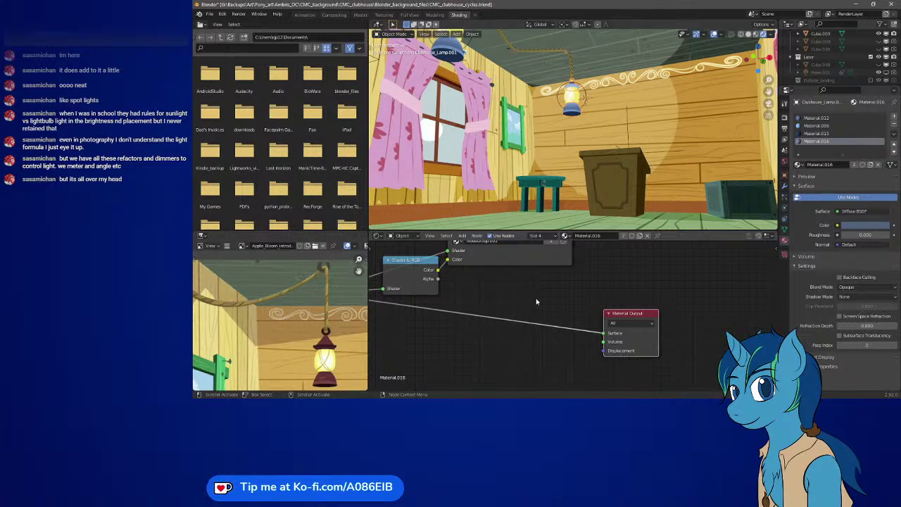
pyautogui.moveTo(536, 301); pyautogui.dragTo(579, 296, button='middle')
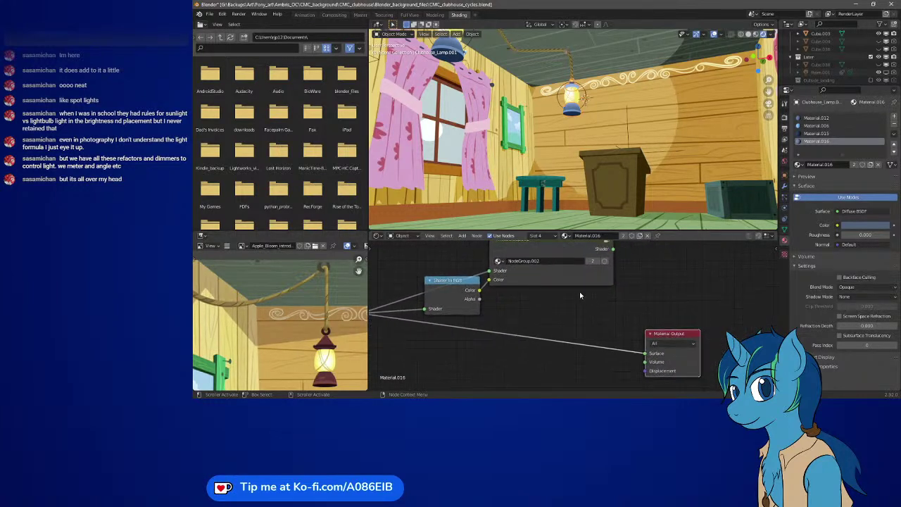
pyautogui.moveTo(508, 304); pyautogui.dragTo(656, 273, button='middle')
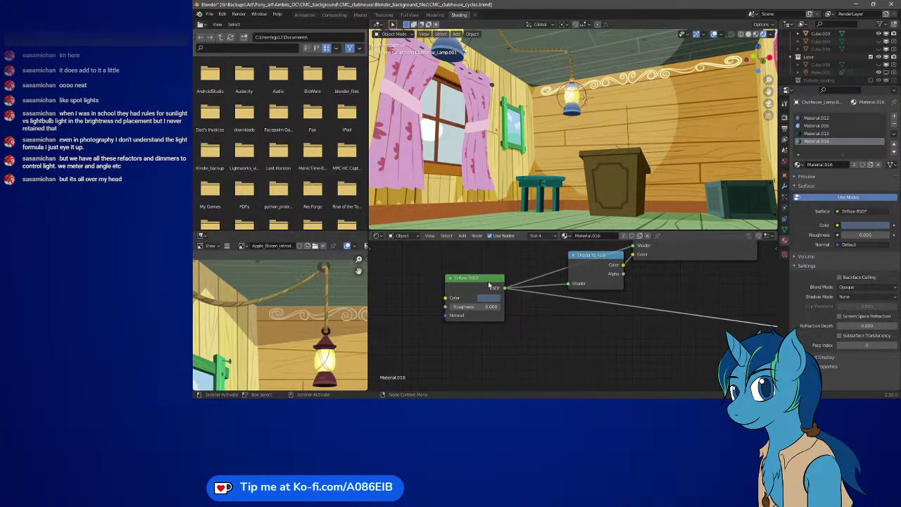
pyautogui.moveTo(489, 285); pyautogui.dragTo(521, 332)
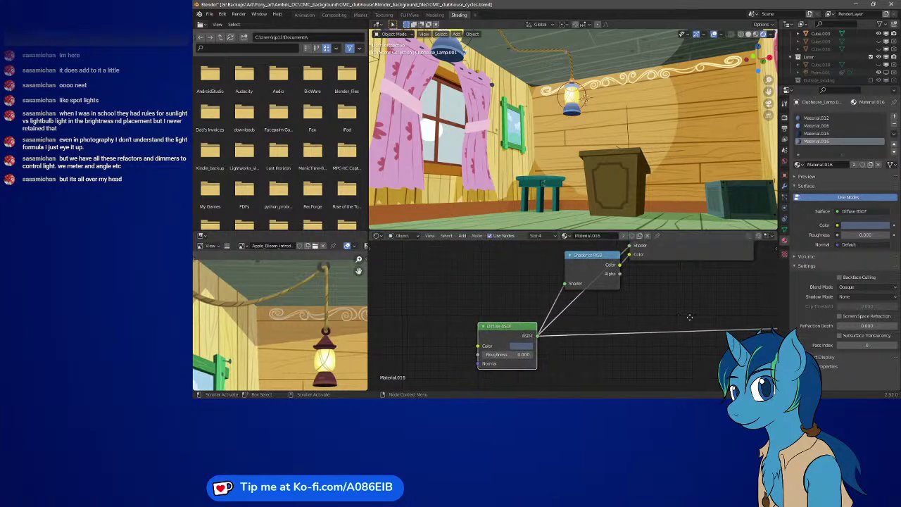
pyautogui.moveTo(689, 317); pyautogui.dragTo(501, 310, button='middle')
pyautogui.moveTo(627, 307); pyautogui.dragTo(725, 285)
pyautogui.moveTo(575, 240); pyautogui.dragTo(547, 281, button='middle')
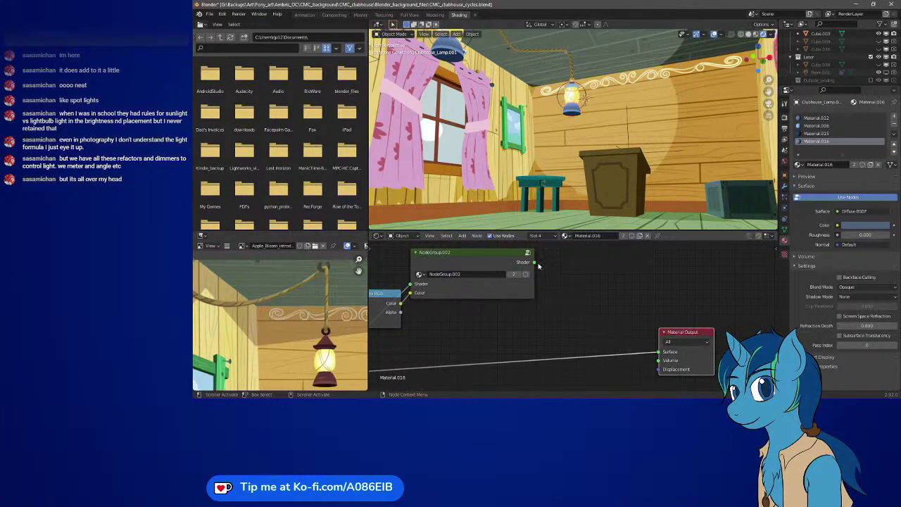
pyautogui.moveTo(535, 263); pyautogui.dragTo(658, 351)
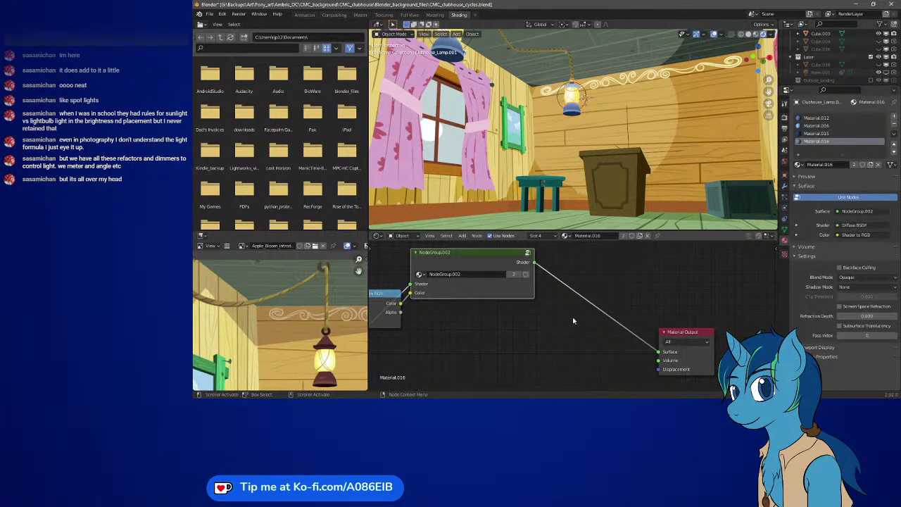
pyautogui.moveTo(582, 101)
pyautogui.mouseDown(button='middle')
pyautogui.moveTo(572, 113)
pyautogui.moveTo(583, 96)
pyautogui.mouseUp(button='middle')
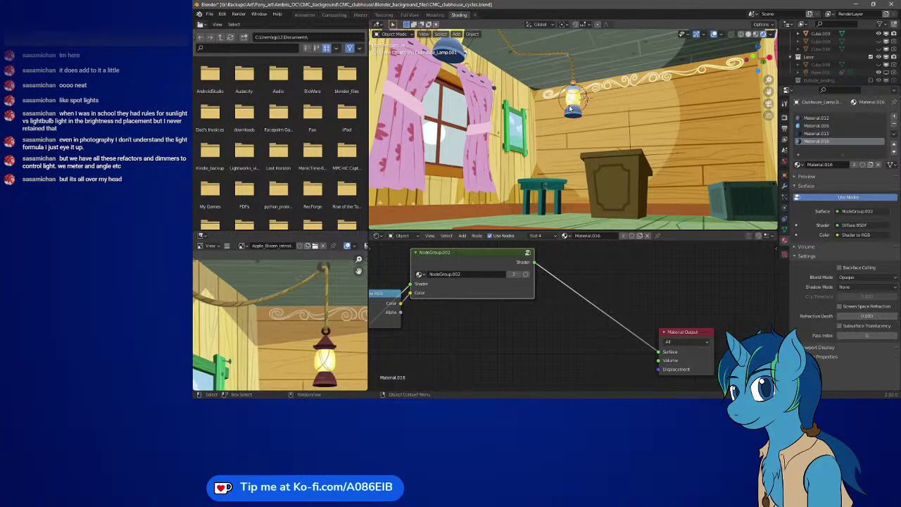
# Snap the 3D cursor to the lantern, centre the view on it, and orbit for a closer look
pyautogui.hotkey('shift', 's')
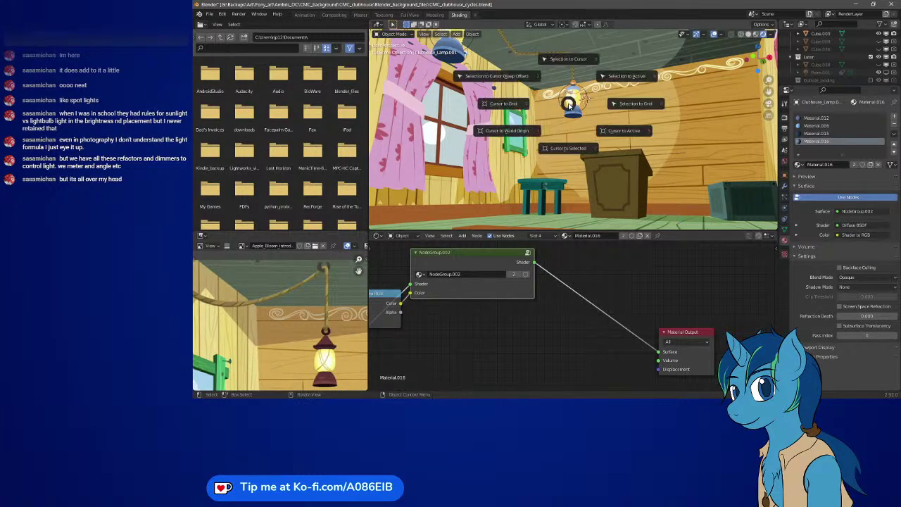
pyautogui.click(598, 125)
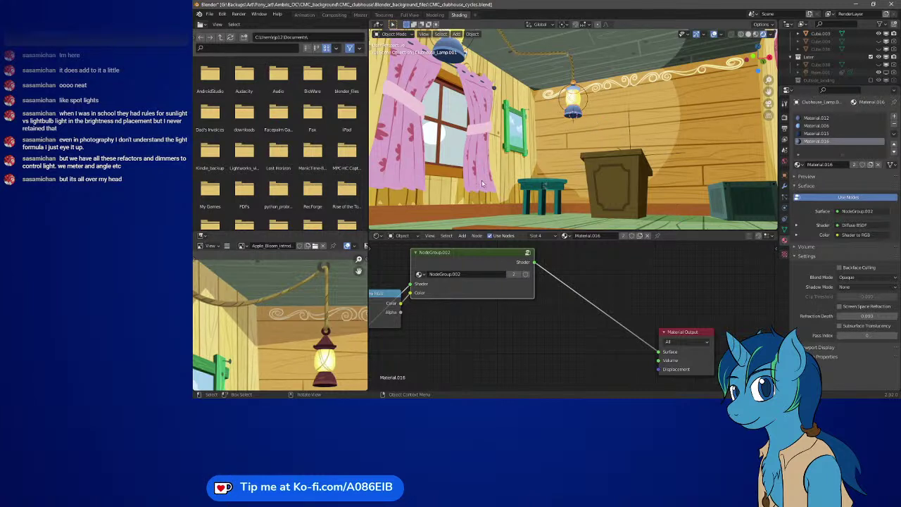
pyautogui.click(423, 34)
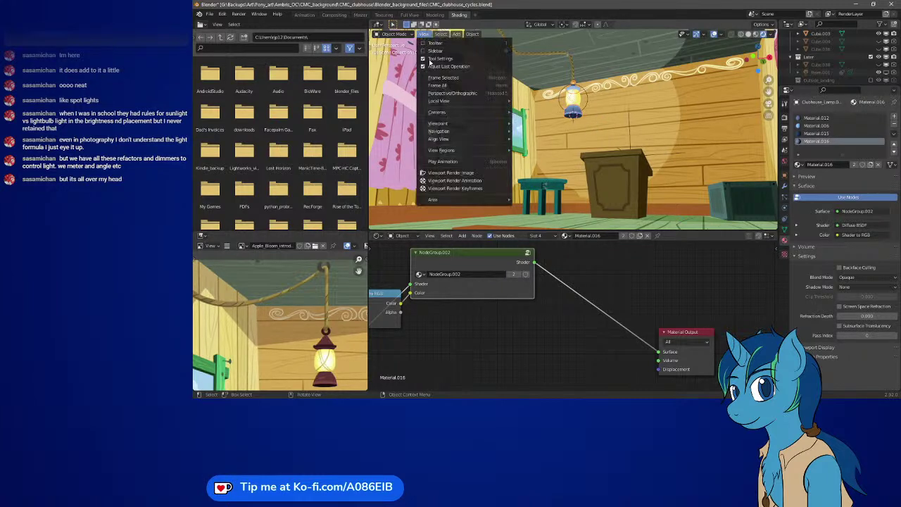
pyautogui.moveTo(466, 123)
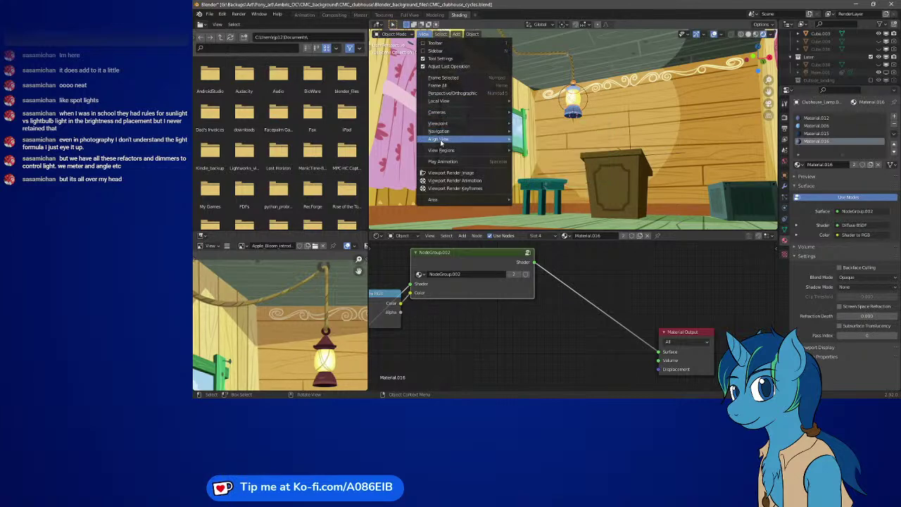
pyautogui.moveTo(457, 138)
pyautogui.click(563, 175)
pyautogui.moveTo(605, 158); pyautogui.dragTo(582, 126, button='middle')
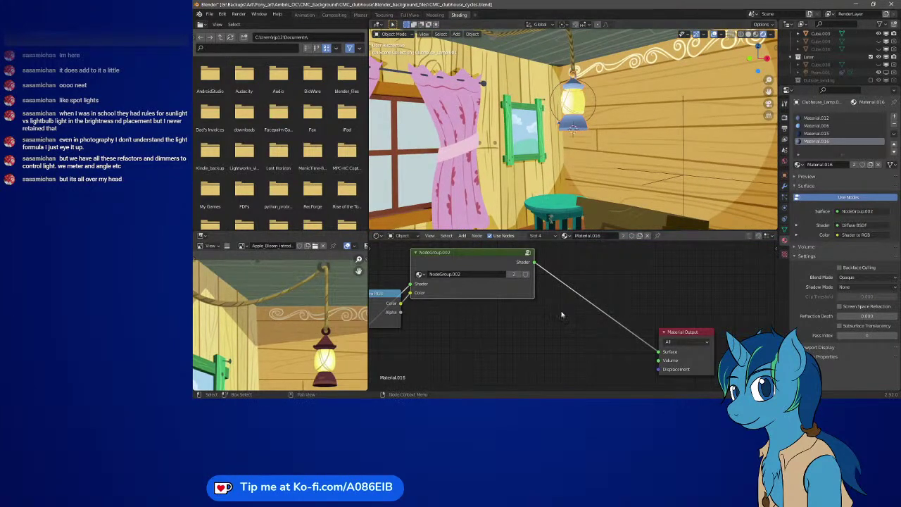
pyautogui.moveTo(552, 316); pyautogui.dragTo(602, 321, button='middle')
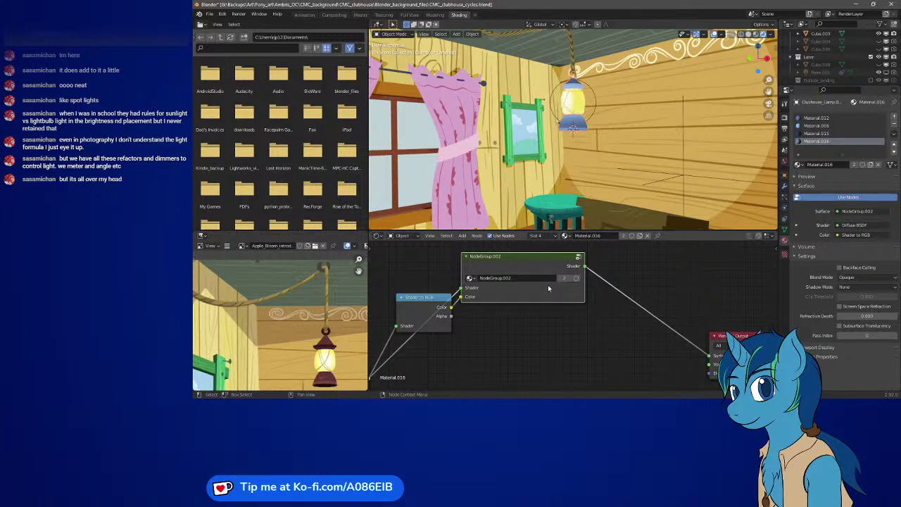
# Make the toon node group single-user, rename it Lamp_blue, then switch to Material.015
pyautogui.click(567, 278)
pyautogui.click(511, 279)
pyautogui.write('Lam')
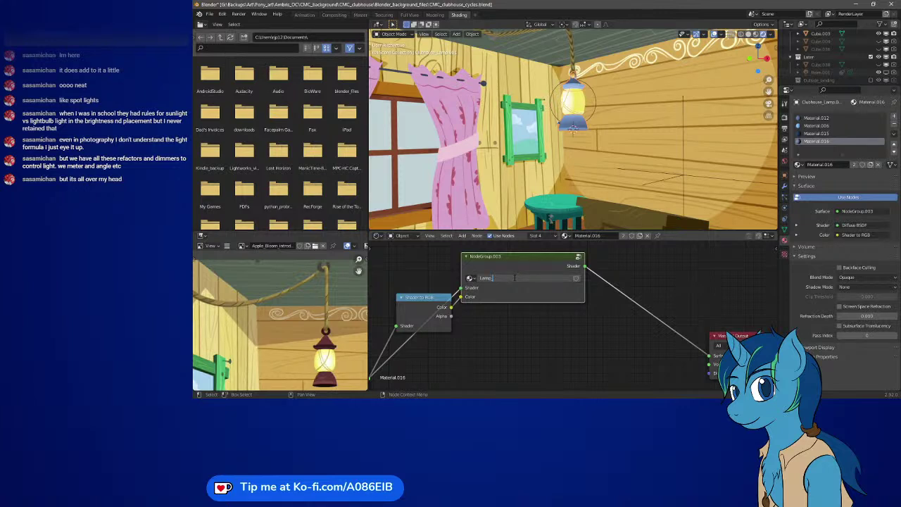
pyautogui.write('p_blue')
pyautogui.press('Return')
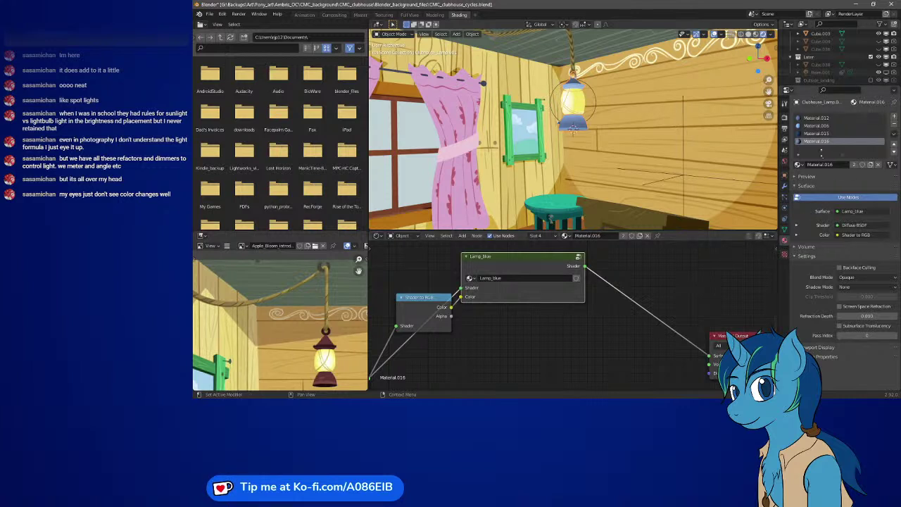
pyautogui.click(816, 133)
pyautogui.moveTo(574, 324); pyautogui.dragTo(650, 323)
# Paste the Lamp_blue group into Material.015 and feed its Diffuse BSDF into the Shader input
pyautogui.moveTo(553, 323); pyautogui.dragTo(455, 320)
pyautogui.hotkey('ctrl', 'v')
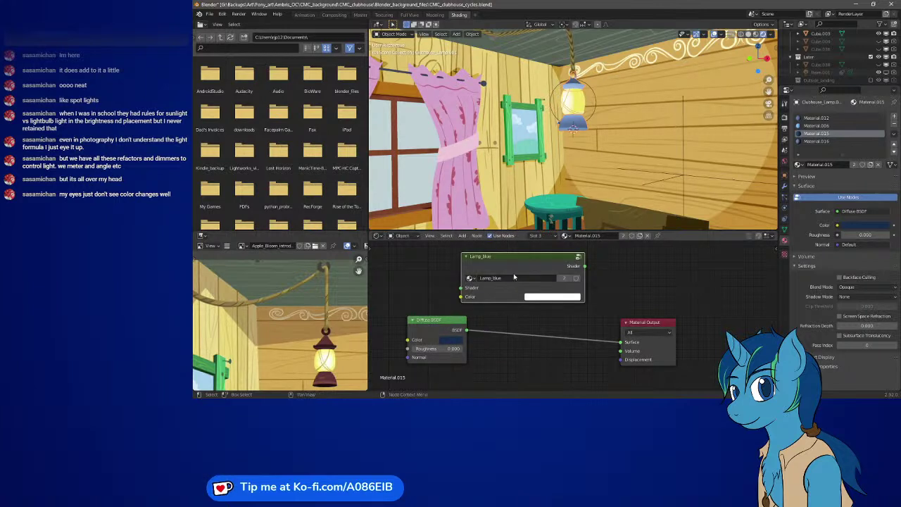
pyautogui.moveTo(505, 253); pyautogui.dragTo(530, 255)
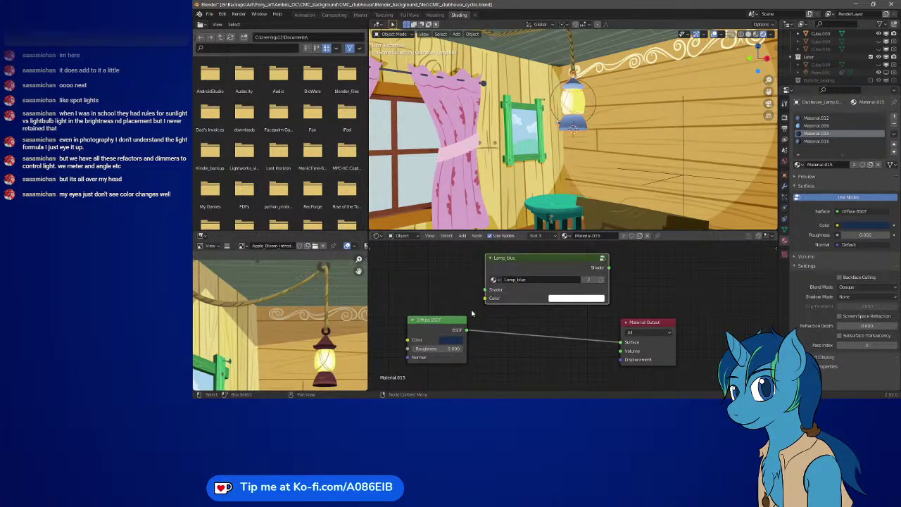
pyautogui.moveTo(467, 328); pyautogui.dragTo(484, 289)
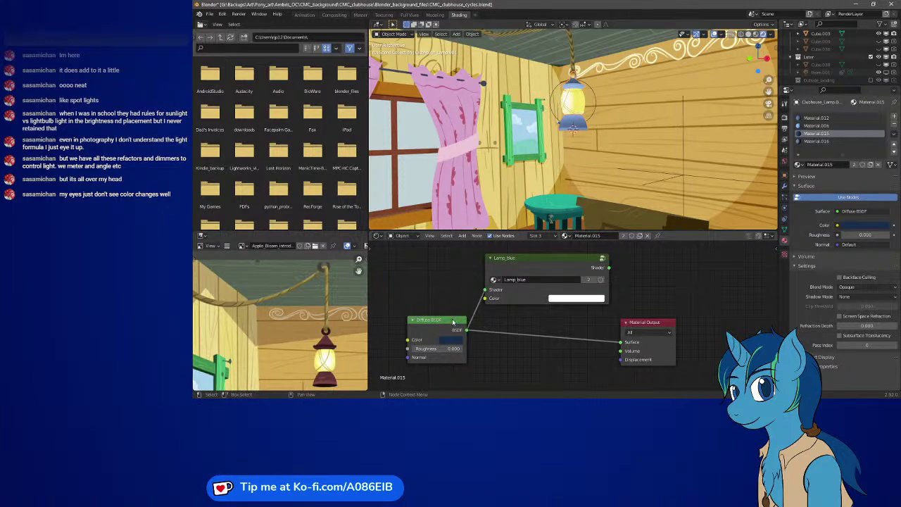
pyautogui.moveTo(457, 323); pyautogui.dragTo(418, 320)
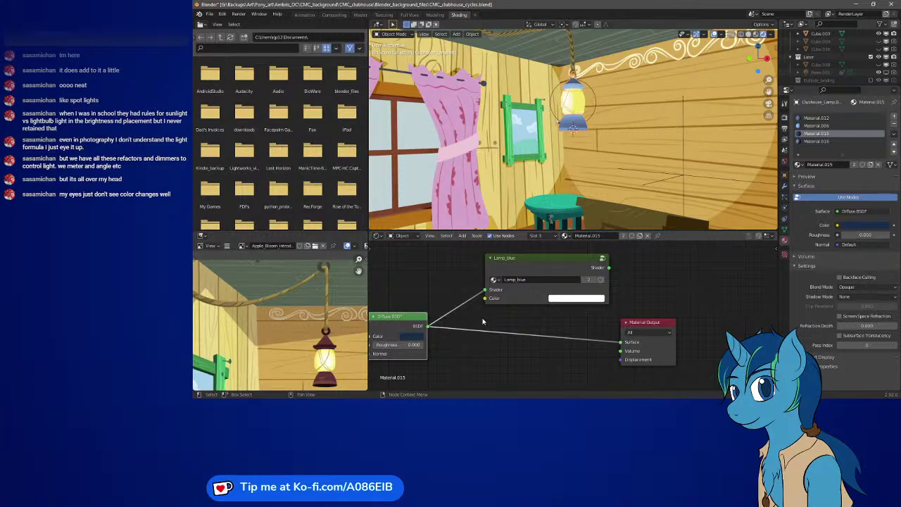
# Add a Shader to RGB node from Diffuse BSDF into Lamp_blue's Color, and wire Lamp_blue to Surface
pyautogui.hotkey('shift', 'a')
pyautogui.moveTo(450, 318)
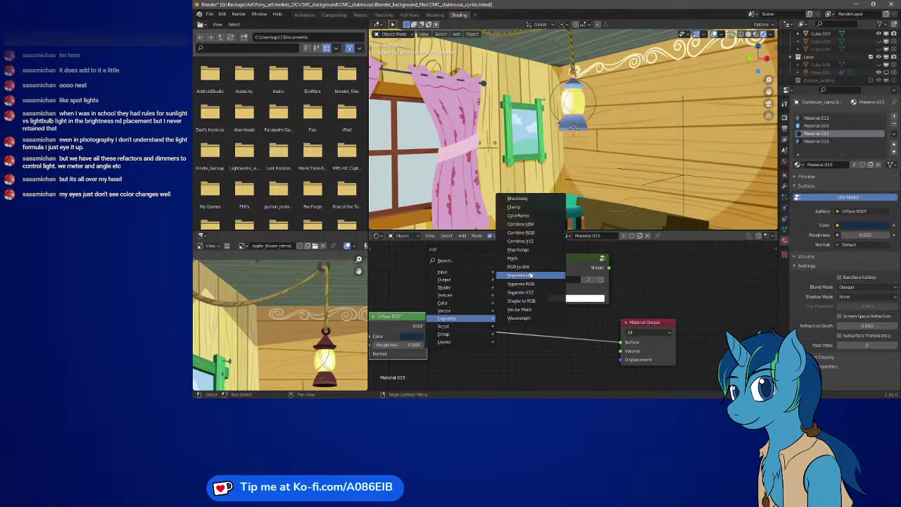
pyautogui.click(521, 301)
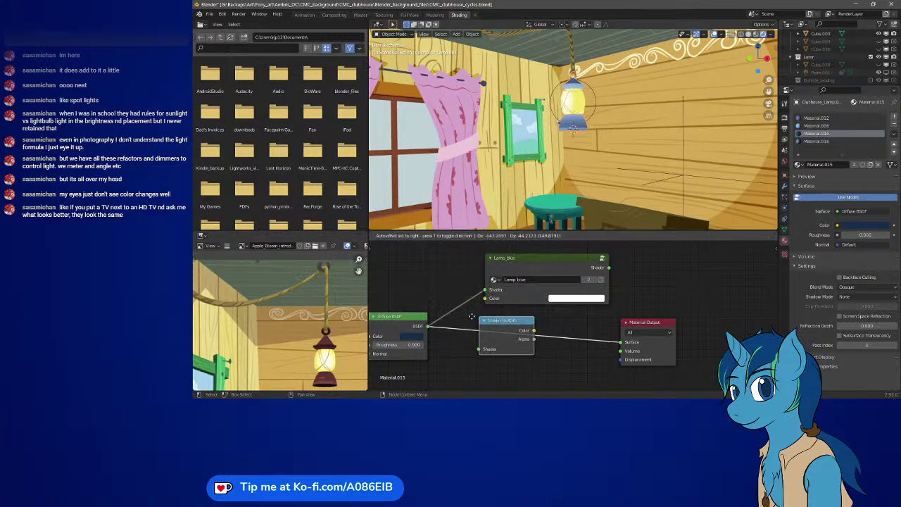
pyautogui.click(389, 258)
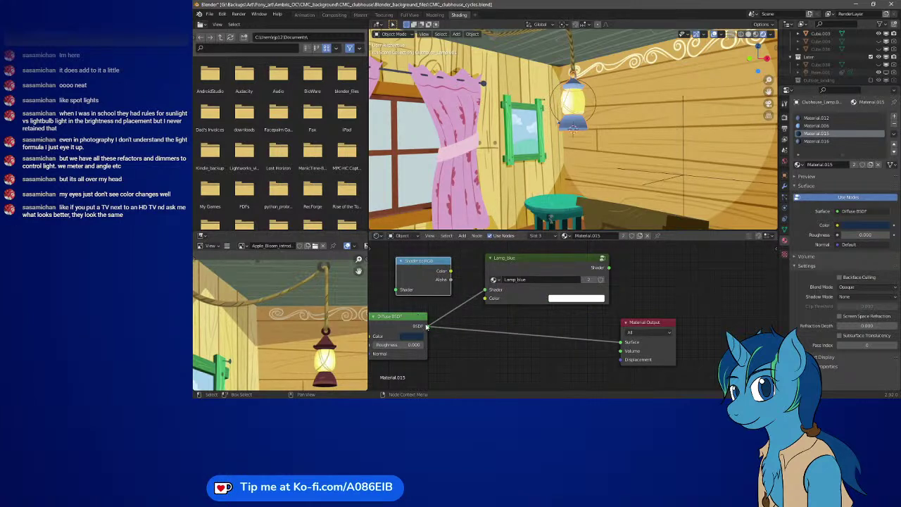
pyautogui.moveTo(426, 326); pyautogui.dragTo(396, 289)
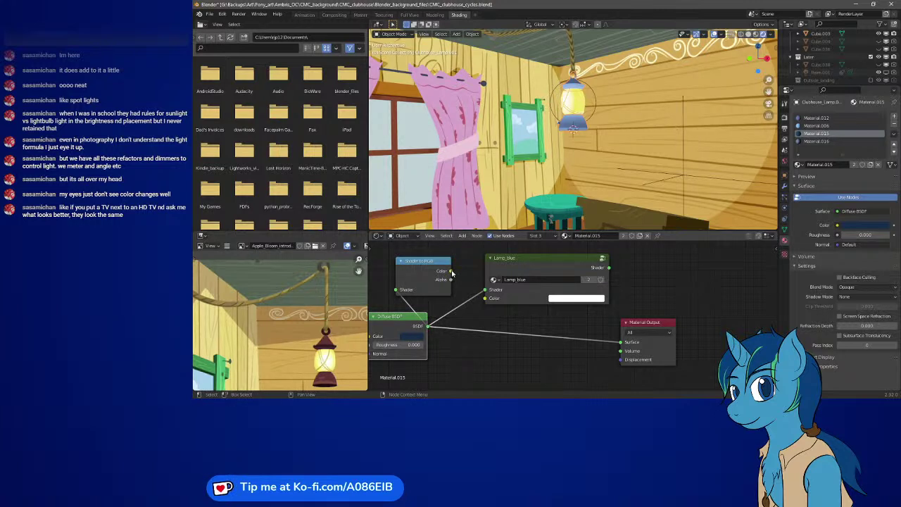
pyautogui.moveTo(450, 271); pyautogui.dragTo(485, 298)
pyautogui.moveTo(610, 268); pyautogui.dragTo(711, 288)
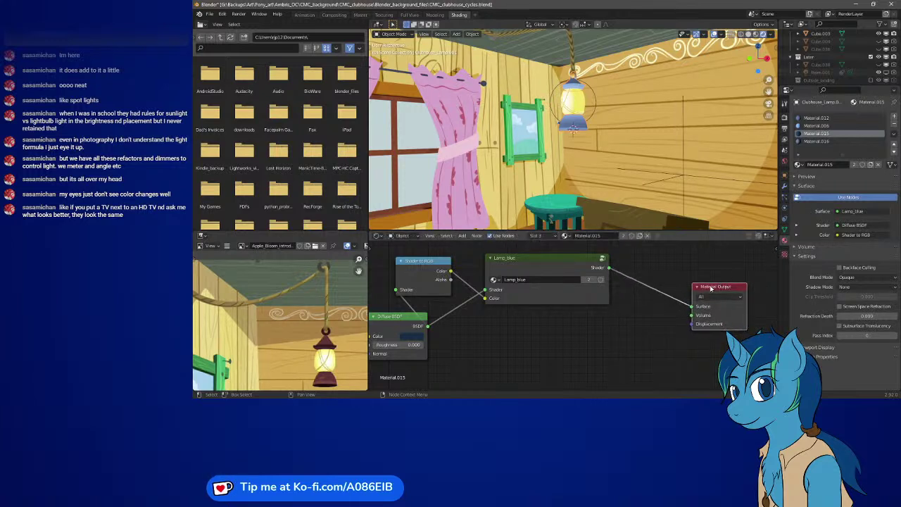
# Tidy the Lamp_blue and Shader to RGB nodes, select both for copying, and open Material.006
pyautogui.moveTo(558, 266); pyautogui.dragTo(590, 276)
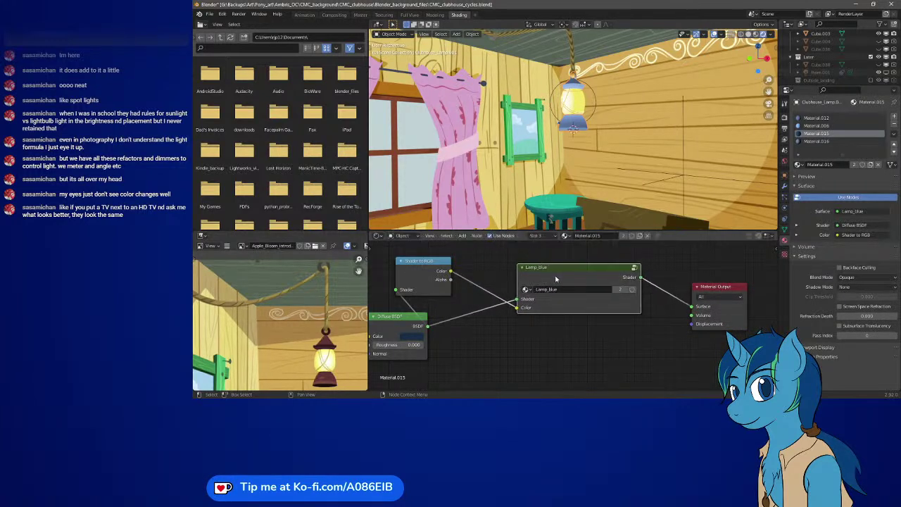
pyautogui.moveTo(431, 270); pyautogui.dragTo(491, 330)
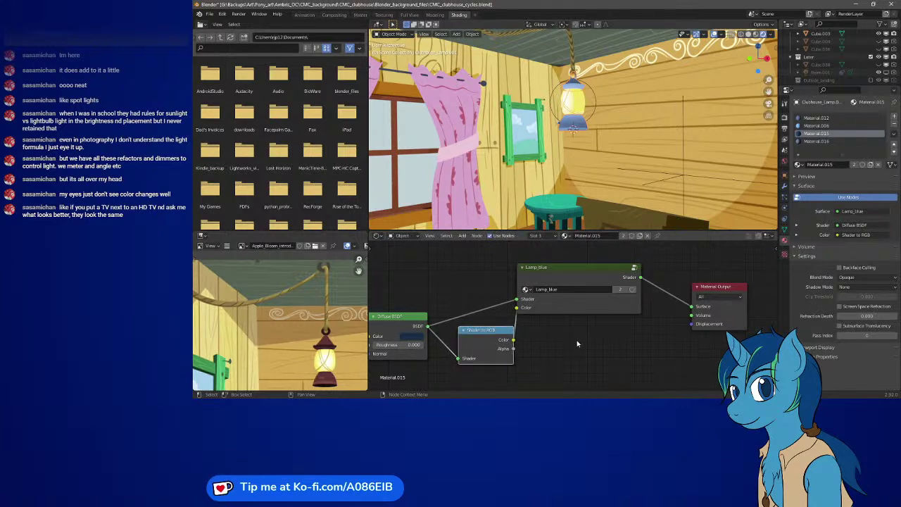
pyautogui.moveTo(570, 274); pyautogui.dragTo(593, 276)
pyautogui.click(584, 277)
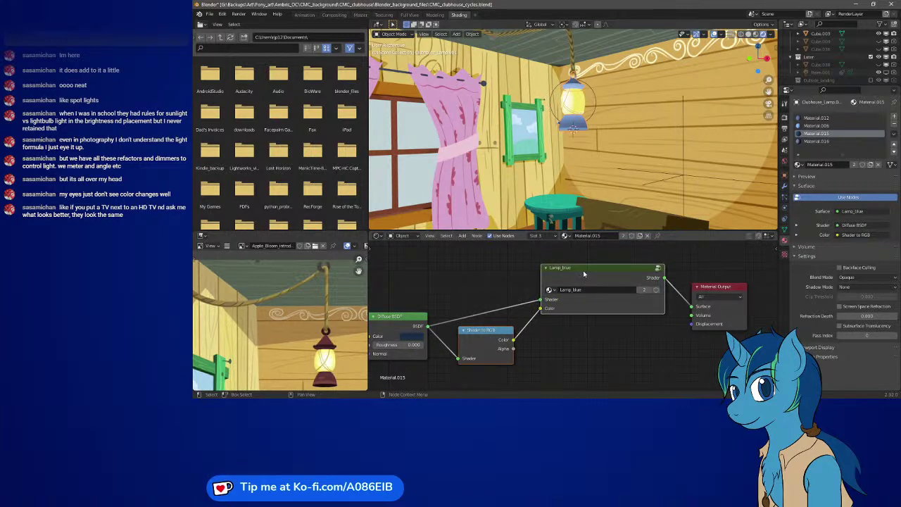
pyautogui.click(808, 125)
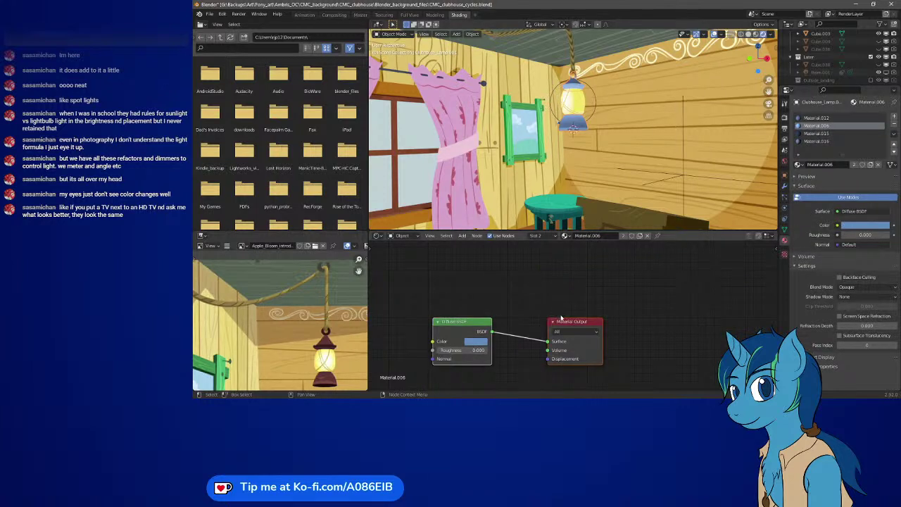
# Paste Lamp_blue and Shader to RGB into Material.006, feed in its Diffuse BSDF, and wire Lamp_blue to Surface
pyautogui.moveTo(567, 328); pyautogui.dragTo(641, 320)
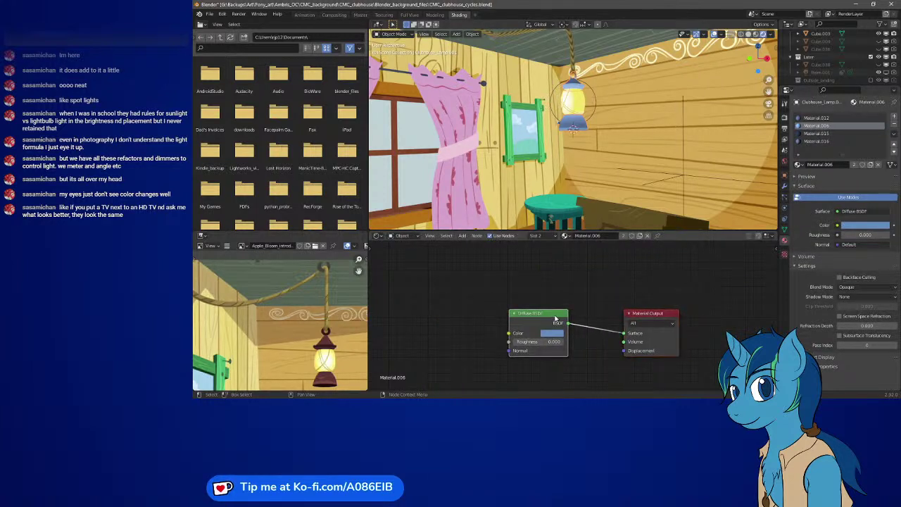
pyautogui.moveTo(555, 320); pyautogui.dragTo(421, 312)
pyautogui.hotkey('ctrl', 'v')
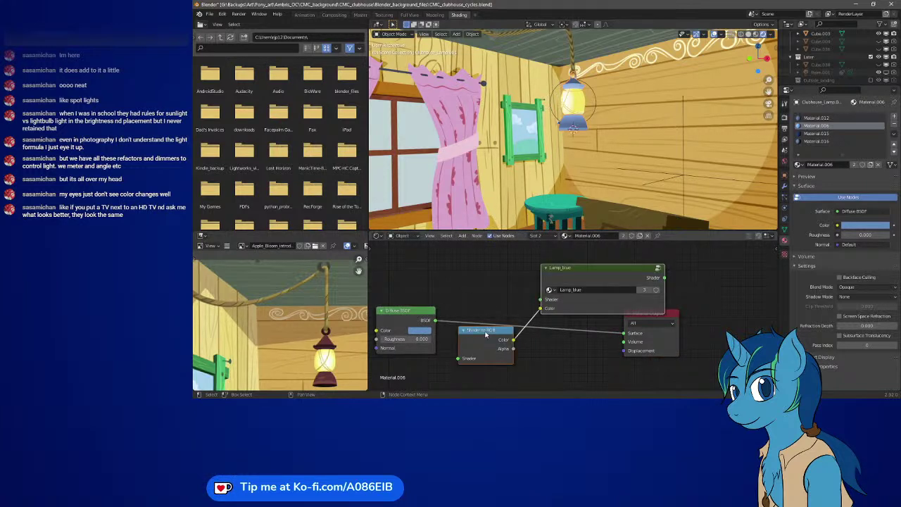
pyautogui.moveTo(485, 335); pyautogui.dragTo(478, 281)
pyautogui.moveTo(568, 267); pyautogui.dragTo(562, 248)
pyautogui.click(436, 321)
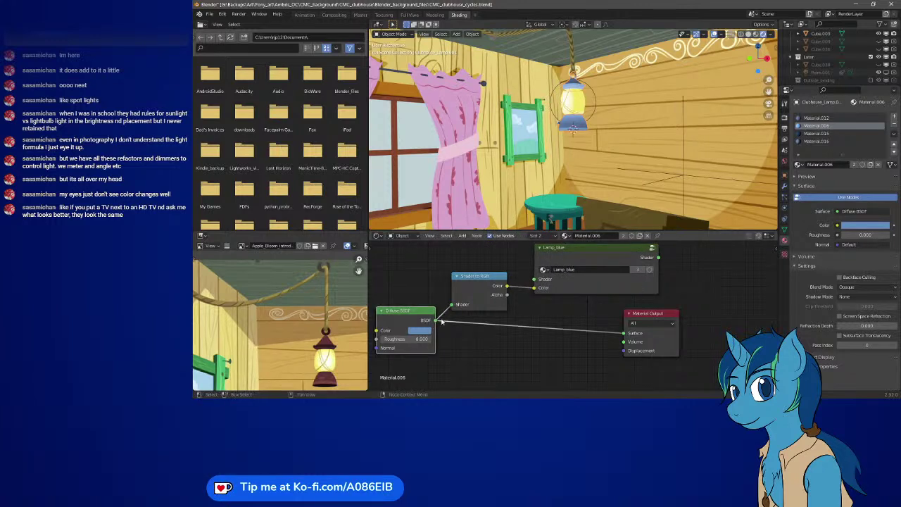
pyautogui.moveTo(436, 321); pyautogui.dragTo(524, 290)
pyautogui.moveTo(658, 257); pyautogui.dragTo(623, 333)
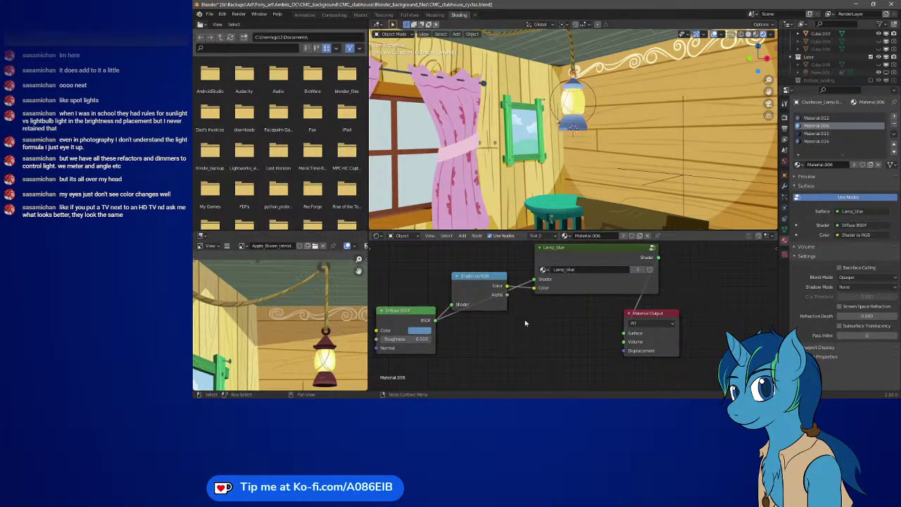
# In Material.012, paste the Lamp_blue and Shader to RGB nodes, feed Diffuse BSDF in, and make Lamp_blue drive the Surface
pyautogui.click(827, 118)
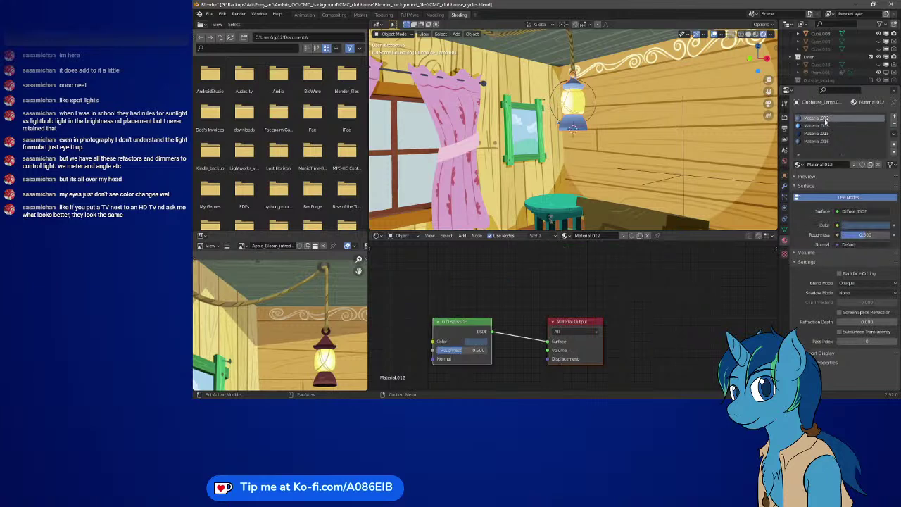
pyautogui.moveTo(571, 321); pyautogui.dragTo(715, 294)
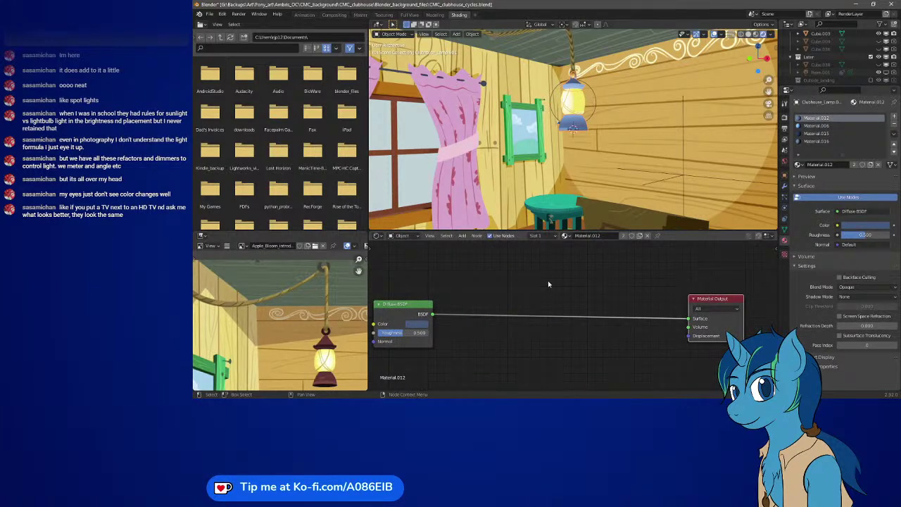
pyautogui.hotkey('ctrl', 'v')
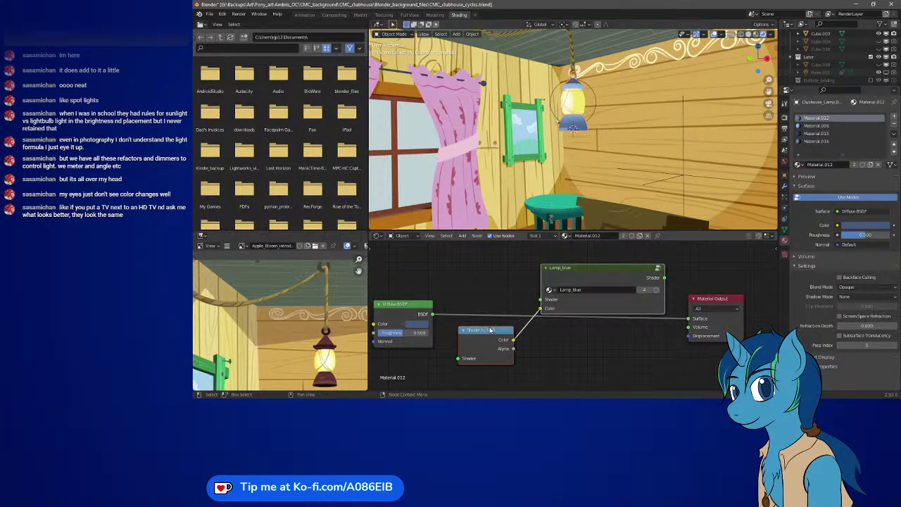
pyautogui.moveTo(490, 330); pyautogui.dragTo(487, 265)
pyautogui.moveTo(568, 269); pyautogui.dragTo(568, 252)
pyautogui.moveTo(432, 314); pyautogui.dragTo(541, 282)
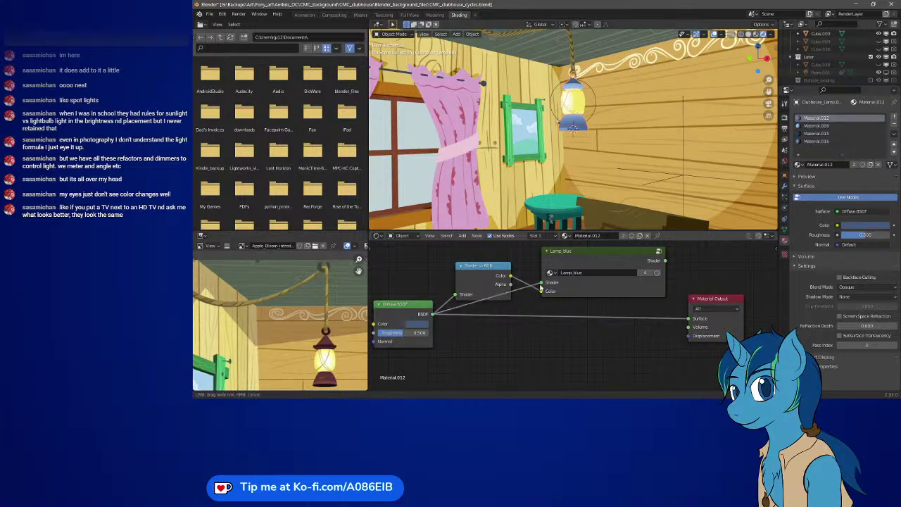
pyautogui.moveTo(664, 260); pyautogui.dragTo(688, 318)
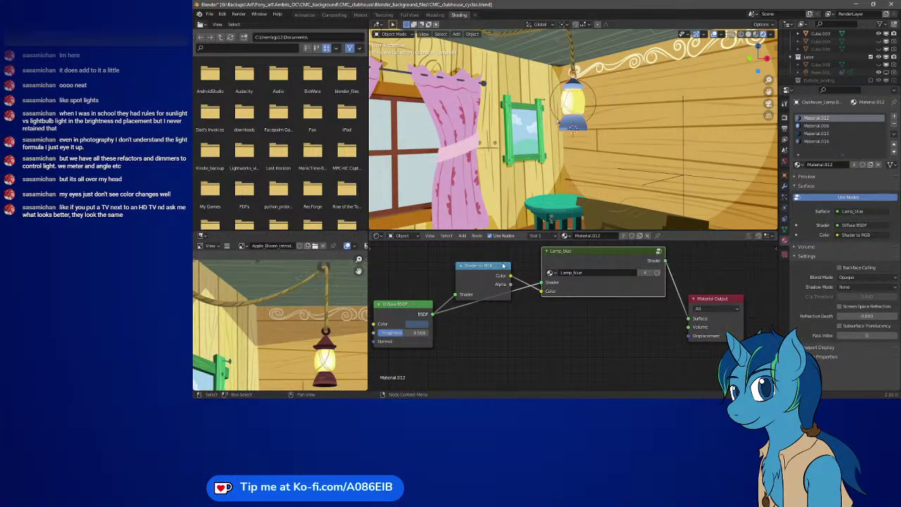
pyautogui.moveTo(503, 266); pyautogui.dragTo(520, 320)
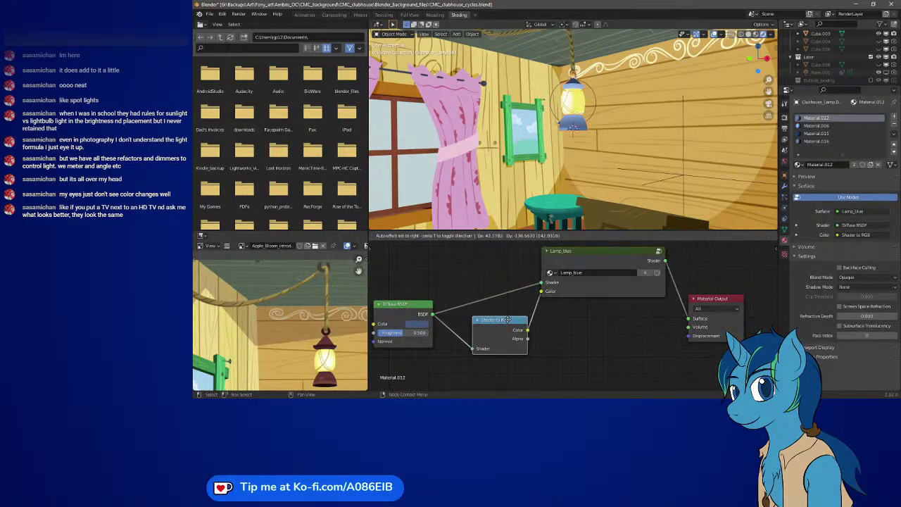
# Rearrange Material.006's nodes, moving Shader to RGB lower and the output node up and right
pyautogui.click(822, 127)
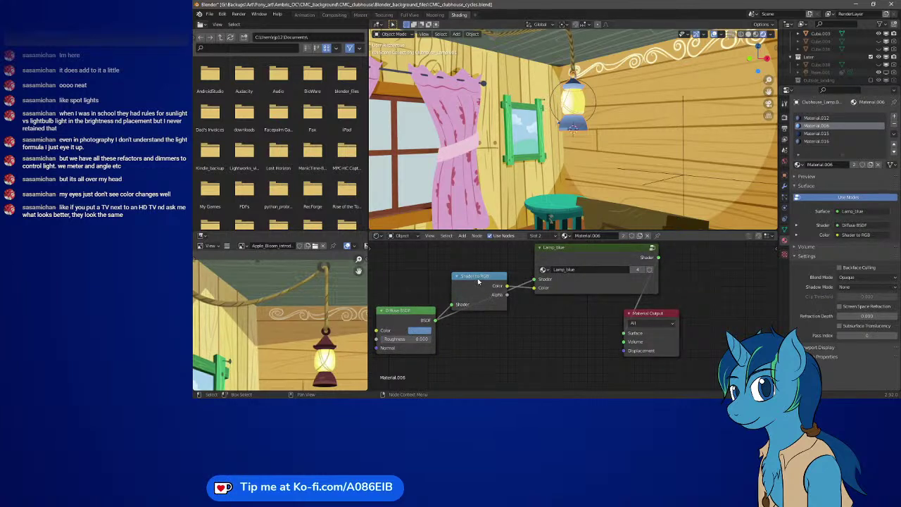
pyautogui.moveTo(478, 282); pyautogui.dragTo(488, 322)
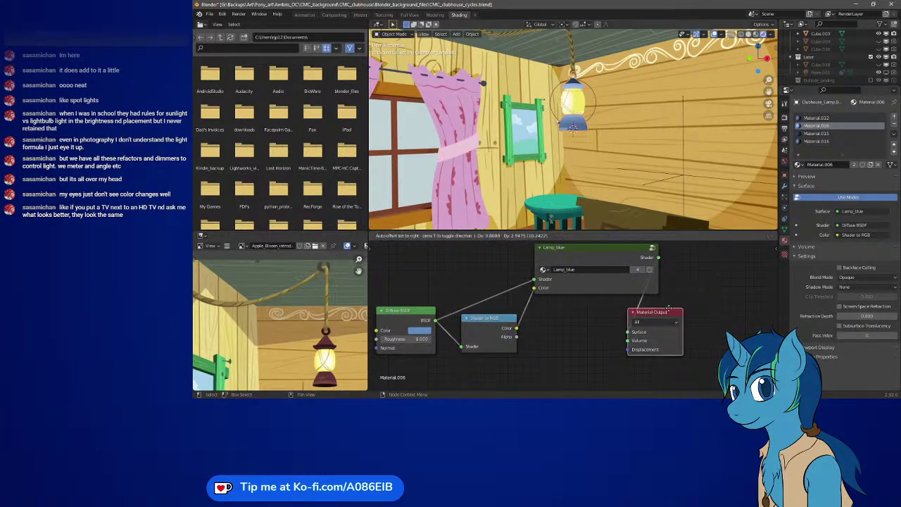
pyautogui.moveTo(677, 320); pyautogui.dragTo(761, 283)
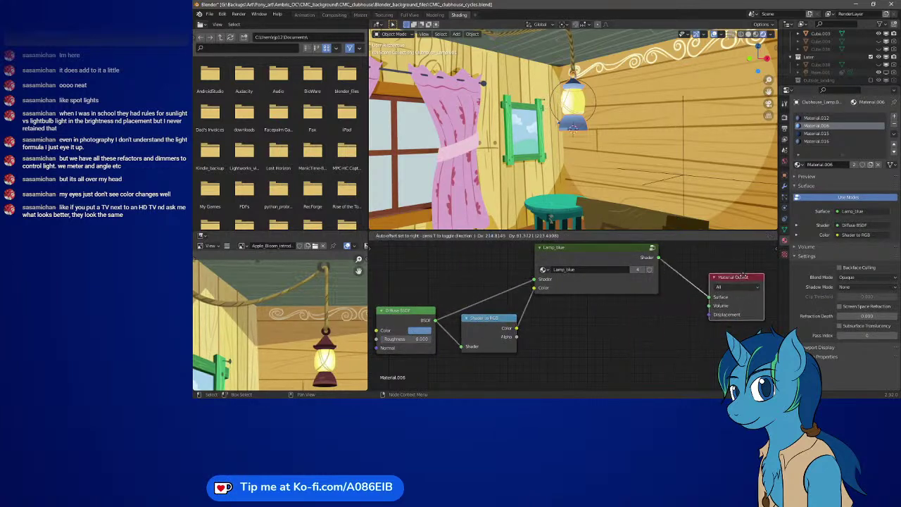
# Line up Material.016's Diffuse BSDF, Shader to RGB, Lamp_blue and Material Output nodes in one row
pyautogui.click(810, 134)
pyautogui.click(810, 141)
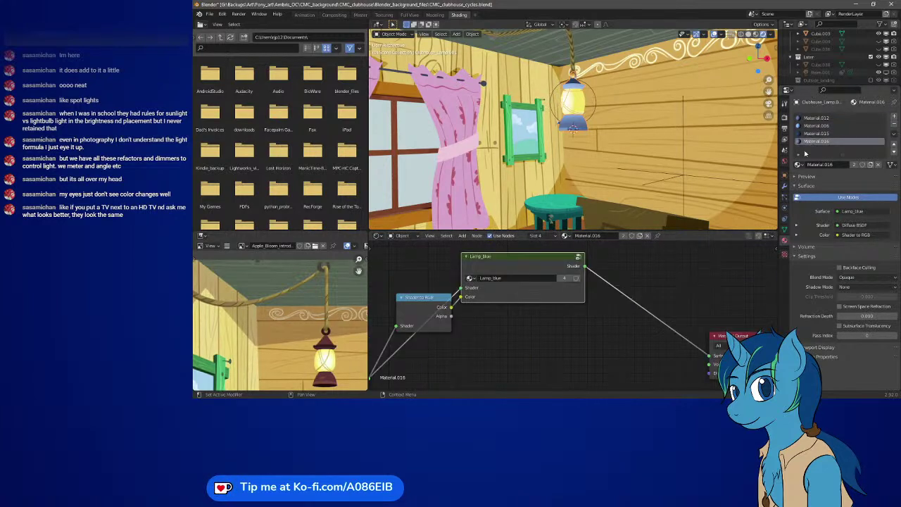
pyautogui.moveTo(535, 261); pyautogui.dragTo(617, 313)
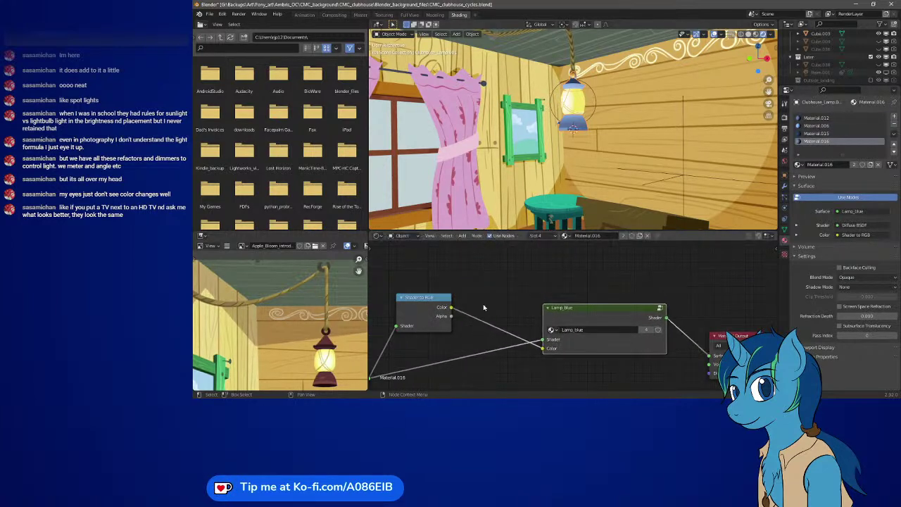
pyautogui.moveTo(430, 301); pyautogui.dragTo(565, 319)
pyautogui.moveTo(378, 312); pyautogui.dragTo(430, 285)
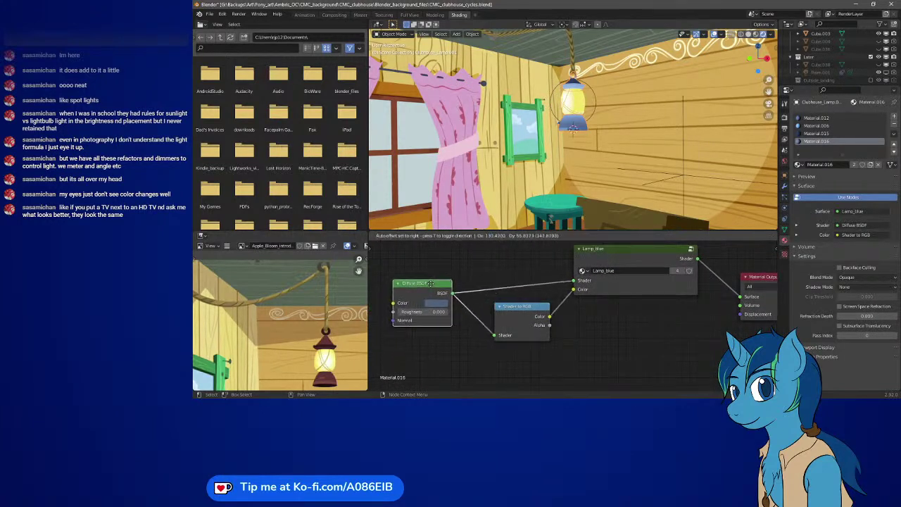
pyautogui.moveTo(537, 312); pyautogui.dragTo(522, 308)
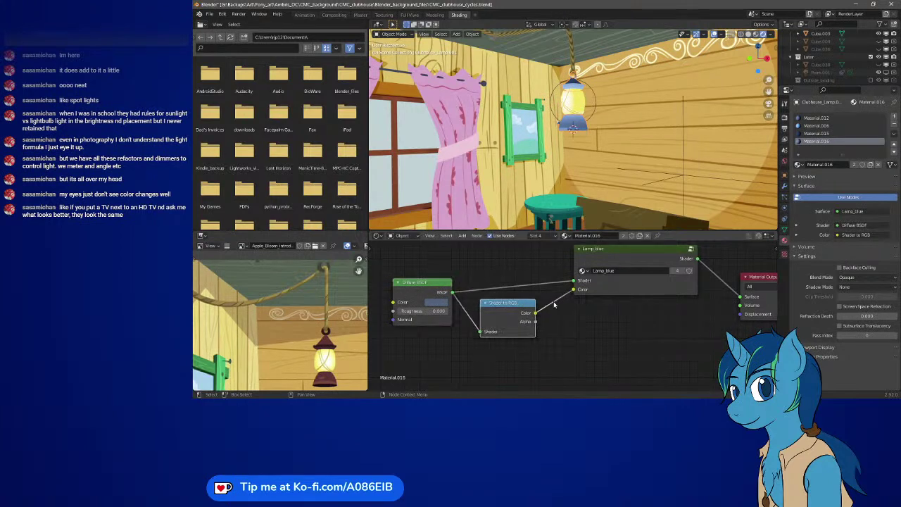
pyautogui.moveTo(640, 251); pyautogui.dragTo(632, 258)
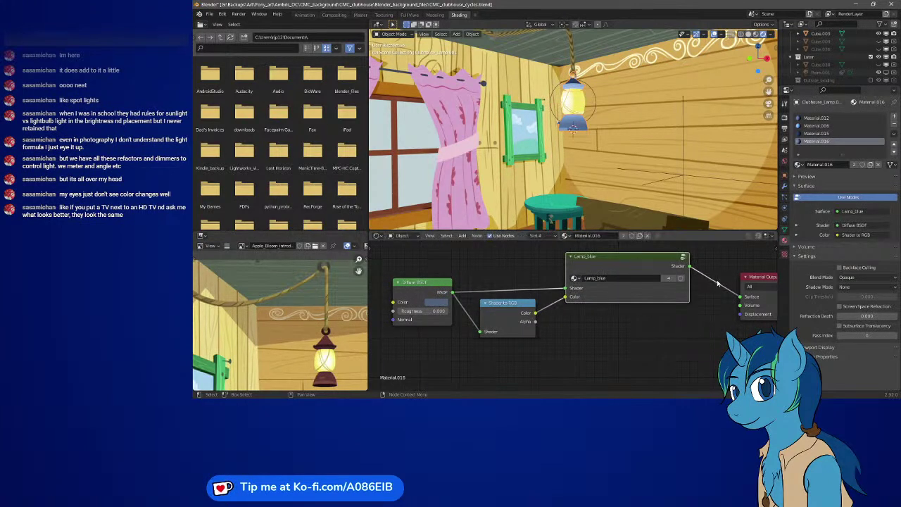
pyautogui.moveTo(747, 278); pyautogui.dragTo(708, 279)
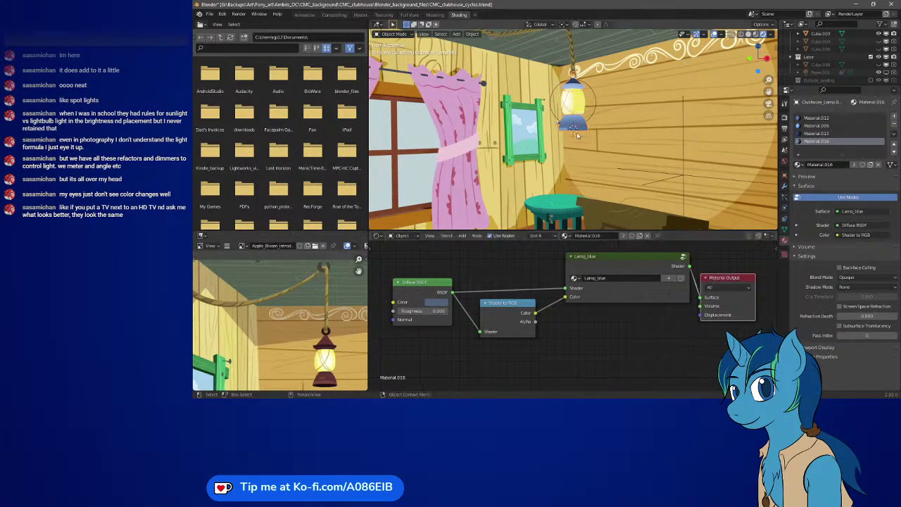
pyautogui.moveTo(637, 155); pyautogui.dragTo(628, 138, button='middle')
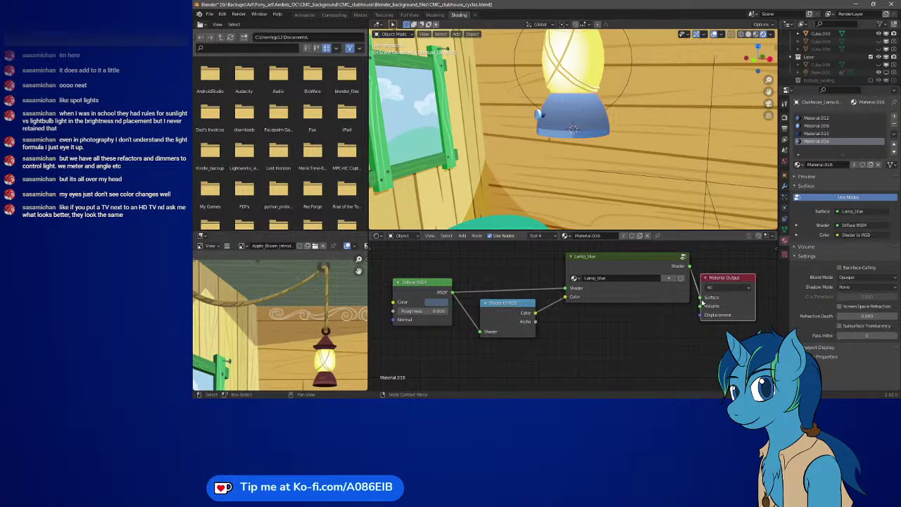
pyautogui.moveTo(702, 303); pyautogui.dragTo(710, 290)
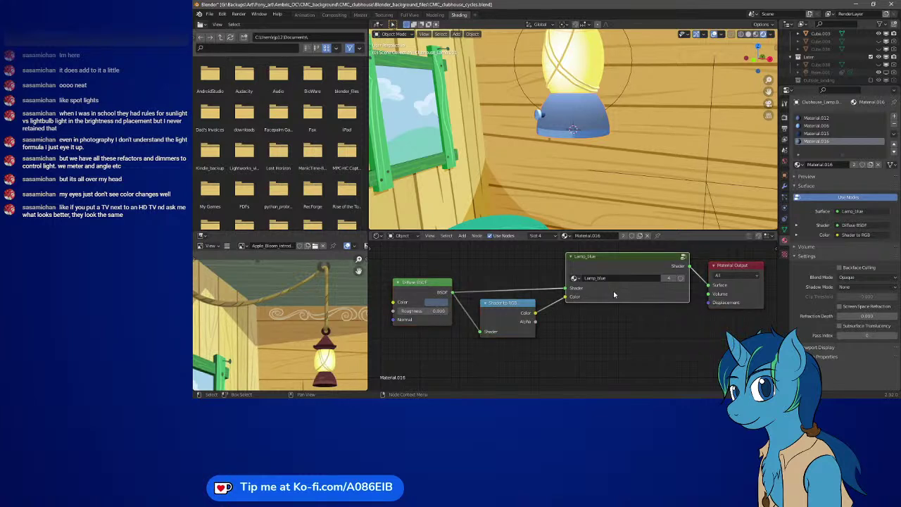
# Enter the Lamp_blue group and bring its Gamma and Mix Shader nodes into view
pyautogui.press('Tab')
pyautogui.moveTo(653, 318); pyautogui.dragTo(572, 264, button='middle')
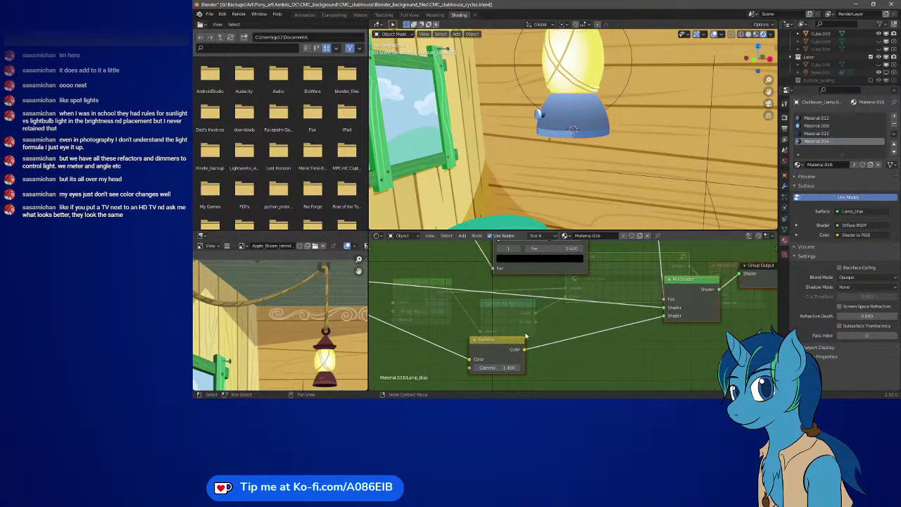
pyautogui.moveTo(517, 370)
pyautogui.mouseDown()
pyautogui.moveTo(563, 371)
pyautogui.moveTo(518, 371)
pyautogui.mouseUp()
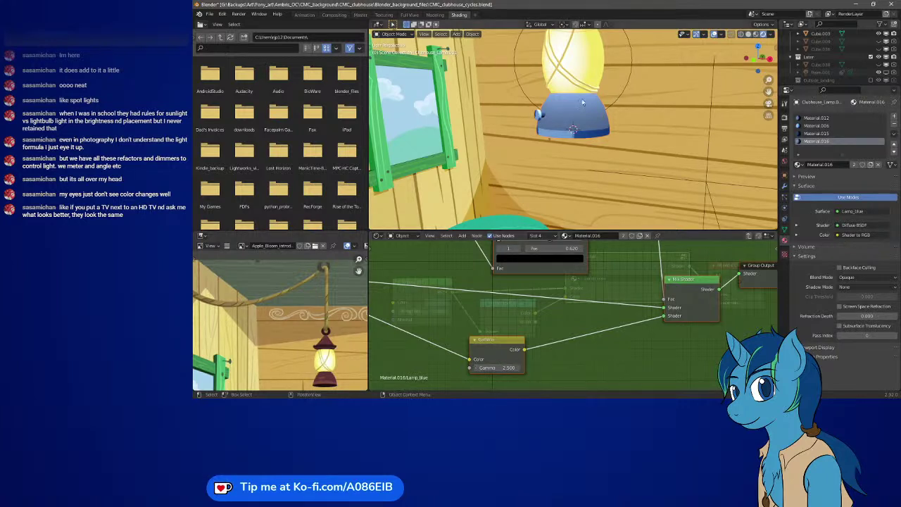
pyautogui.keyDown('shift'); pyautogui.moveTo(582, 82); pyautogui.dragTo(531, 135, button='middle'); pyautogui.keyUp('shift')
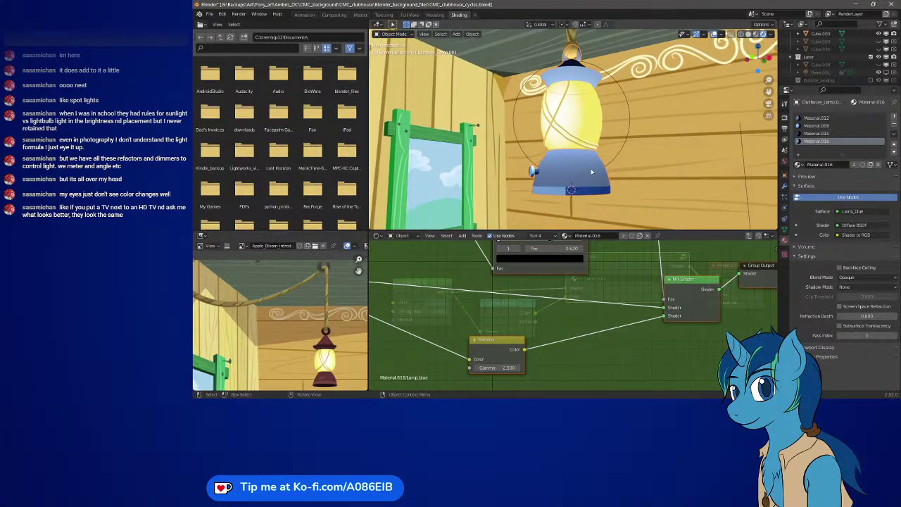
# Step the Gamma value down to 1.200, then switch the lantern into Edit Mode
pyautogui.click(475, 368)
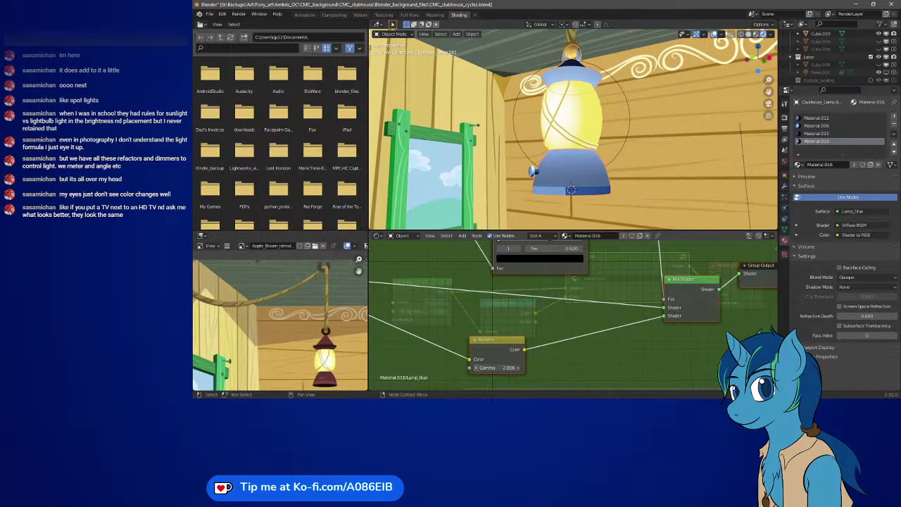
pyautogui.click(475, 367)
pyautogui.click(476, 368)
pyautogui.click(476, 367)
pyautogui.click(476, 368)
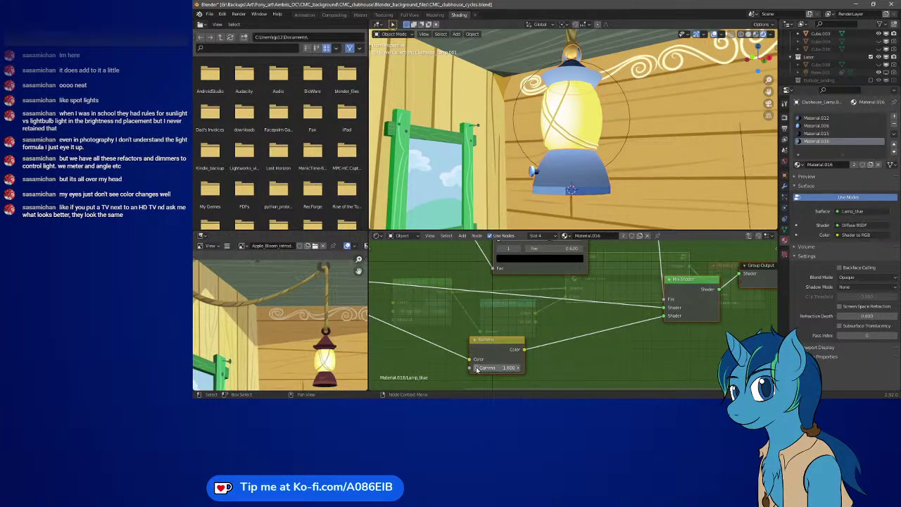
pyautogui.click(475, 367)
pyautogui.click(475, 367)
pyautogui.click(476, 368)
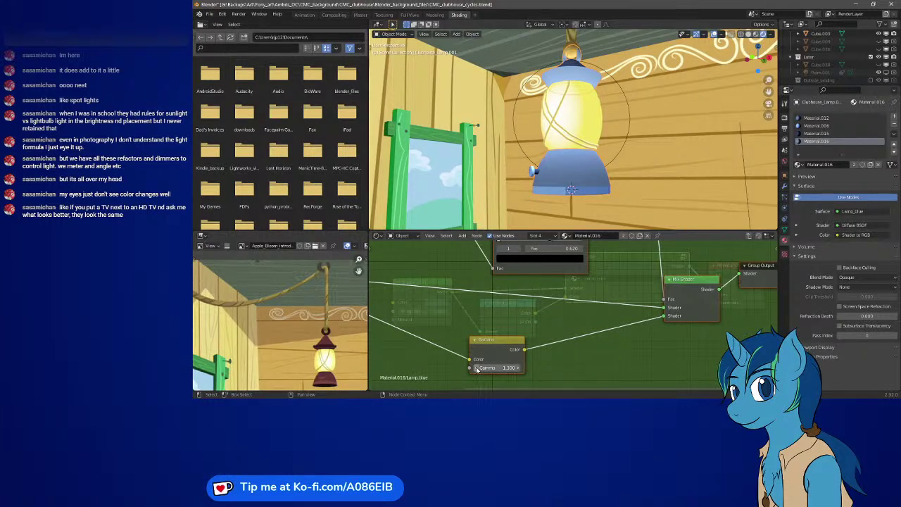
pyautogui.click(475, 367)
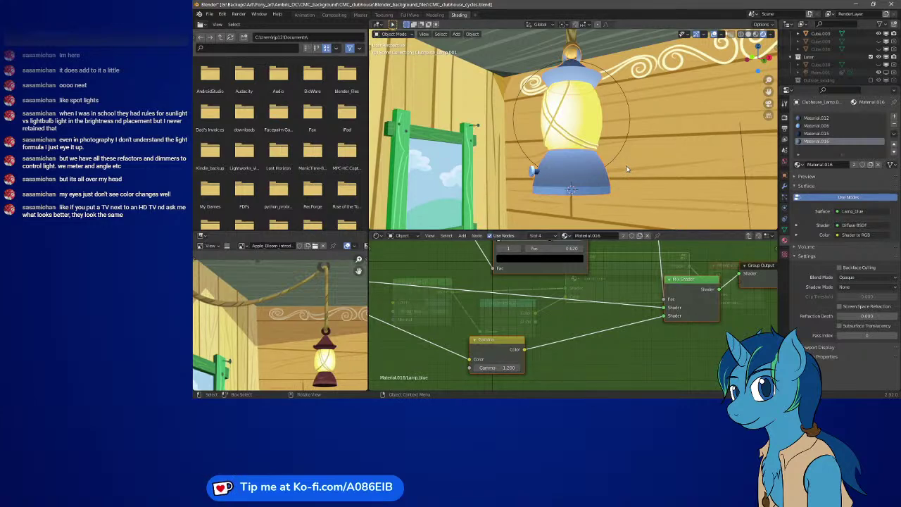
pyautogui.press('Tab')
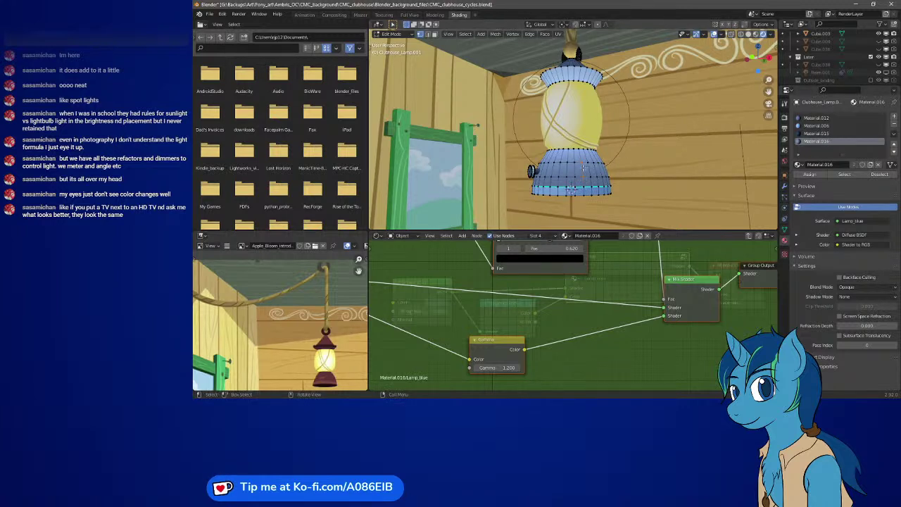
# Select the lantern faces assigned to the Material.012 slot
pyautogui.click(466, 33)
pyautogui.click(827, 133)
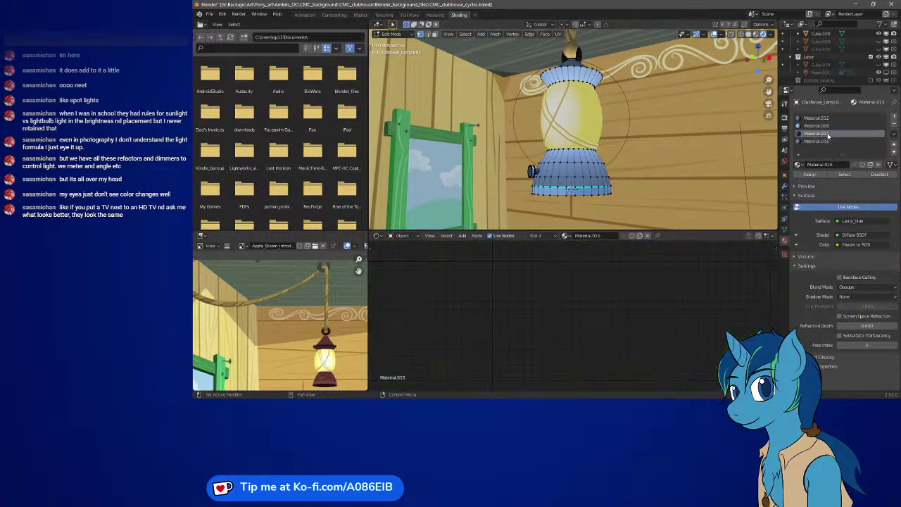
pyautogui.click(829, 126)
pyautogui.click(830, 118)
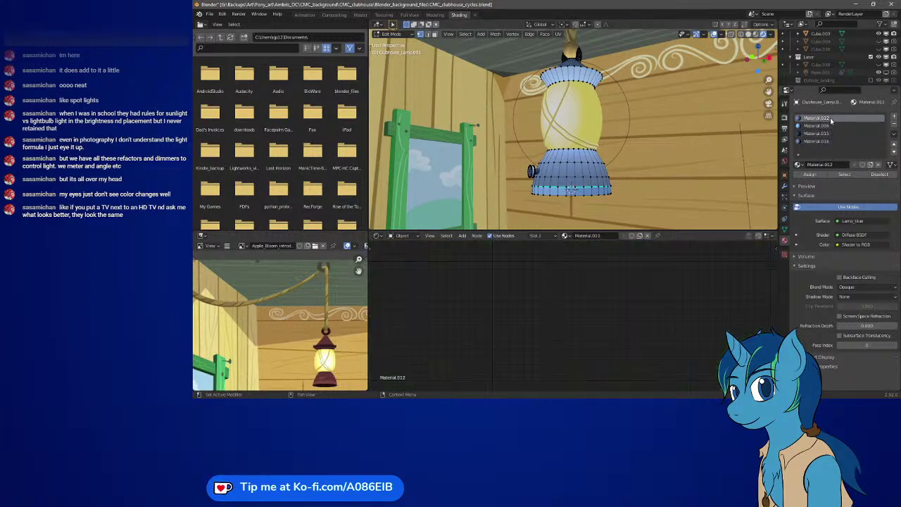
pyautogui.click(831, 175)
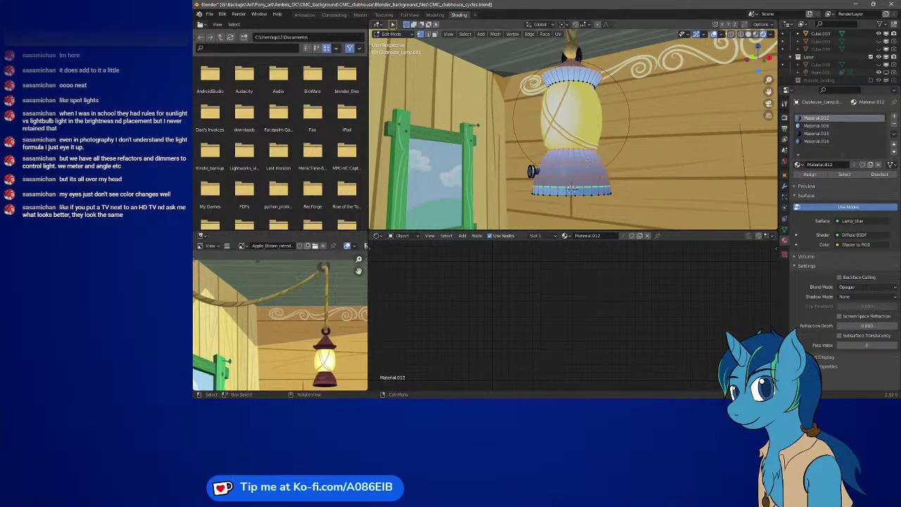
# Frame Material.012's node tree, moving Material Output further right and Shader to RGB left
pyautogui.moveTo(553, 166)
pyautogui.mouseDown(button='middle')
pyautogui.moveTo(595, 182)
pyautogui.moveTo(574, 106)
pyautogui.moveTo(582, 137)
pyautogui.moveTo(573, 190)
pyautogui.moveTo(584, 214)
pyautogui.mouseUp(button='middle')
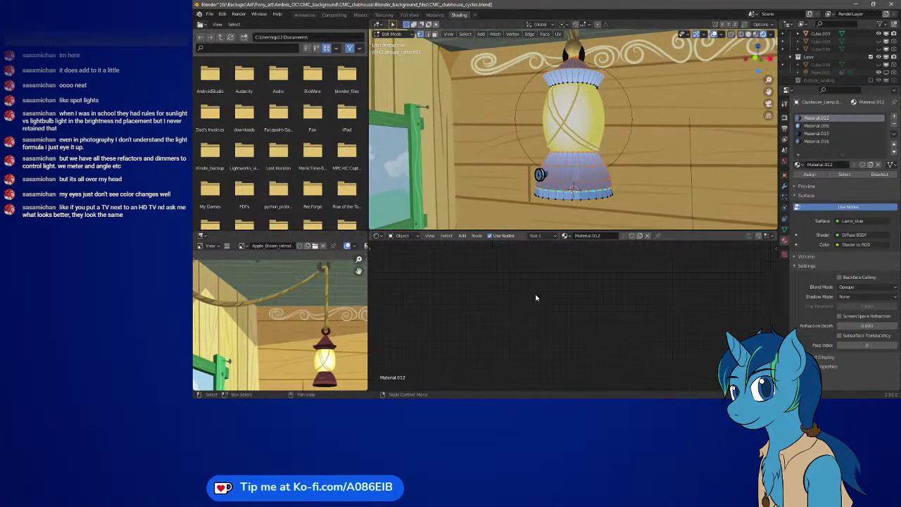
pyautogui.press('Home')
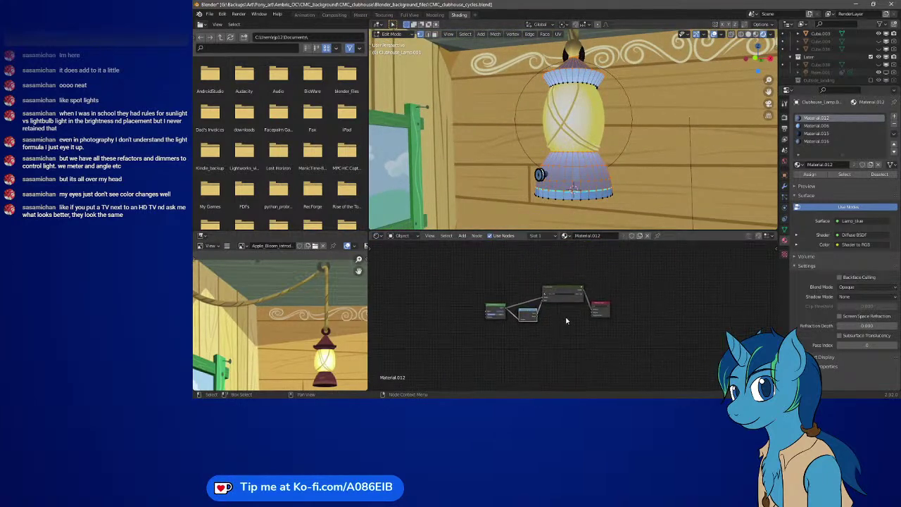
pyautogui.scroll(4, 566, 320)
pyautogui.moveTo(635, 299); pyautogui.dragTo(684, 265)
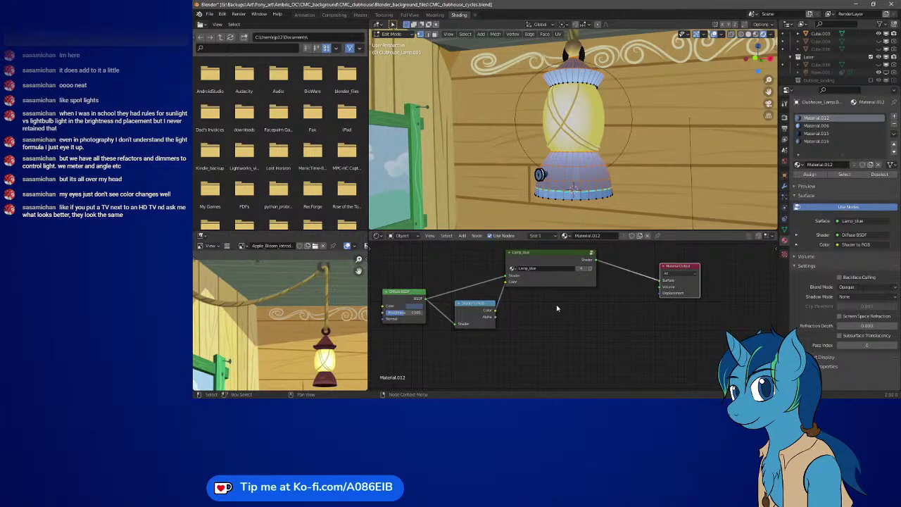
pyautogui.moveTo(487, 314); pyautogui.dragTo(478, 312)
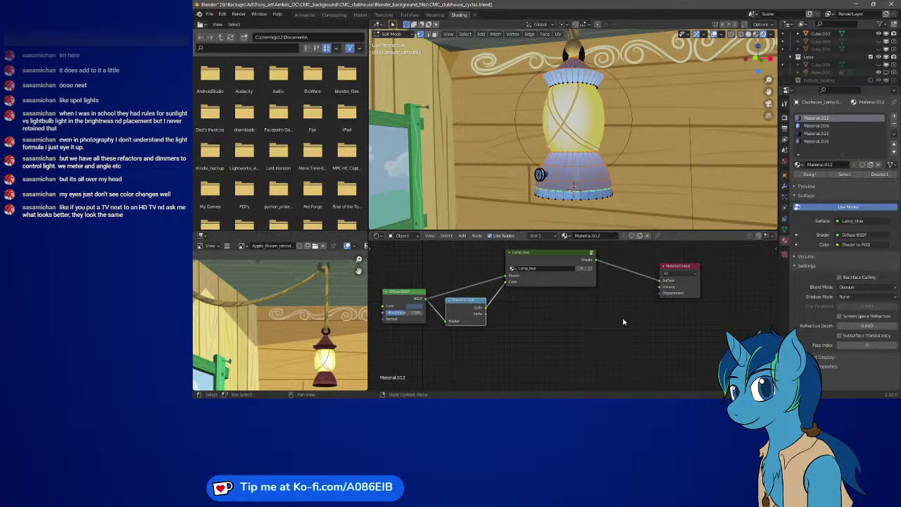
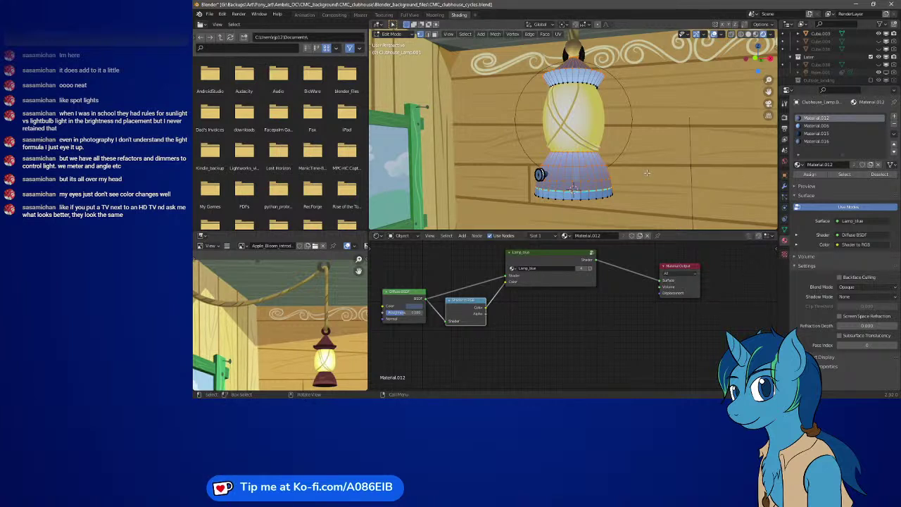
# Switch the lantern from Edit Mode back to Object Mode, showing Material.012's Lamp_blue node tree
pyautogui.click(448, 34)
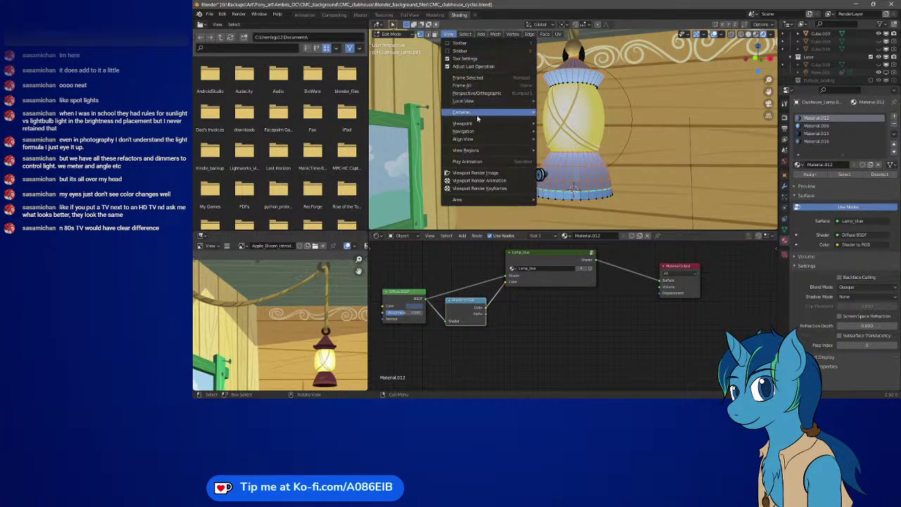
pyautogui.click(467, 34)
pyautogui.click(467, 34)
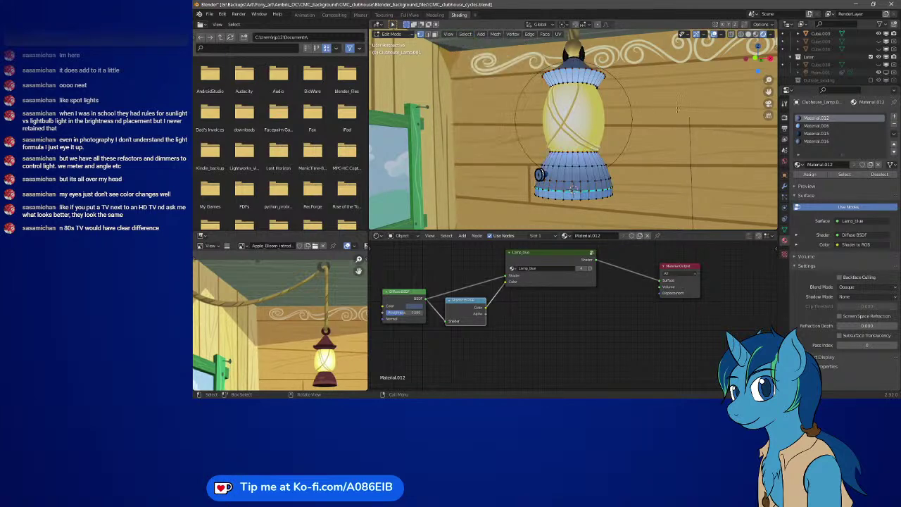
pyautogui.press('Tab')
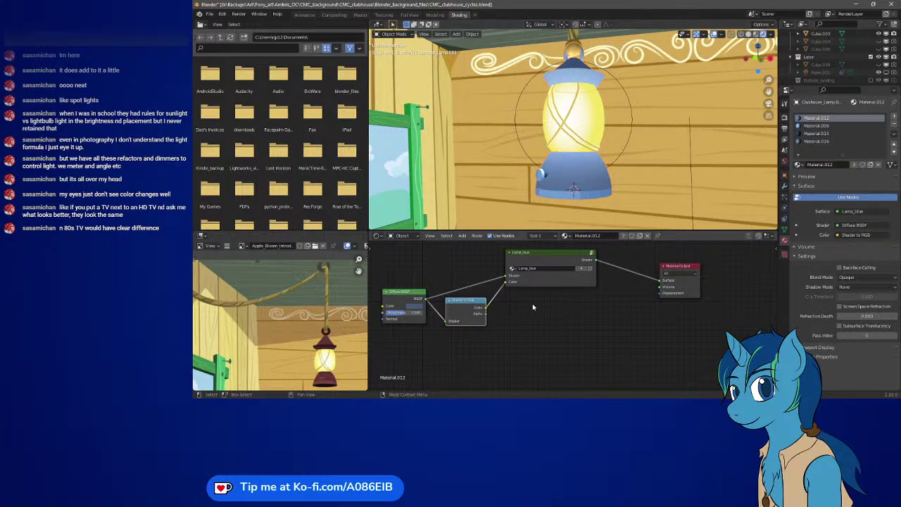
pyautogui.moveTo(532, 307); pyautogui.dragTo(527, 321, button='middle')
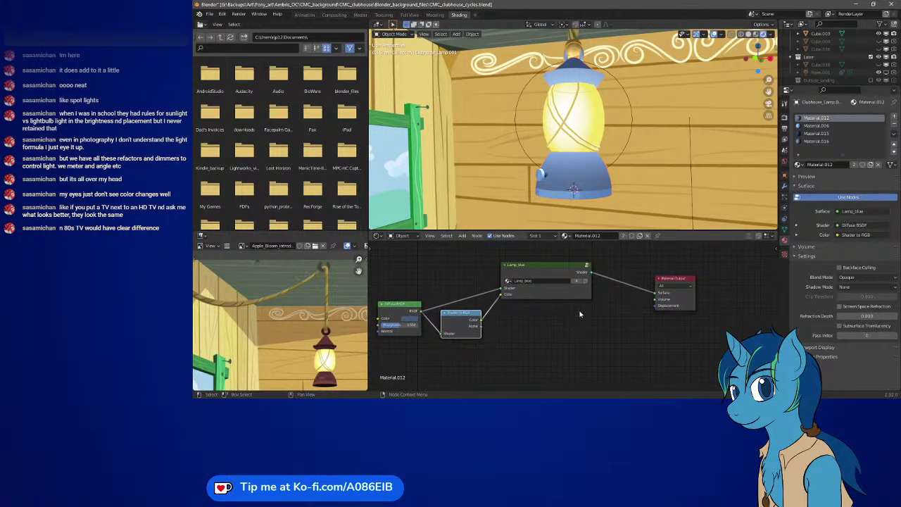
# Inside Lamp_blue, drag the ColorRamp's white stop wider, then narrower, toward position 0.62
pyautogui.press('Tab')
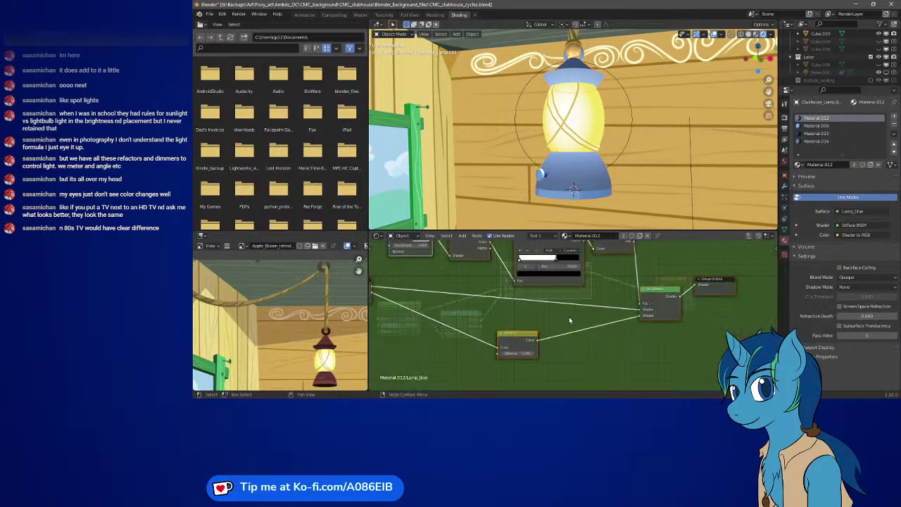
pyautogui.moveTo(575, 319); pyautogui.dragTo(568, 330, button='middle')
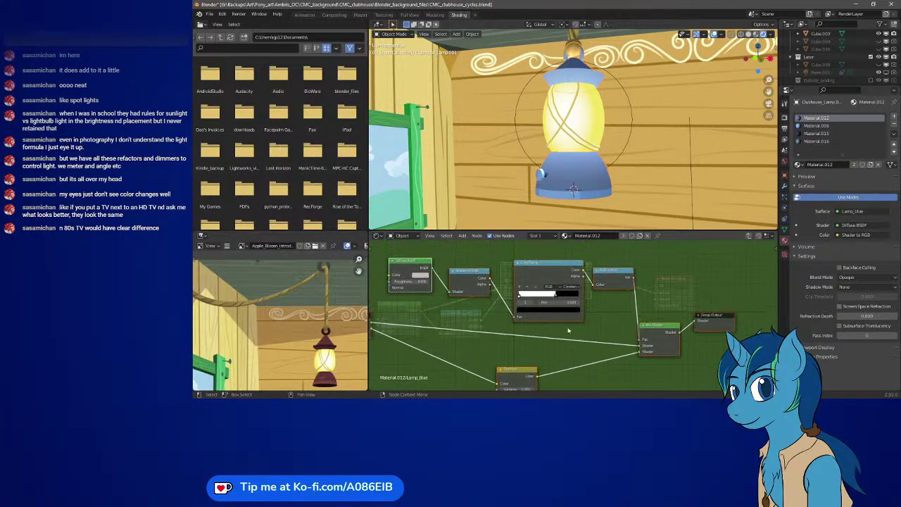
pyautogui.moveTo(557, 297); pyautogui.dragTo(562, 294, button='middle')
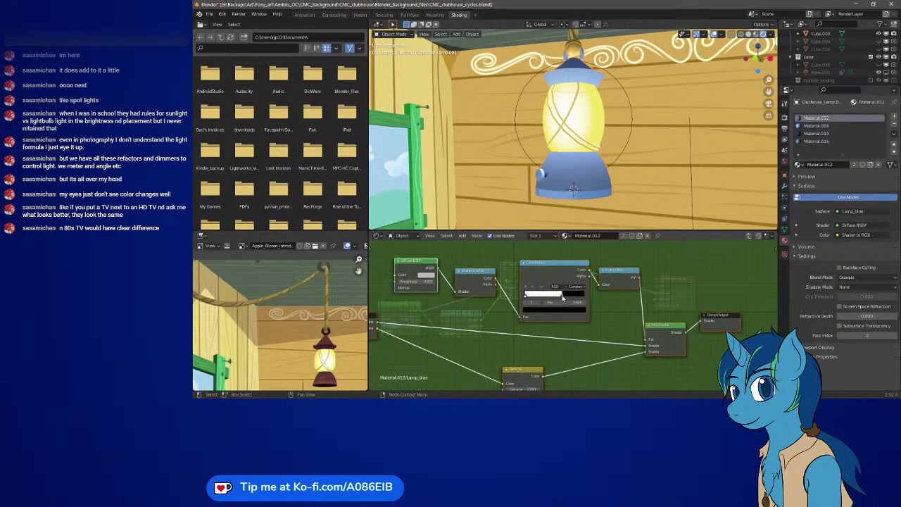
pyautogui.moveTo(564, 294)
pyautogui.mouseDown()
pyautogui.moveTo(602, 301)
pyautogui.moveTo(557, 301)
pyautogui.moveTo(603, 301)
pyautogui.mouseUp()
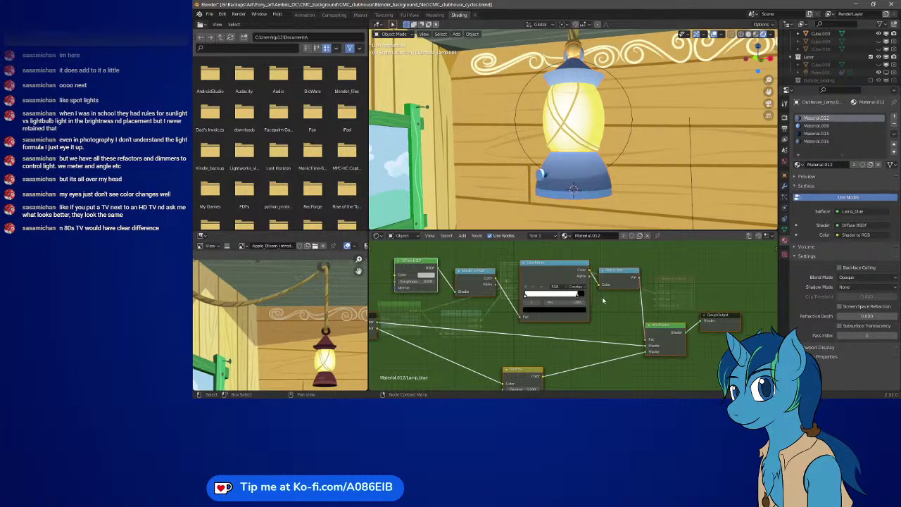
pyautogui.moveTo(603, 302); pyautogui.dragTo(587, 301)
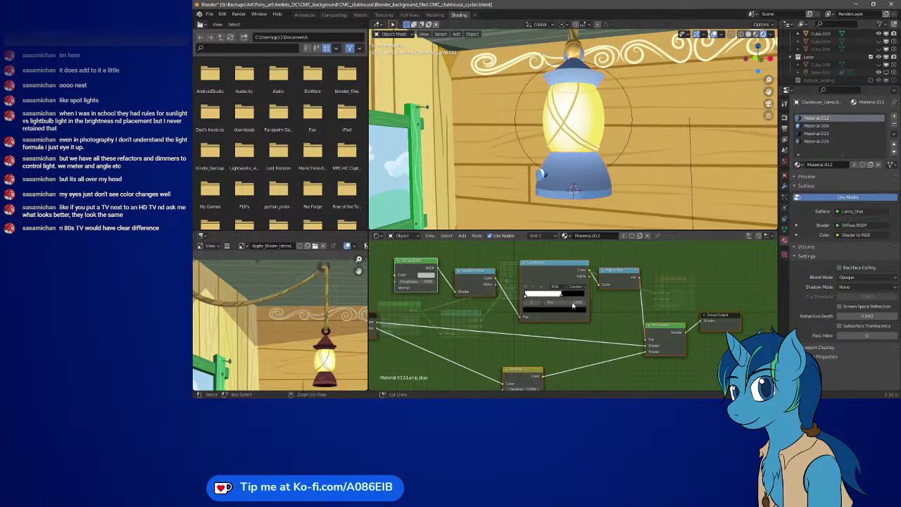
pyautogui.keyDown('ctrl'); pyautogui.scroll(-1, 569, 309); pyautogui.keyUp('ctrl')
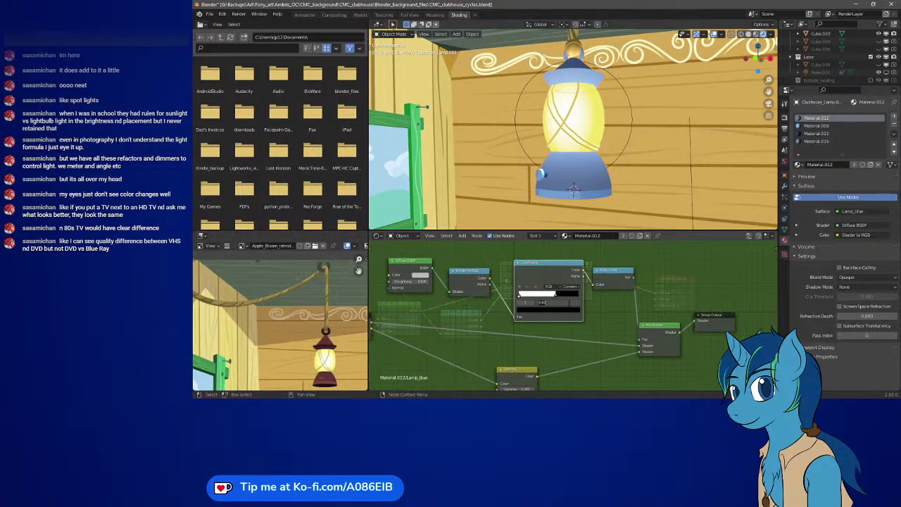
# Confirm the ColorRamp white stop at position 0.62
pyautogui.press('Return')
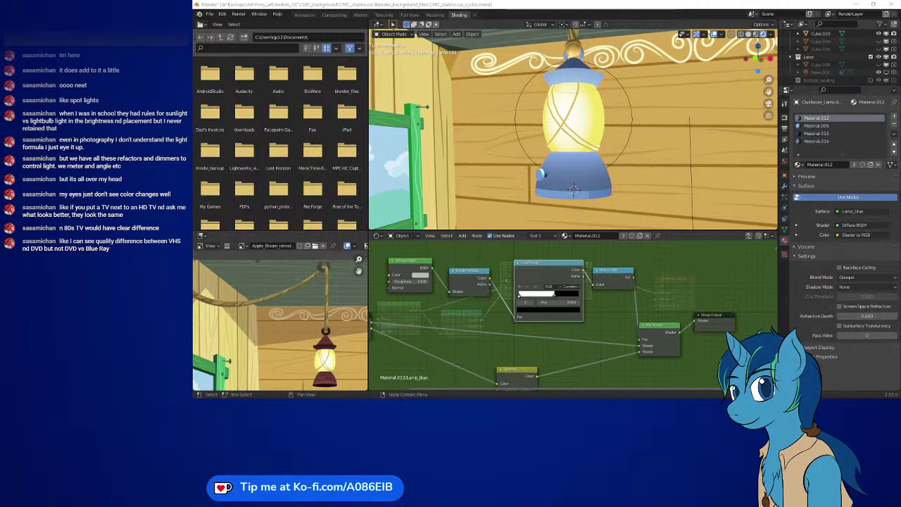
# Check the back wall's material, then reselect the clubhouse lamp and frame its nodes
pyautogui.click(590, 182)
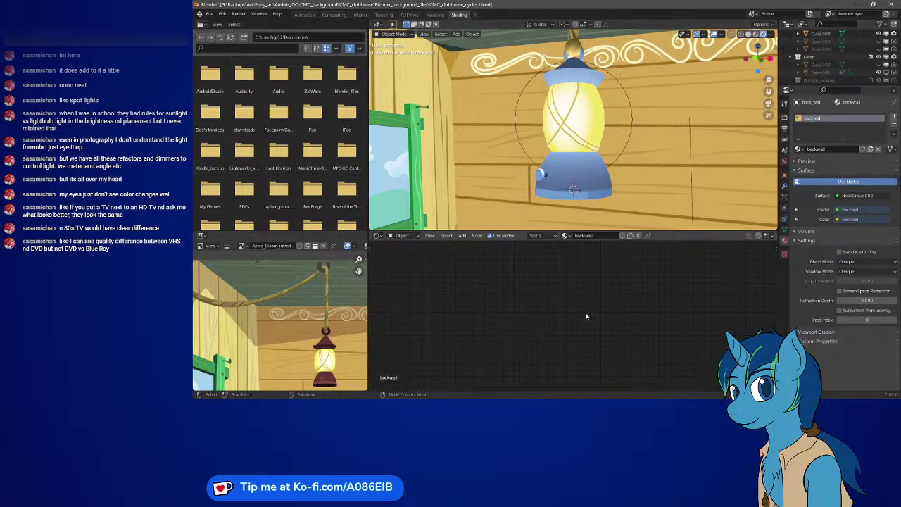
pyautogui.click(552, 191)
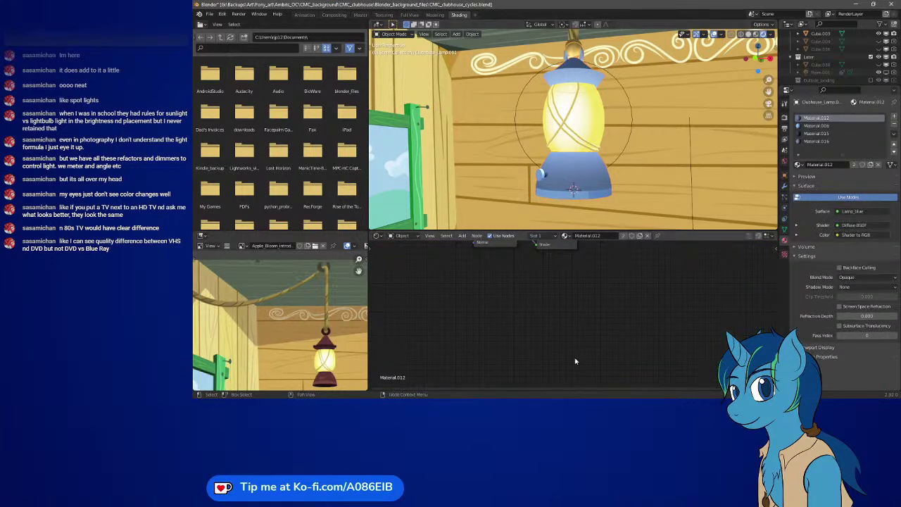
pyautogui.moveTo(508, 305); pyautogui.dragTo(541, 353, button='middle')
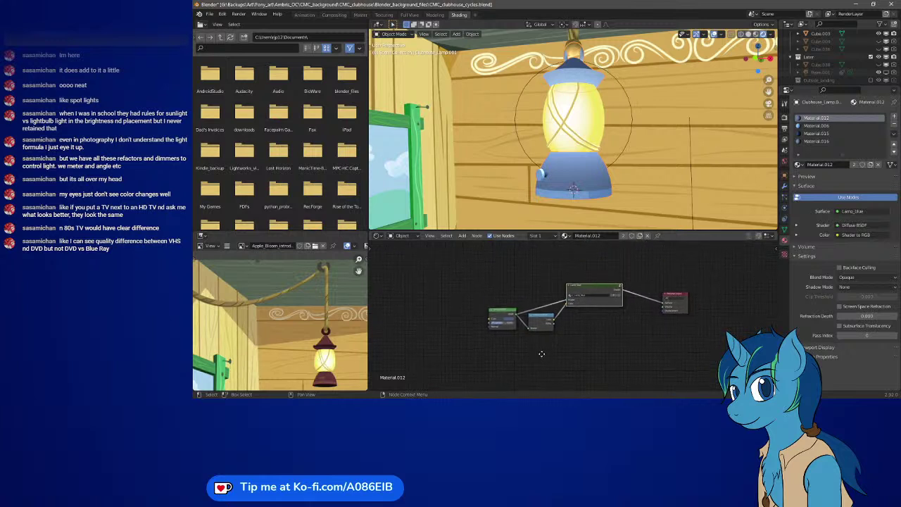
pyautogui.scroll(3, 574, 324)
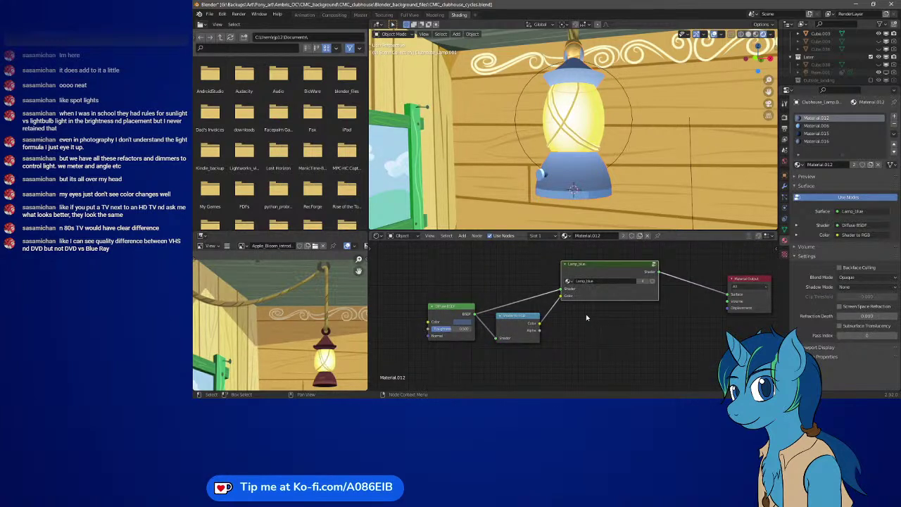
# Add an RGB node left of the tree and link its Color to Lamp_blue's Color input
pyautogui.hotkey('shift', 'a')
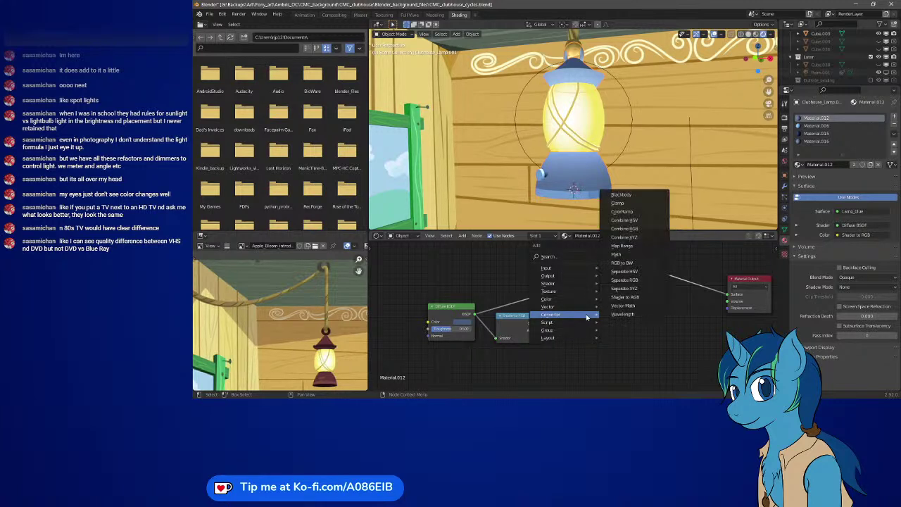
pyautogui.moveTo(580, 302)
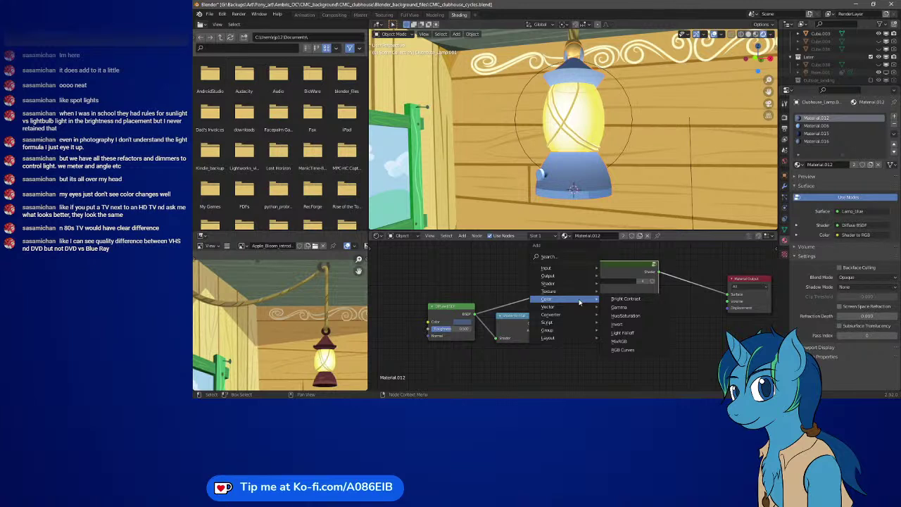
pyautogui.moveTo(579, 276)
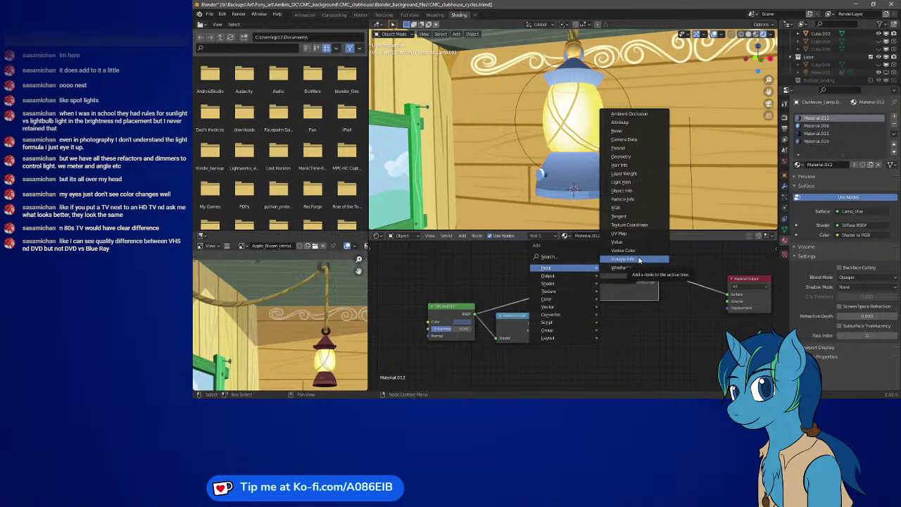
pyautogui.click(627, 211)
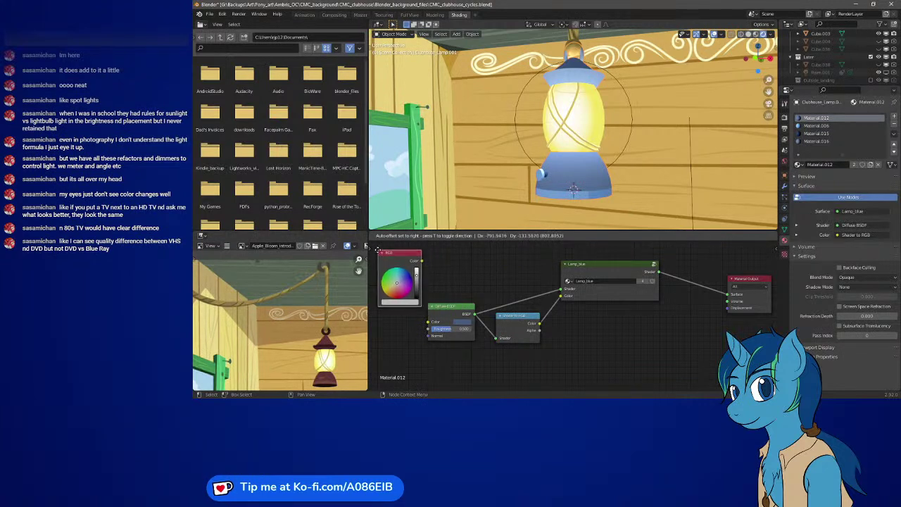
pyautogui.click(375, 253)
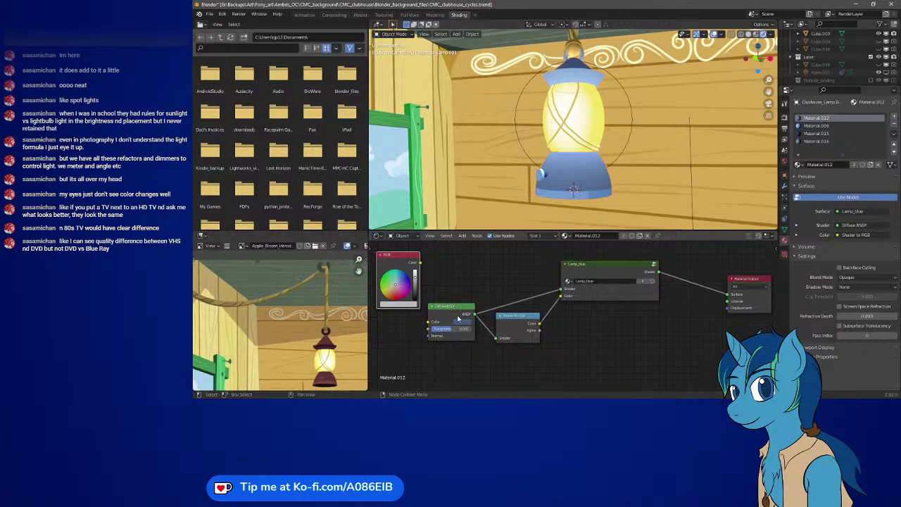
pyautogui.click(405, 304)
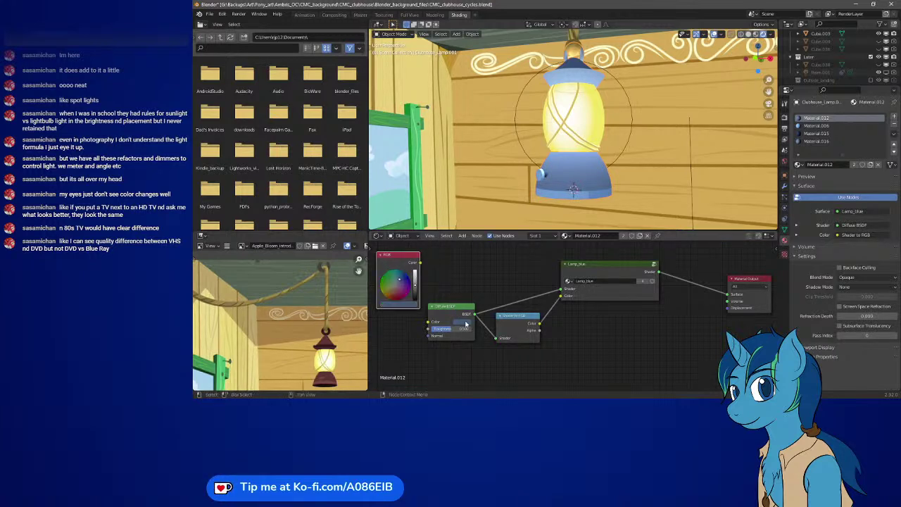
pyautogui.moveTo(419, 262); pyautogui.dragTo(561, 295)
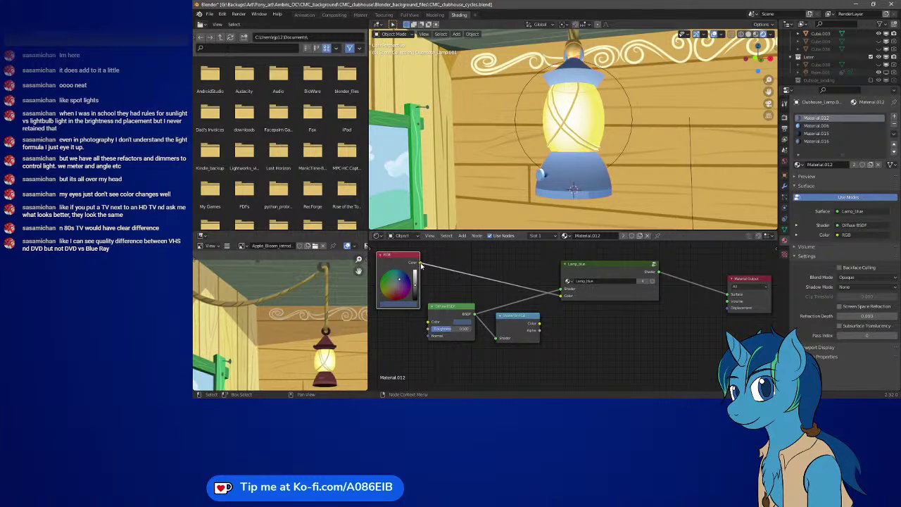
pyautogui.moveTo(421, 265); pyautogui.dragTo(561, 296)
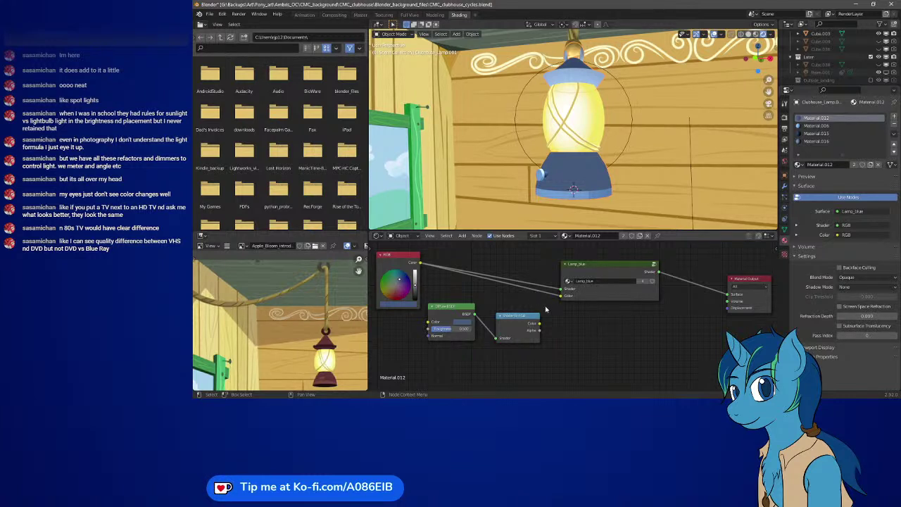
# Inside the Lamp_blue group, set the ColorRamp white stop position to 0.8
pyautogui.click(610, 295)
pyautogui.press('Tab')
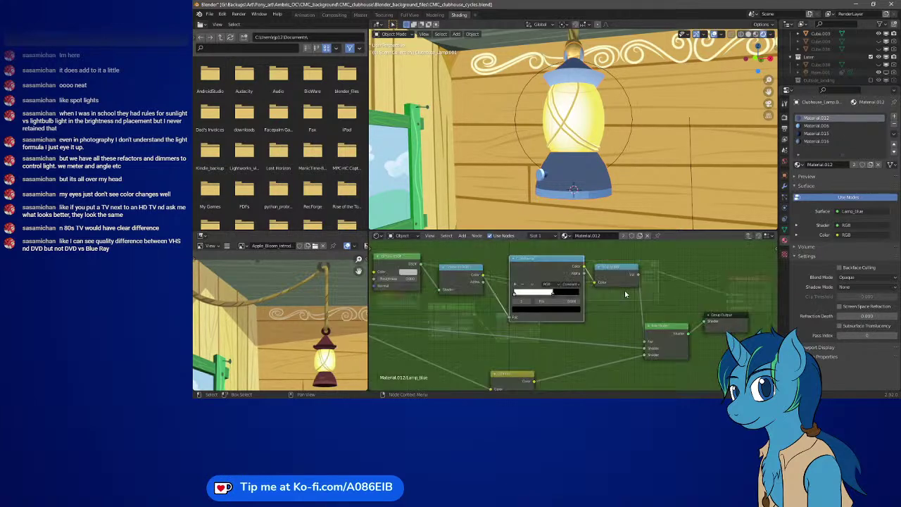
pyautogui.moveTo(553, 293)
pyautogui.mouseDown()
pyautogui.moveTo(593, 294)
pyautogui.moveTo(557, 294)
pyautogui.mouseUp()
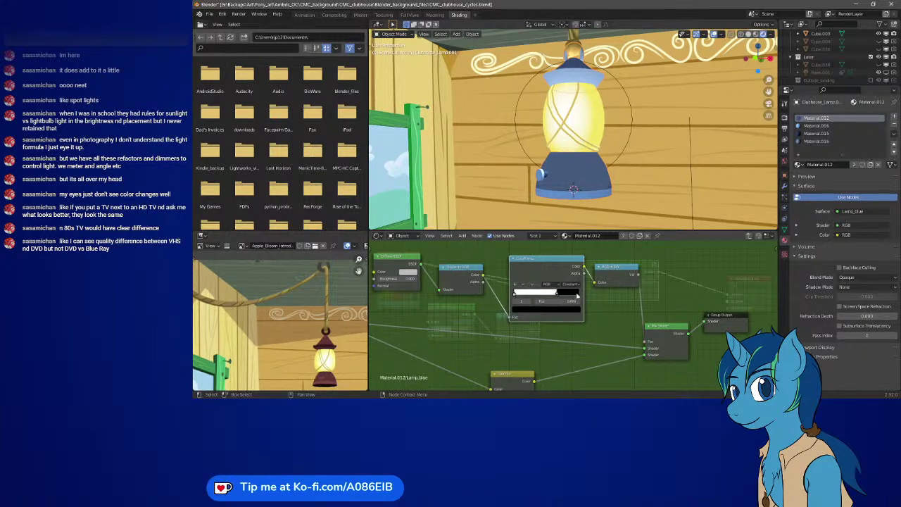
pyautogui.click(572, 301)
pyautogui.write('0.8')
pyautogui.press('Return')
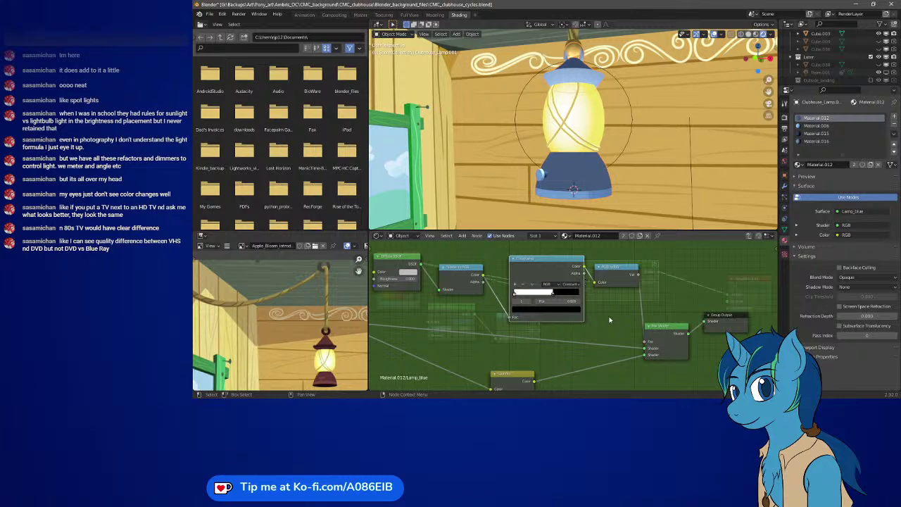
# Back in the material tree, move Diffuse BSDF, Shader to RGB and RGB nodes beside Lamp_blue
pyautogui.press('Tab')
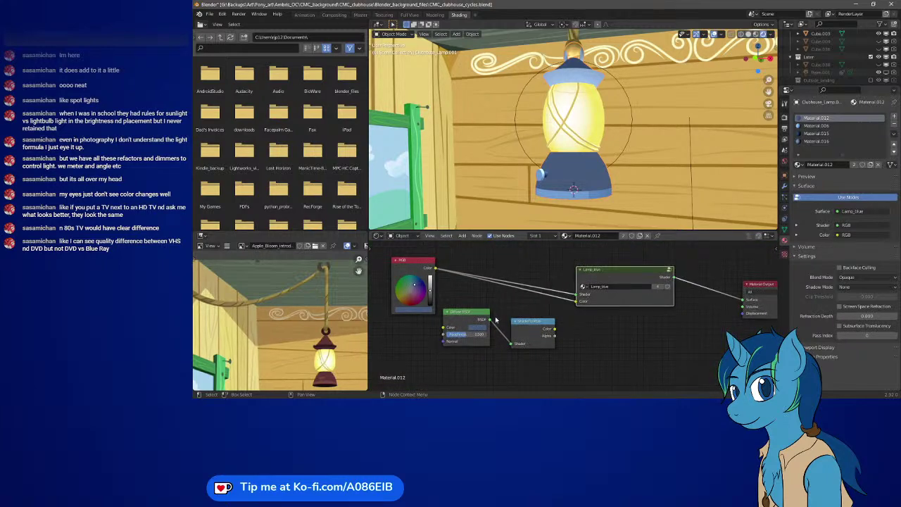
pyautogui.moveTo(475, 315); pyautogui.dragTo(449, 346)
pyautogui.moveTo(522, 320); pyautogui.dragTo(488, 344)
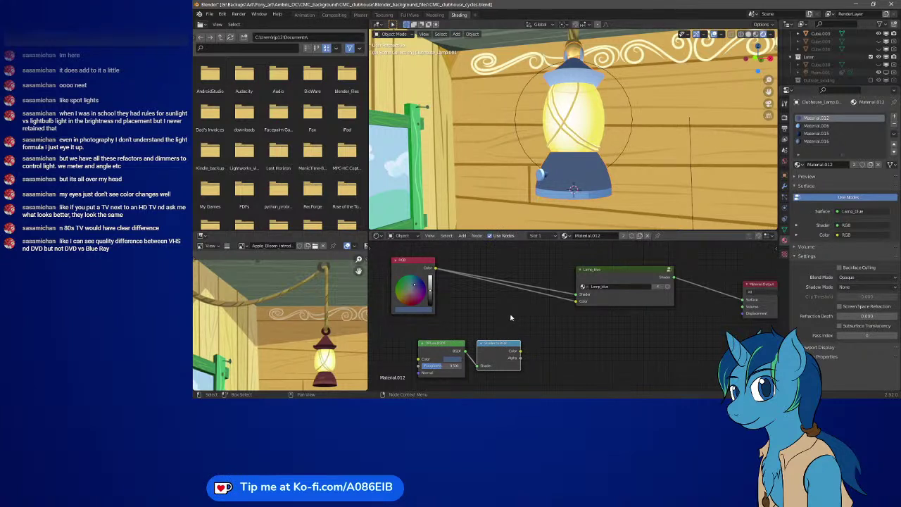
pyautogui.moveTo(412, 262); pyautogui.dragTo(497, 261)
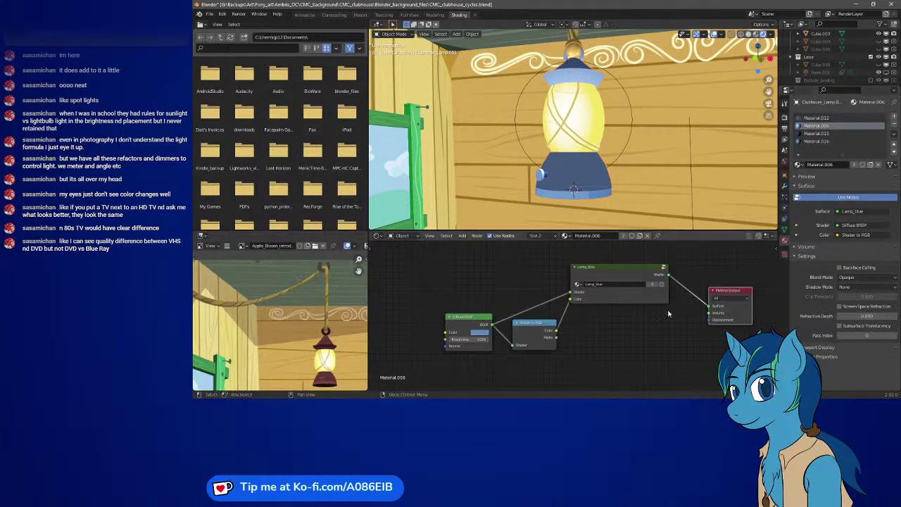
# Add an RGB node to Material.006 feeding both Lamp_blue's Shader and Color inputs
pyautogui.hotkey('shift', 'a')
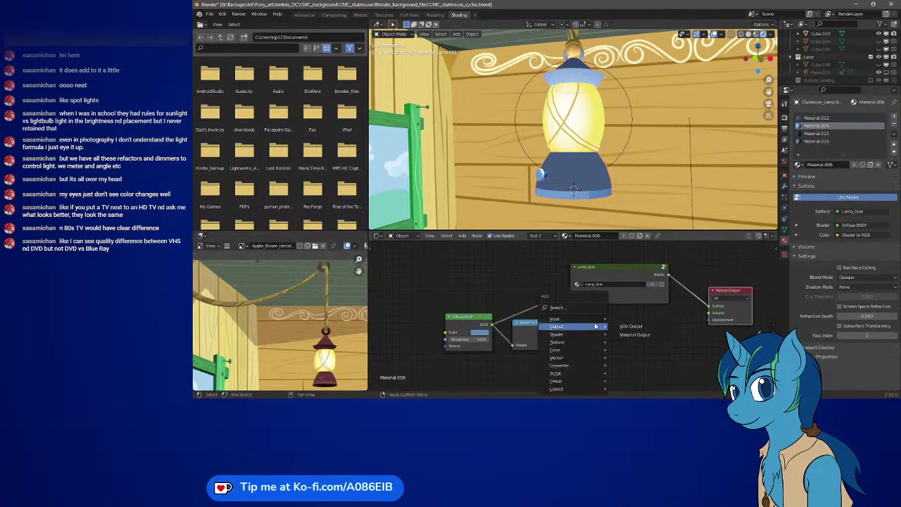
pyautogui.moveTo(598, 319)
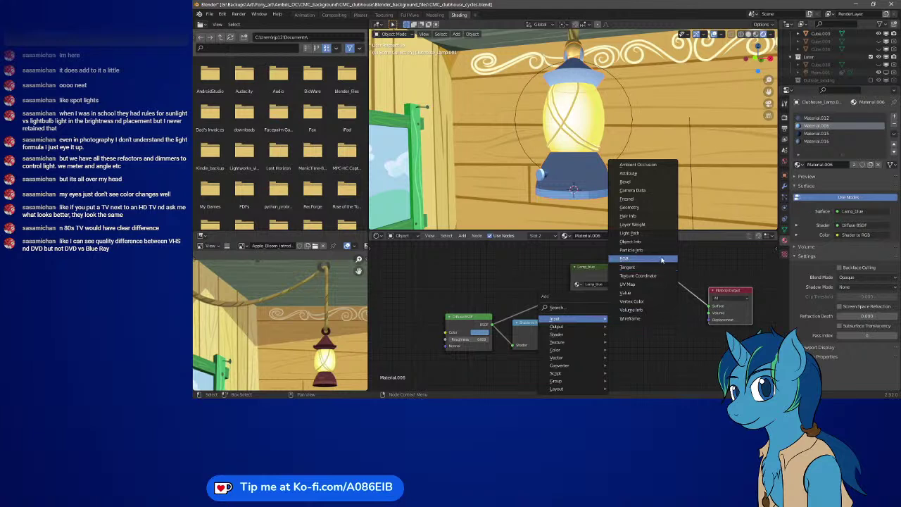
pyautogui.click(661, 261)
pyautogui.click(388, 259)
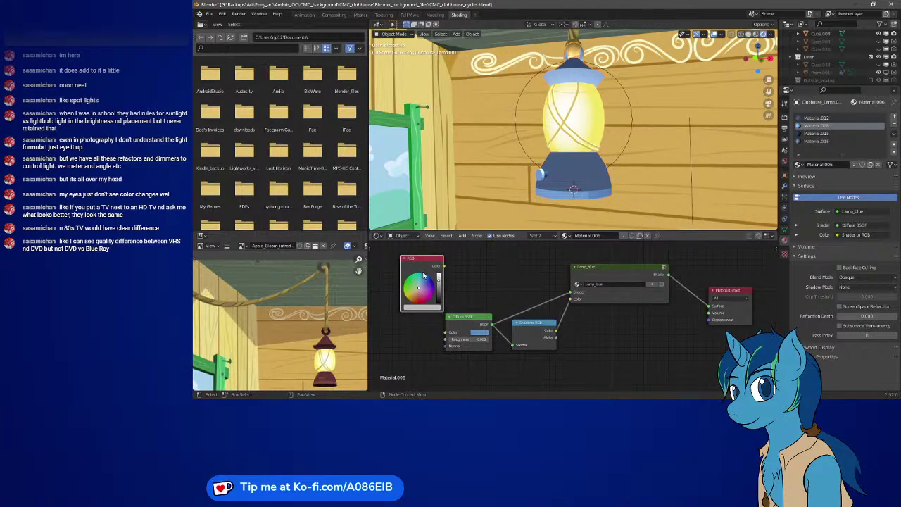
pyautogui.click(437, 308)
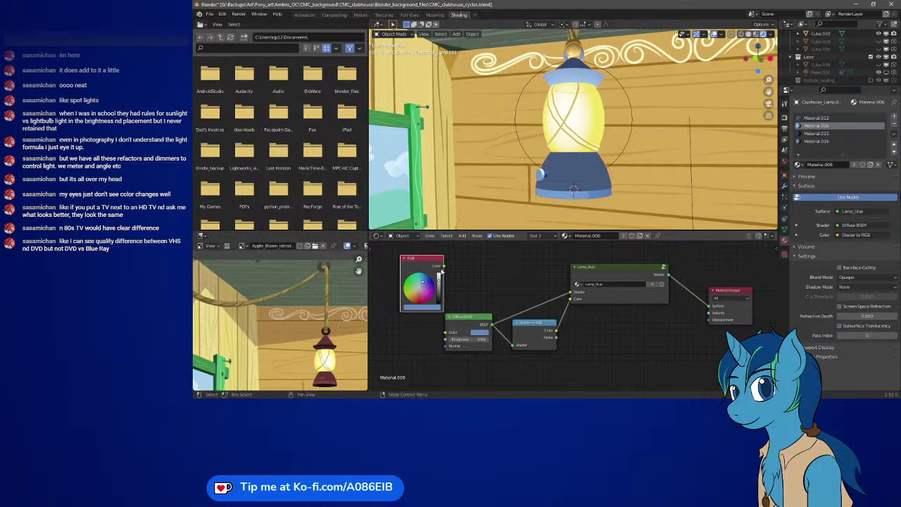
pyautogui.moveTo(442, 266); pyautogui.dragTo(570, 299)
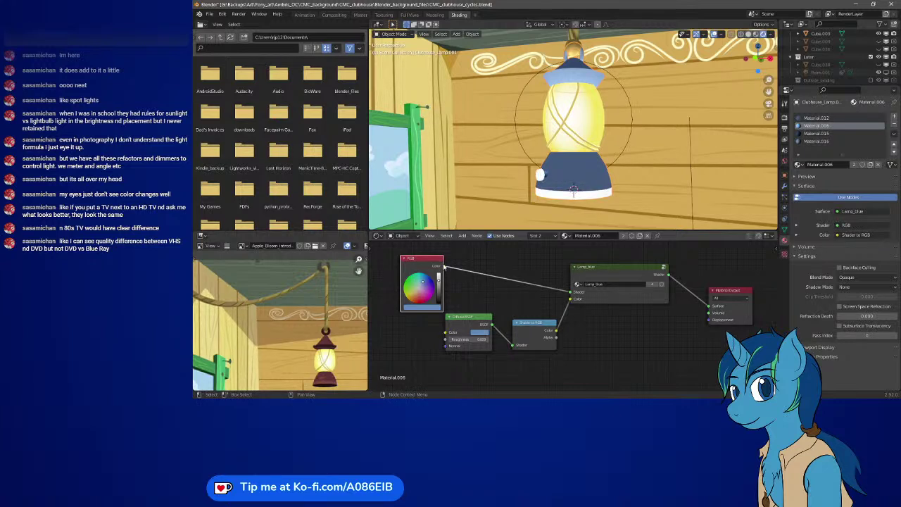
pyautogui.moveTo(443, 266); pyautogui.dragTo(571, 298)
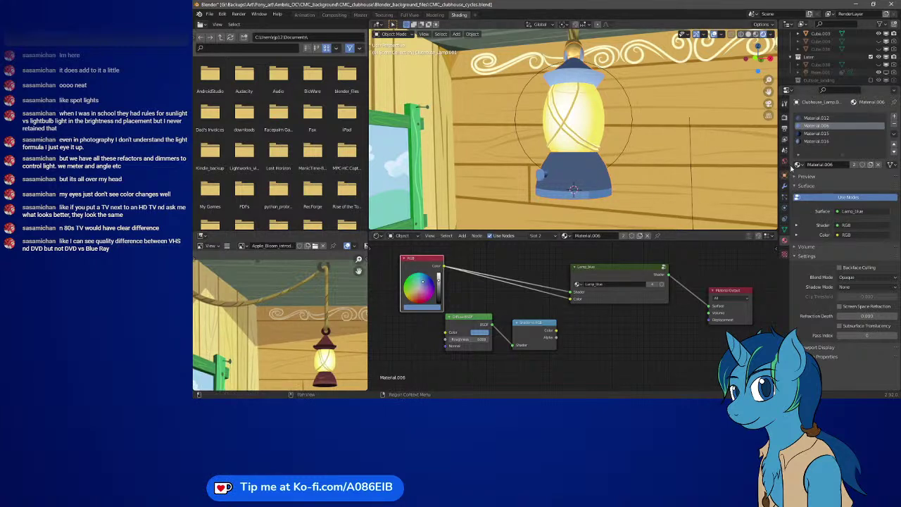
pyautogui.click(811, 134)
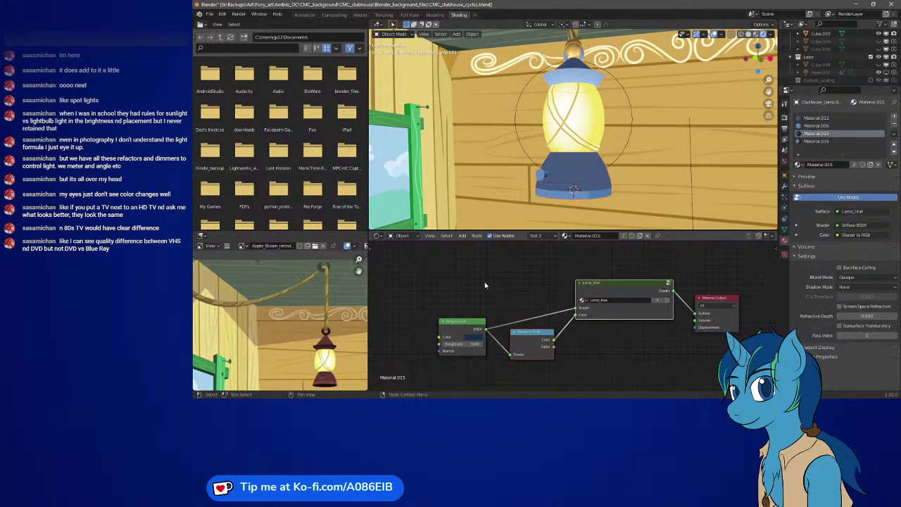
# Add an RGB node to Material.015 with an eyedropped dark colour, wired to Lamp_blue's Shader and Color
pyautogui.hotkey('shift', 'a')
pyautogui.moveTo(480, 279)
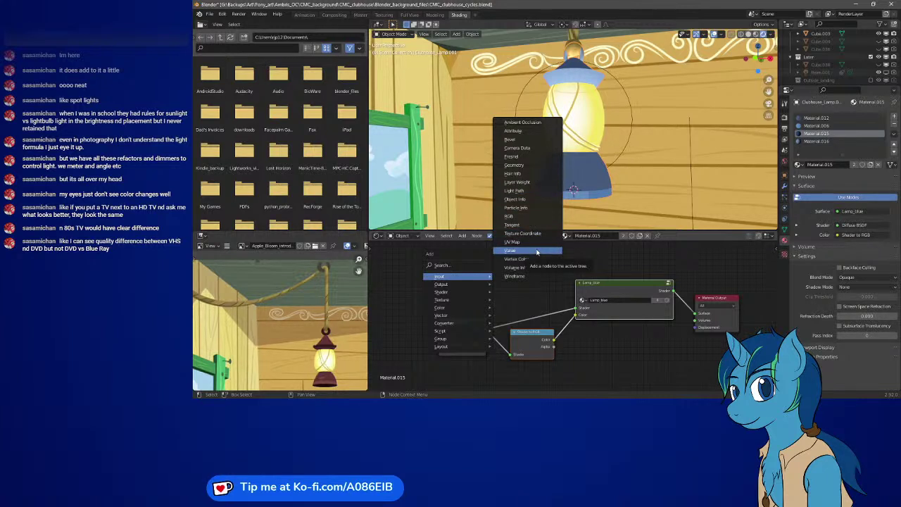
pyautogui.click(523, 216)
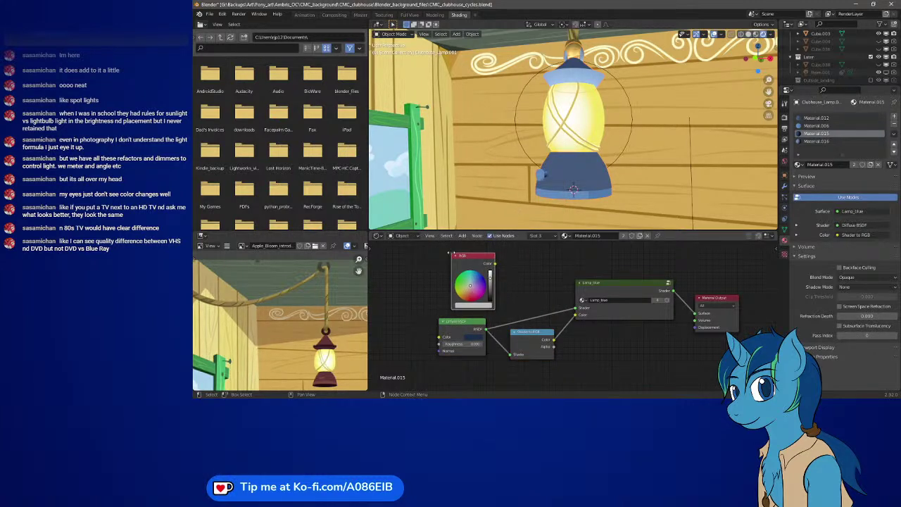
pyautogui.click(476, 304)
pyautogui.click(506, 278)
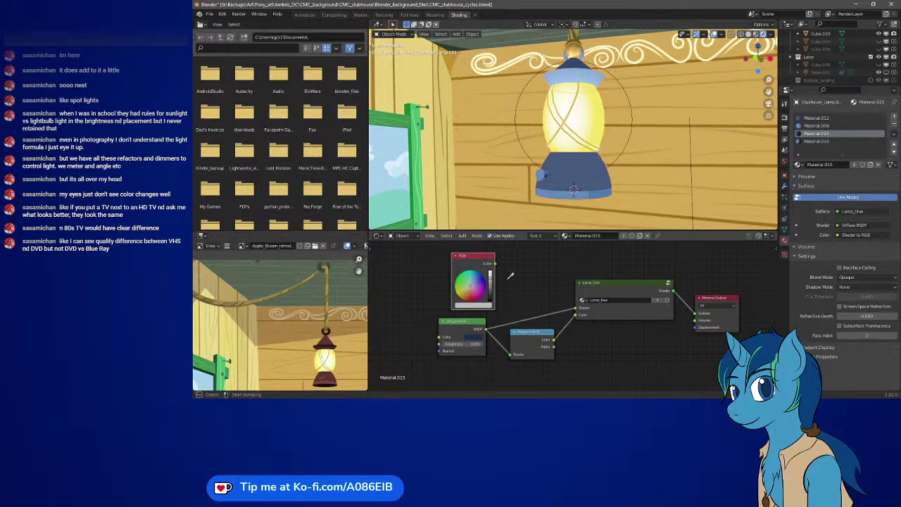
pyautogui.click(474, 332)
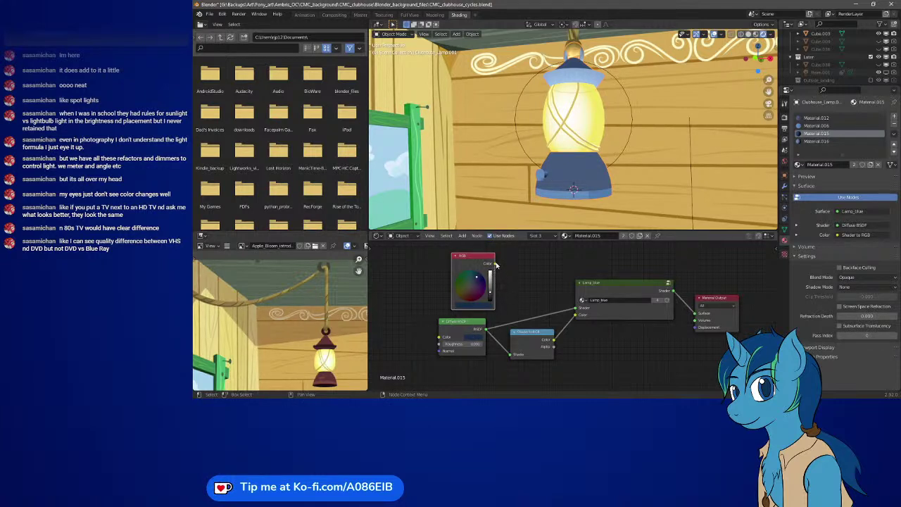
pyautogui.moveTo(496, 264); pyautogui.dragTo(576, 307)
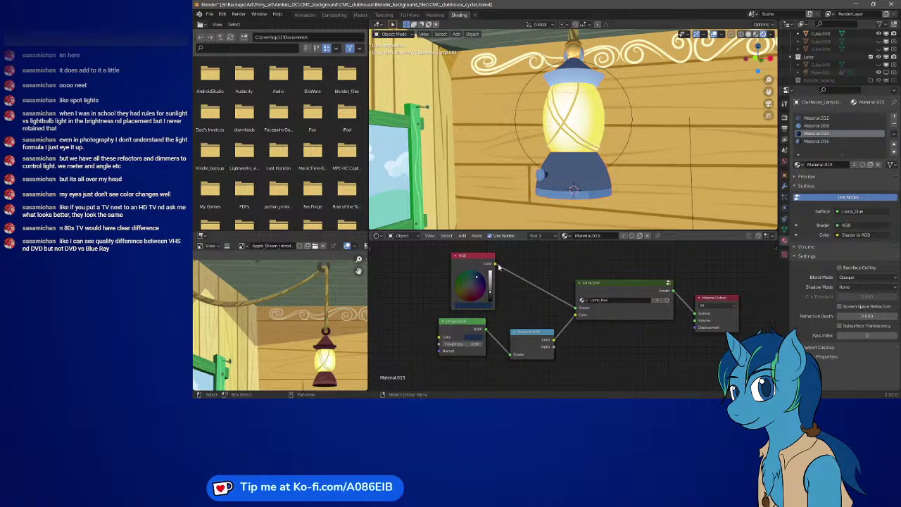
pyautogui.moveTo(497, 266); pyautogui.dragTo(576, 315)
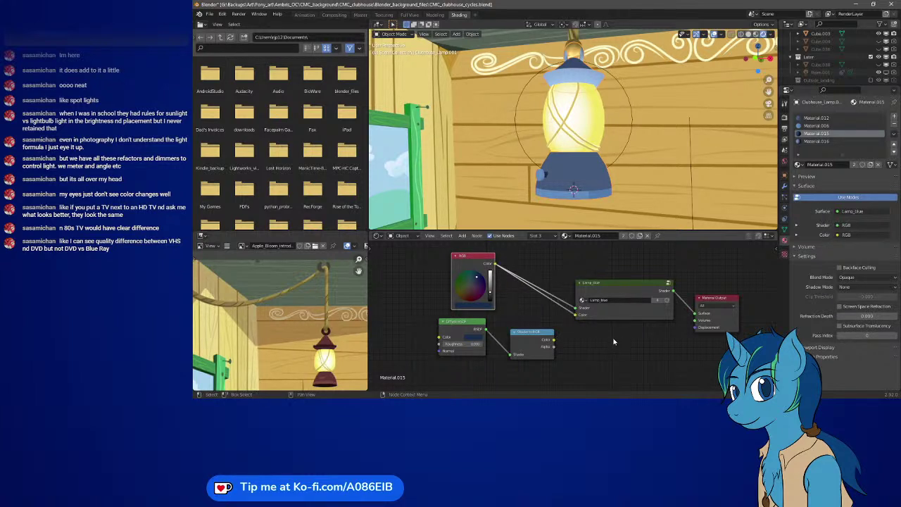
# In Material.016, add an RGB node above the Diffuse BSDF and eyedrop its colour
pyautogui.click(809, 142)
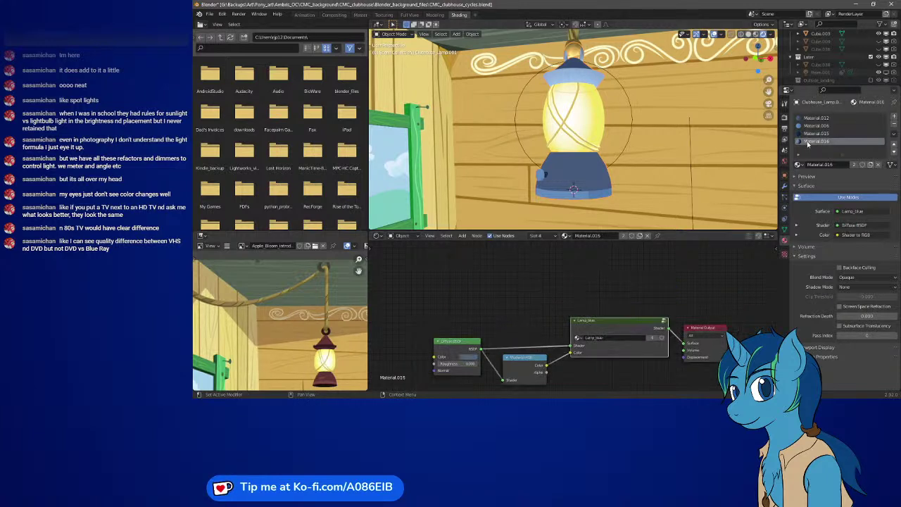
pyautogui.moveTo(547, 305); pyautogui.dragTo(541, 288, button='middle')
pyautogui.hotkey('shift', 'a')
pyautogui.moveTo(541, 288)
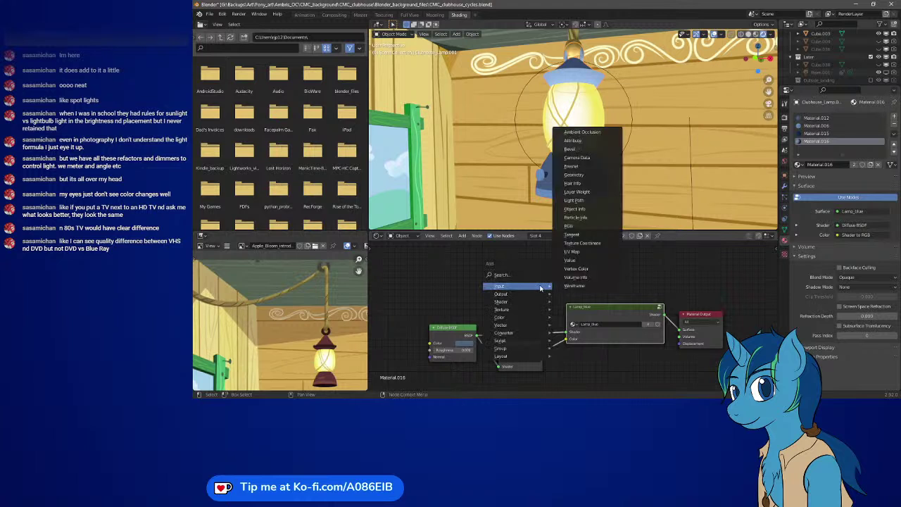
pyautogui.click(574, 226)
pyautogui.click(482, 263)
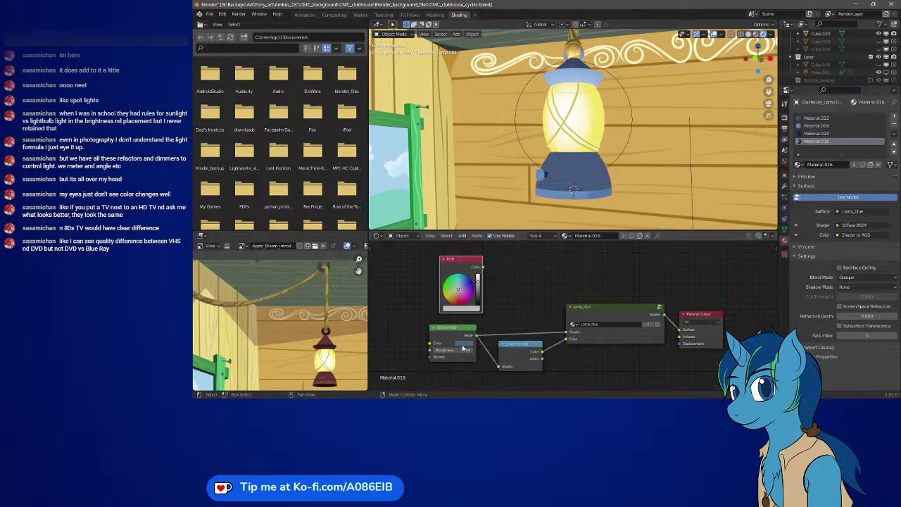
pyautogui.click(476, 309)
pyautogui.click(496, 282)
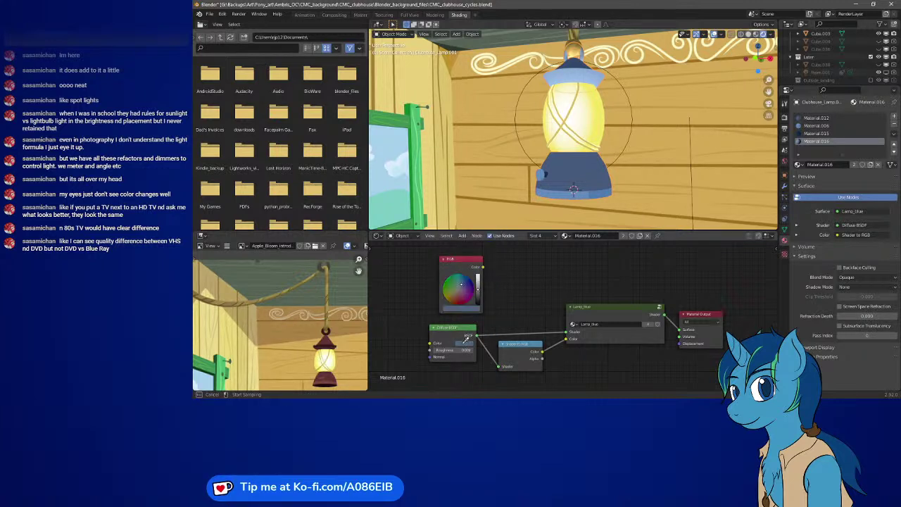
# Link the RGB colour to Lamp_blue's Shader and Color inputs, then move Lamp_blue and Material Output up
pyautogui.moveTo(485, 267); pyautogui.dragTo(565, 332)
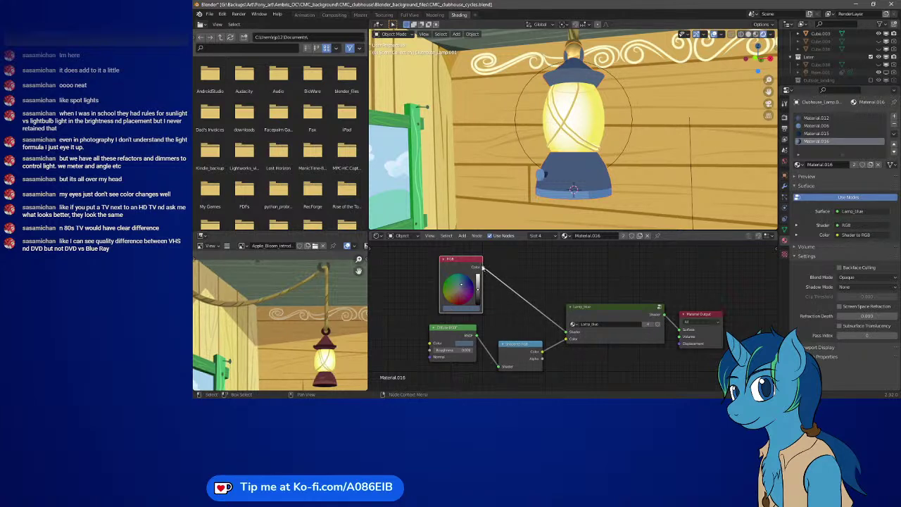
pyautogui.moveTo(483, 270); pyautogui.dragTo(565, 339)
pyautogui.moveTo(602, 313); pyautogui.dragTo(585, 269)
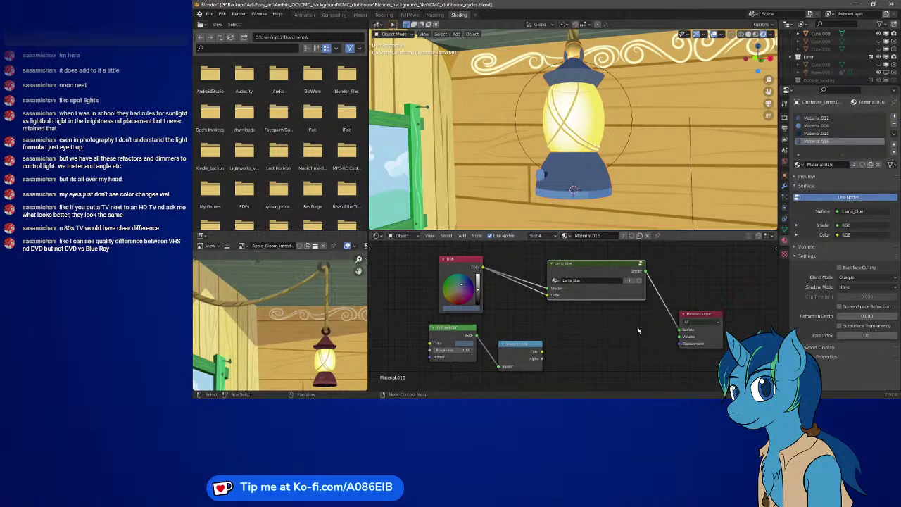
pyautogui.moveTo(688, 318); pyautogui.dragTo(700, 266)
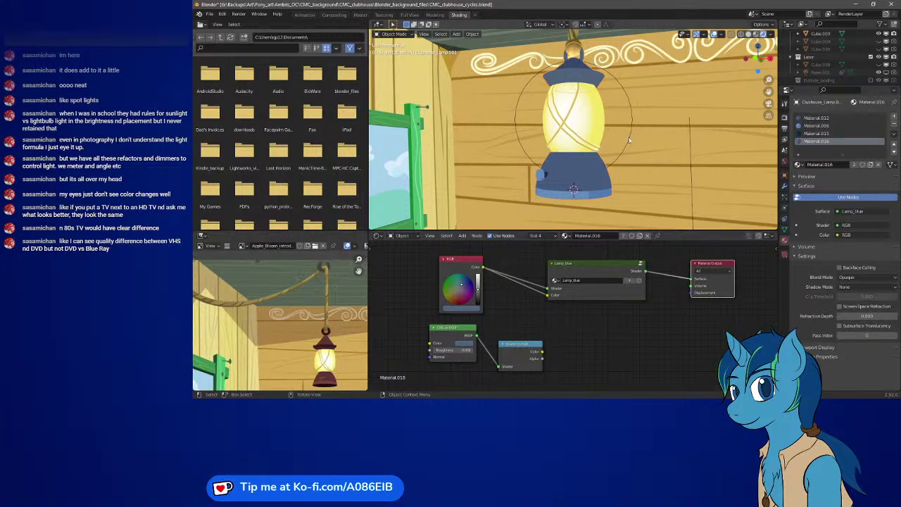
# Make Material.016's group its own copy named Lamp_blue_04 and enter it
pyautogui.moveTo(631, 141); pyautogui.dragTo(621, 159, button='middle')
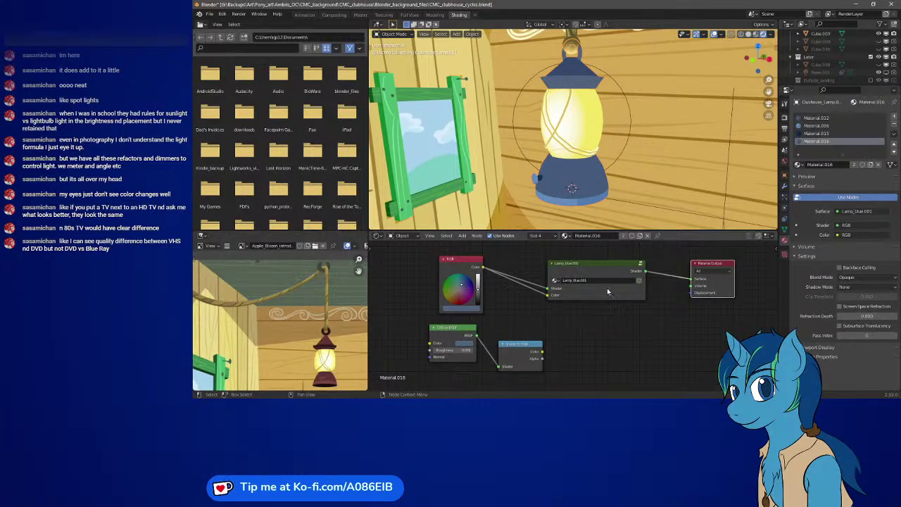
pyautogui.click(628, 281)
pyautogui.press('Return')
pyautogui.press('Return')
pyautogui.click(618, 290)
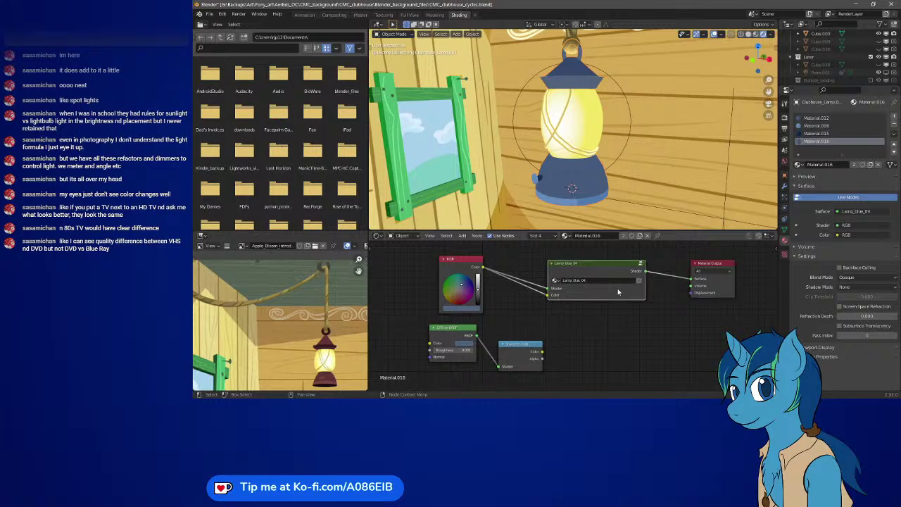
pyautogui.press('Tab')
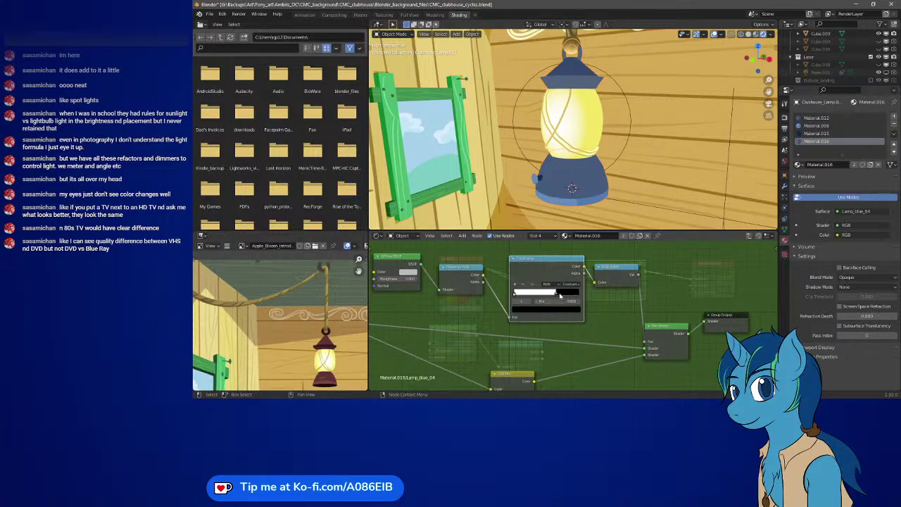
# Set the Lamp_blue_04 ColorRamp white stop position to 0.608
pyautogui.moveTo(557, 296); pyautogui.dragTo(594, 290)
pyautogui.moveTo(579, 301); pyautogui.dragTo(571, 301)
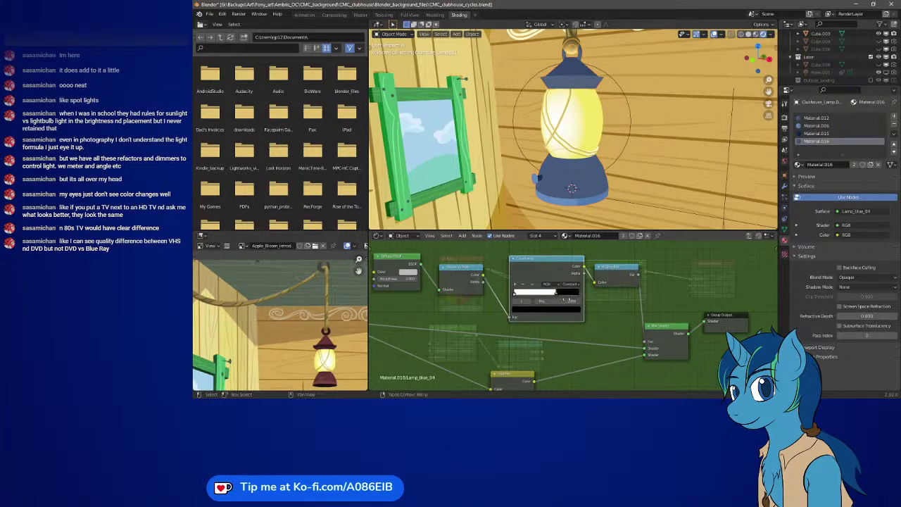
pyautogui.click(572, 301)
pyautogui.press('Return')
# Set the Gamma node to 1.2, then 1.7, then lower it slightly
pyautogui.moveTo(600, 335); pyautogui.dragTo(610, 266, button='middle')
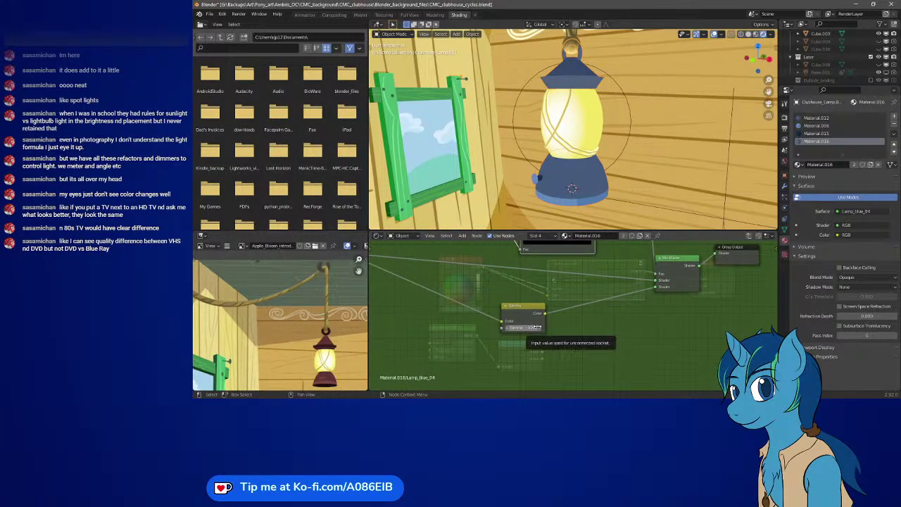
pyautogui.click(536, 327)
pyautogui.press('Return')
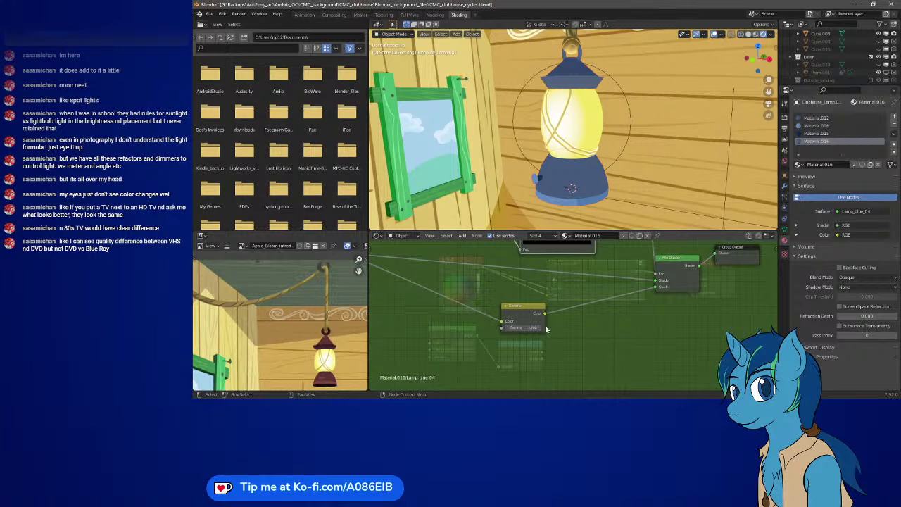
pyautogui.click(536, 328)
pyautogui.write('1.7')
pyautogui.press('Return')
pyautogui.moveTo(653, 40); pyautogui.dragTo(609, 117, button='middle')
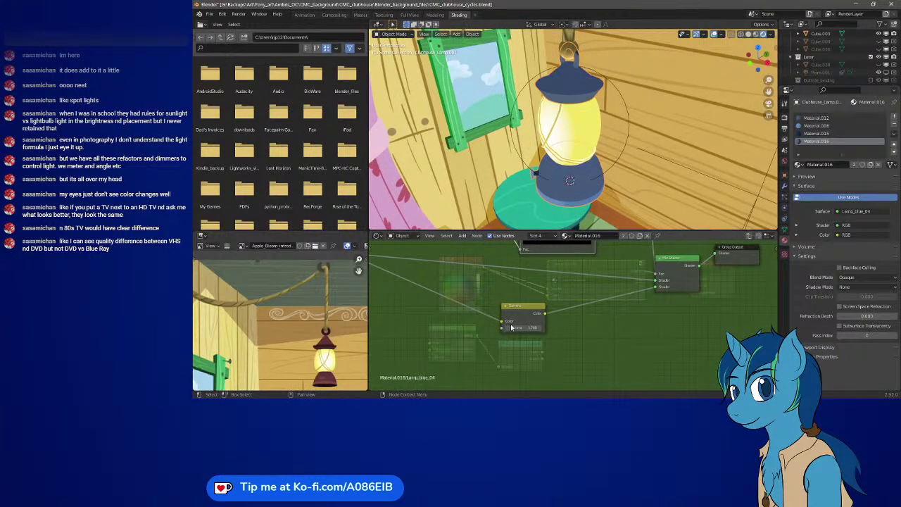
pyautogui.moveTo(510, 327); pyautogui.dragTo(508, 329)
# Move the Mix Shader node up and right, then exit to Material.016's top-level tree
pyautogui.moveTo(643, 299); pyautogui.dragTo(560, 383, button='middle')
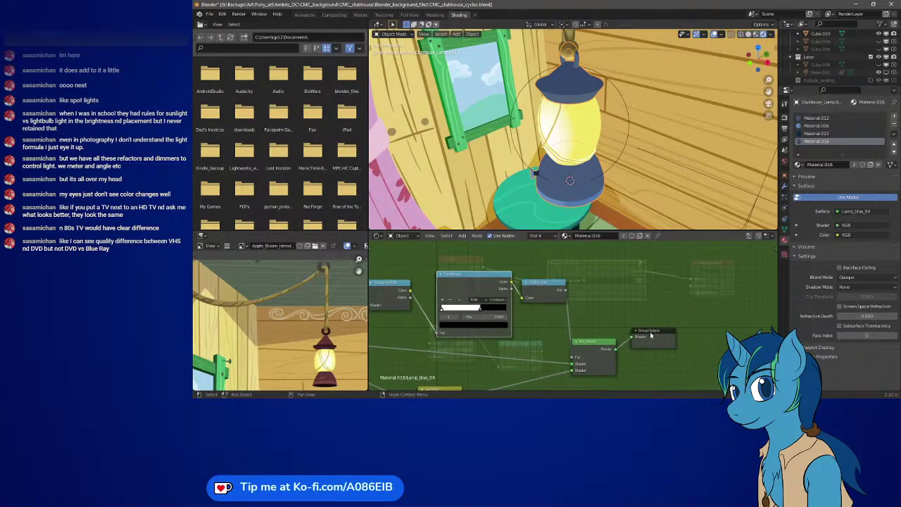
pyautogui.moveTo(598, 343); pyautogui.dragTo(616, 329)
pyautogui.moveTo(571, 299); pyautogui.dragTo(640, 317, button='middle')
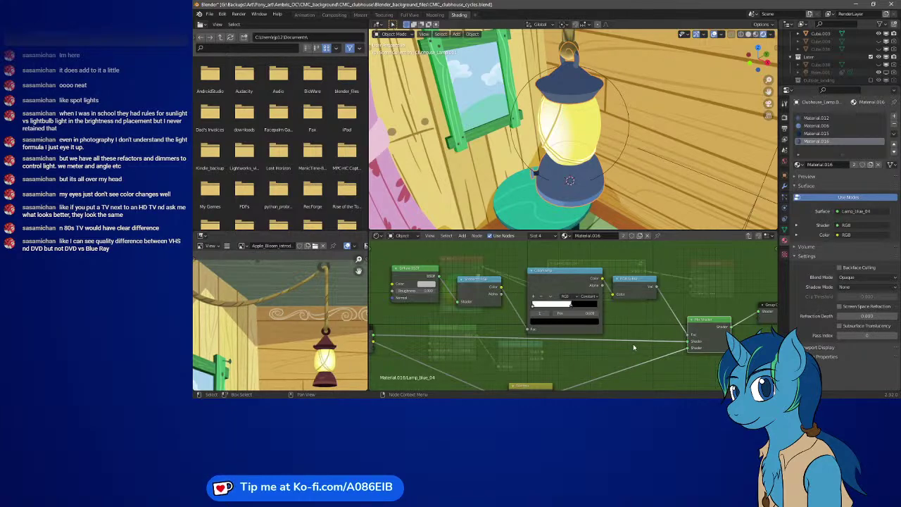
pyautogui.moveTo(511, 331); pyautogui.dragTo(547, 309, button='middle')
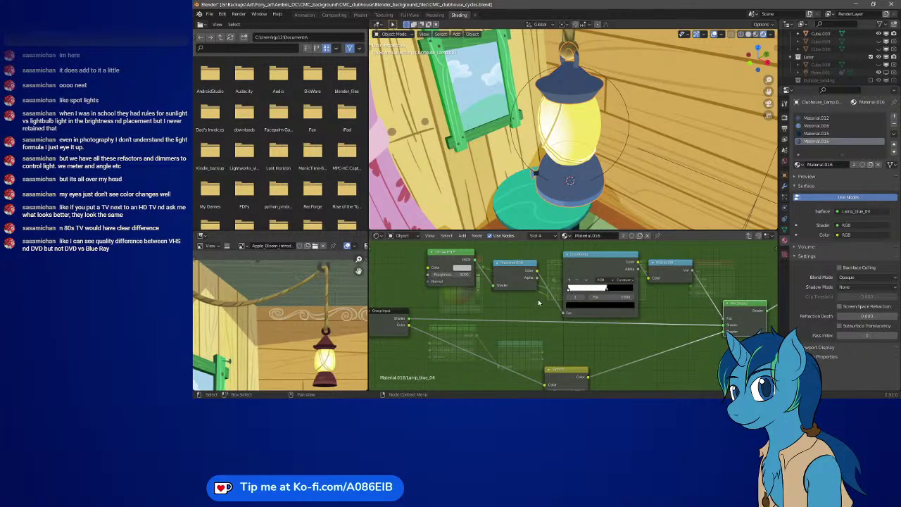
pyautogui.moveTo(531, 300); pyautogui.dragTo(515, 313, button='middle')
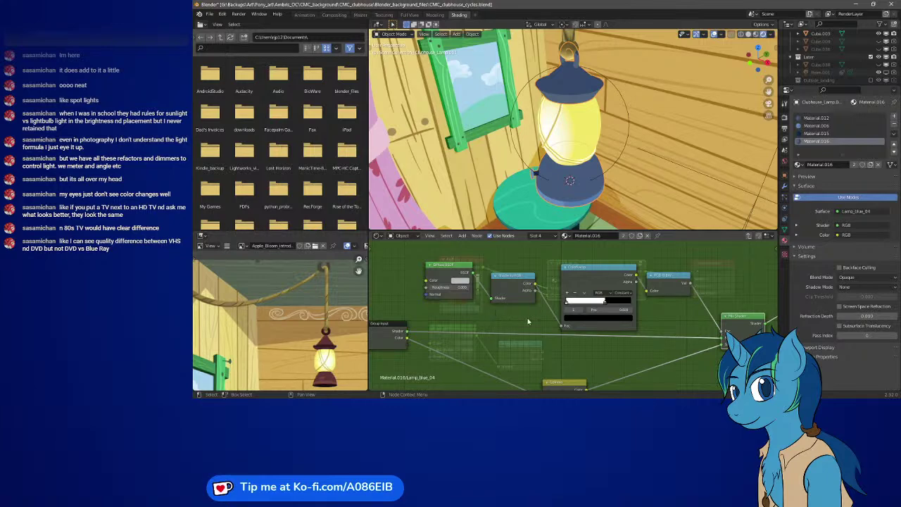
pyautogui.moveTo(492, 313); pyautogui.dragTo(584, 332, button='middle')
pyautogui.press('Tab')
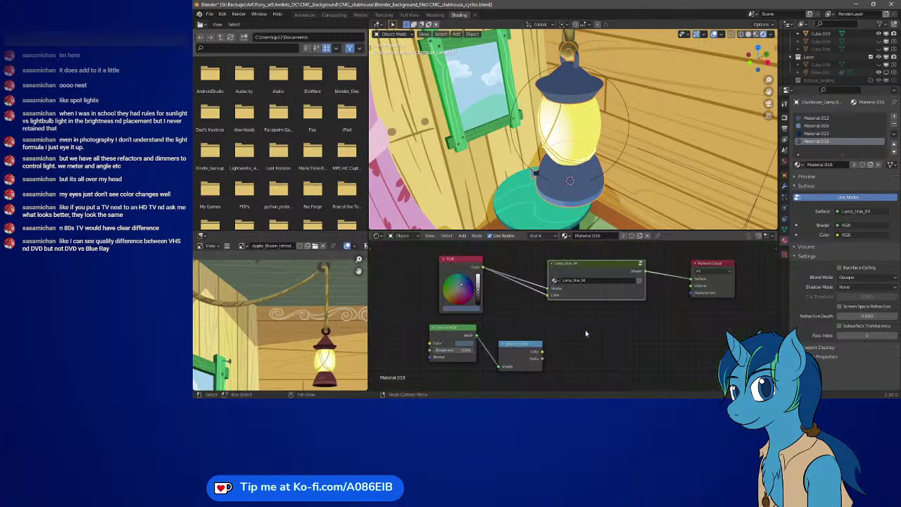
# Give Material.015 a single-user copy of its toon group, renamed Lamp_blue_03
pyautogui.click(817, 133)
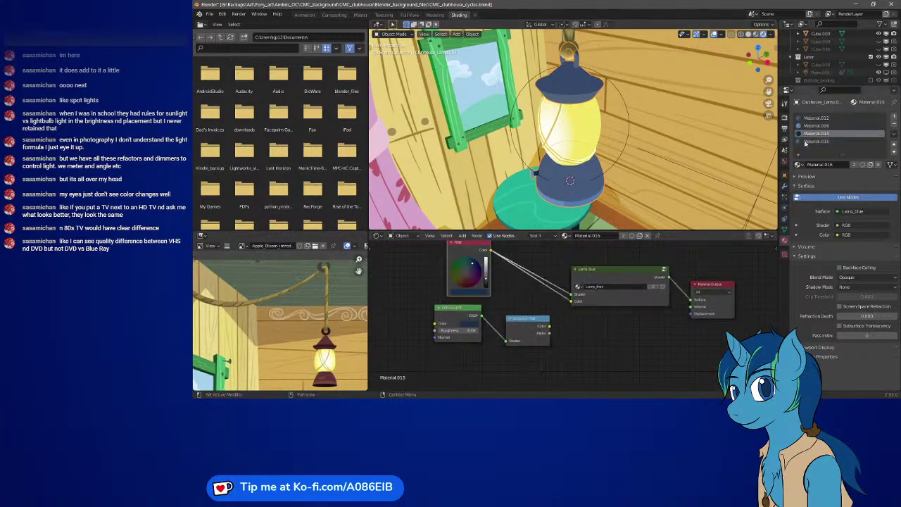
pyautogui.click(652, 288)
pyautogui.click(630, 287)
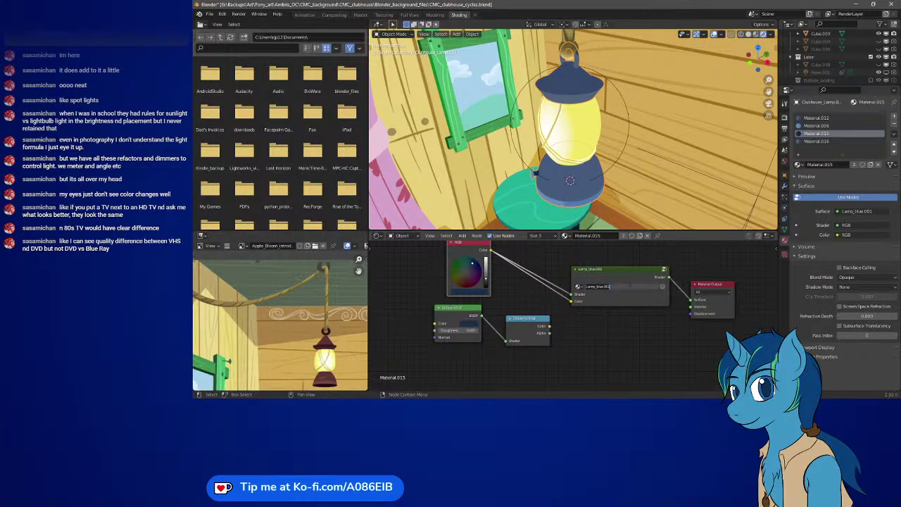
pyautogui.press('BackSpace')
pyautogui.press('BackSpace')
pyautogui.press('BackSpace')
pyautogui.press('BackSpace')
pyautogui.write('_03')
pyautogui.press('Return')
# Inside Lamp_blue_03, shift the ColorRamp stop slightly left, then select Material.006
pyautogui.press('Tab')
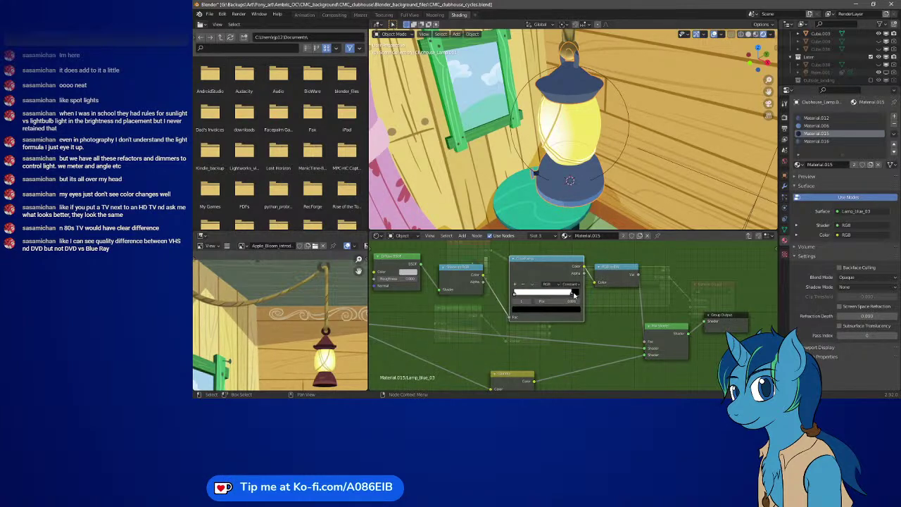
pyautogui.moveTo(584, 211); pyautogui.dragTo(591, 159, button='middle')
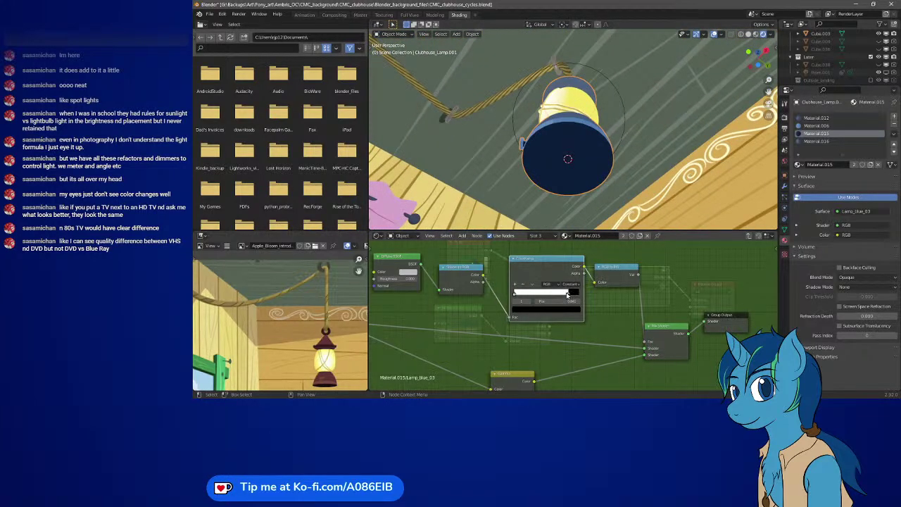
pyautogui.moveTo(562, 299)
pyautogui.mouseDown()
pyautogui.moveTo(521, 299)
pyautogui.moveTo(563, 298)
pyautogui.moveTo(552, 298)
pyautogui.mouseUp()
pyautogui.moveTo(594, 120); pyautogui.dragTo(597, 162, button='middle')
pyautogui.click(817, 126)
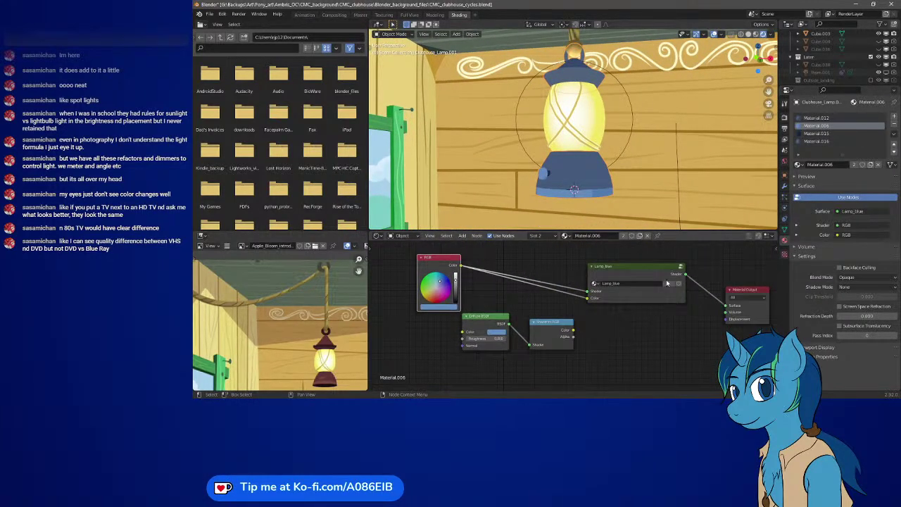
# Make Material.006's toon group a single-user copy named Lamp_blue_02 and enter it
pyautogui.click(667, 285)
pyautogui.scroll(3, 569, 327)
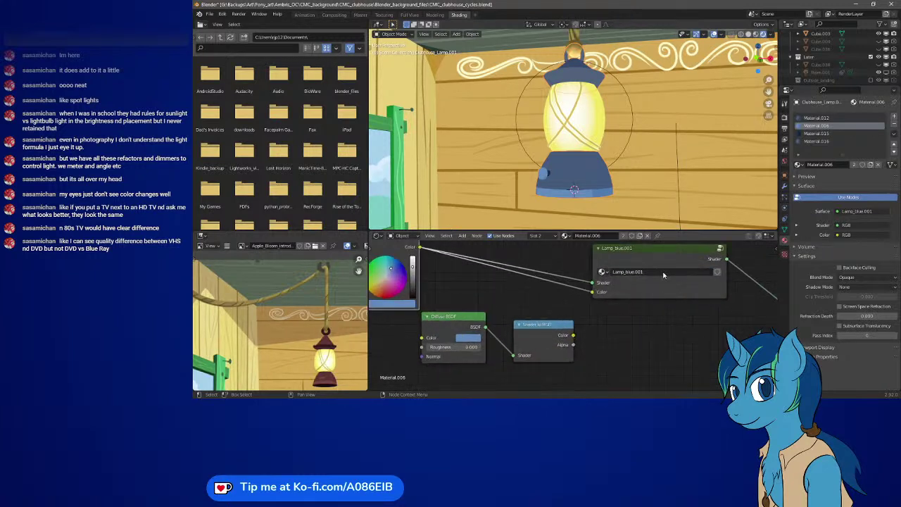
pyautogui.scroll(2, 568, 327)
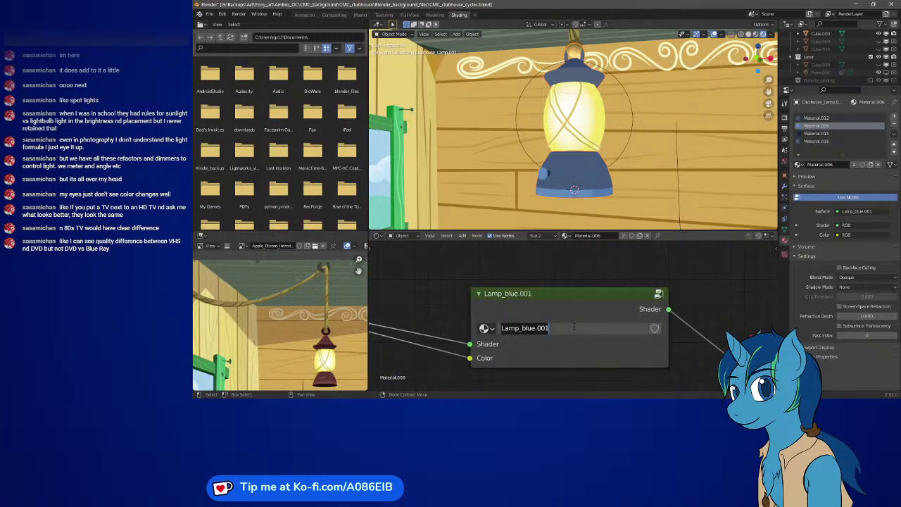
pyautogui.doubleClick(574, 327)
pyautogui.press('BackSpace')
pyautogui.press('BackSpace')
pyautogui.press('BackSpace')
pyautogui.press('BackSpace')
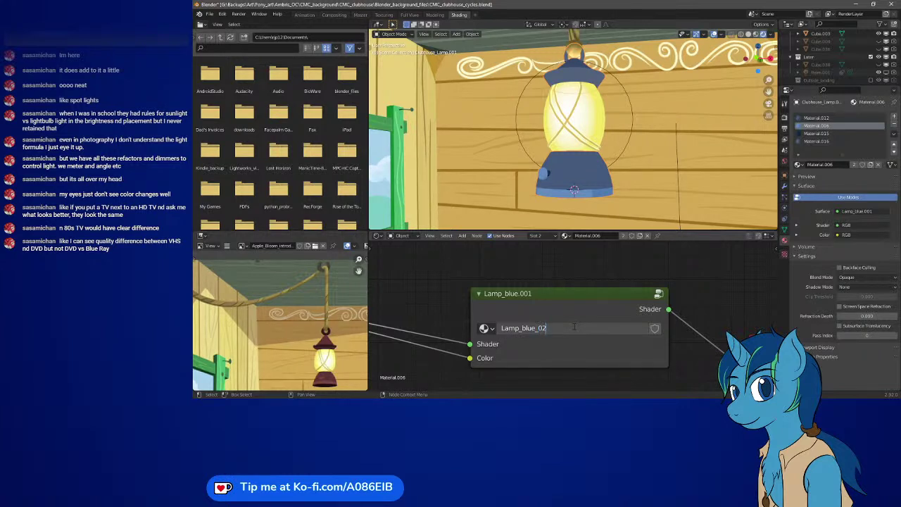
pyautogui.press('Return')
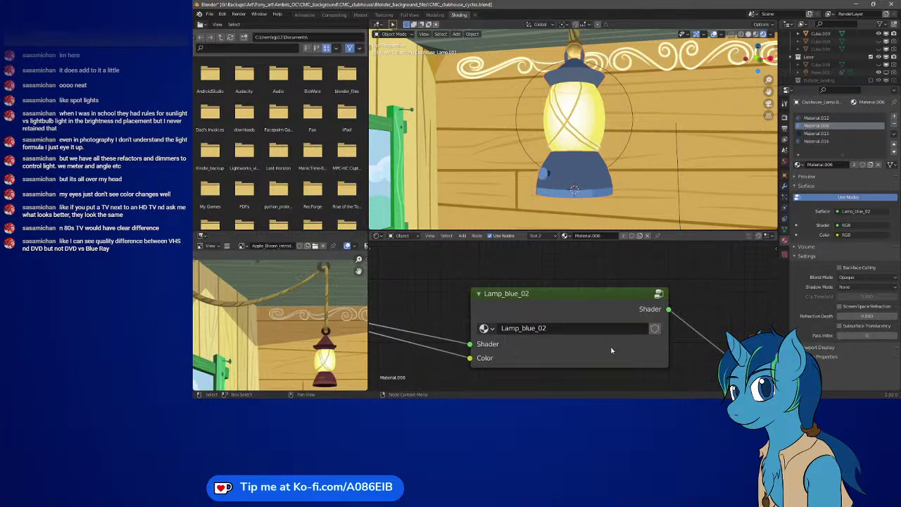
pyautogui.scroll(-5, 610, 350)
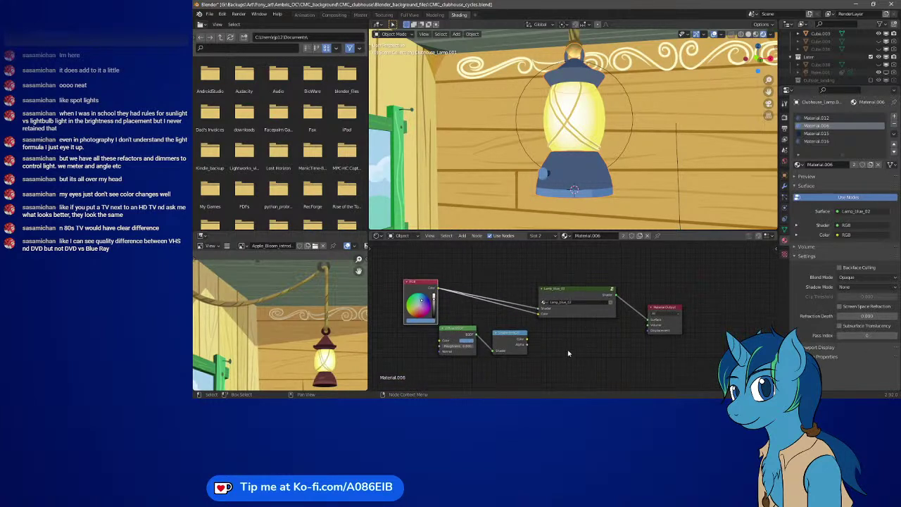
pyautogui.click(587, 313)
pyautogui.press('Tab')
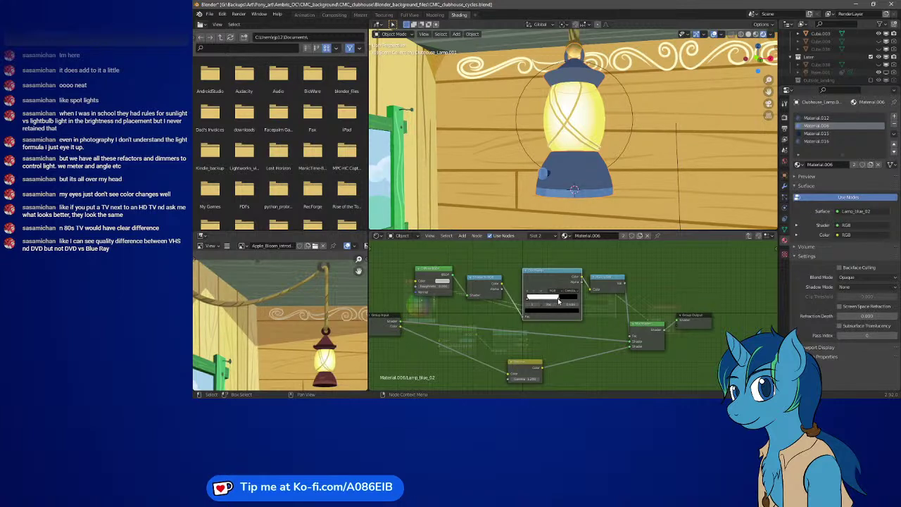
# Set the Lamp_blue_02 ColorRamp stop position to 0.4 and exit the group
pyautogui.moveTo(559, 301); pyautogui.dragTo(570, 308)
pyautogui.click(578, 309)
pyautogui.write('0.4')
pyautogui.press('Return')
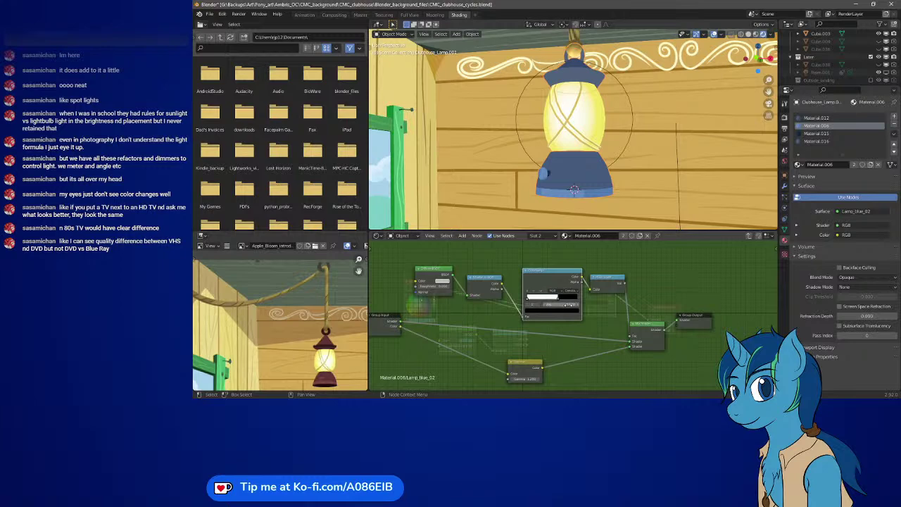
pyautogui.moveTo(564, 190)
pyautogui.mouseDown(button='middle')
pyautogui.moveTo(694, 188)
pyautogui.moveTo(436, 179)
pyautogui.moveTo(574, 195)
pyautogui.mouseUp(button='middle')
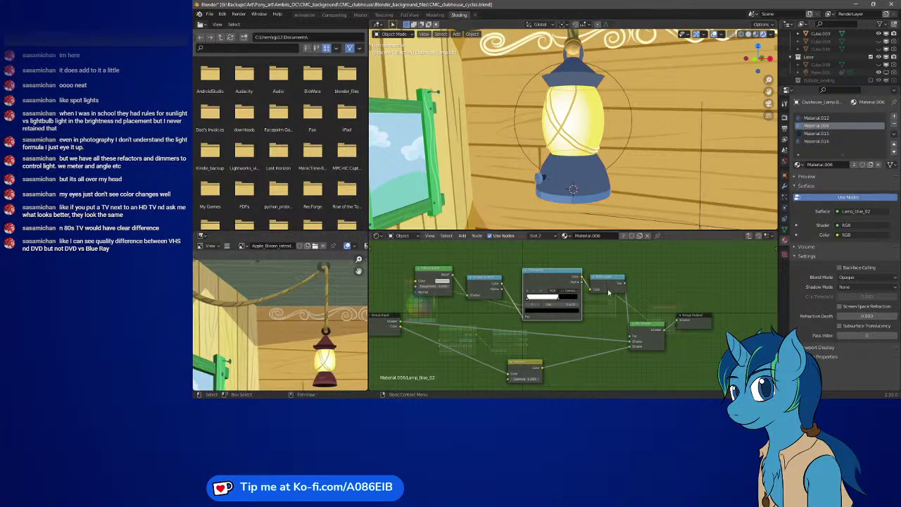
pyautogui.press('Tab')
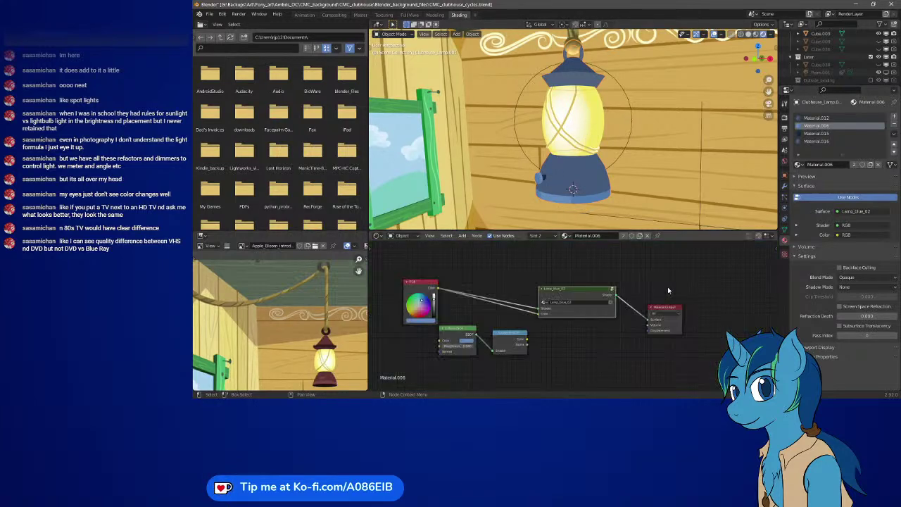
# Select Material.012, rename its toon group Lamp_blue_01 and enter it
pyautogui.click(818, 117)
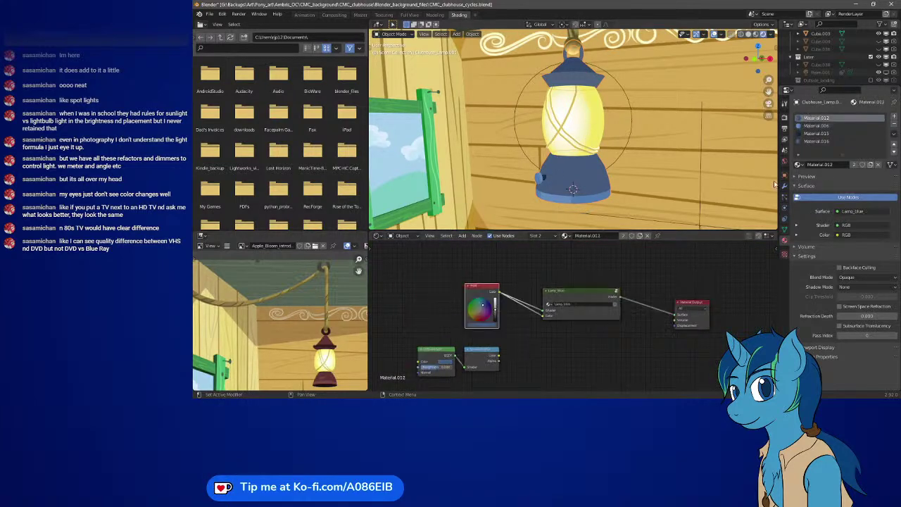
pyautogui.click(575, 304)
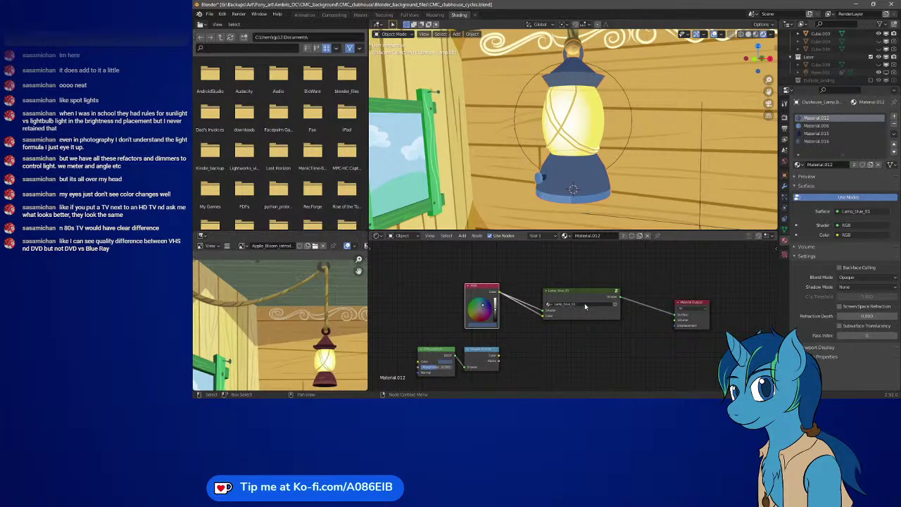
pyautogui.click(583, 318)
pyautogui.press('Tab')
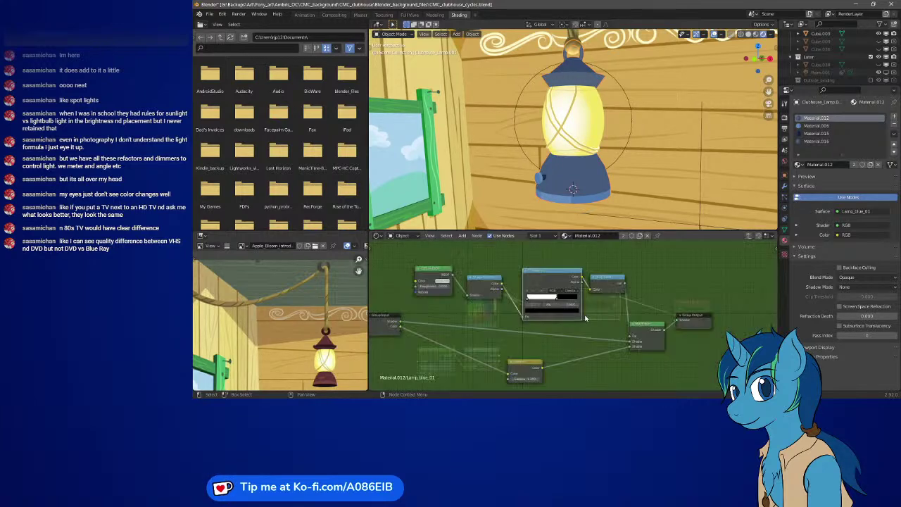
# Adjust the Lamp_blue_01 ramp stop position and Gamma value while checking the lantern shading
pyautogui.moveTo(577, 307); pyautogui.dragTo(578, 307)
pyautogui.moveTo(642, 179)
pyautogui.mouseDown(button='middle')
pyautogui.moveTo(541, 174)
pyautogui.moveTo(682, 198)
pyautogui.moveTo(648, 176)
pyautogui.moveTo(636, 180)
pyautogui.mouseUp(button='middle')
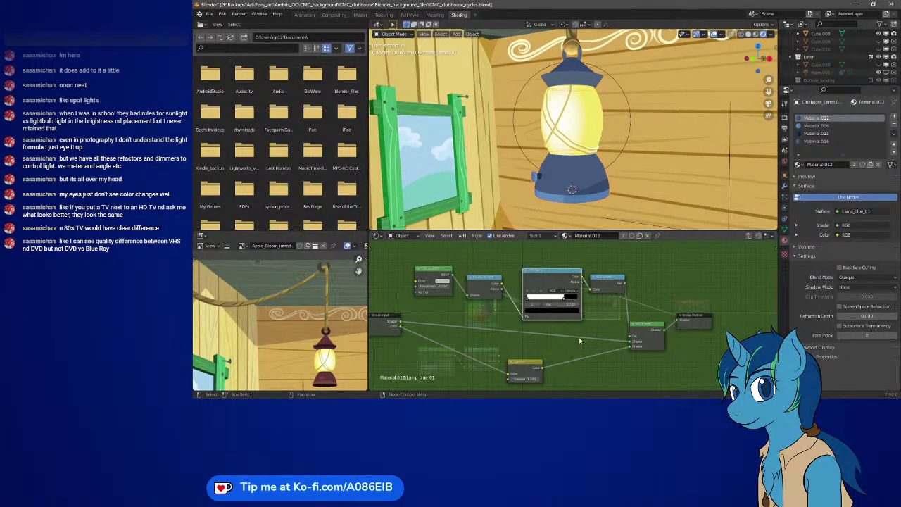
pyautogui.click(540, 380)
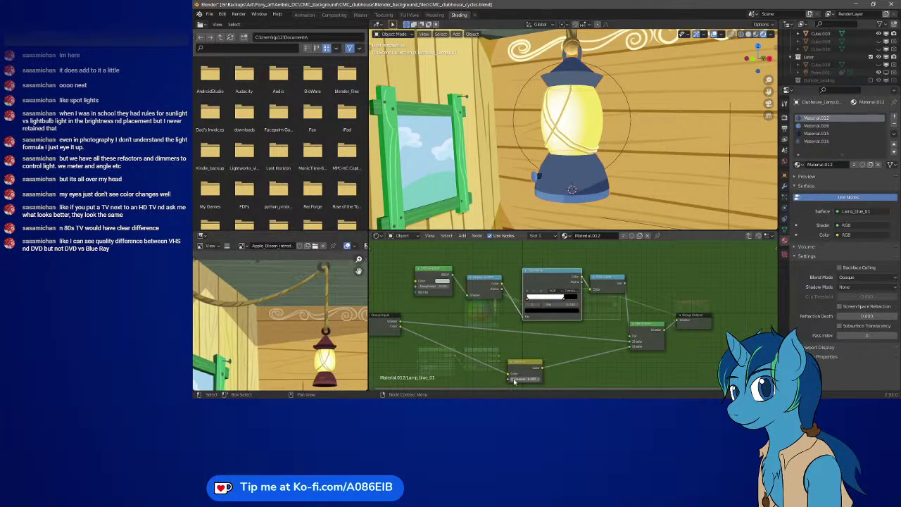
pyautogui.moveTo(514, 381); pyautogui.dragTo(538, 382)
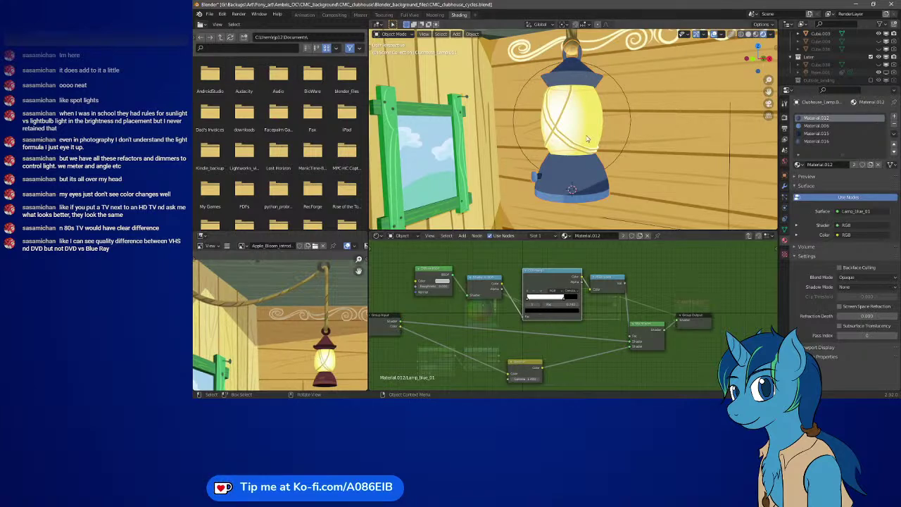
pyautogui.moveTo(590, 173); pyautogui.dragTo(604, 187, button='middle')
pyautogui.scroll(-4, 607, 179)
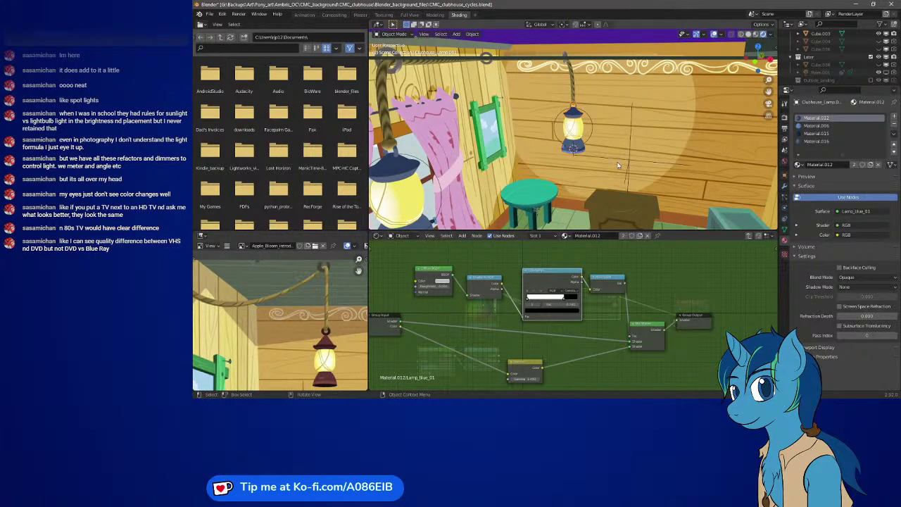
# Move point light Point.002 left onto the hanging lantern so it lights the wooden wall
pyautogui.scroll(-1, 617, 165)
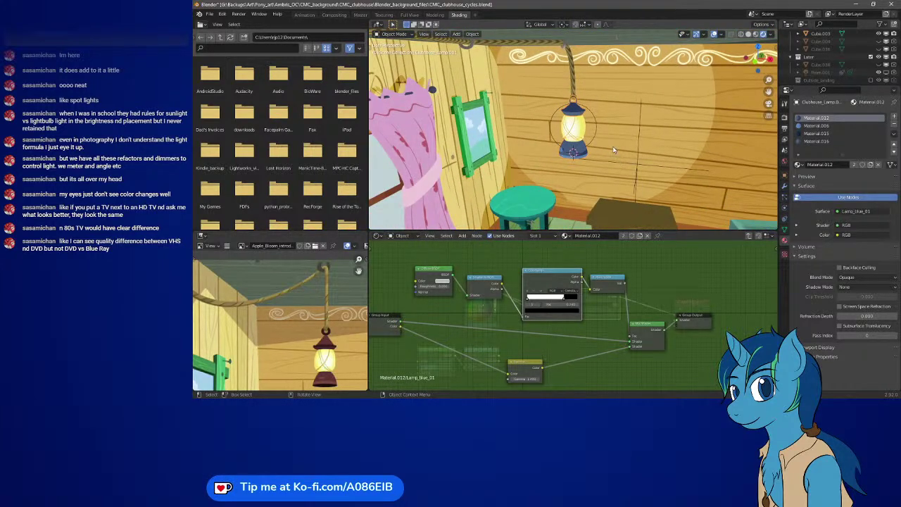
pyautogui.click(595, 128)
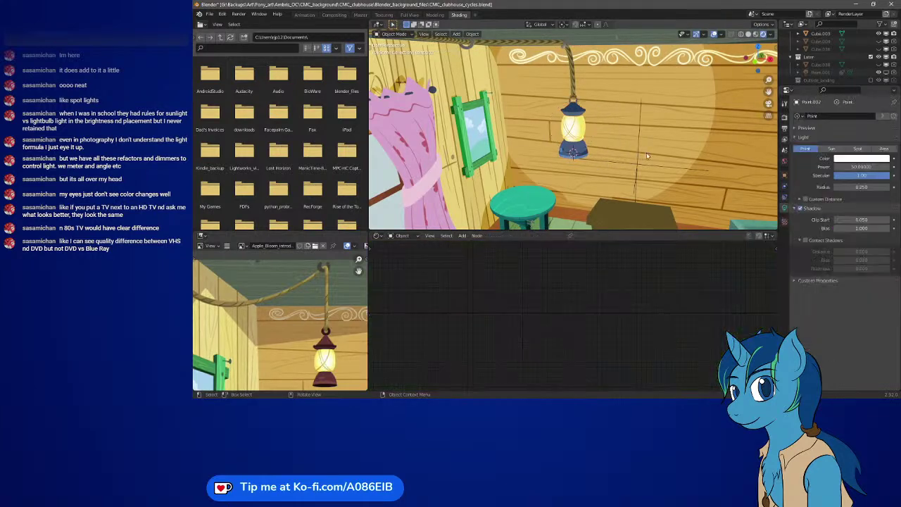
pyautogui.press('g')
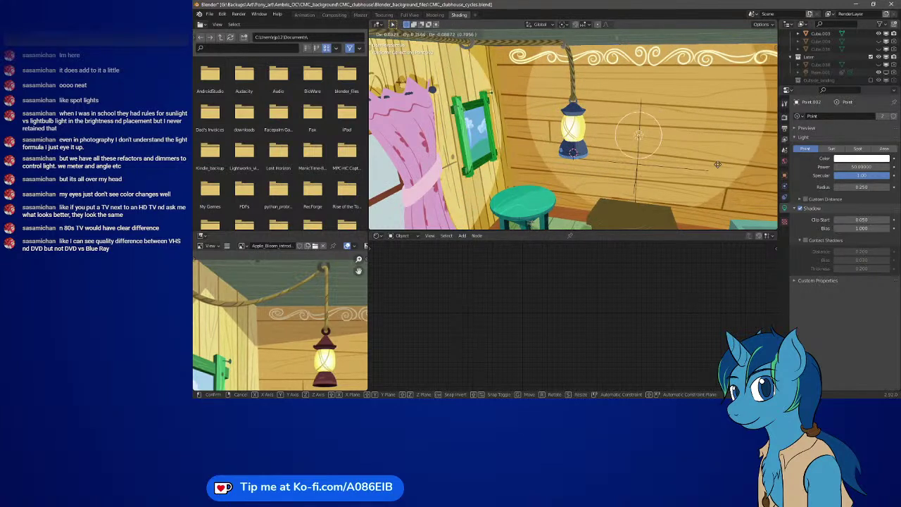
pyautogui.click(642, 181)
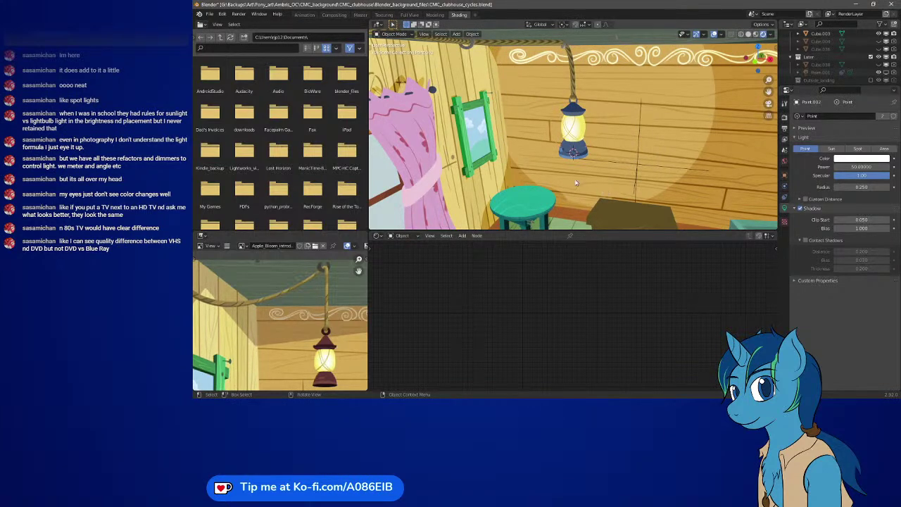
pyautogui.scroll(8, 576, 170)
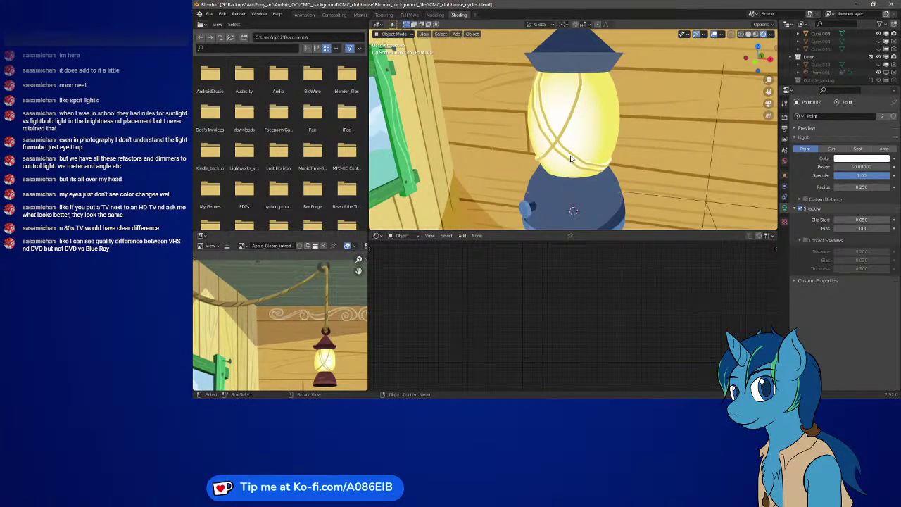
# Select the lantern glass and spread out its Material Output and Principled BSDF nodes
pyautogui.click(572, 158)
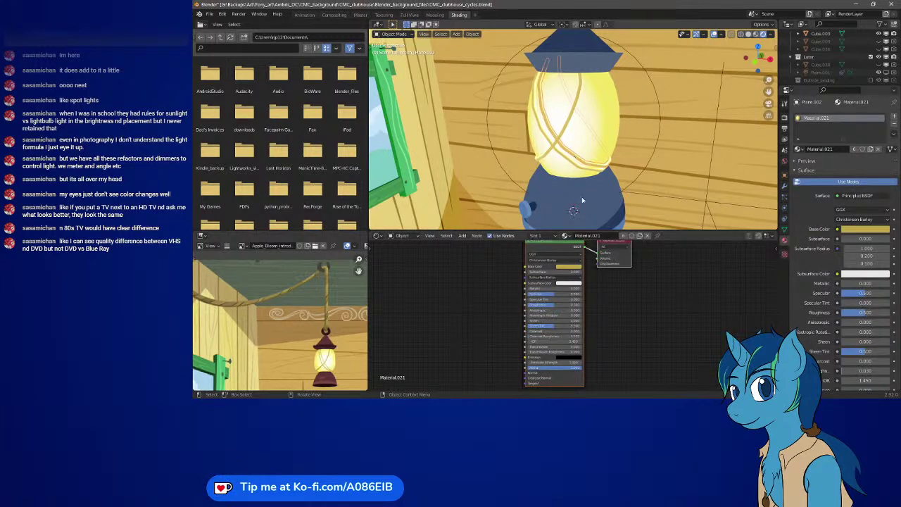
pyautogui.moveTo(641, 267); pyautogui.dragTo(630, 287, button='middle')
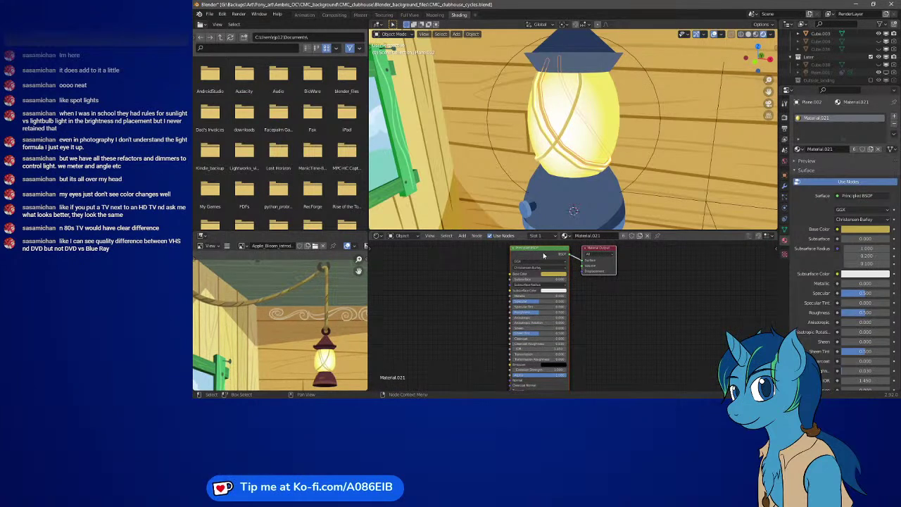
pyautogui.moveTo(543, 256); pyautogui.dragTo(511, 259, button='middle')
pyautogui.moveTo(514, 257); pyautogui.dragTo(675, 263)
pyautogui.moveTo(479, 259)
pyautogui.mouseDown()
pyautogui.moveTo(535, 269)
pyautogui.moveTo(549, 260)
pyautogui.moveTo(484, 252)
pyautogui.mouseUp()
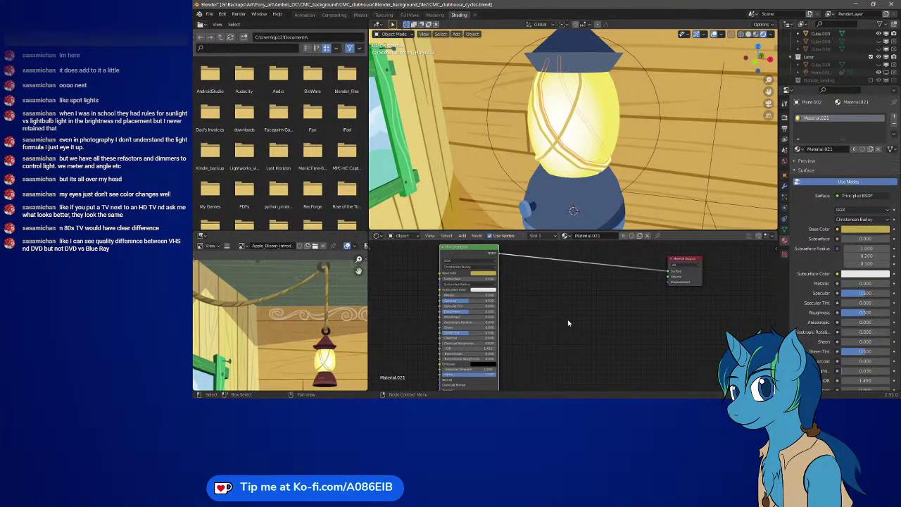
pyautogui.moveTo(562, 318); pyautogui.dragTo(620, 331, button='middle')
pyautogui.moveTo(535, 272); pyautogui.dragTo(531, 253)
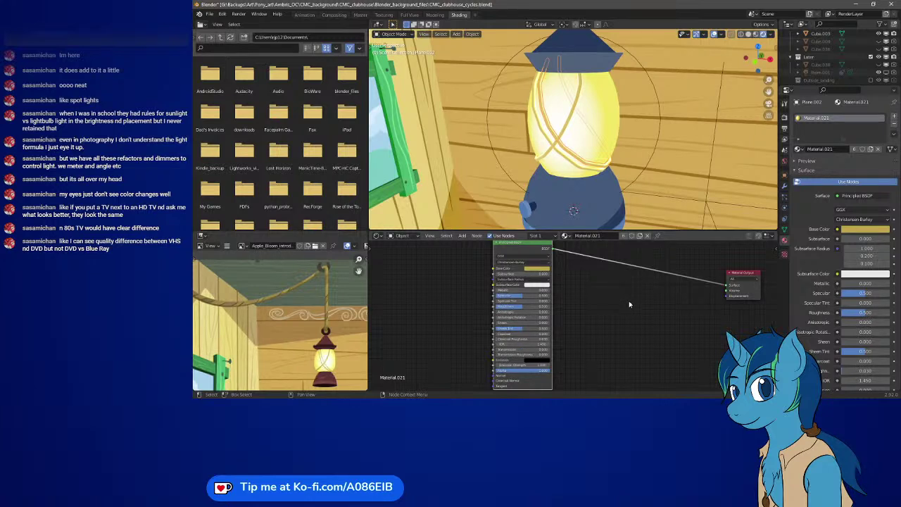
pyautogui.moveTo(631, 304); pyautogui.dragTo(572, 312, button='middle')
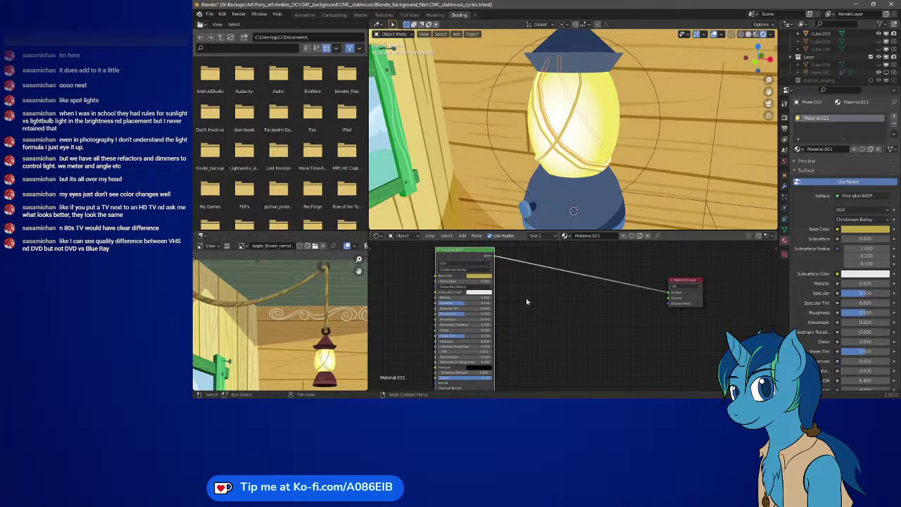
pyautogui.moveTo(520, 299); pyautogui.dragTo(514, 335, button='middle')
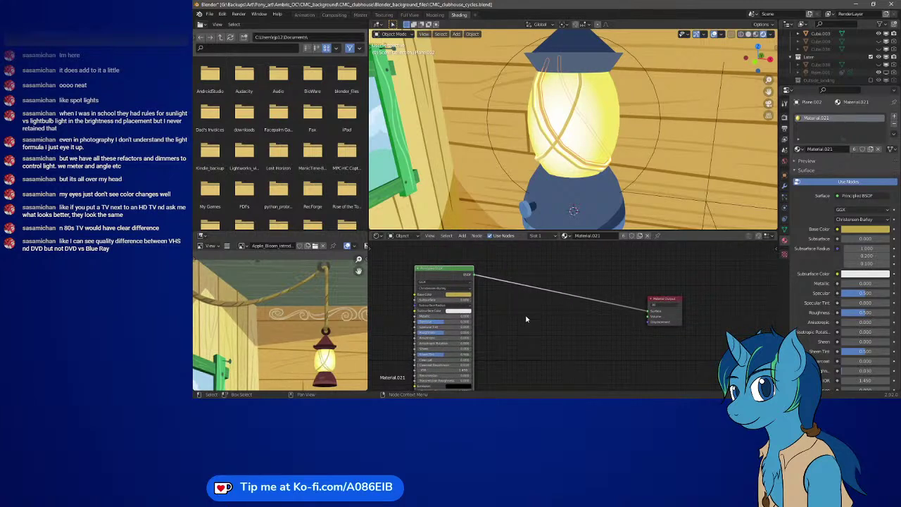
# Add an RGB node sampled from the BSDF's yellow base colour, wired into the output Surface
pyautogui.hotkey('shift', 'a')
pyautogui.moveTo(524, 316)
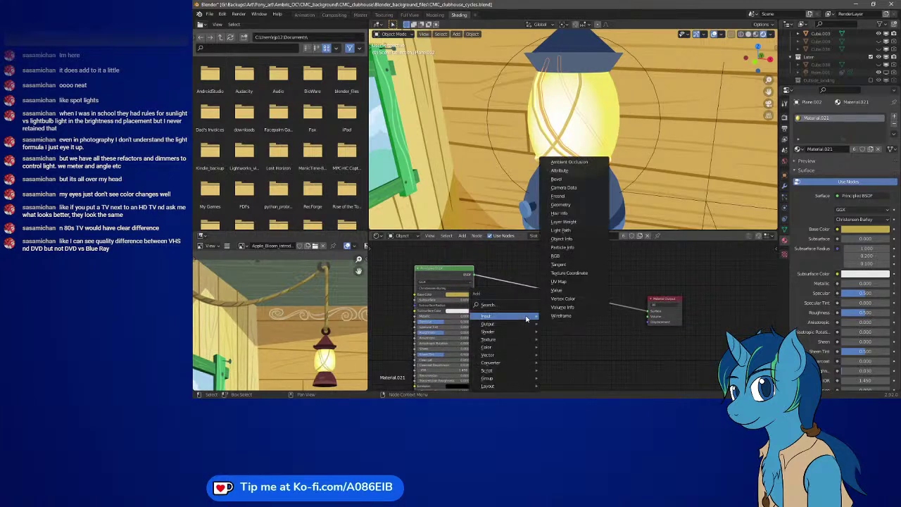
pyautogui.click(566, 258)
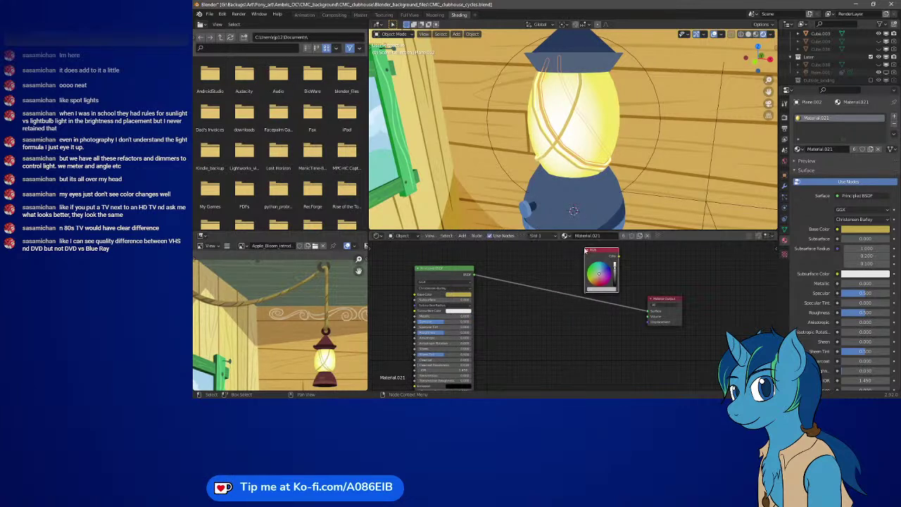
pyautogui.click(601, 288)
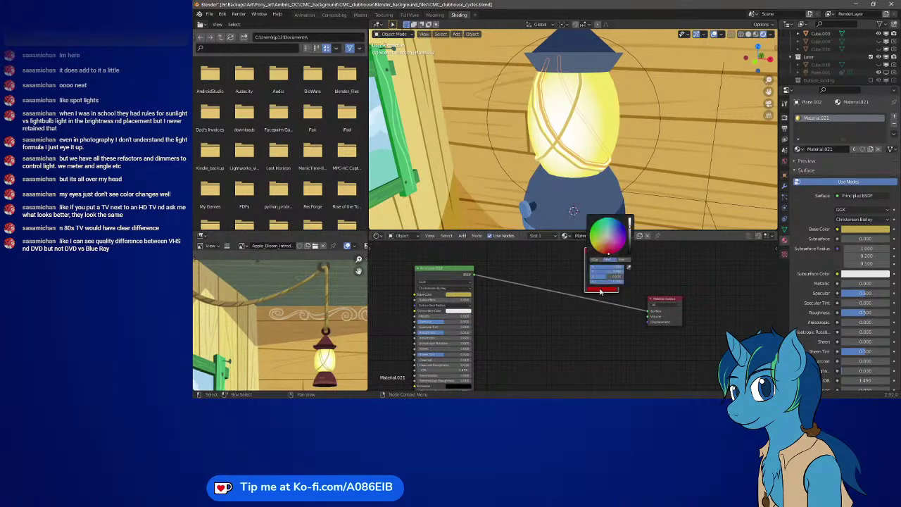
pyautogui.click(628, 267)
pyautogui.click(466, 294)
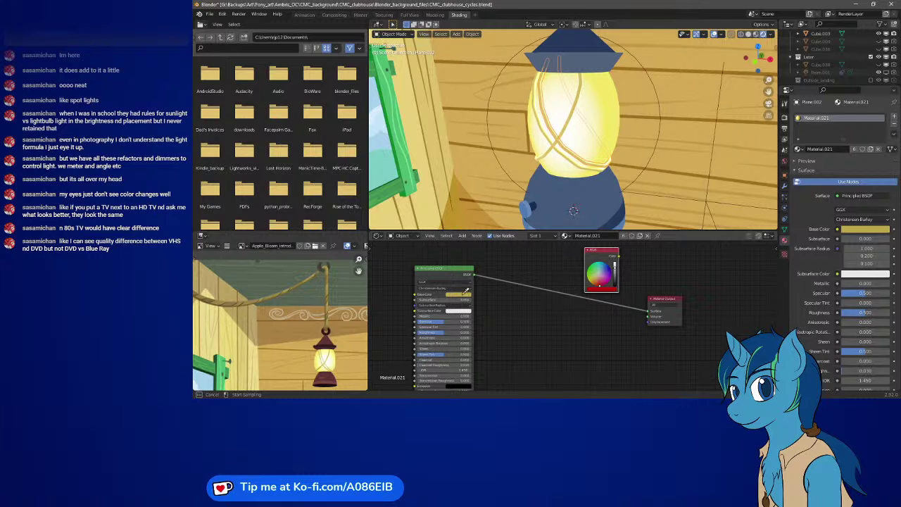
pyautogui.moveTo(617, 258); pyautogui.dragTo(646, 310)
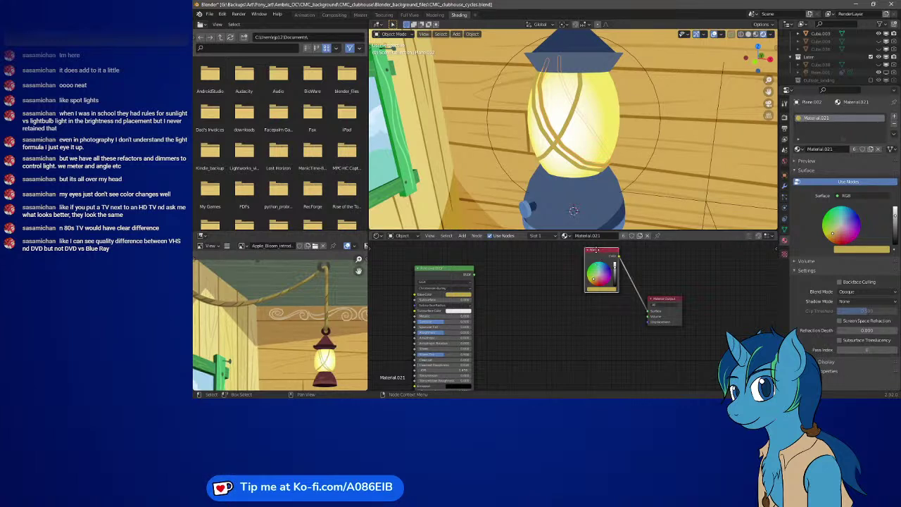
# Delete the Principled BSDF and check the flat yellow lantern glass in the viewport
pyautogui.moveTo(600, 251); pyautogui.dragTo(509, 277)
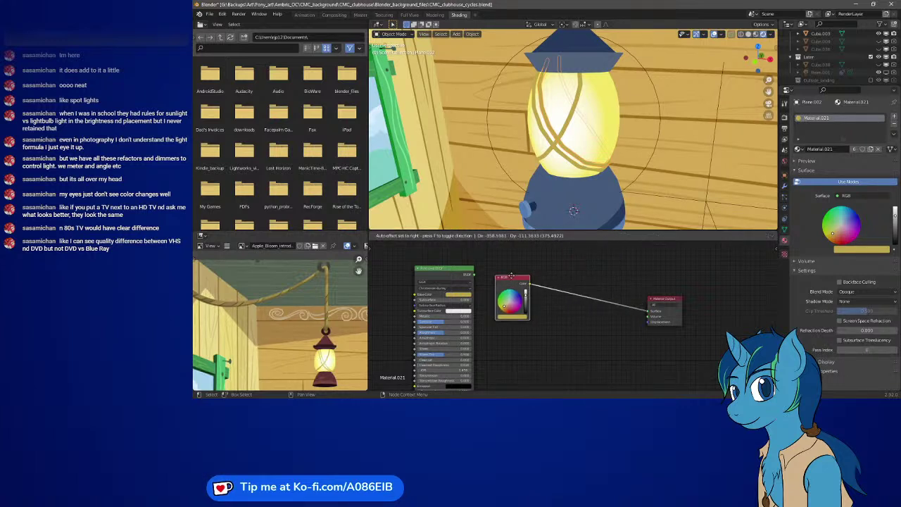
pyautogui.click(460, 274)
pyautogui.press('x')
pyautogui.moveTo(535, 148); pyautogui.dragTo(636, 153, button='middle')
pyautogui.scroll(3, 658, 139)
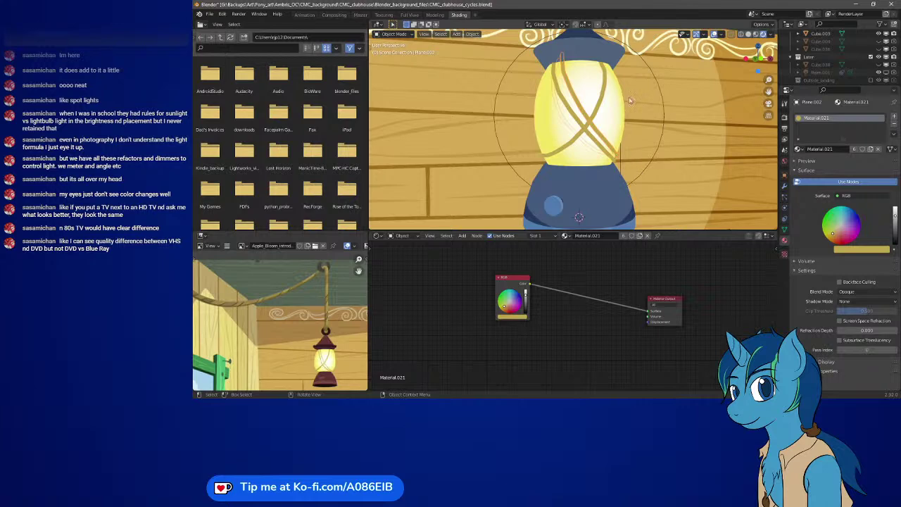
pyautogui.moveTo(632, 101); pyautogui.dragTo(609, 101, button='middle')
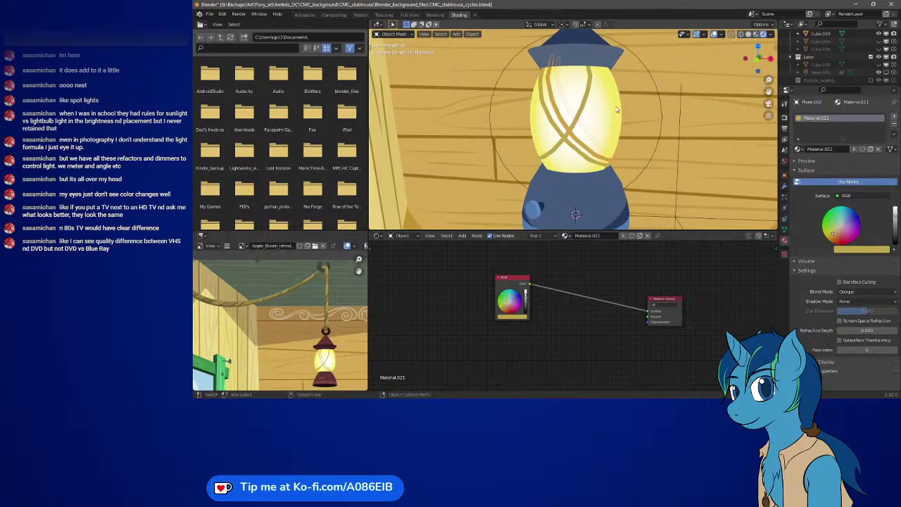
pyautogui.scroll(-8, 616, 165)
pyautogui.moveTo(616, 165)
pyautogui.mouseDown(button='middle')
pyautogui.moveTo(622, 154)
pyautogui.moveTo(623, 163)
pyautogui.moveTo(596, 158)
pyautogui.moveTo(610, 159)
pyautogui.mouseUp(button='middle')
pyautogui.scroll(5, 598, 158)
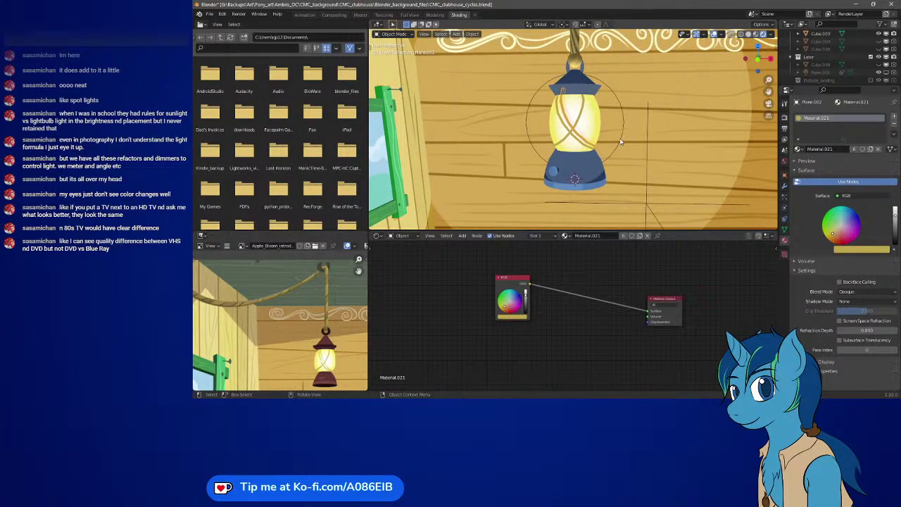
pyautogui.moveTo(620, 142); pyautogui.dragTo(583, 164, button='middle')
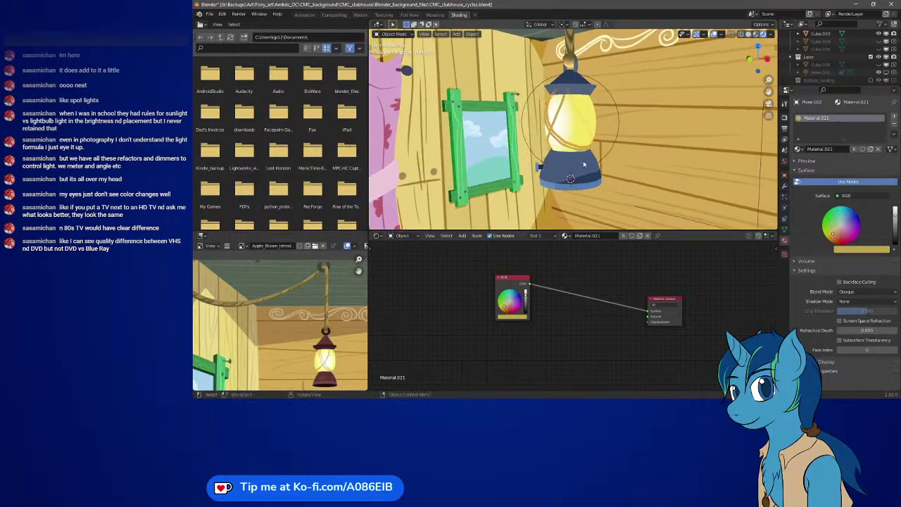
pyautogui.scroll(-8, 575, 184)
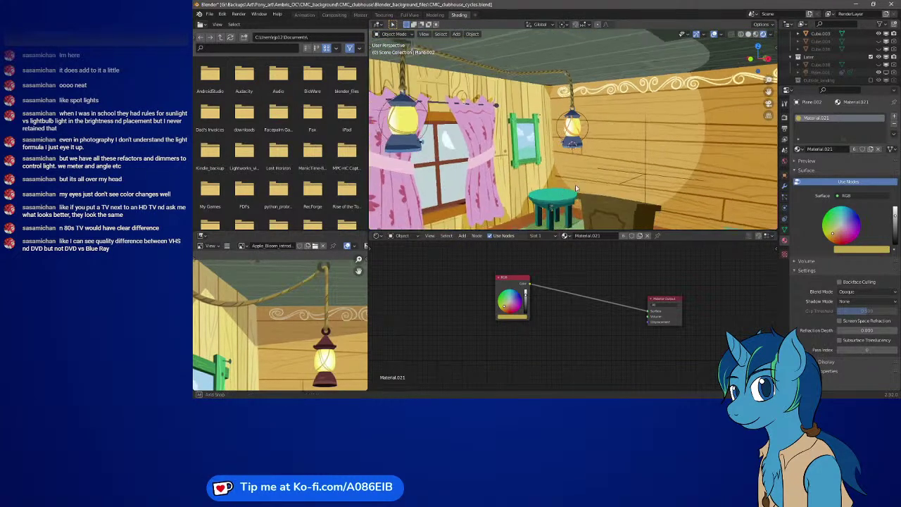
pyautogui.scroll(6, 575, 184)
pyautogui.scroll(-6, 579, 179)
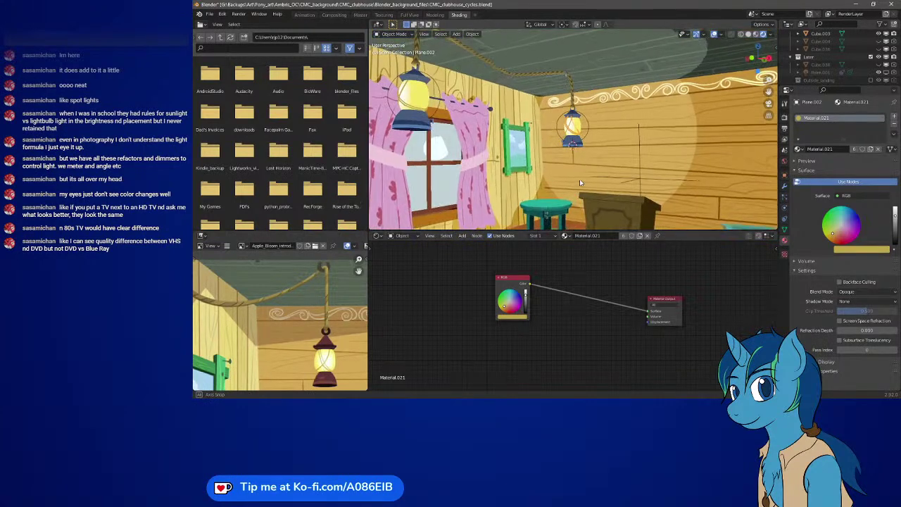
pyautogui.moveTo(580, 179); pyautogui.dragTo(532, 168, button='middle')
pyautogui.scroll(5, 562, 189)
pyautogui.scroll(-5, 577, 182)
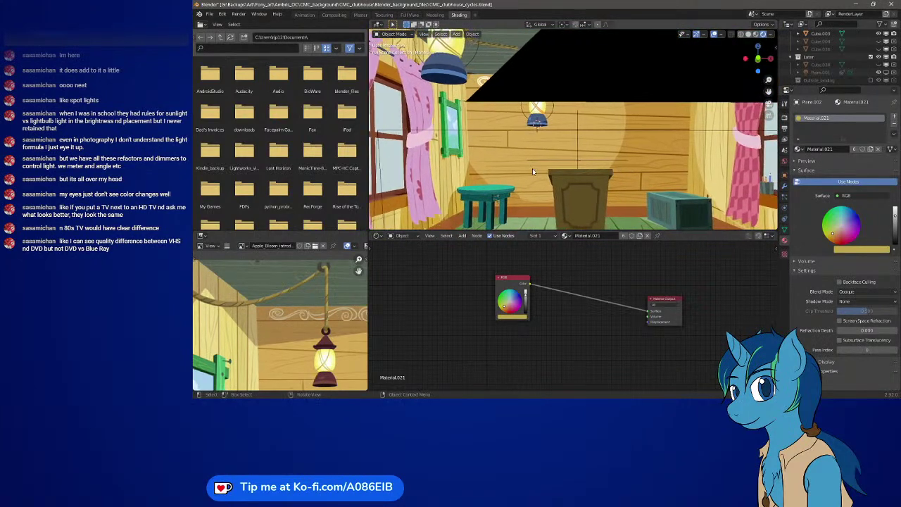
# Select the curtain tie, rearrange its Magic Texture and ColorRamp nodes, and move the ramp stop to 0.531
pyautogui.click(419, 139)
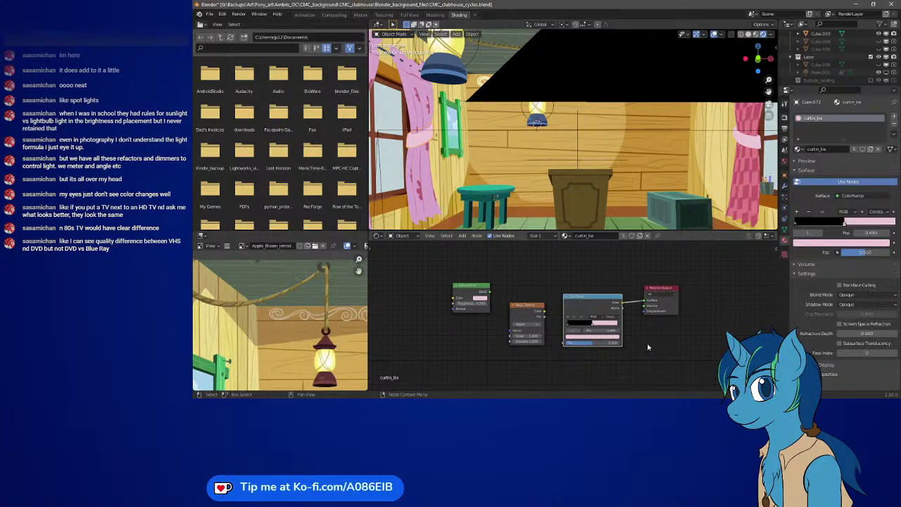
pyautogui.scroll(2, 637, 330)
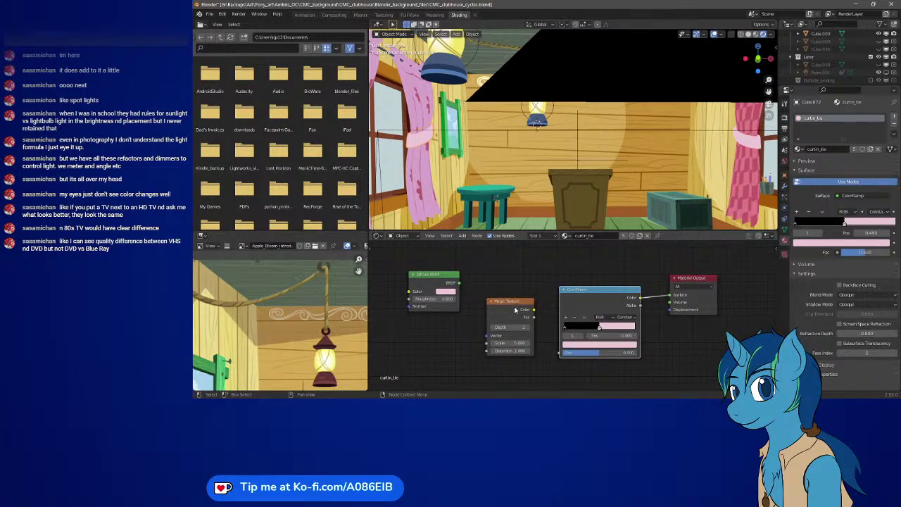
pyautogui.moveTo(515, 309); pyautogui.dragTo(494, 293)
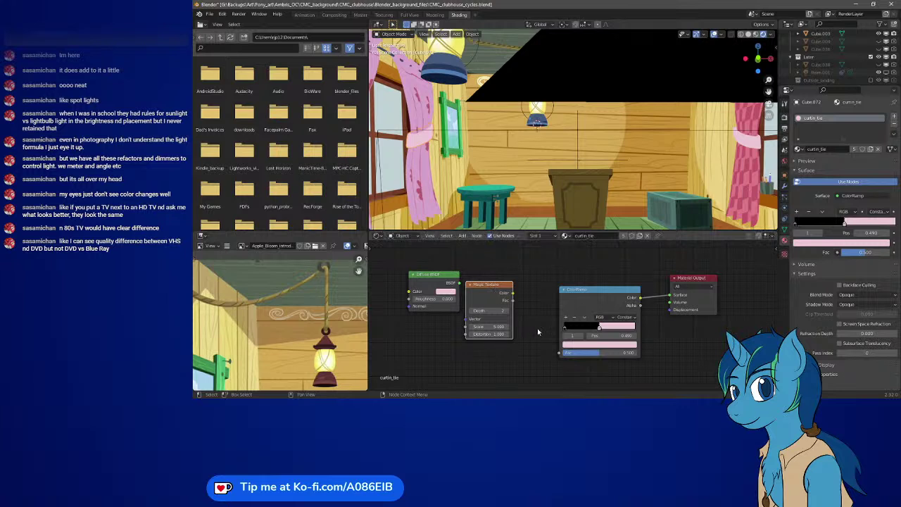
pyautogui.click(599, 328)
pyautogui.press('g')
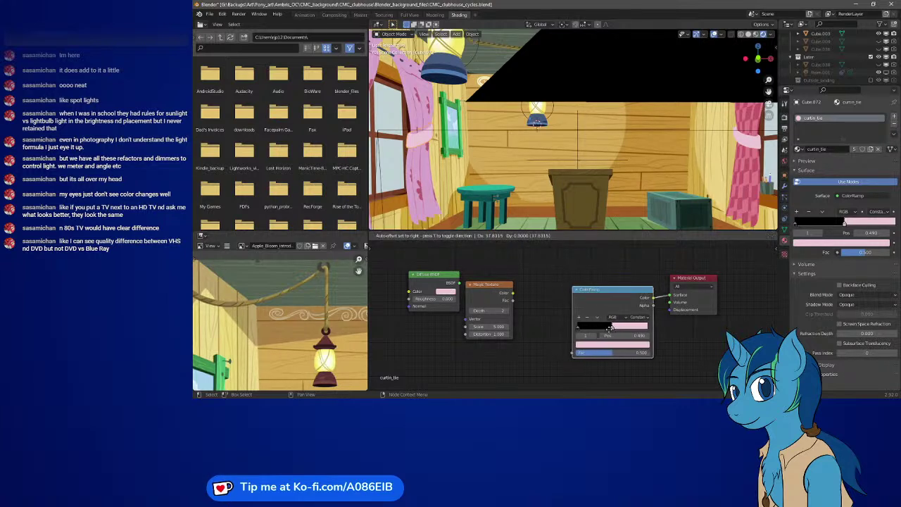
pyautogui.click(593, 332)
pyautogui.press('g')
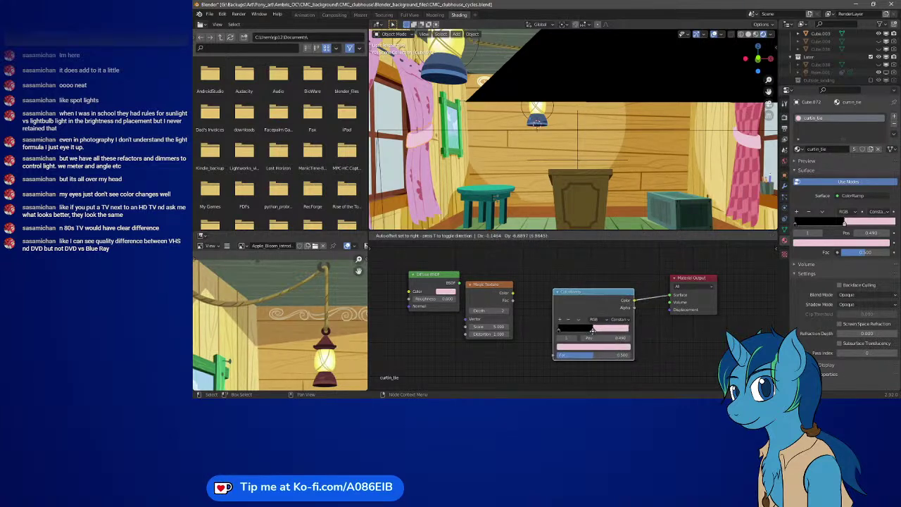
pyautogui.click(584, 331)
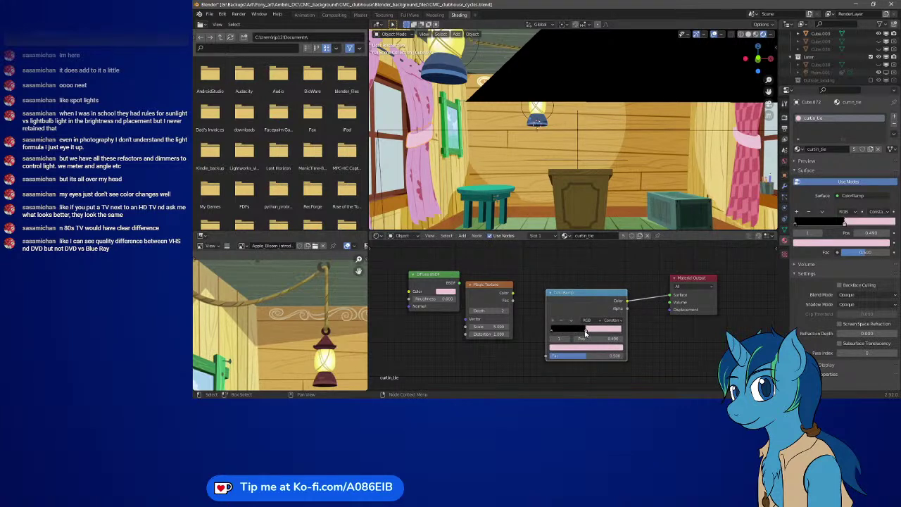
pyautogui.moveTo(585, 333)
pyautogui.mouseDown()
pyautogui.moveTo(593, 331)
pyautogui.moveTo(583, 333)
pyautogui.mouseUp()
# Add an RGB node sampled to the curtain tie's pink and connect it to the material Surface
pyautogui.hotkey('shift', 'a')
pyautogui.moveTo(548, 259)
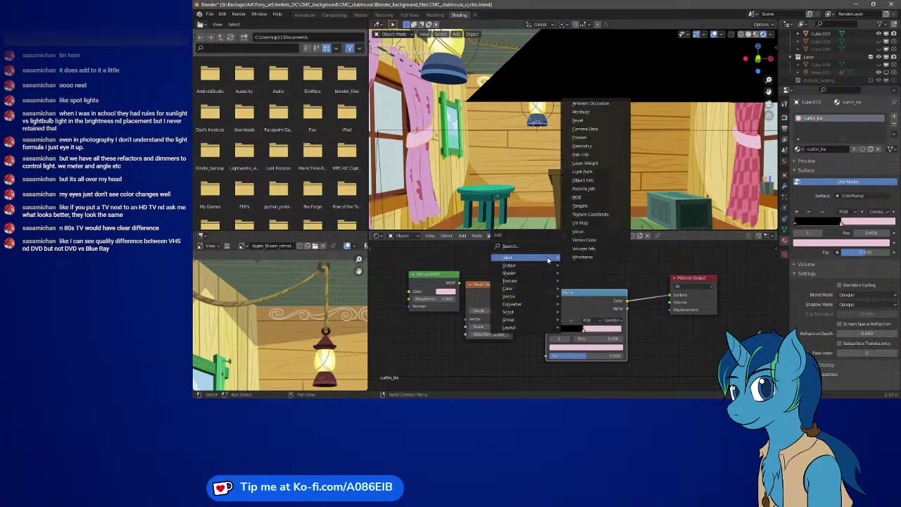
pyautogui.click(590, 199)
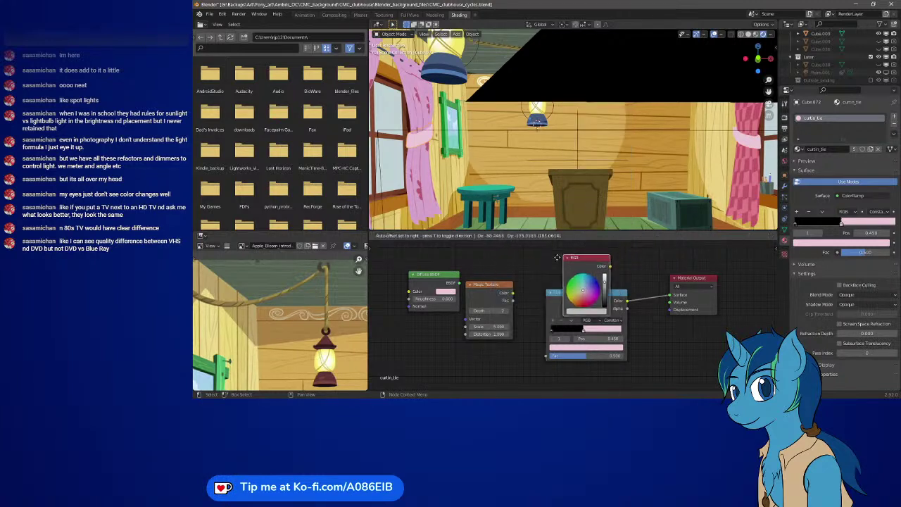
pyautogui.click(588, 347)
pyautogui.click(606, 316)
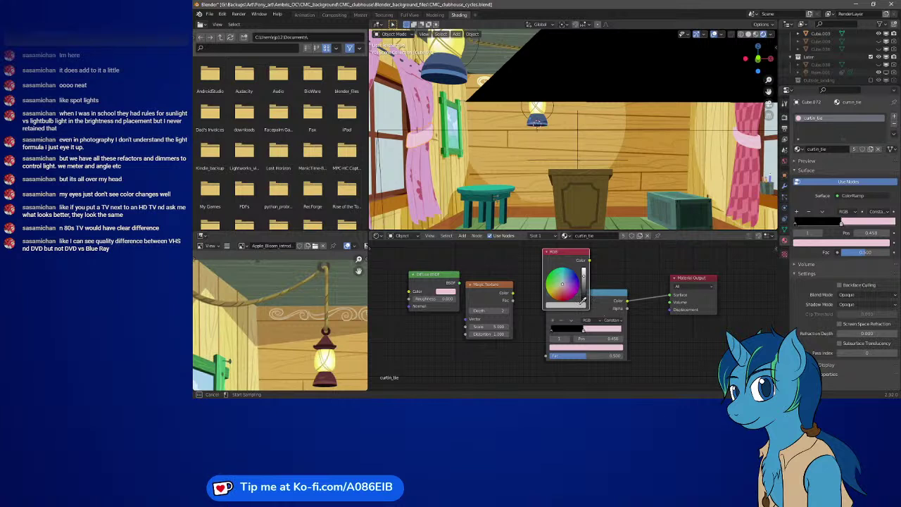
pyautogui.click(595, 329)
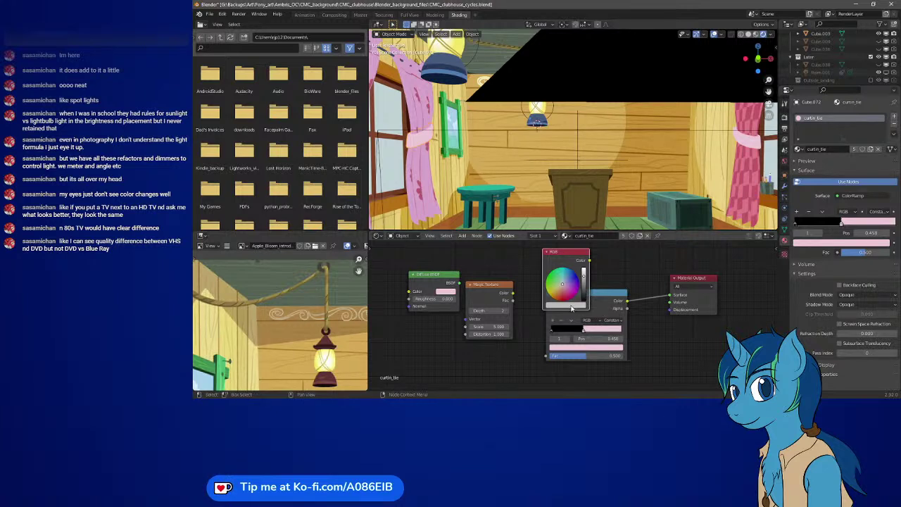
pyautogui.click(607, 315)
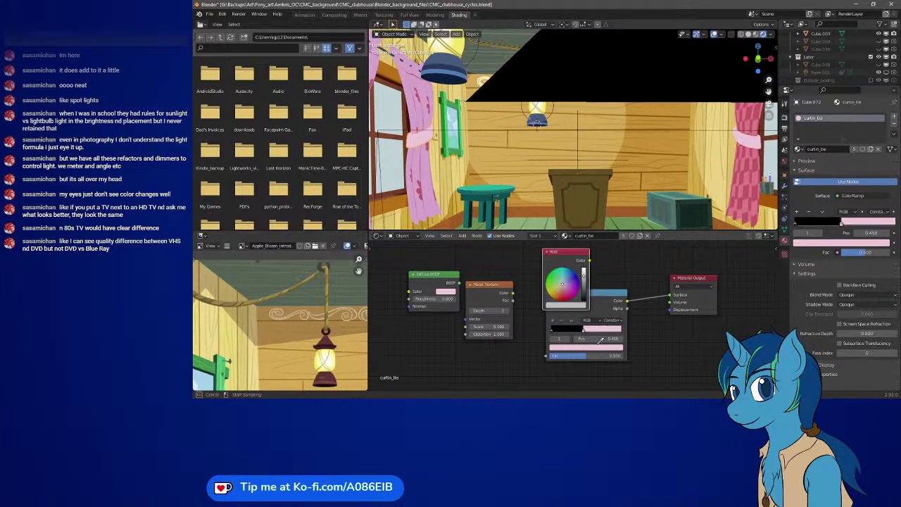
pyautogui.click(598, 343)
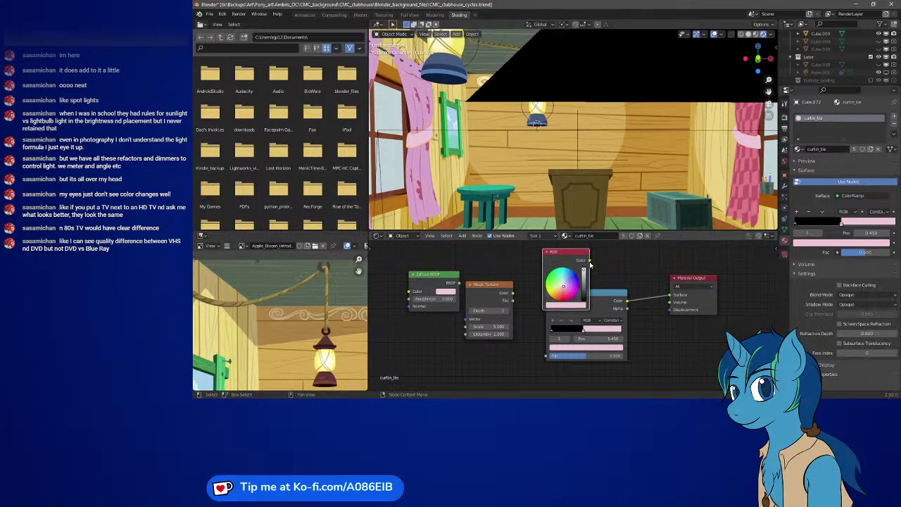
pyautogui.moveTo(590, 264); pyautogui.dragTo(669, 294)
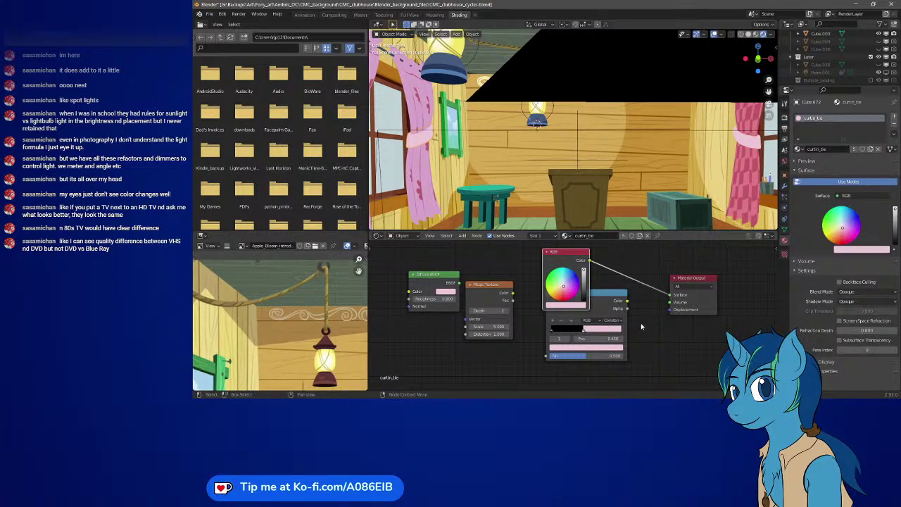
# Delete the ColorRamp and Magic Texture, keep the Diffuse BSDF, and reconnect RGB to Surface
pyautogui.click(598, 311)
pyautogui.press('x')
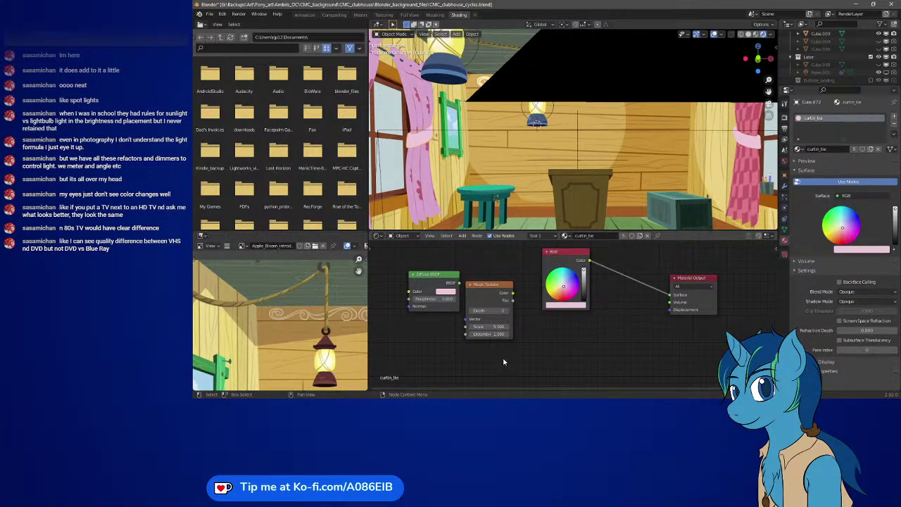
pyautogui.click(493, 301)
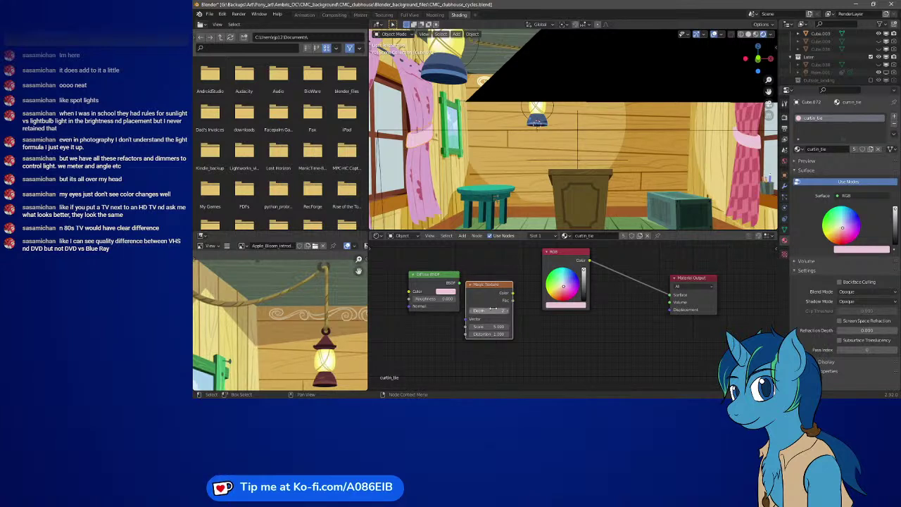
pyautogui.press('x')
pyautogui.click(436, 285)
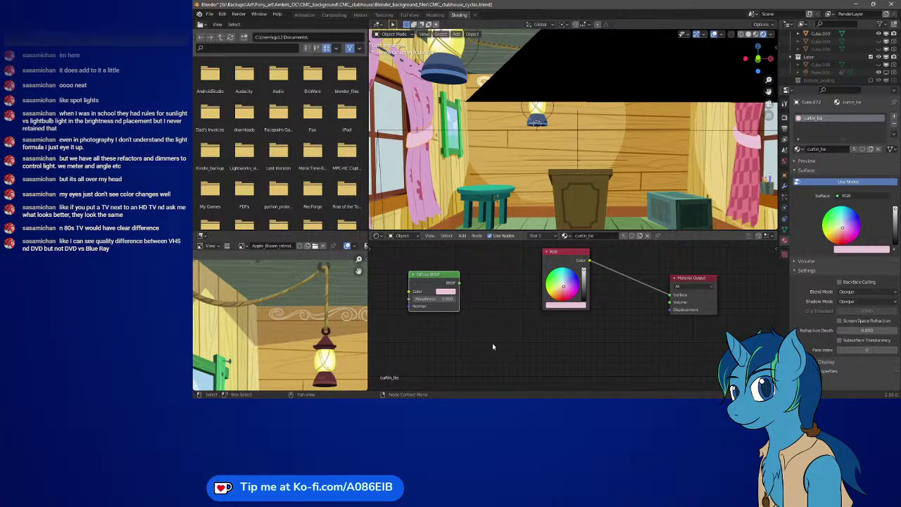
pyautogui.press('x')
pyautogui.press('ctrl')
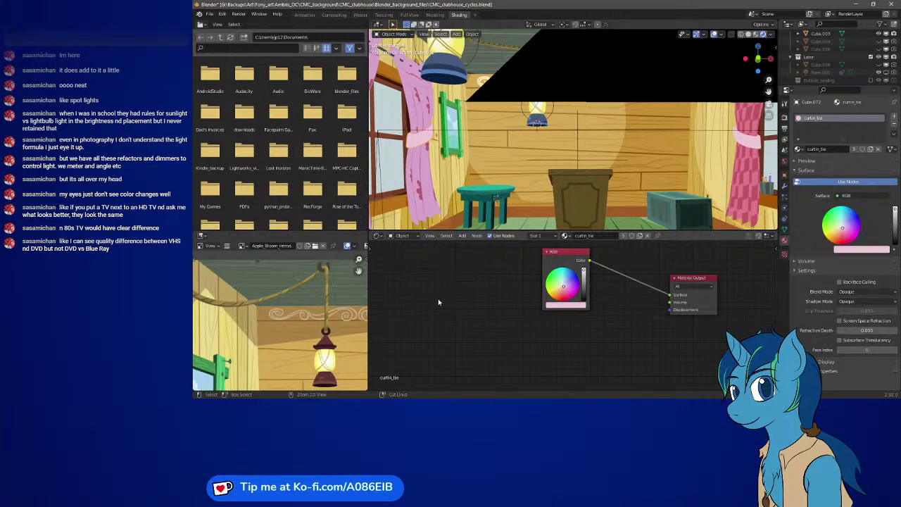
pyautogui.hotkey('ctrl', 'z')
pyautogui.moveTo(433, 280); pyautogui.dragTo(669, 294)
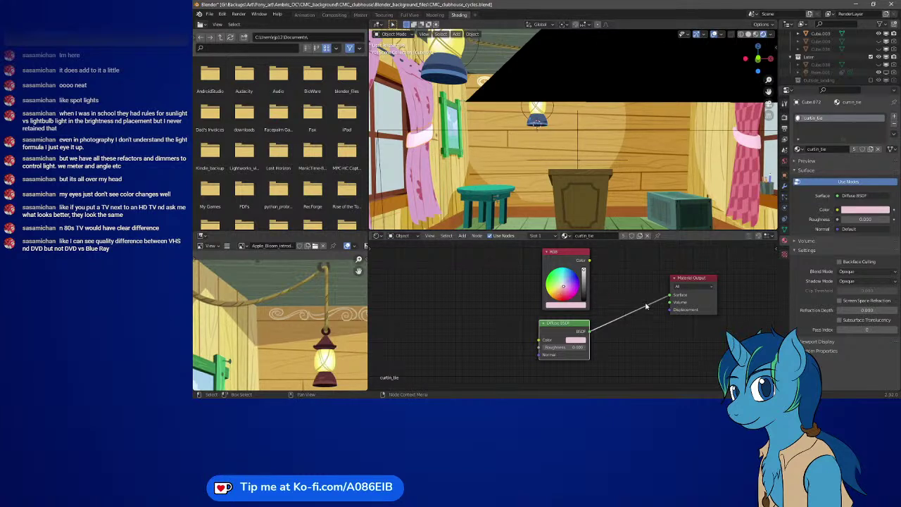
pyautogui.moveTo(588, 260); pyautogui.dragTo(670, 295)
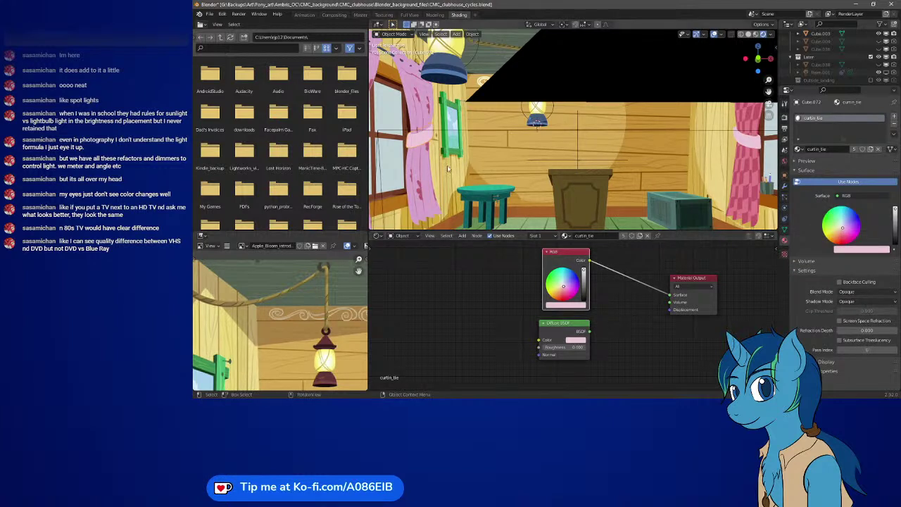
# Select the right curtain and rearrange its Material Output, Diffuse BSDF and image texture nodes
pyautogui.click(418, 115)
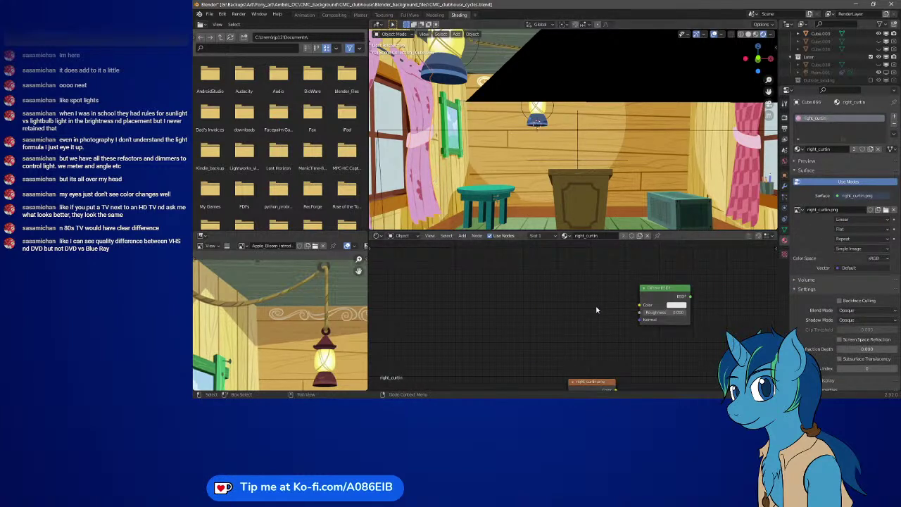
pyautogui.moveTo(503, 250); pyautogui.dragTo(465, 219, button='middle')
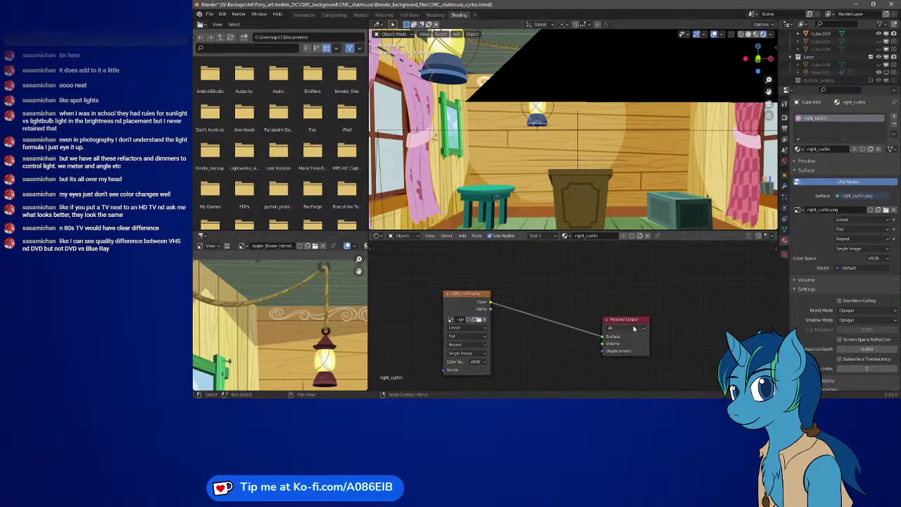
pyautogui.moveTo(630, 316); pyautogui.dragTo(633, 231)
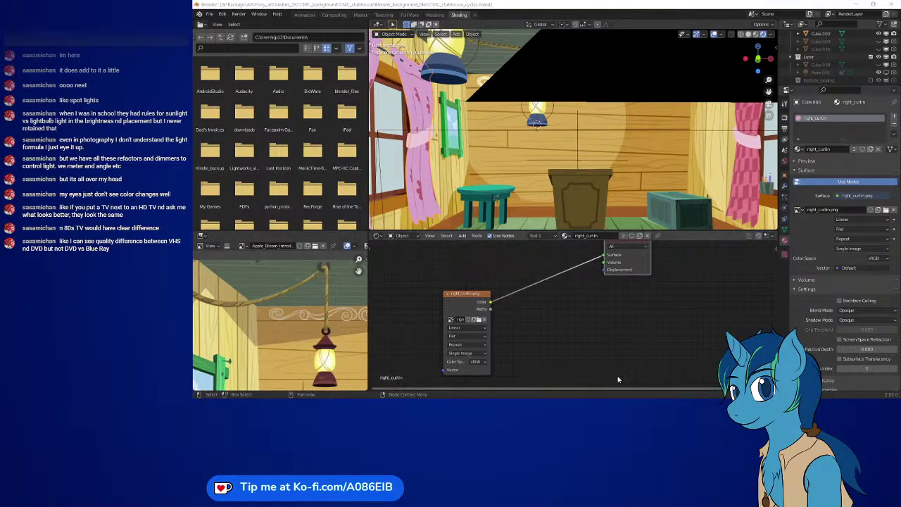
pyautogui.moveTo(613, 321); pyautogui.dragTo(608, 349, button='middle')
pyautogui.moveTo(464, 338); pyautogui.dragTo(454, 287)
pyautogui.moveTo(526, 314); pyautogui.dragTo(502, 346, button='middle')
pyautogui.moveTo(583, 312)
pyautogui.mouseDown()
pyautogui.moveTo(597, 289)
pyautogui.moveTo(577, 301)
pyautogui.mouseUp()
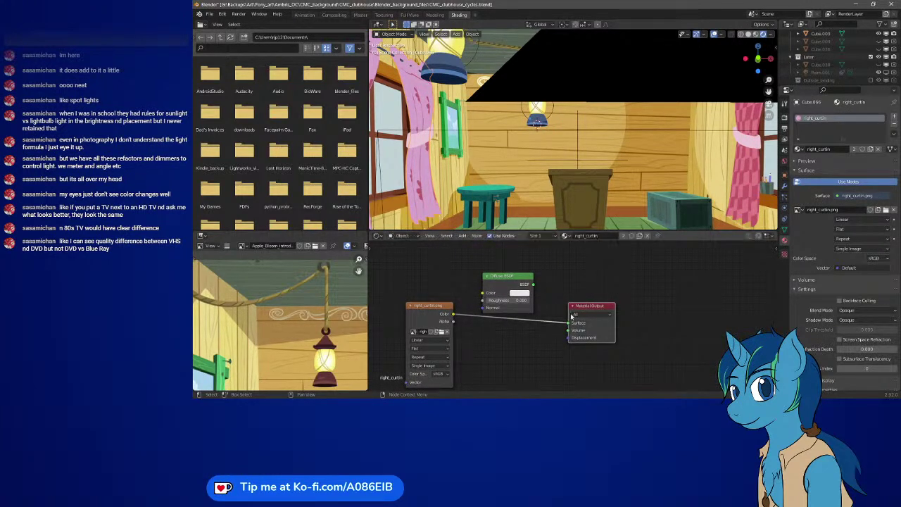
pyautogui.moveTo(430, 319); pyautogui.dragTo(425, 289)
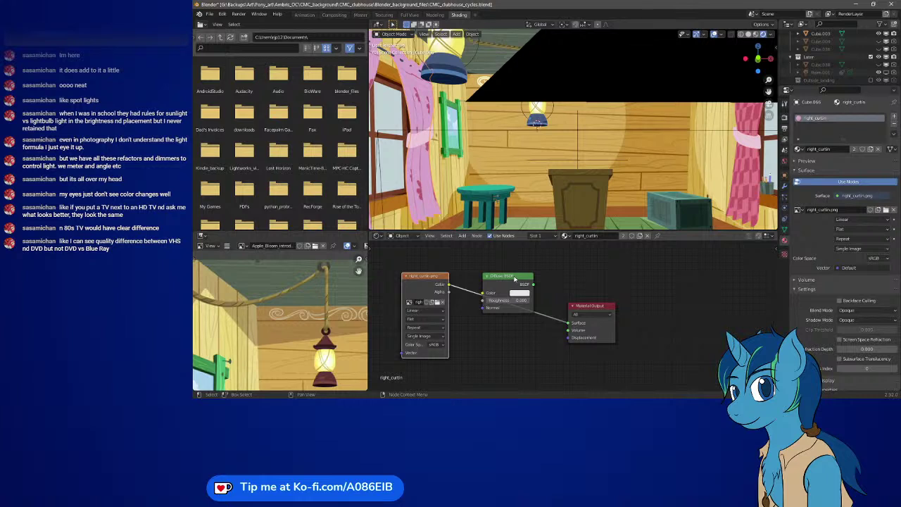
# Place the Diffuse BSDF above the output, feed it the image texture colour, then select the back wall
pyautogui.moveTo(515, 279); pyautogui.dragTo(596, 256)
pyautogui.moveTo(542, 279); pyautogui.dragTo(579, 297, button='middle')
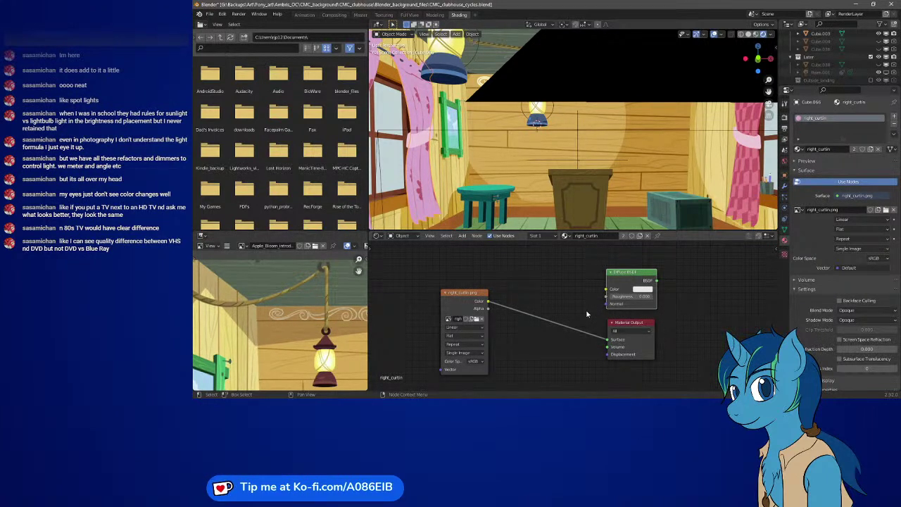
pyautogui.moveTo(488, 302); pyautogui.dragTo(605, 289)
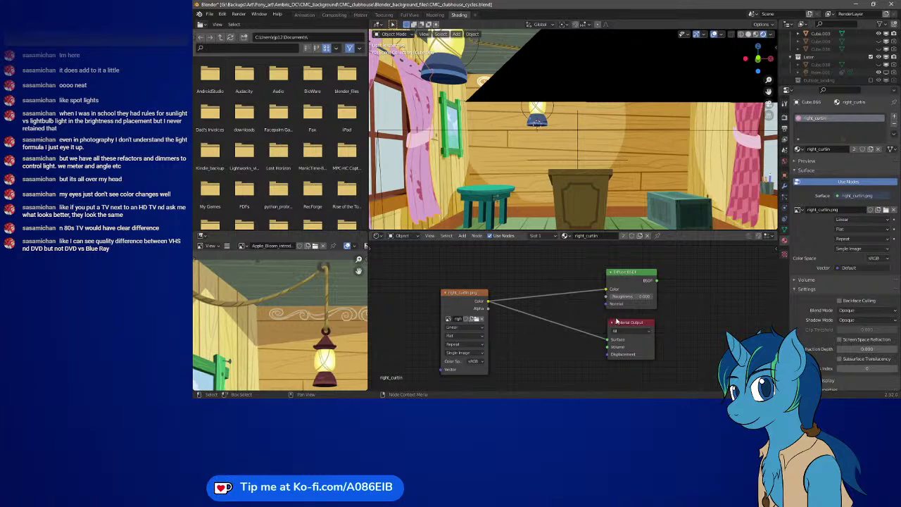
pyautogui.moveTo(627, 323); pyautogui.dragTo(712, 324)
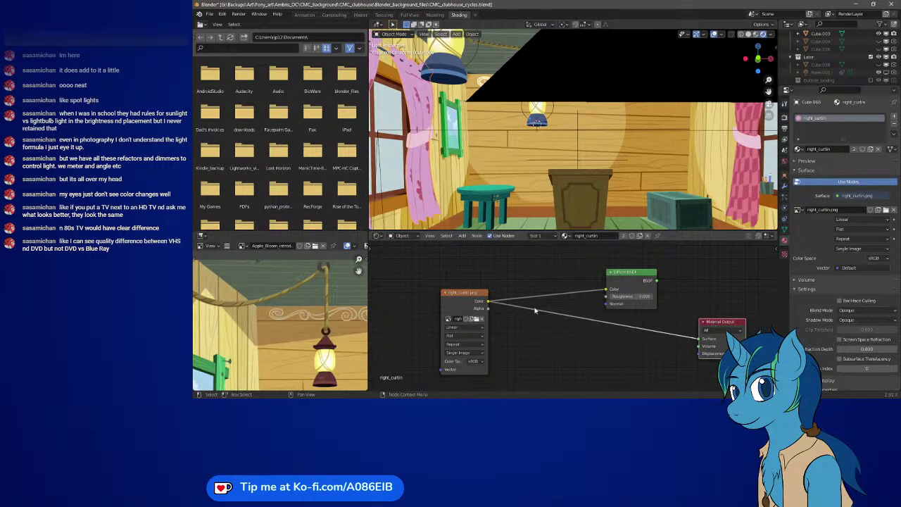
pyautogui.click(513, 163)
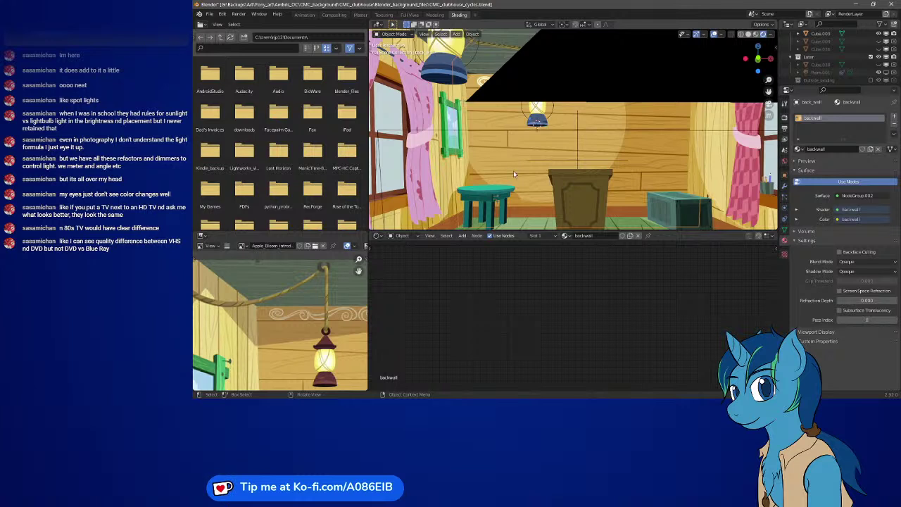
# Frame the back wall's nodes and nudge its middle node, then reframe the right curtain's node tree
pyautogui.press('Home')
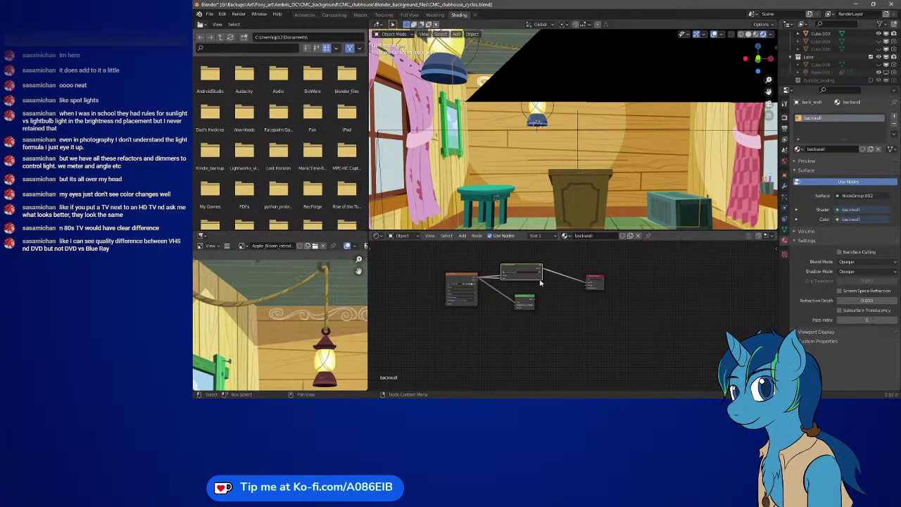
pyautogui.scroll(2, 541, 287)
pyautogui.moveTo(520, 248); pyautogui.dragTo(518, 263)
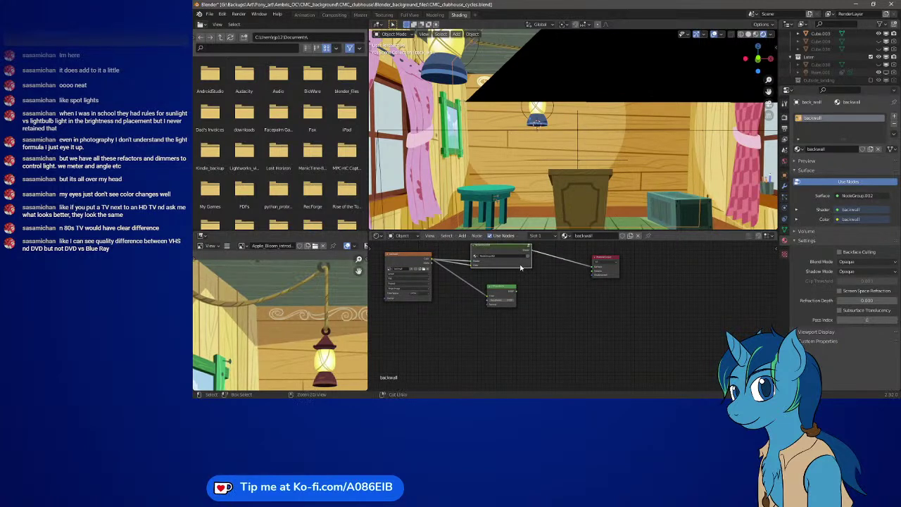
pyautogui.click(424, 113)
pyautogui.press('Home')
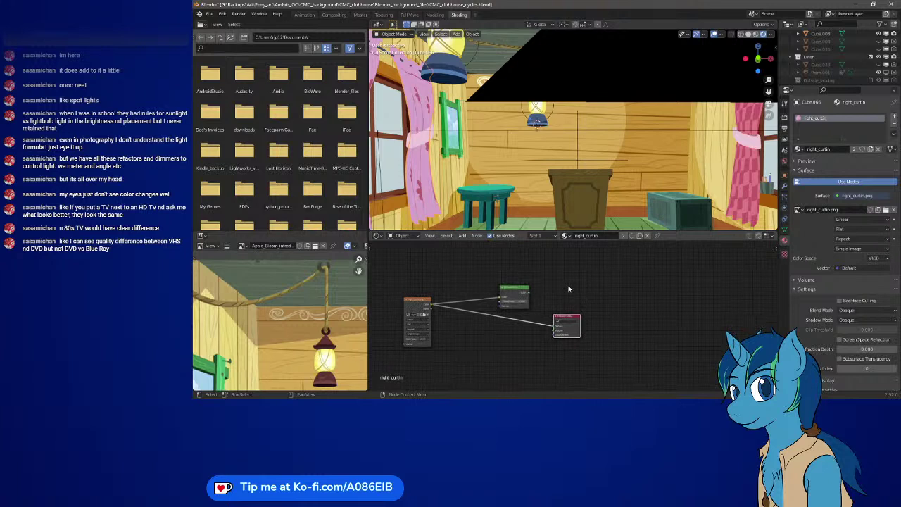
pyautogui.scroll(2, 421, 329)
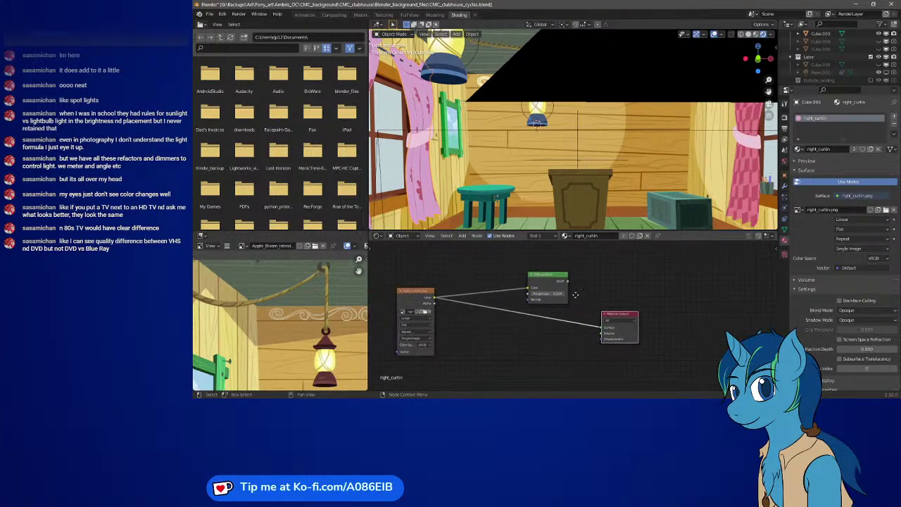
# Study the pink curtain in the reference clip and move the Diffuse node up out of the way
pyautogui.moveTo(282, 328); pyautogui.dragTo(209, 276, button='middle')
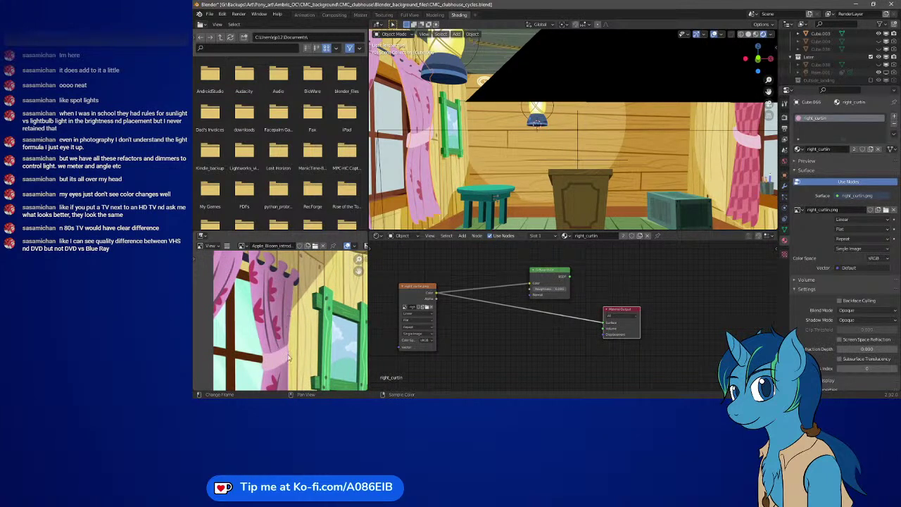
pyautogui.moveTo(288, 361); pyautogui.dragTo(341, 289)
pyautogui.moveTo(341, 290)
pyautogui.mouseDown(button='middle')
pyautogui.moveTo(294, 319)
pyautogui.moveTo(302, 270)
pyautogui.mouseUp(button='middle')
pyautogui.scroll(2, 283, 289)
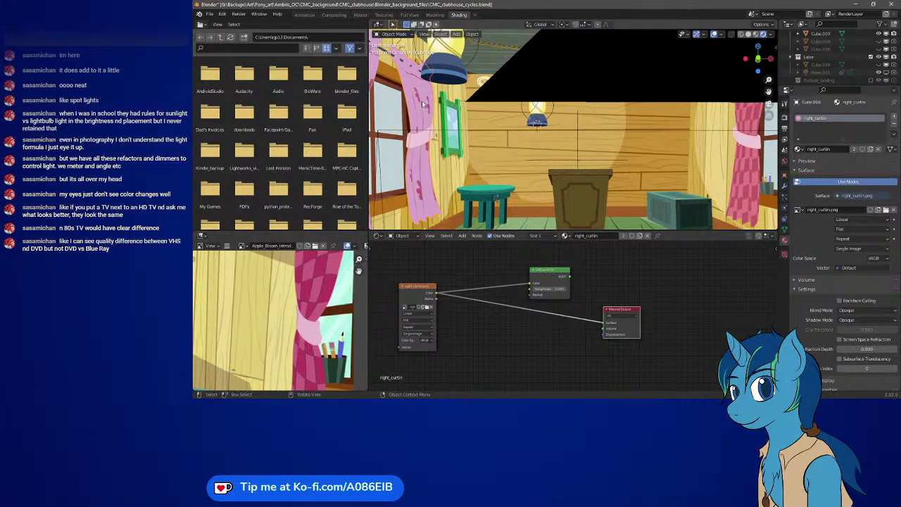
pyautogui.moveTo(254, 293)
pyautogui.mouseDown()
pyautogui.moveTo(304, 269)
pyautogui.moveTo(260, 277)
pyautogui.mouseUp()
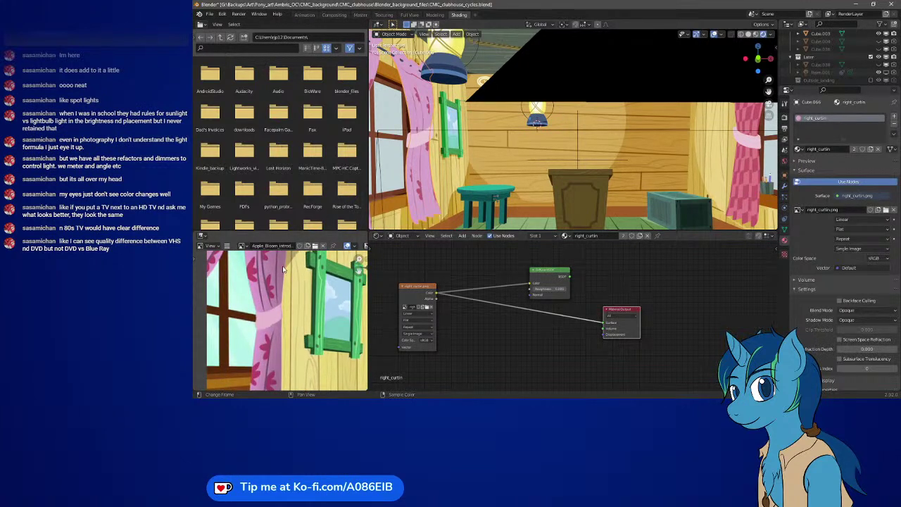
pyautogui.moveTo(533, 321); pyautogui.dragTo(537, 340, button='middle')
pyautogui.moveTo(553, 290); pyautogui.dragTo(513, 275)
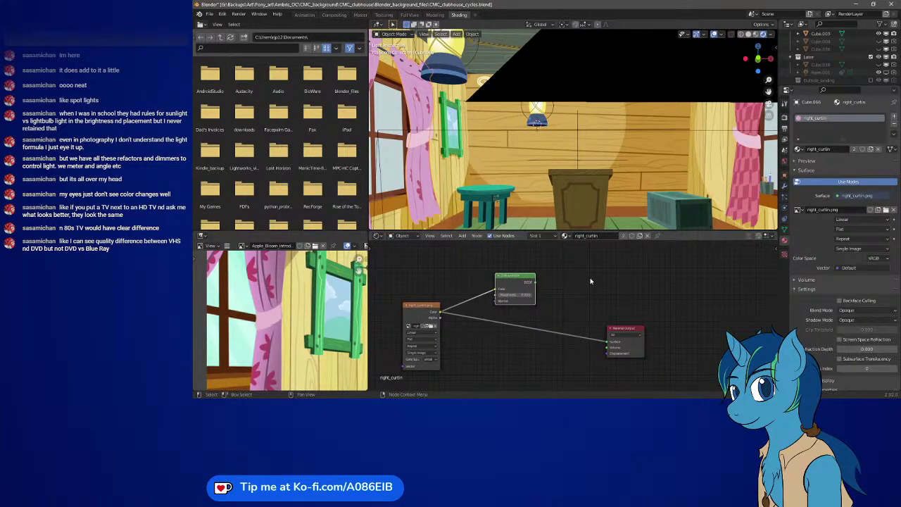
# Add the existing toon node group to the curtain material and rename it right_curt
pyautogui.hotkey('shift', 'a')
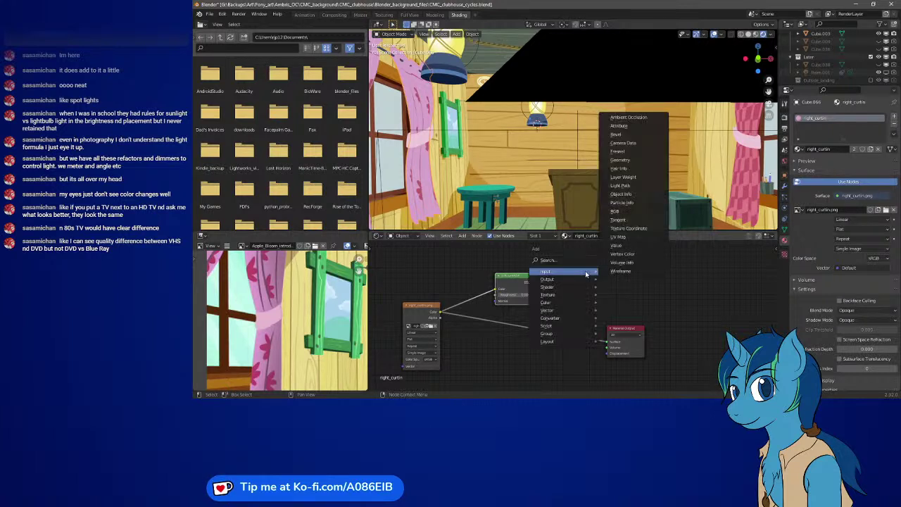
pyautogui.click(591, 293)
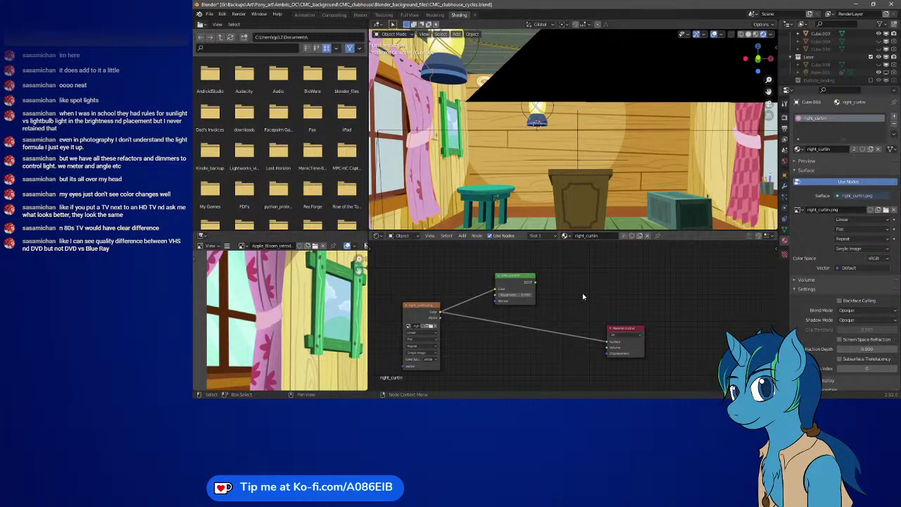
pyautogui.scroll(-3, 582, 292)
pyautogui.hotkey('shift', 'a')
pyautogui.click(593, 372)
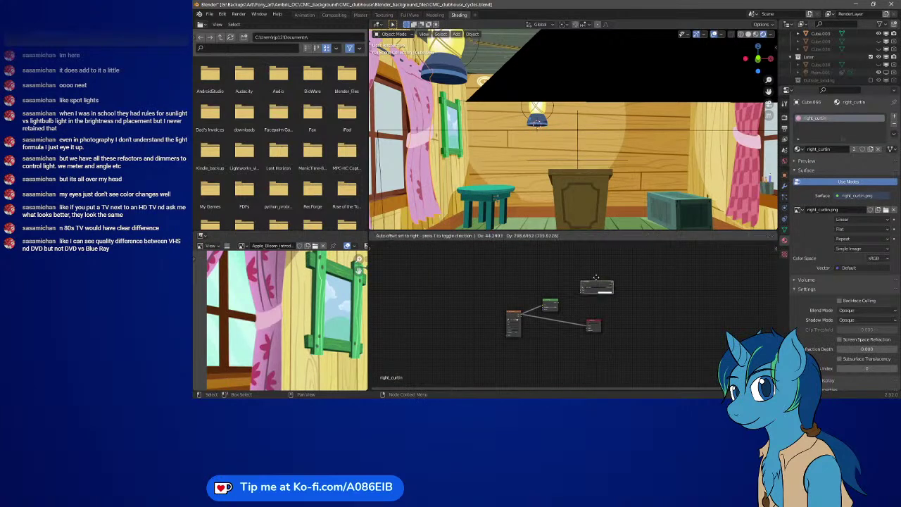
pyautogui.click(588, 276)
pyautogui.scroll(2, 588, 278)
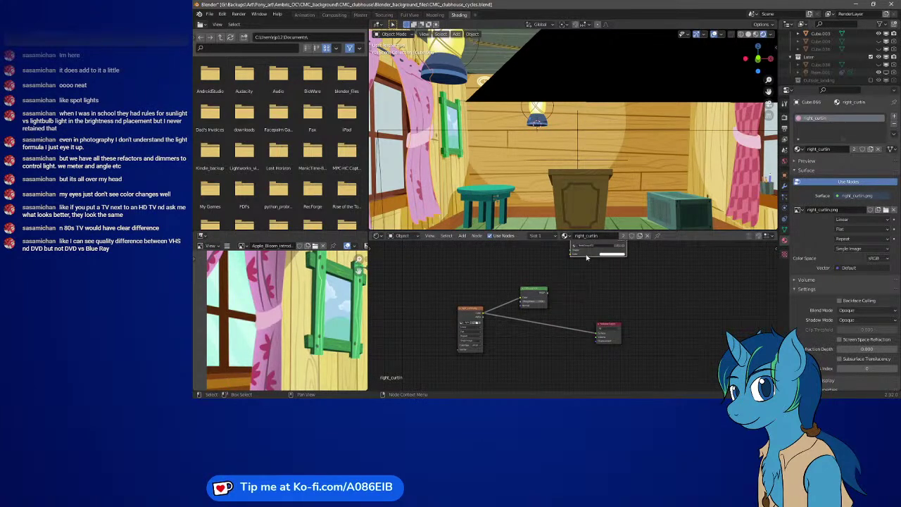
pyautogui.scroll(3, 586, 257)
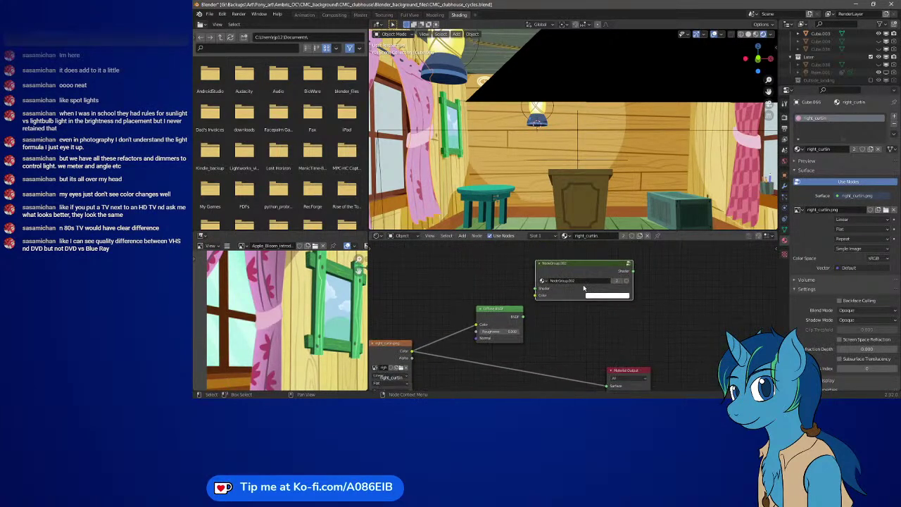
pyautogui.click(582, 279)
pyautogui.press('BackSpace')
pyautogui.write('cur')
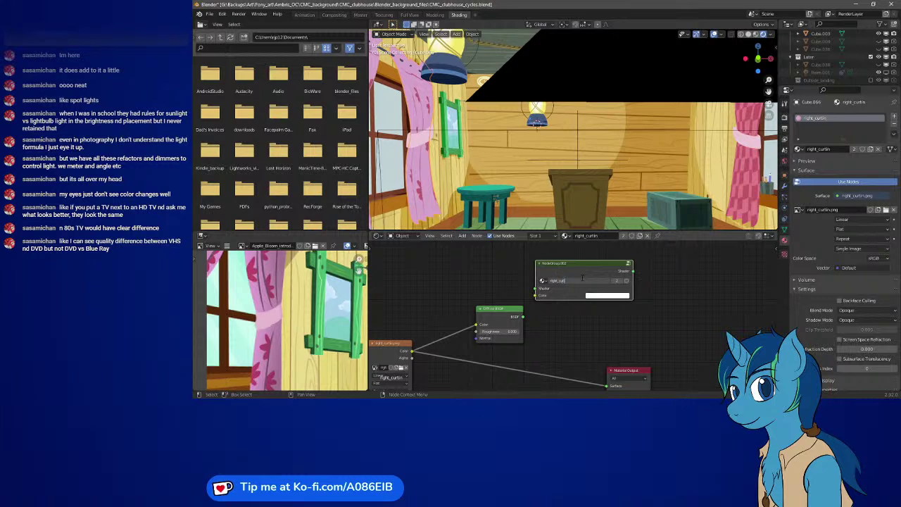
pyautogui.press('Return')
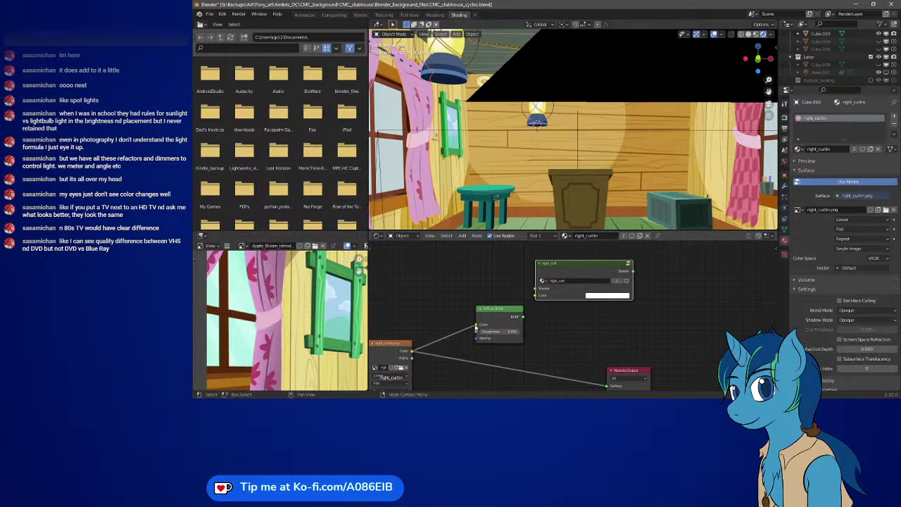
# Feed the curtain image colour into the group's Shader and Color inputs and its output into Surface
pyautogui.moveTo(412, 351); pyautogui.dragTo(536, 289)
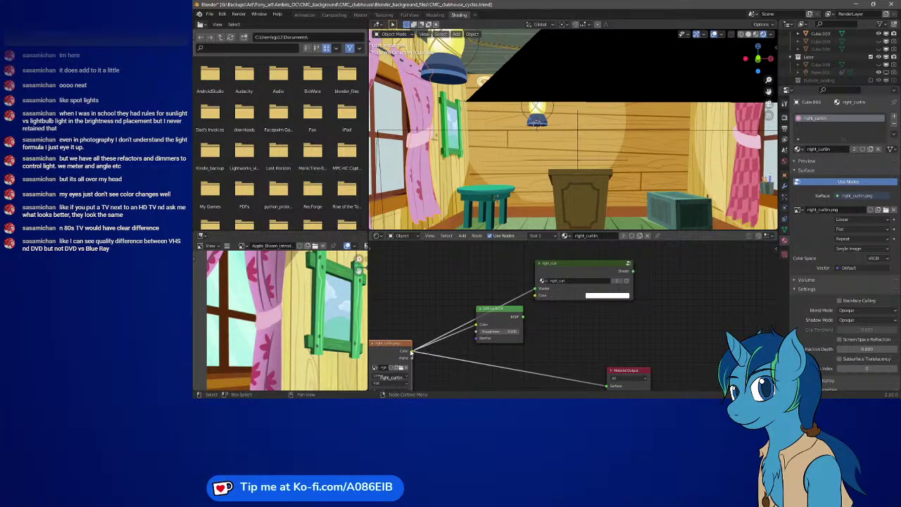
pyautogui.moveTo(478, 325); pyautogui.dragTo(537, 295)
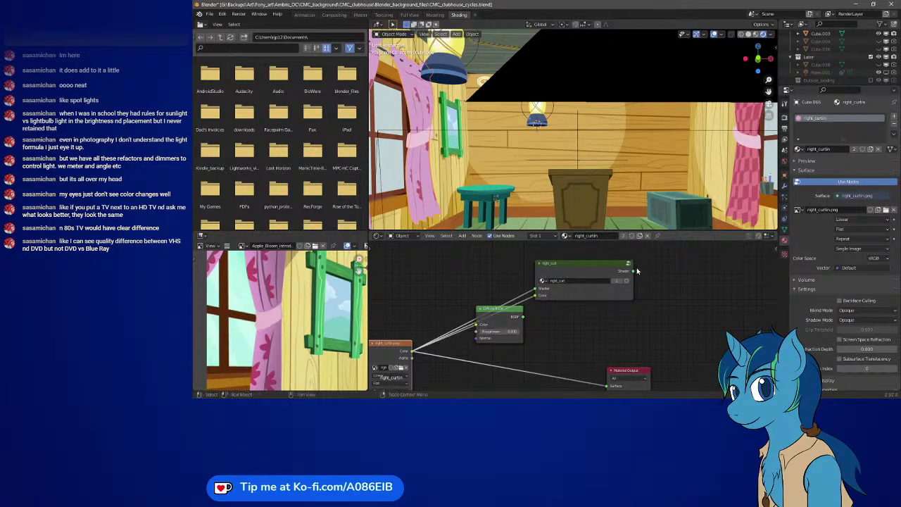
pyautogui.moveTo(631, 271); pyautogui.dragTo(679, 294)
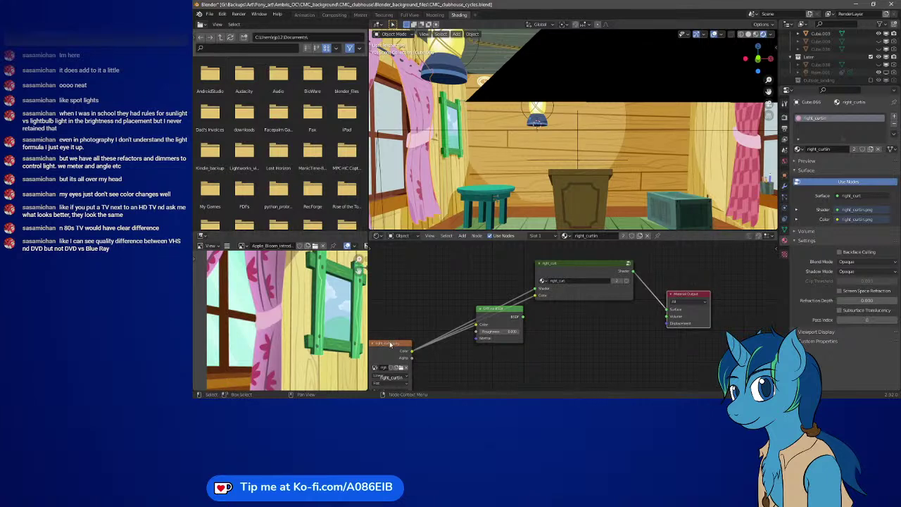
pyautogui.moveTo(390, 343); pyautogui.dragTo(421, 279)
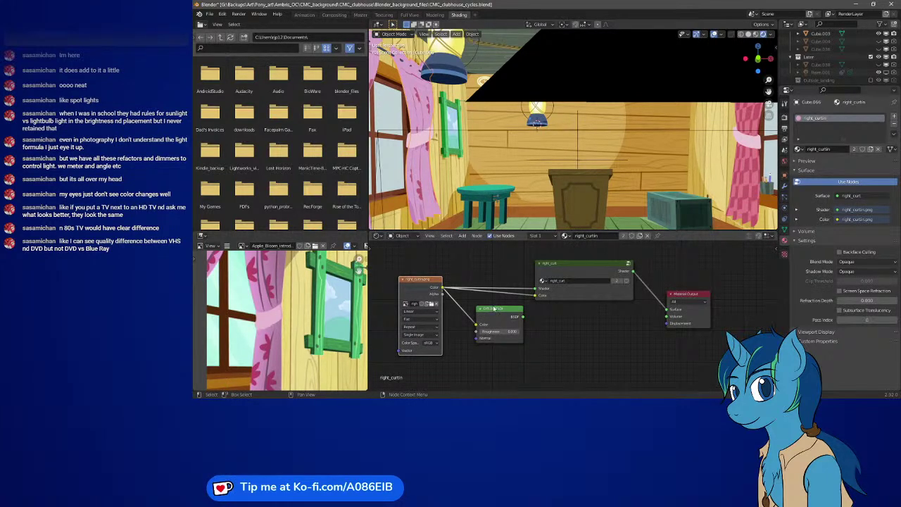
pyautogui.moveTo(495, 308); pyautogui.dragTo(485, 318)
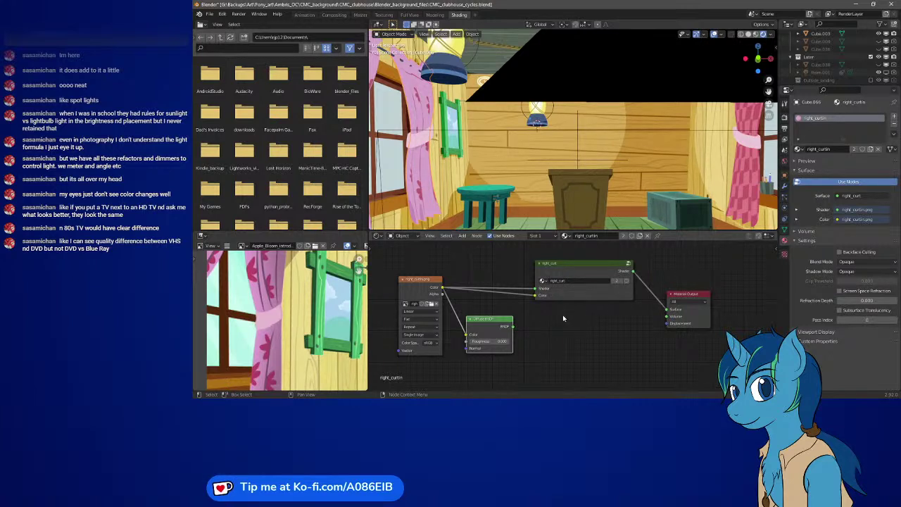
# Inspect inside right_curt, then make it a single-user copy, right_curt.001, and select the camera
pyautogui.click(587, 289)
pyautogui.press('Tab')
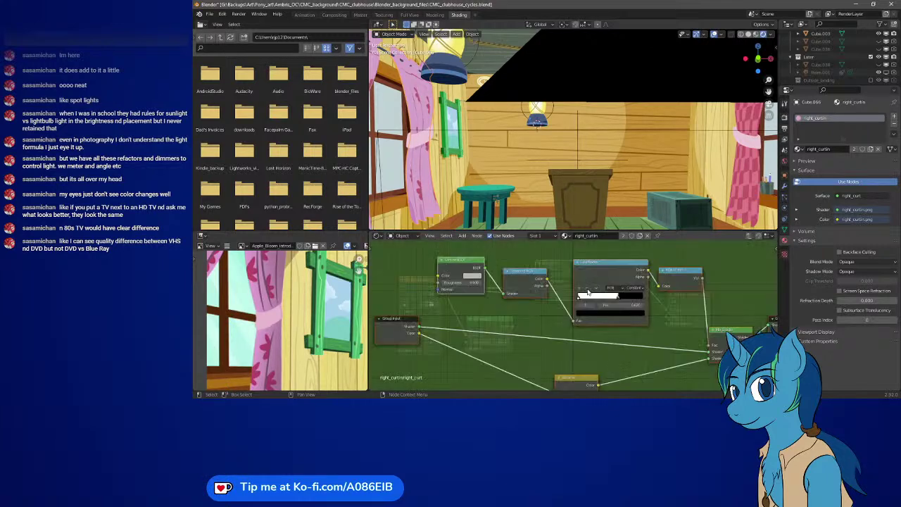
pyautogui.moveTo(675, 326); pyautogui.dragTo(588, 325, button='middle')
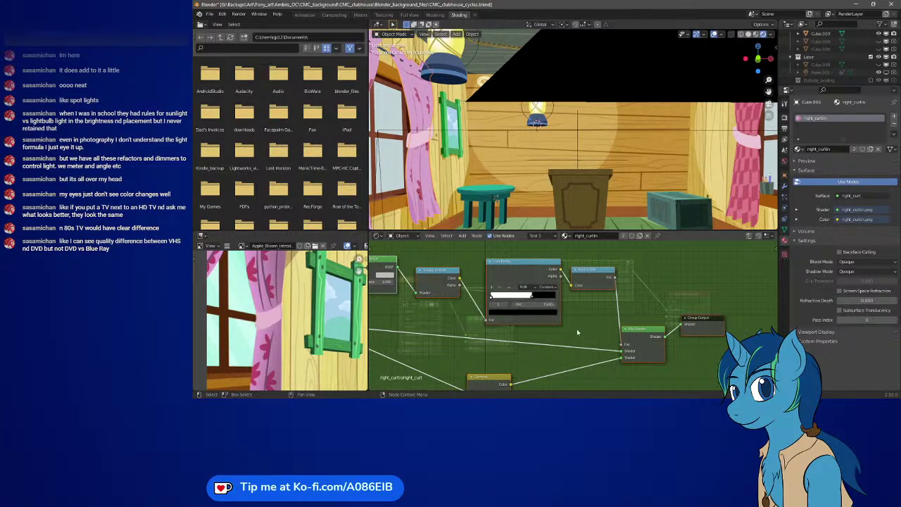
pyautogui.press('ctrl')
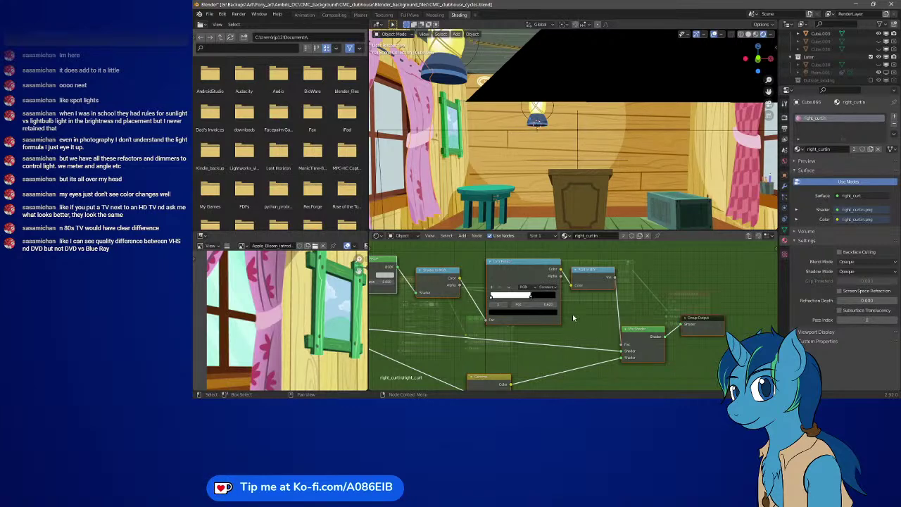
pyautogui.press('Tab')
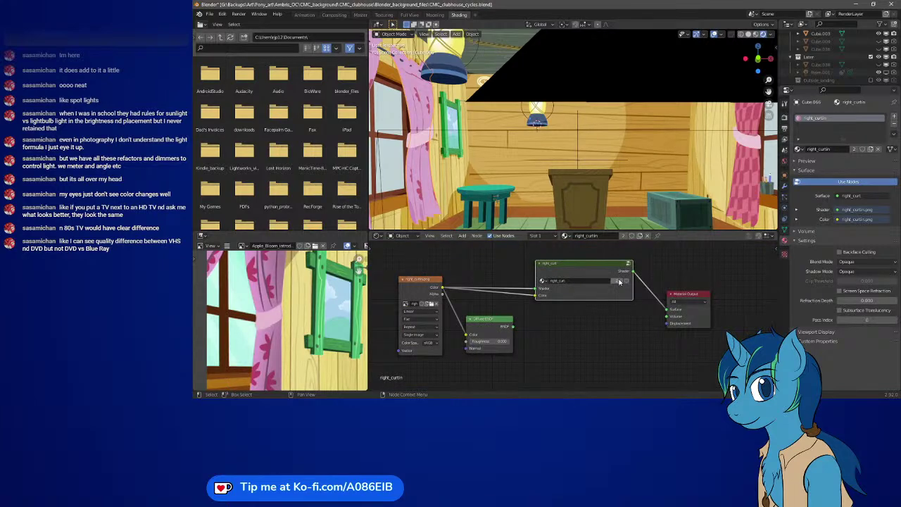
pyautogui.click(617, 280)
pyautogui.click(630, 131)
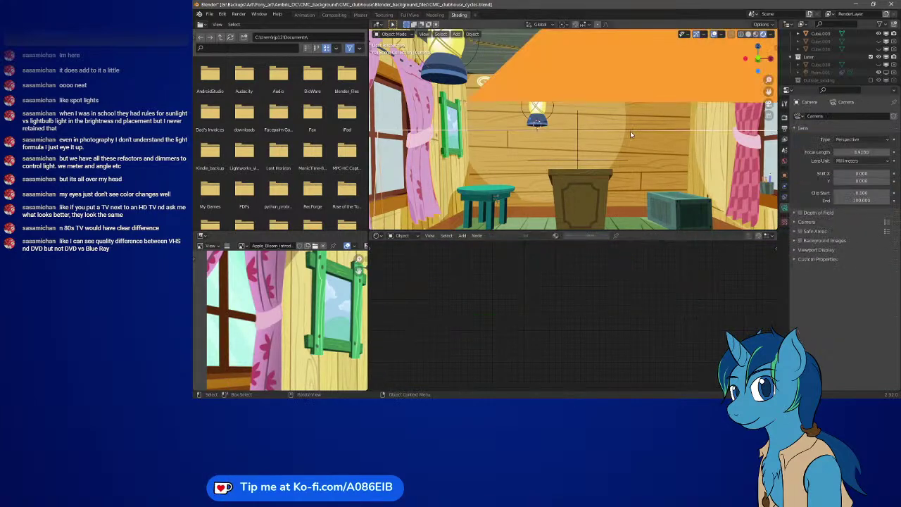
# Select the back wall and rename its material's toon node group to Back_wall
pyautogui.click(638, 170)
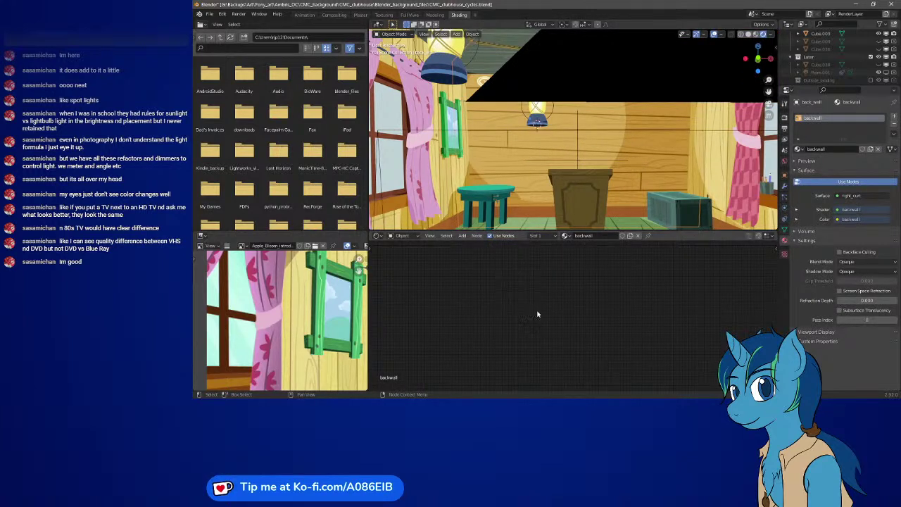
pyautogui.scroll(-3, 552, 317)
pyautogui.press('Home')
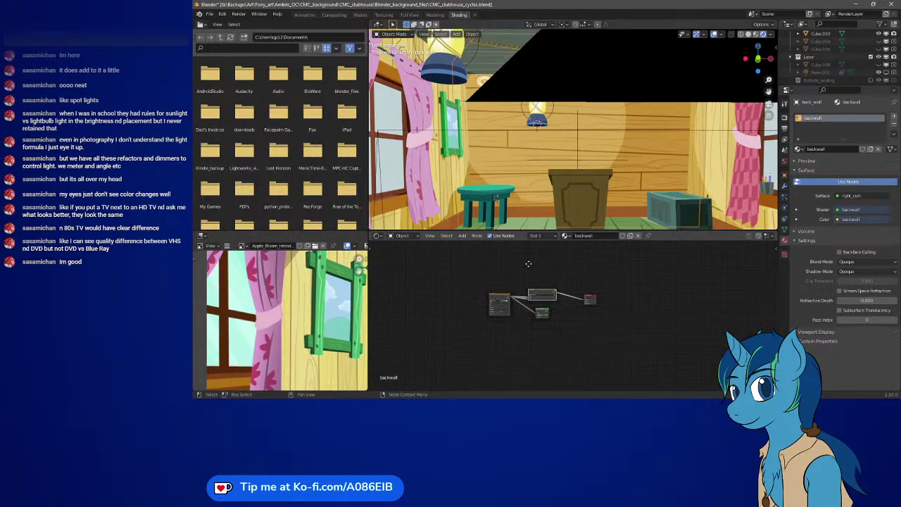
pyautogui.scroll(4, 556, 313)
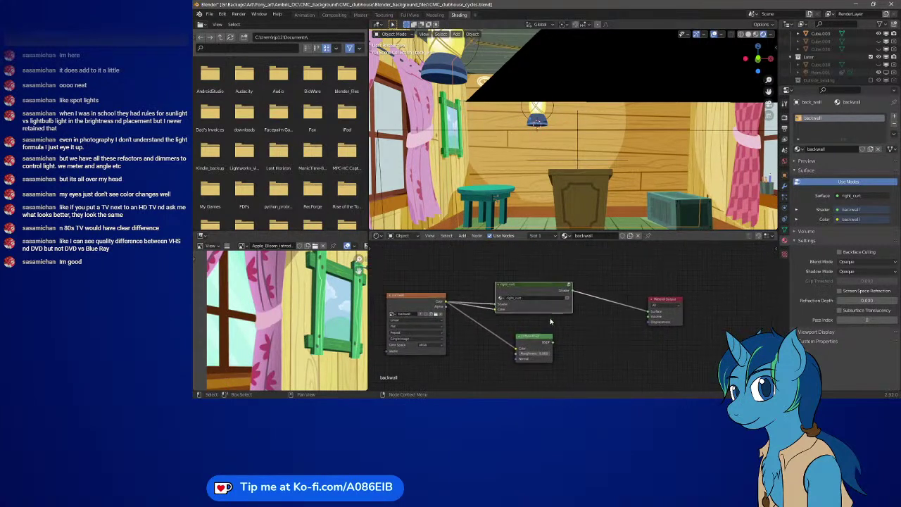
pyautogui.scroll(1, 550, 322)
pyautogui.doubleClick(483, 281)
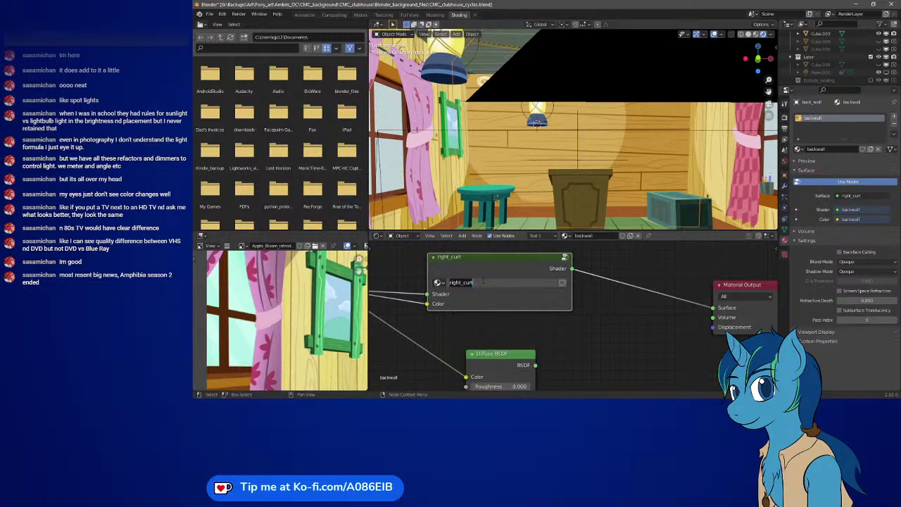
pyautogui.write('Back_ wall')
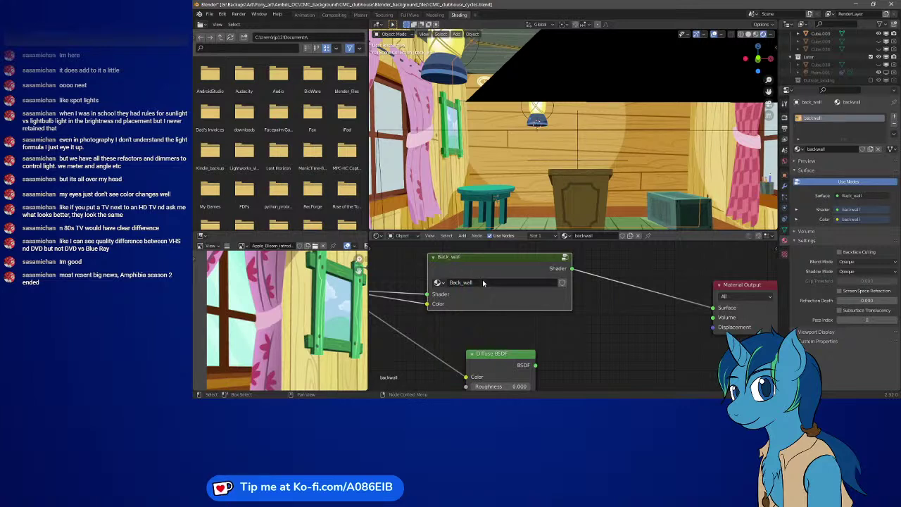
pyautogui.press('Return')
# Select the pink curtain, confirm its group name right_curt, and enter that group
pyautogui.click(419, 187)
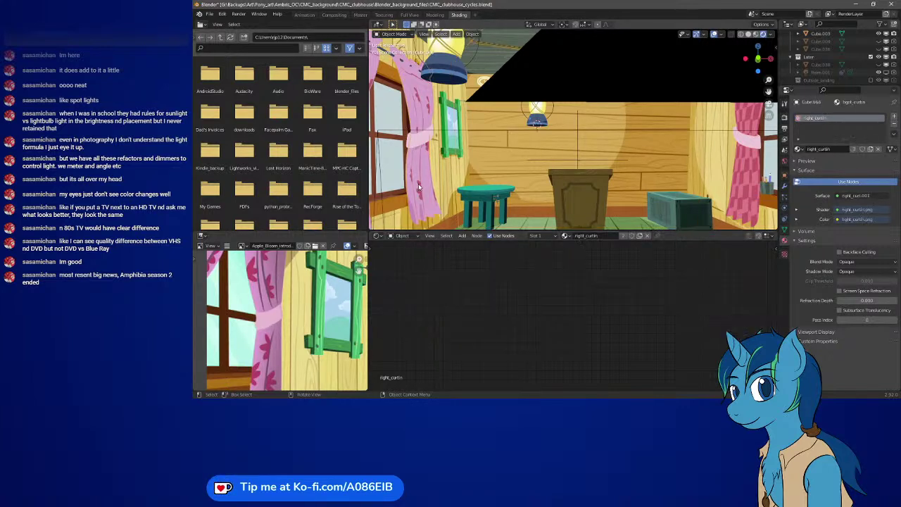
pyautogui.moveTo(499, 285); pyautogui.dragTo(571, 333, button='middle')
pyautogui.doubleClick(493, 301)
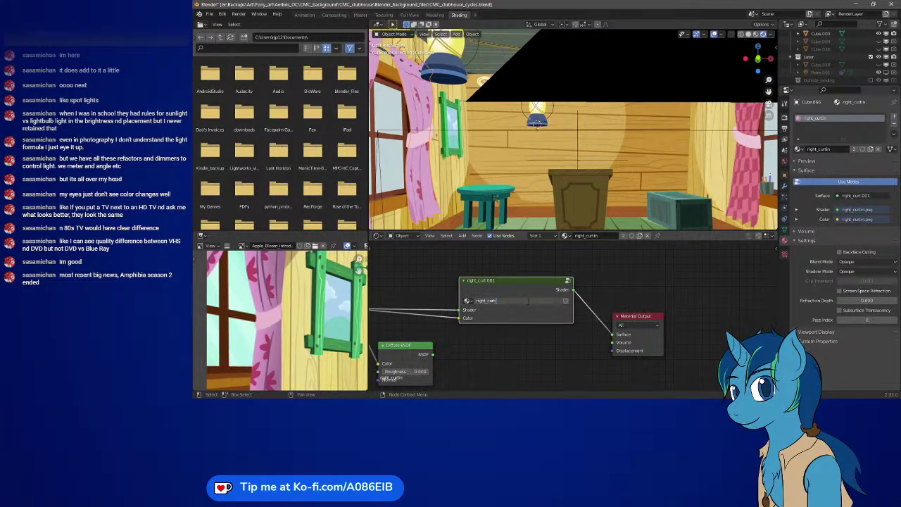
pyautogui.press('Return')
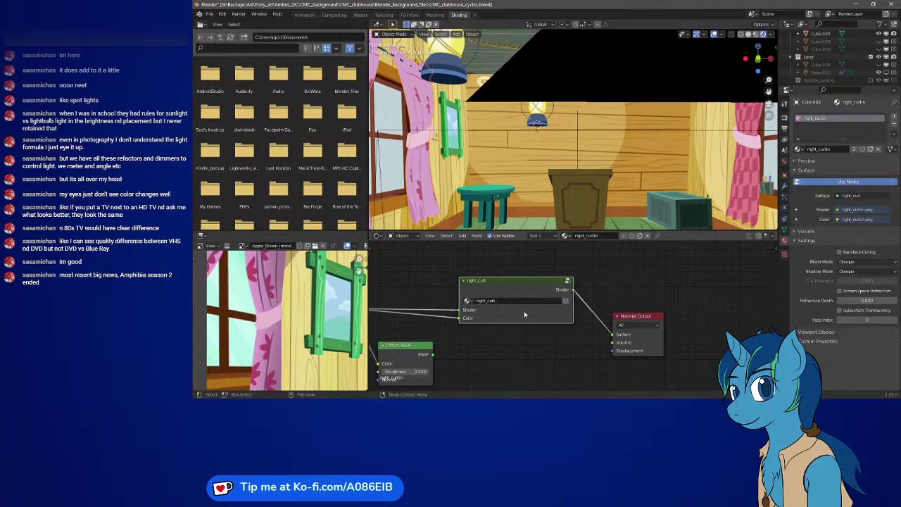
pyautogui.press('Tab')
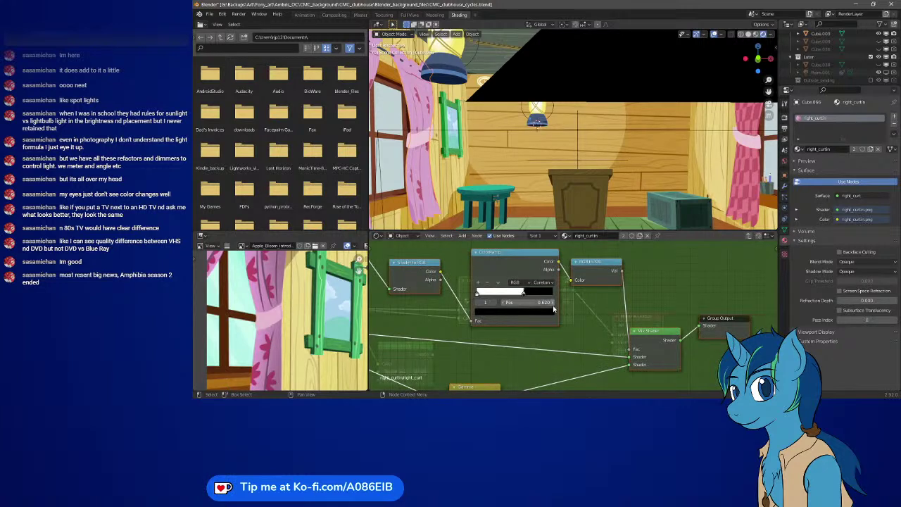
# Step the curtain ramp position up to 0.700, then back down to 0.600
pyautogui.click(553, 304)
pyautogui.click(554, 304)
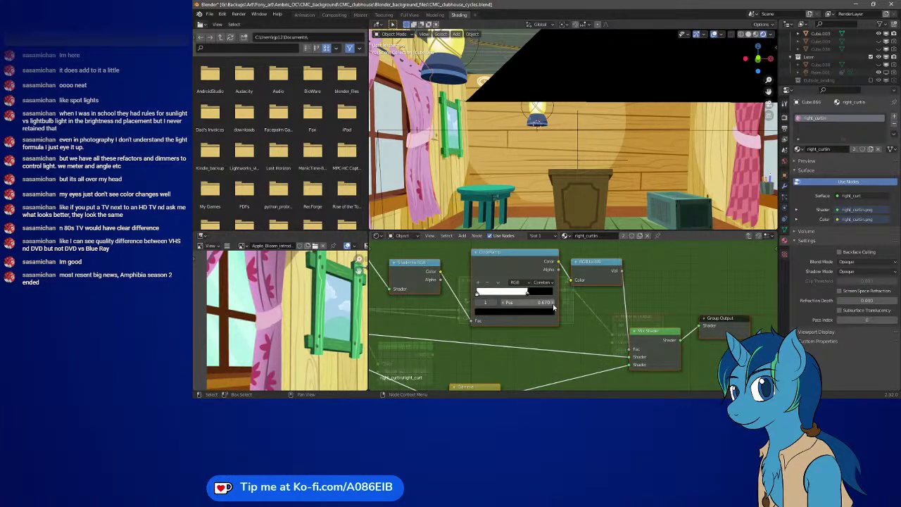
pyautogui.click(554, 304)
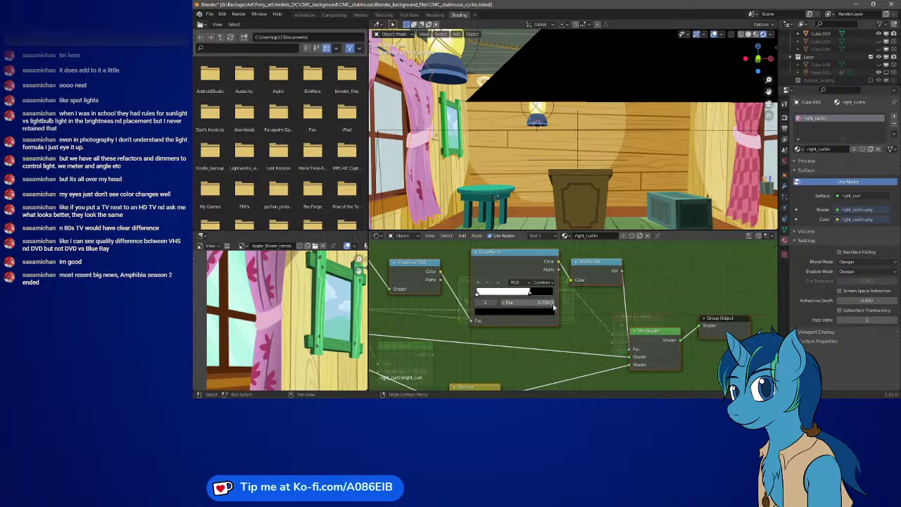
pyautogui.click(504, 304)
pyautogui.click(504, 304)
pyautogui.click(504, 304)
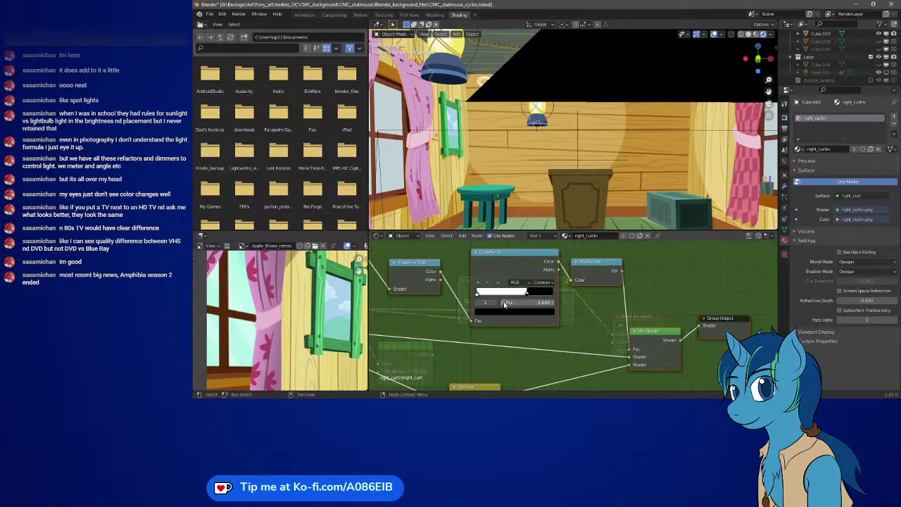
pyautogui.click(504, 304)
pyautogui.click(504, 304)
pyautogui.click(504, 304)
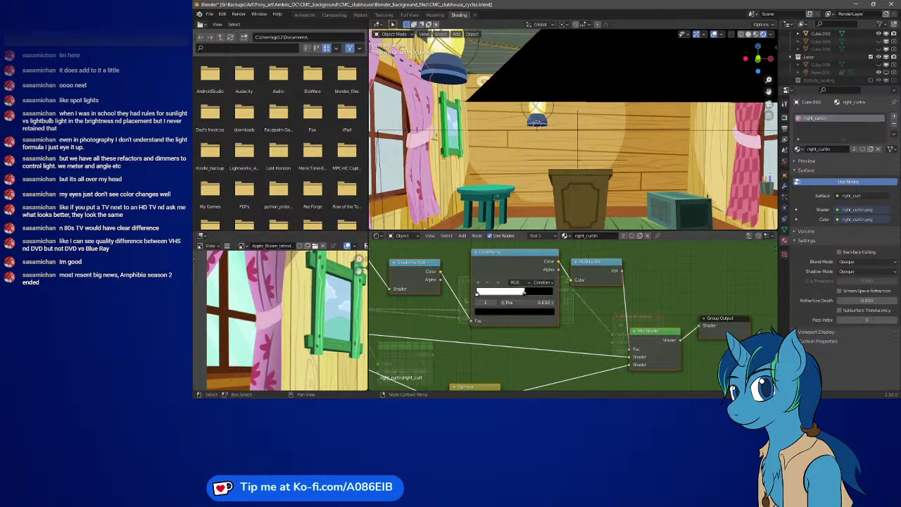
pyautogui.click(504, 304)
pyautogui.click(504, 304)
pyautogui.click(504, 304)
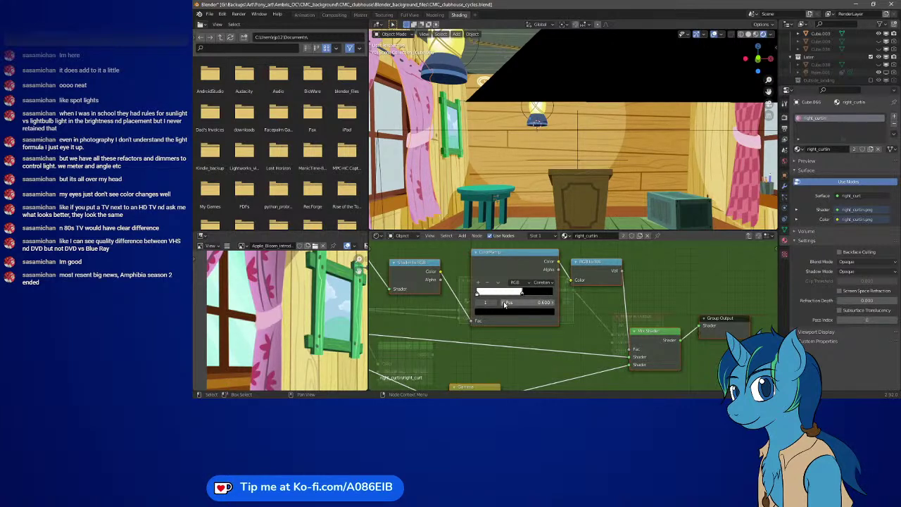
# Slide the ramp's white stop slightly right while viewing the room from another angle
pyautogui.moveTo(526, 202); pyautogui.dragTo(541, 154, button='middle')
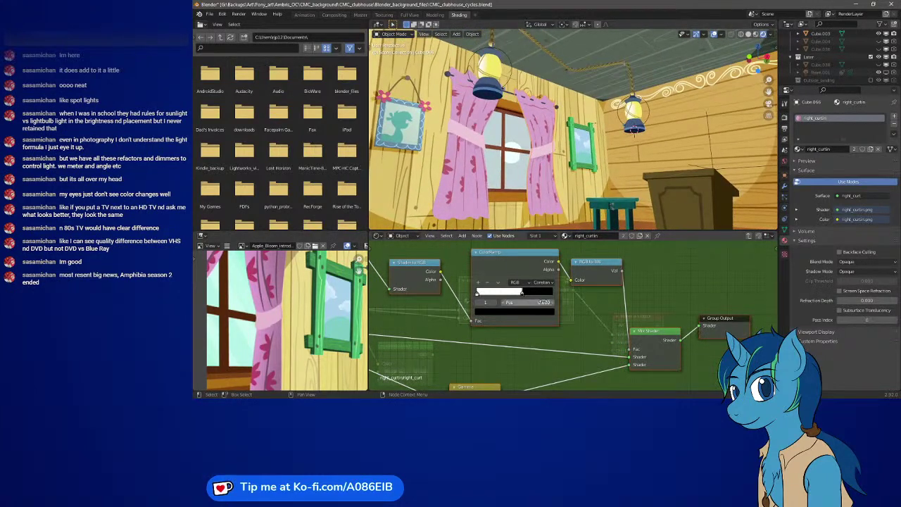
pyautogui.moveTo(520, 292); pyautogui.dragTo(535, 295)
pyautogui.moveTo(532, 294); pyautogui.dragTo(536, 286)
# Move the point light beside the hanging lamp to a new spot, then select the right curtain
pyautogui.click(648, 120)
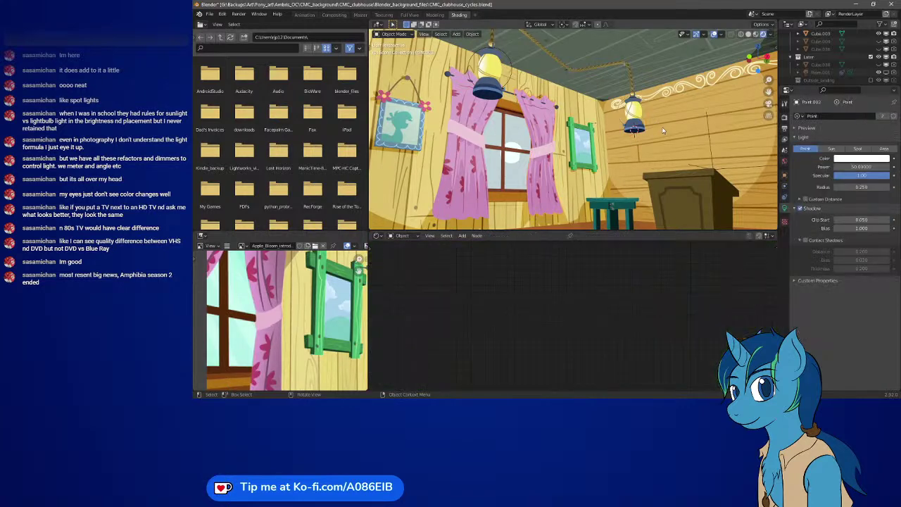
pyautogui.press('g')
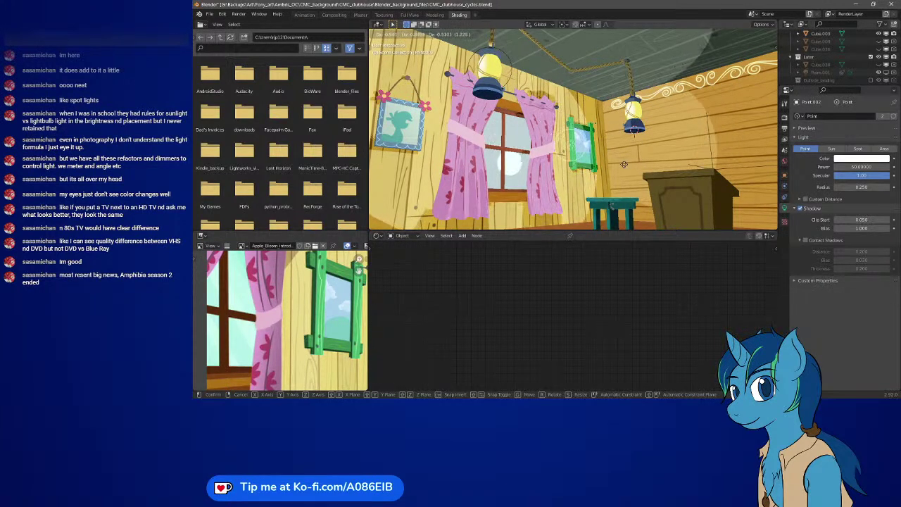
pyautogui.click(655, 182)
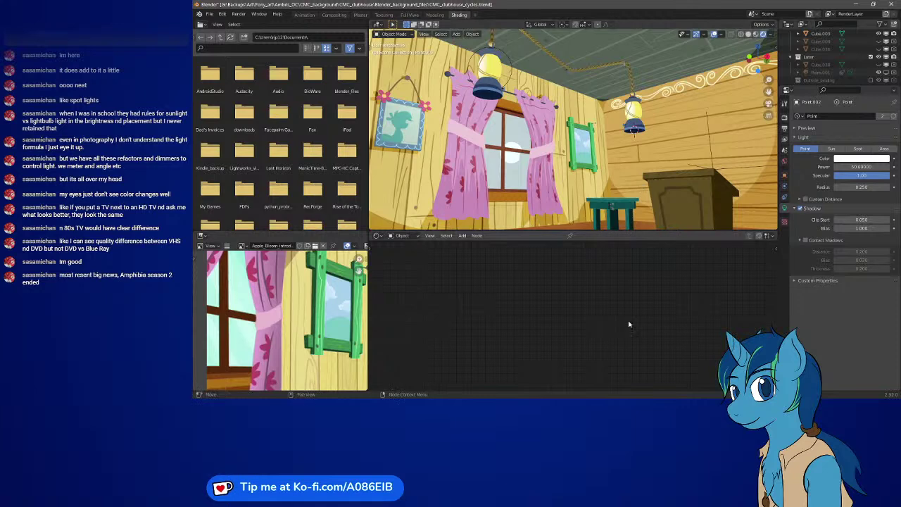
pyautogui.click(554, 190)
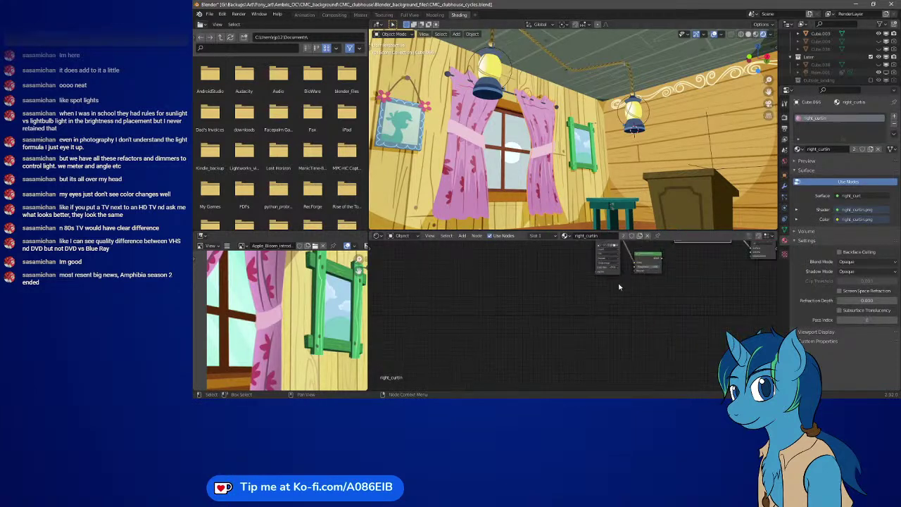
# Inside the right_curt group, set the ColorRamp position to 0.600
pyautogui.moveTo(620, 286); pyautogui.dragTo(548, 346, button='middle')
pyautogui.scroll(3, 548, 346)
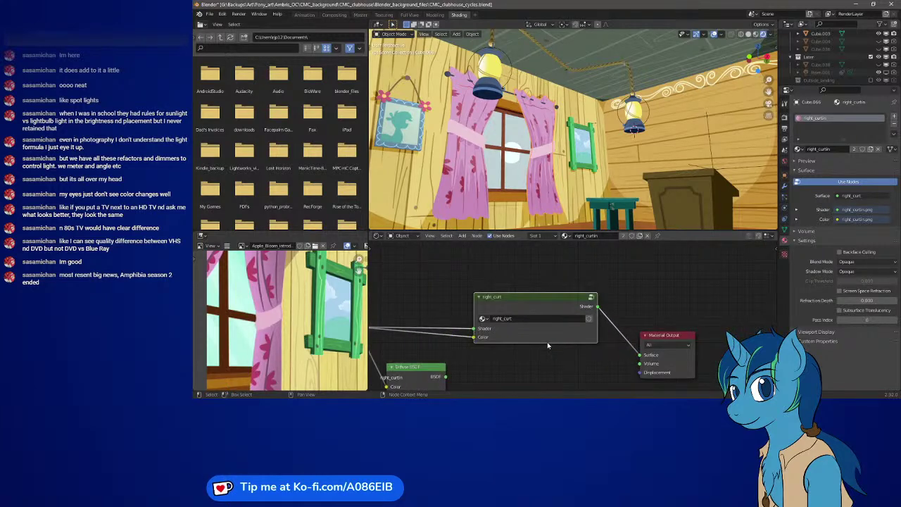
pyautogui.press('Tab')
pyautogui.moveTo(569, 329); pyautogui.dragTo(596, 333, button='middle')
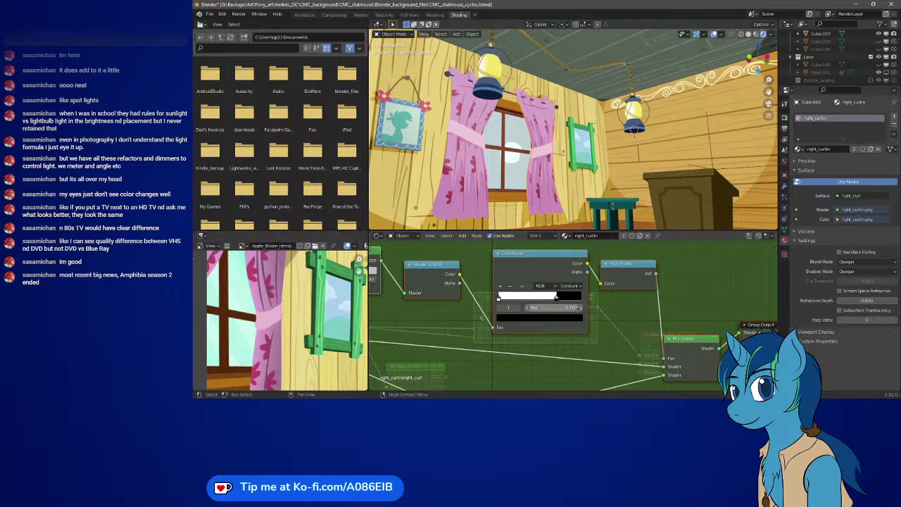
pyautogui.click(574, 306)
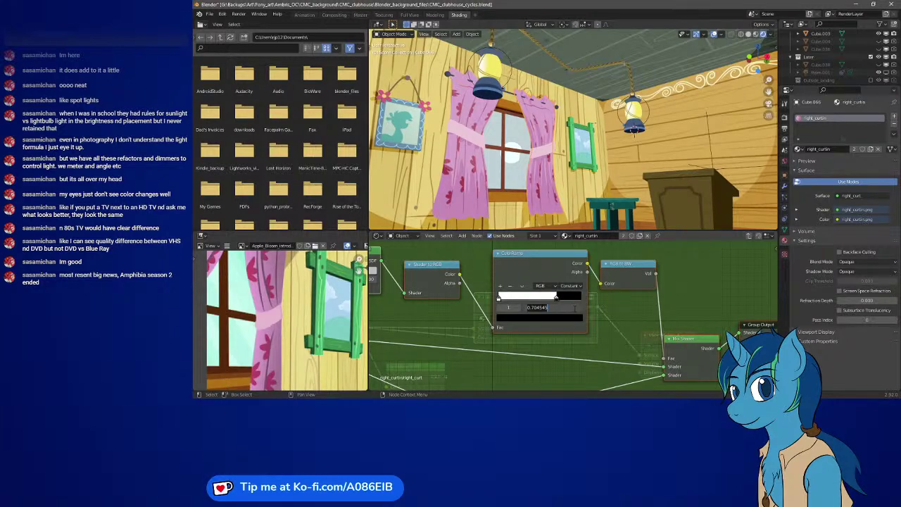
pyautogui.press('BackSpace')
pyautogui.write('.6')
pyautogui.press('Return')
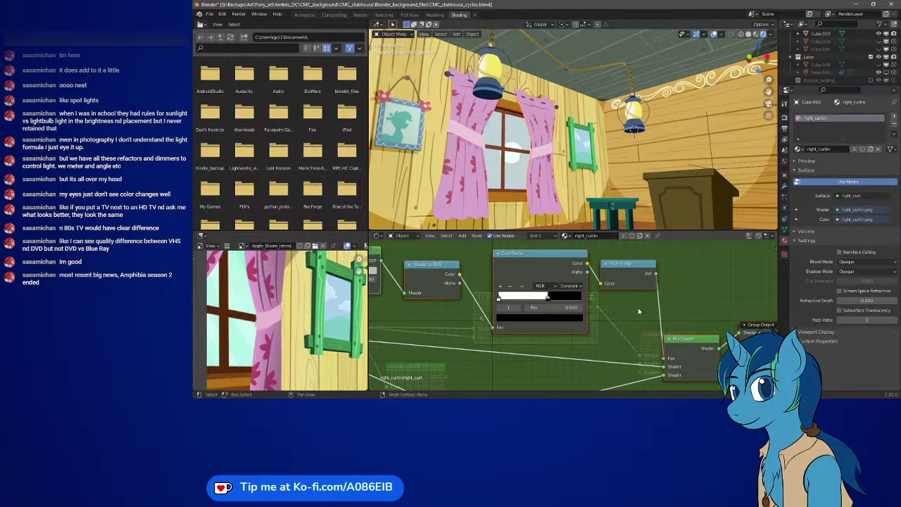
# Raise the ramp position step by step to 0.720 and check the curtained window
pyautogui.click(581, 309)
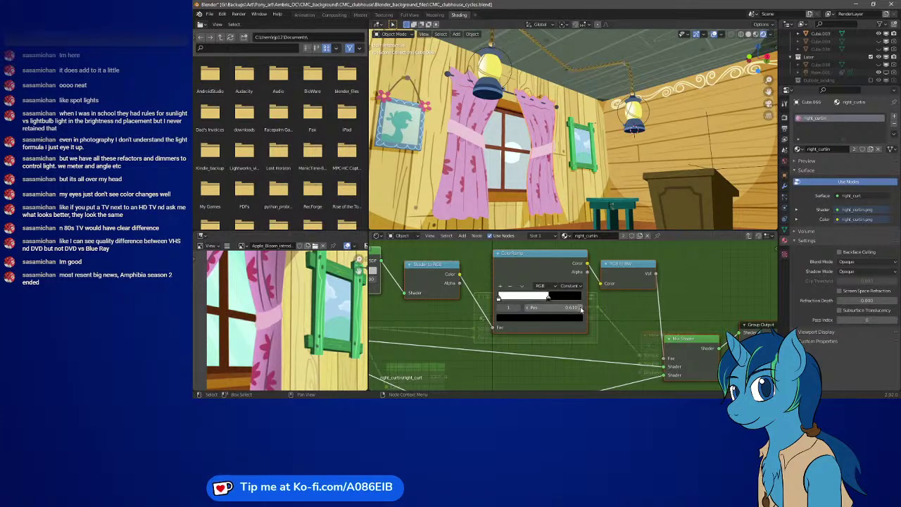
pyautogui.click(581, 308)
pyautogui.click(581, 309)
pyautogui.click(580, 308)
pyautogui.click(581, 308)
pyautogui.click(581, 308)
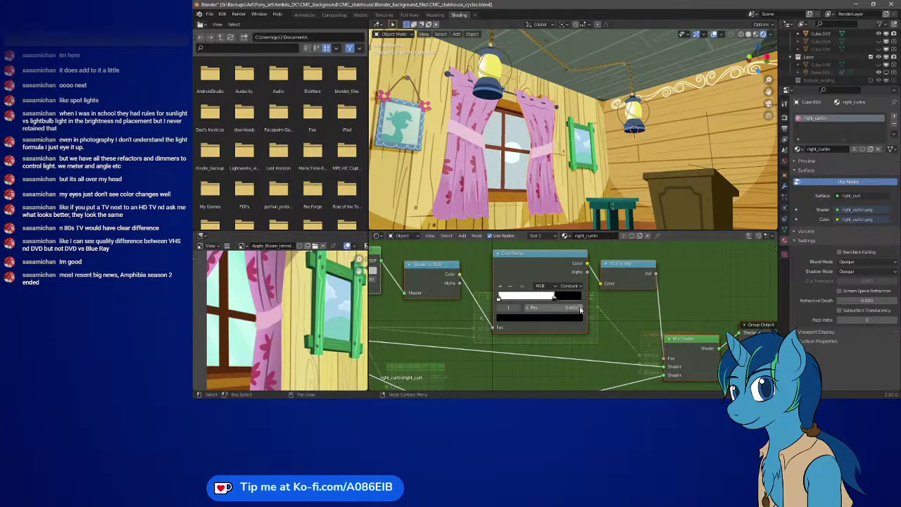
pyautogui.click(581, 308)
pyautogui.click(581, 308)
pyautogui.click(580, 308)
pyautogui.click(580, 308)
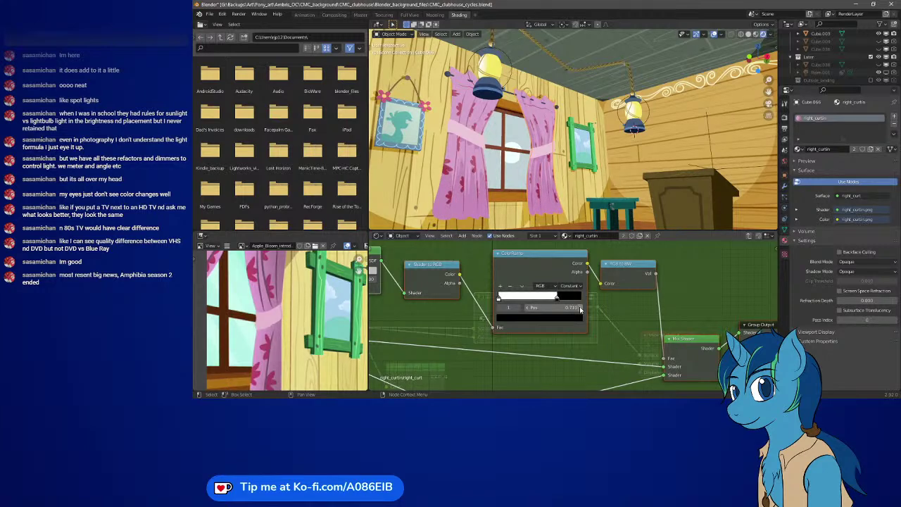
pyautogui.click(581, 308)
pyautogui.scroll(5, 566, 196)
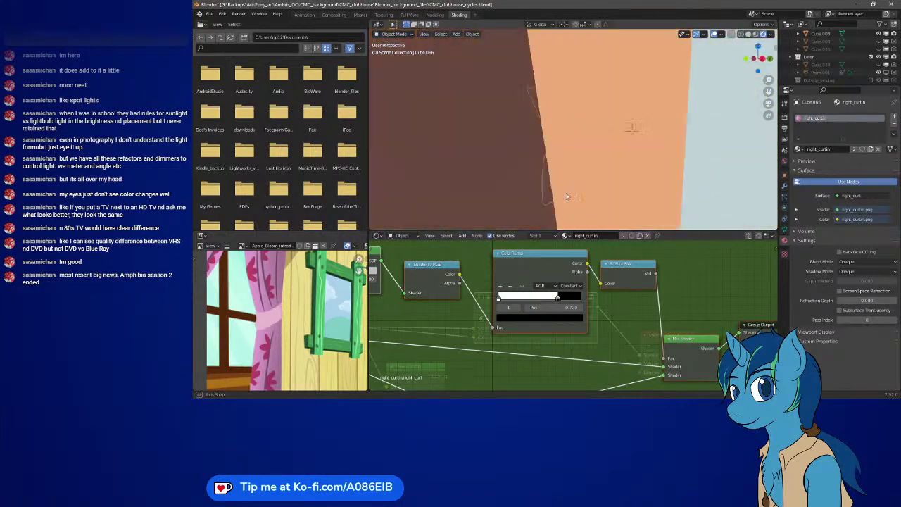
pyautogui.scroll(-5, 567, 196)
pyautogui.moveTo(566, 196); pyautogui.dragTo(511, 151, button='middle')
pyautogui.scroll(4, 485, 159)
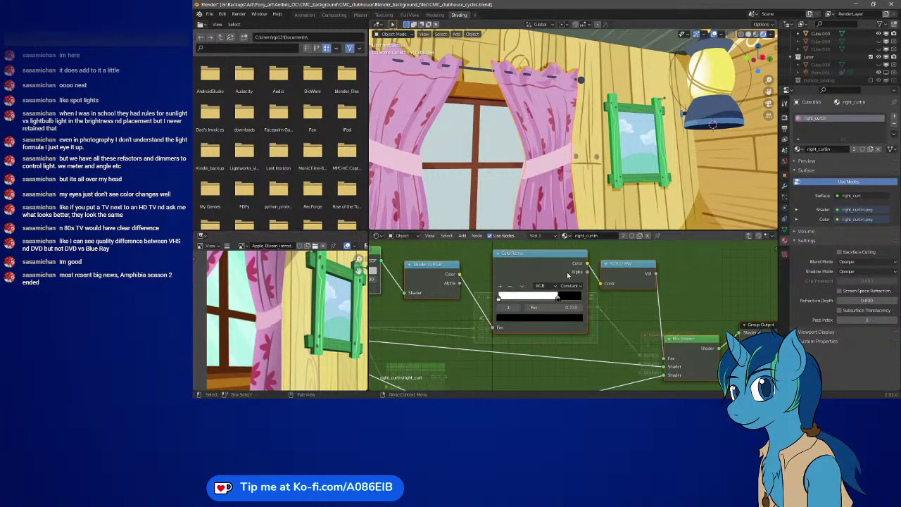
pyautogui.scroll(-4, 613, 293)
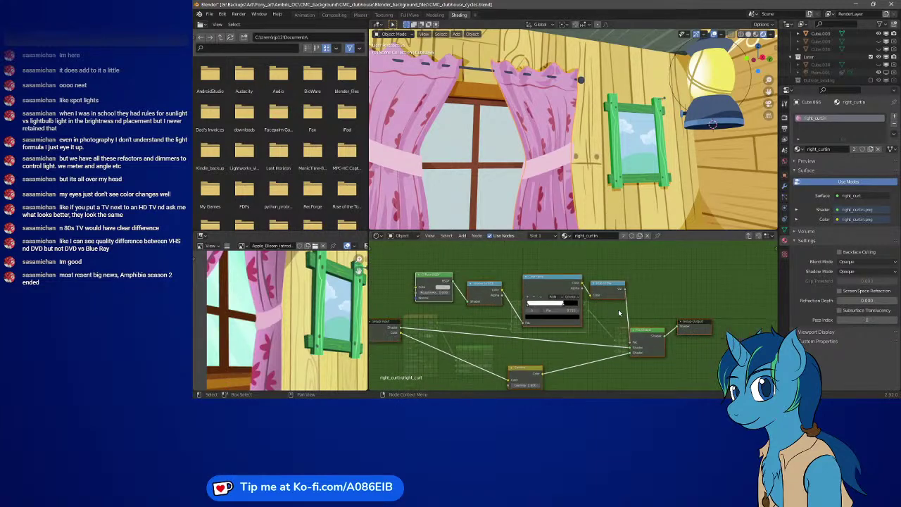
pyautogui.scroll(3, 613, 339)
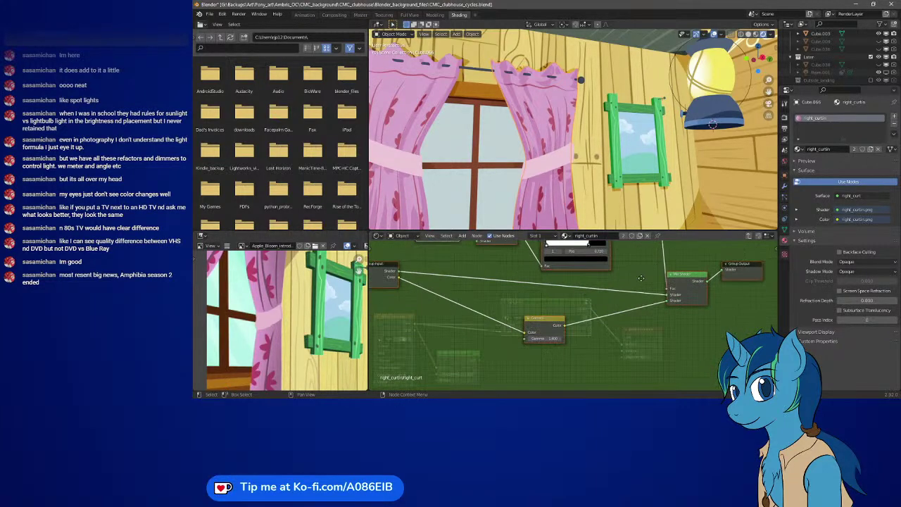
pyautogui.moveTo(646, 275); pyautogui.dragTo(655, 293, button='middle')
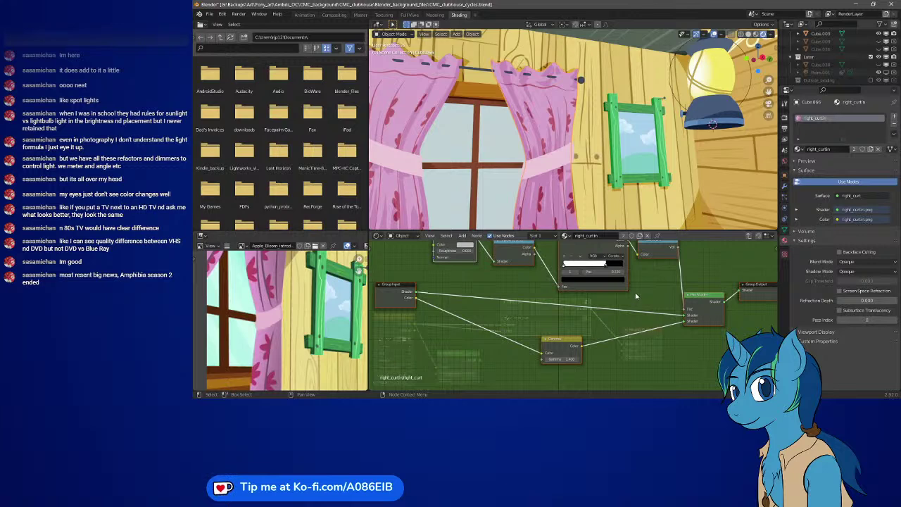
# Pan the right_curt group's nodes, then exit to the right_curtin material tree
pyautogui.moveTo(635, 296); pyautogui.dragTo(634, 316, button='middle')
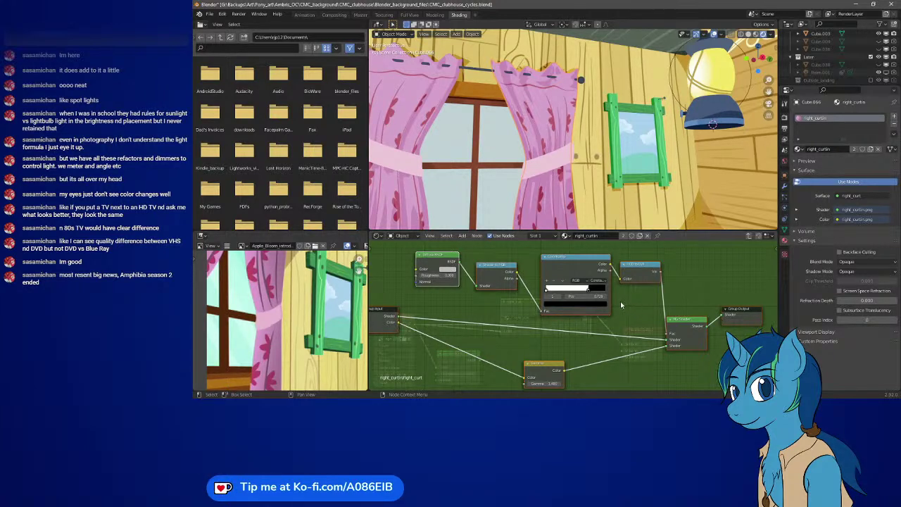
pyautogui.press('Tab')
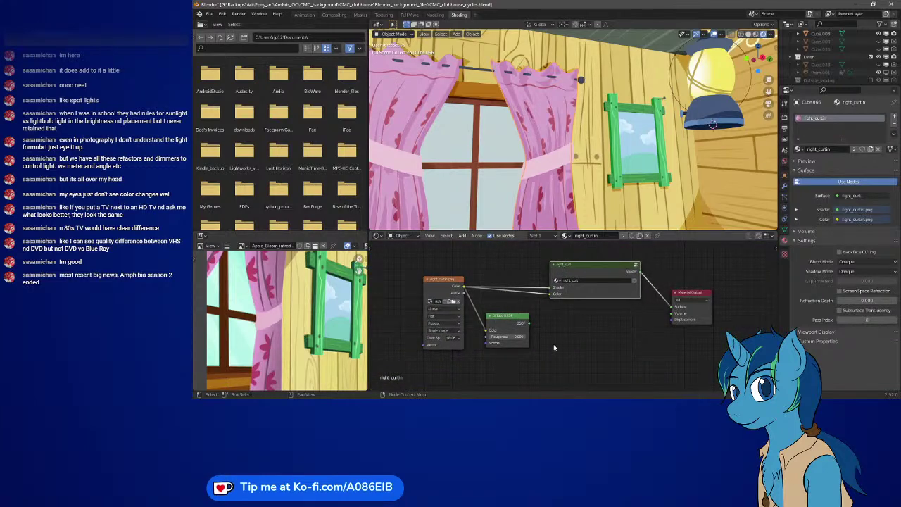
# Move the right_curt group node aside and add a Mix Shader node
pyautogui.moveTo(554, 347); pyautogui.dragTo(543, 385, button='middle')
pyautogui.moveTo(593, 308); pyautogui.dragTo(568, 262)
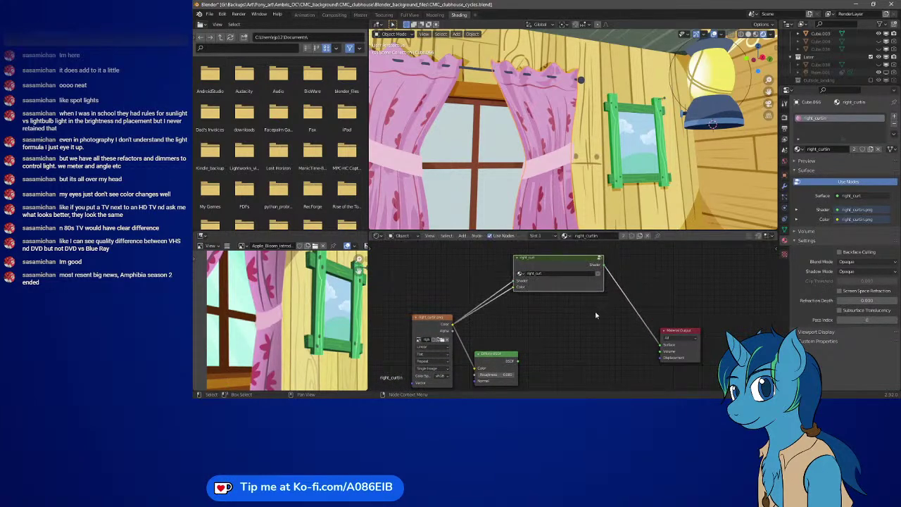
pyautogui.moveTo(592, 333); pyautogui.dragTo(577, 302, button='middle')
pyautogui.hotkey('shift', 'a')
pyautogui.moveTo(580, 301)
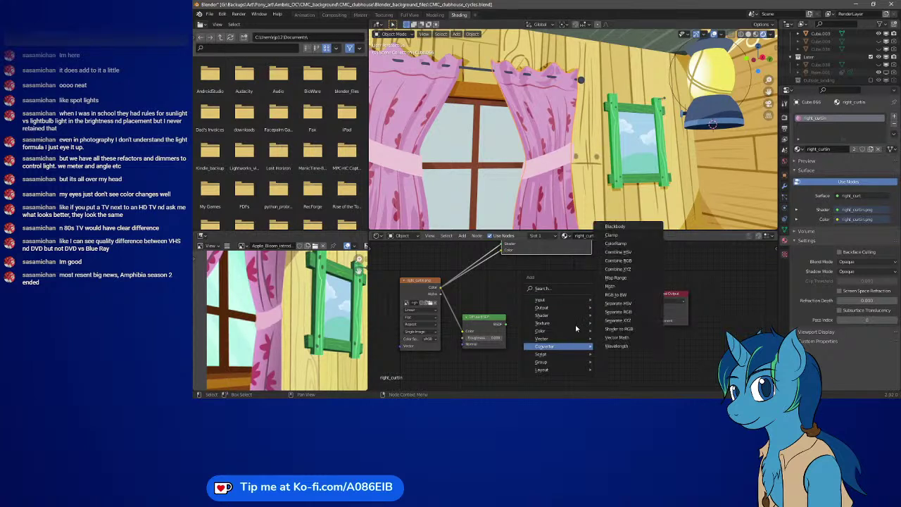
pyautogui.moveTo(565, 330)
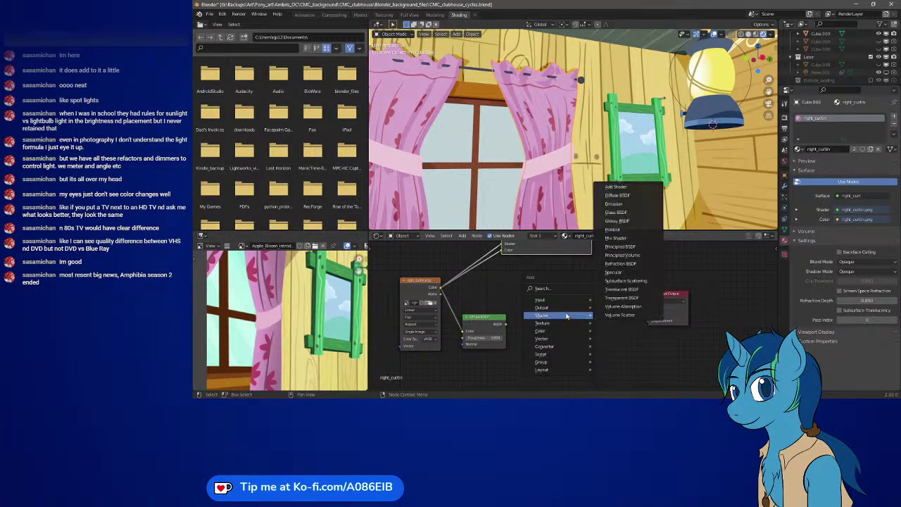
pyautogui.click(617, 238)
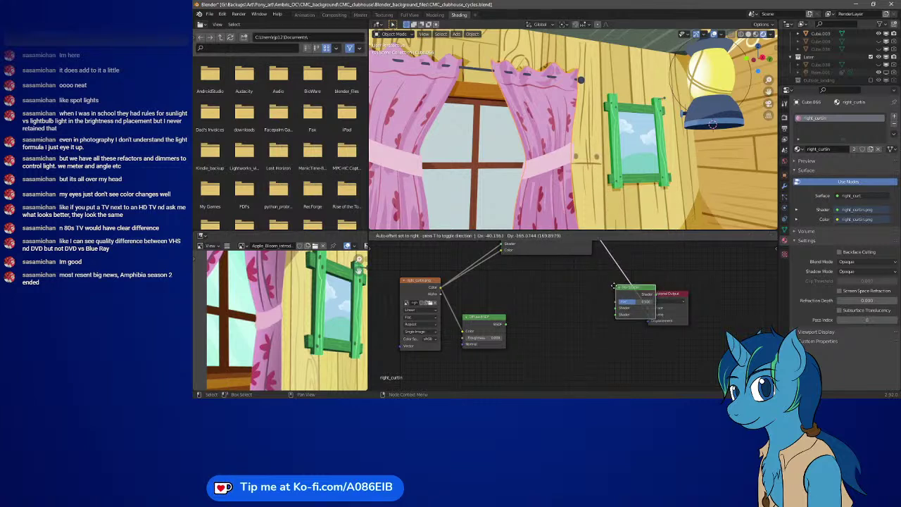
pyautogui.click(574, 305)
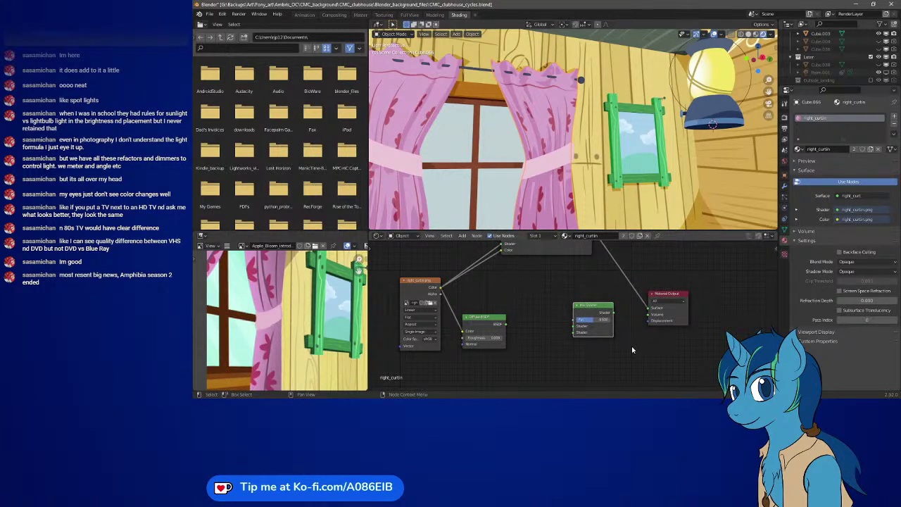
# Add a MixRGB node and reposition it and the Material Output node
pyautogui.hotkey('shift', 'a')
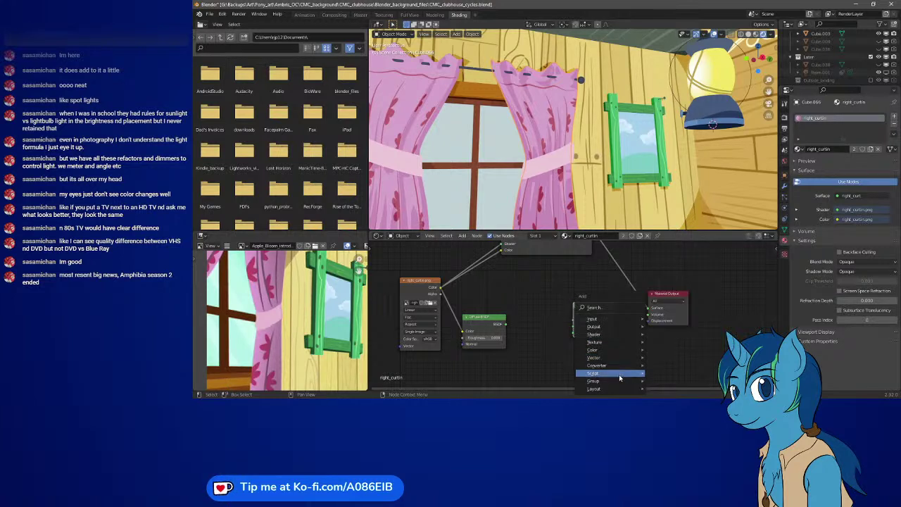
pyautogui.moveTo(623, 359)
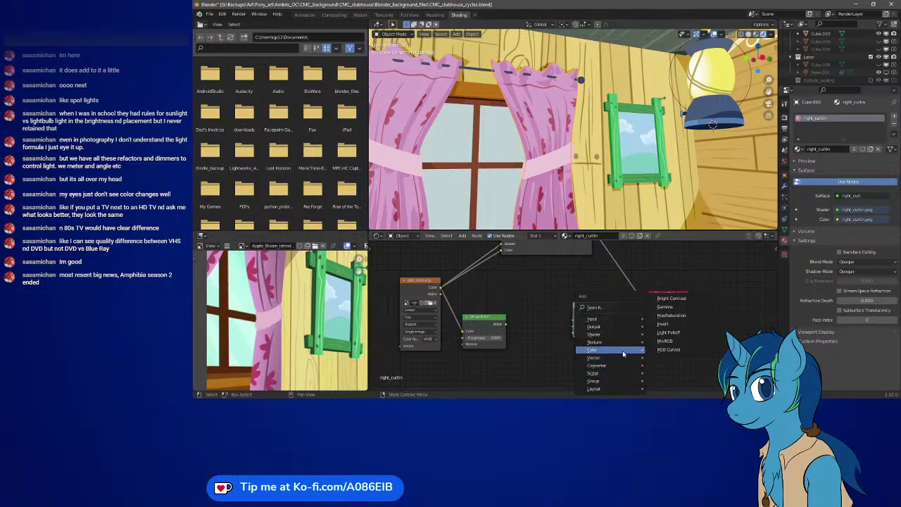
pyautogui.click(668, 341)
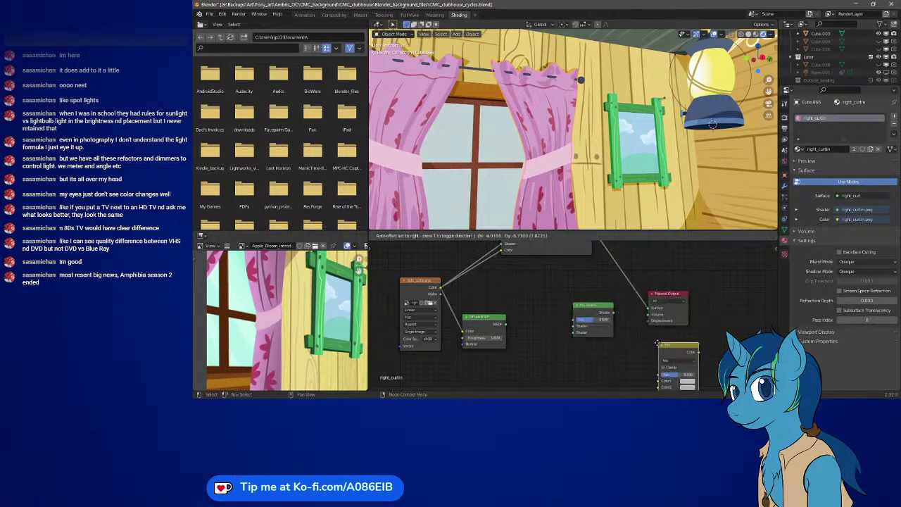
pyautogui.click(642, 388)
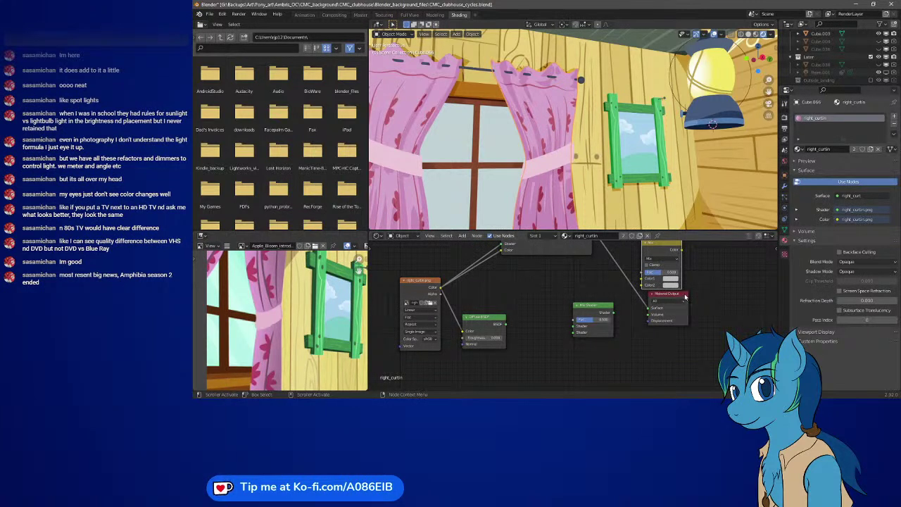
pyautogui.moveTo(685, 297); pyautogui.dragTo(725, 337)
pyautogui.moveTo(667, 247); pyautogui.dragTo(620, 305, button='middle')
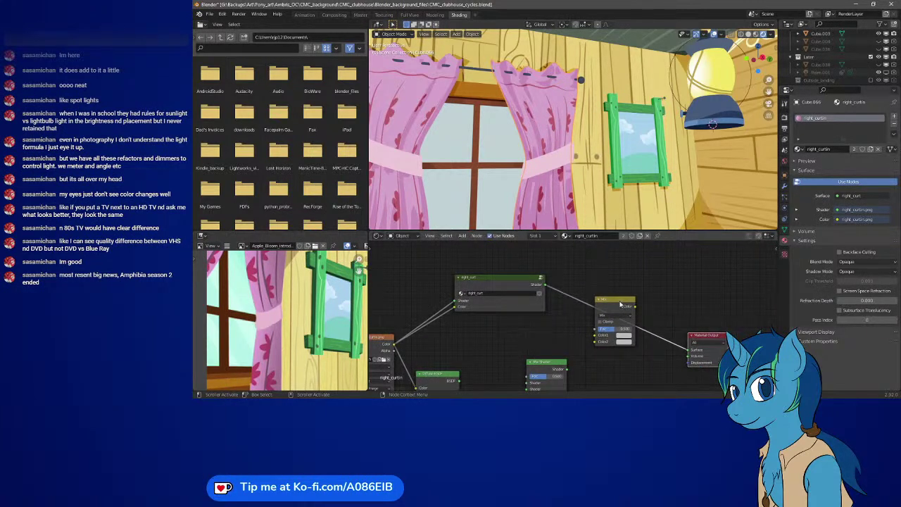
pyautogui.moveTo(620, 304); pyautogui.dragTo(609, 337)
pyautogui.moveTo(557, 370); pyautogui.dragTo(546, 301, button='middle')
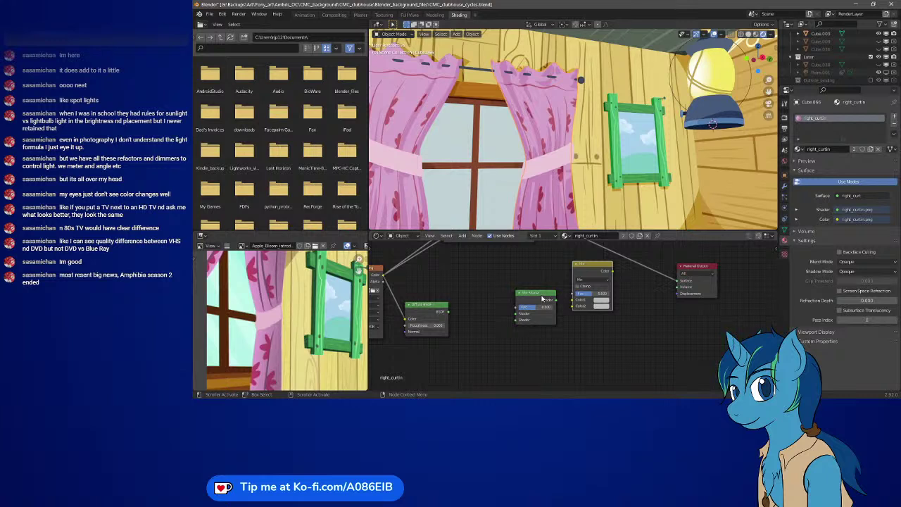
# Move the Mix Shader below the Mix node and link image texture Color to Surface
pyautogui.moveTo(542, 299); pyautogui.dragTo(599, 331)
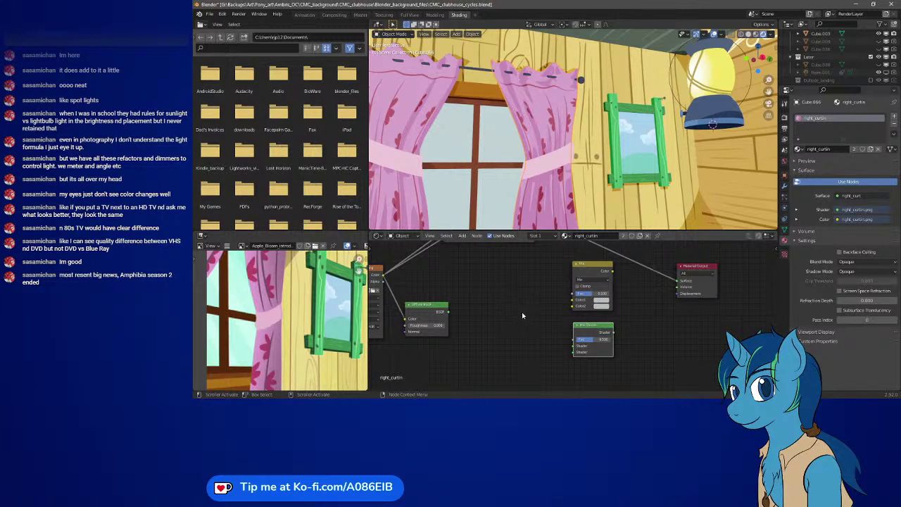
pyautogui.moveTo(521, 316); pyautogui.dragTo(562, 328, button='middle')
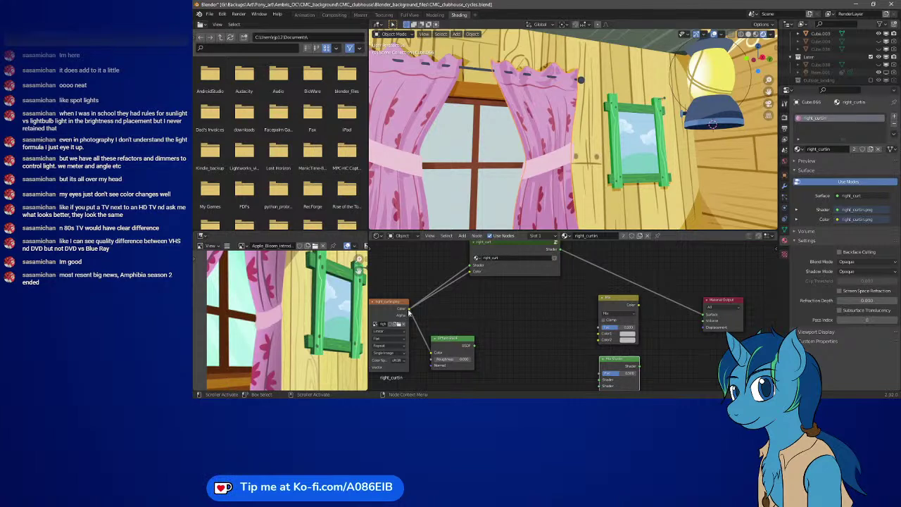
pyautogui.moveTo(403, 308); pyautogui.dragTo(704, 314)
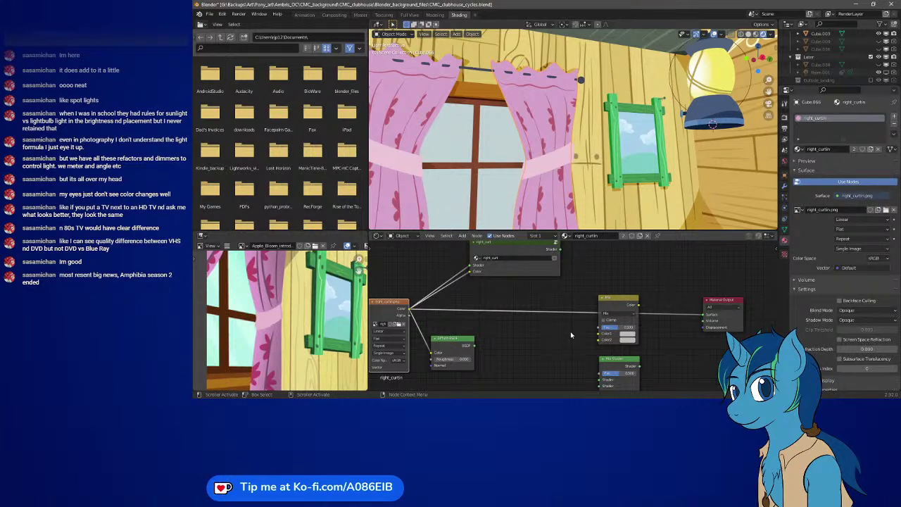
# Rearrange the Material Output, Image Texture and green Diffuse BSDF nodes
pyautogui.moveTo(716, 304); pyautogui.dragTo(718, 270)
pyautogui.scroll(-2, 674, 312)
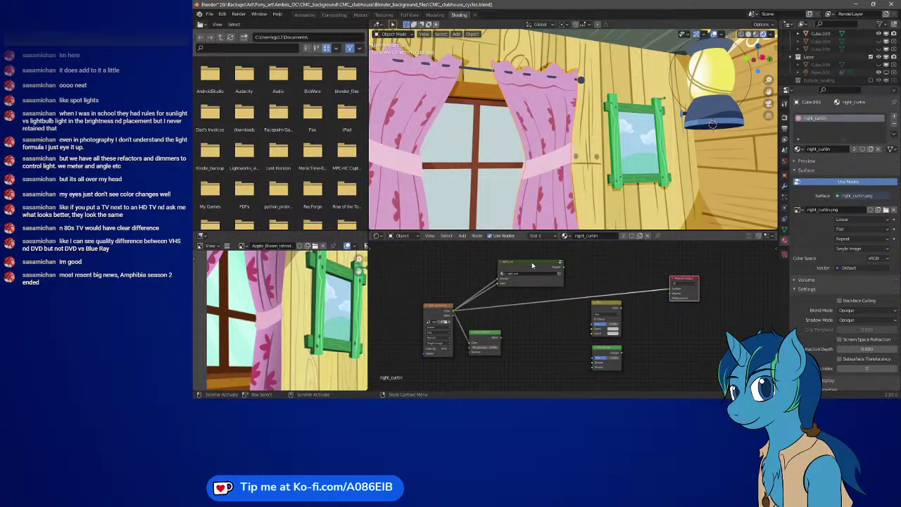
pyautogui.moveTo(527, 265); pyautogui.dragTo(607, 257)
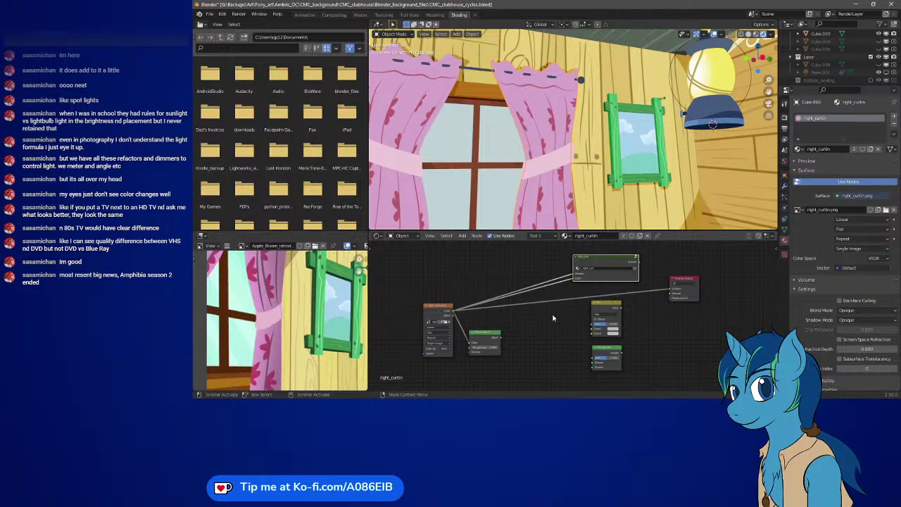
pyautogui.moveTo(553, 318); pyautogui.dragTo(530, 274, button='middle')
pyautogui.moveTo(465, 291); pyautogui.dragTo(591, 338)
pyautogui.moveTo(620, 303); pyautogui.dragTo(629, 321, button='middle')
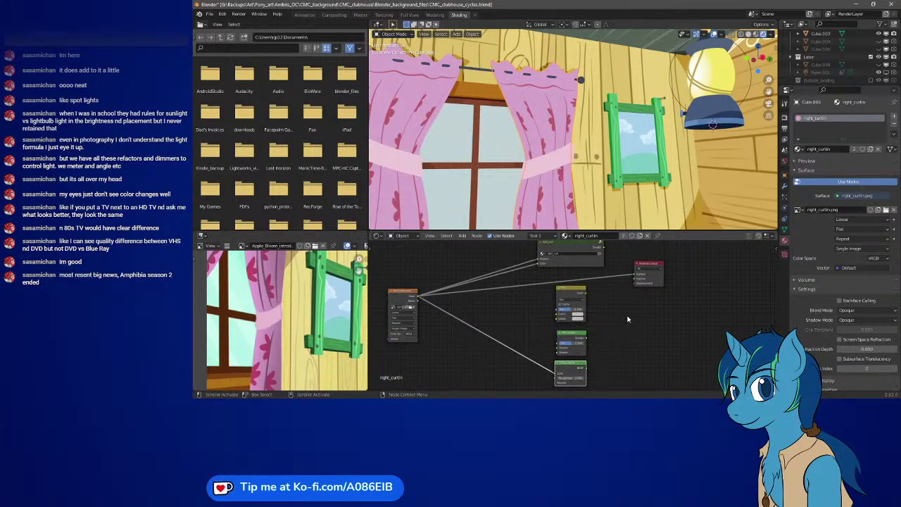
pyautogui.moveTo(627, 319); pyautogui.dragTo(619, 341, button='middle')
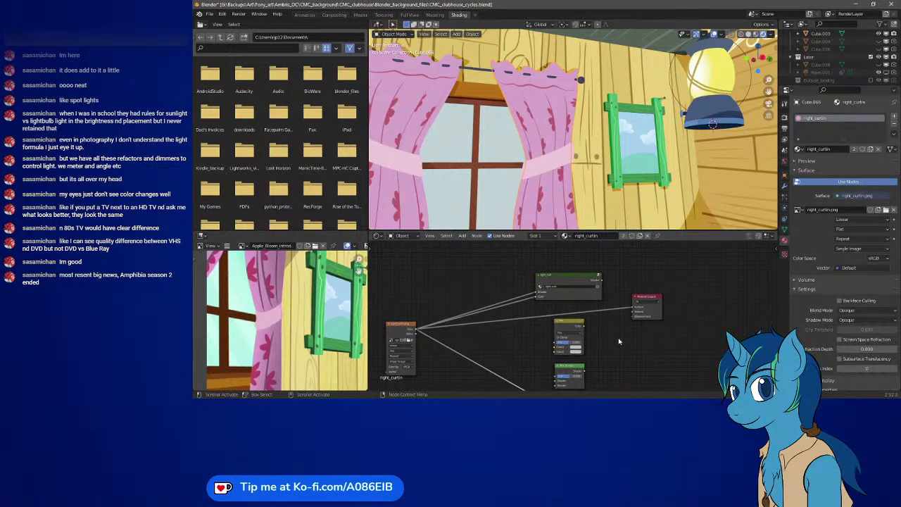
pyautogui.moveTo(618, 342); pyautogui.dragTo(624, 315, button='middle')
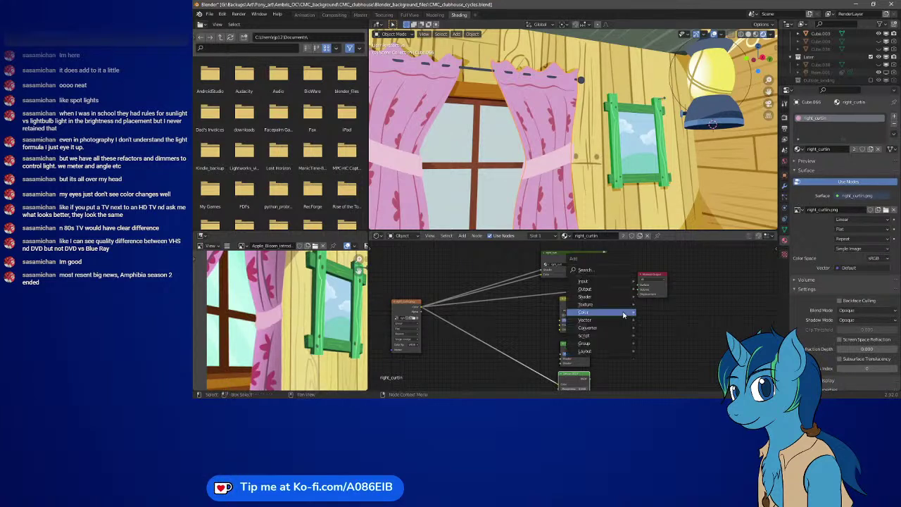
pyautogui.hotkey('shift', 'a')
pyautogui.moveTo(621, 281)
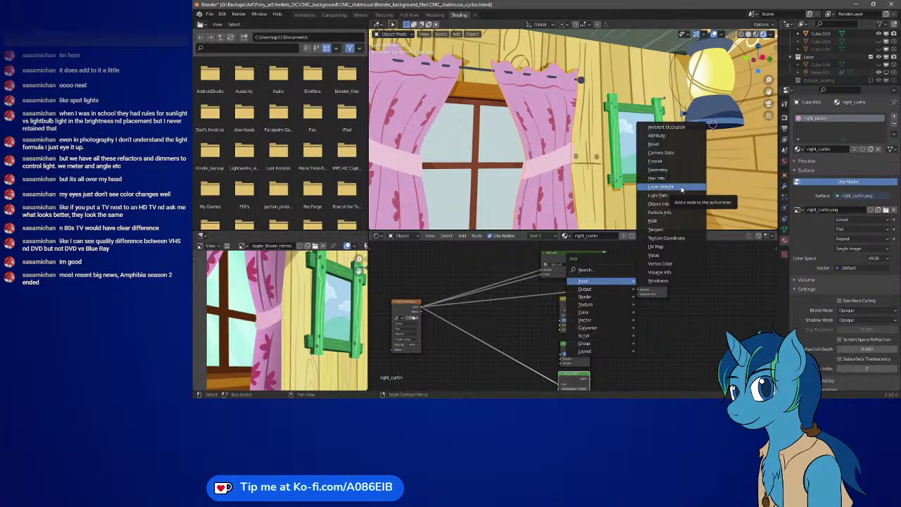
pyautogui.click(681, 189)
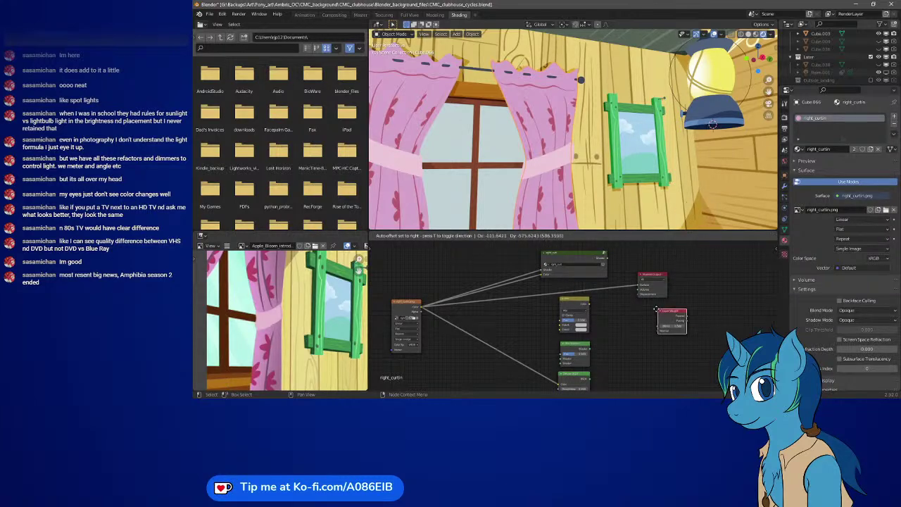
pyautogui.click(606, 322)
pyautogui.moveTo(635, 317); pyautogui.dragTo(427, 262)
pyautogui.scroll(1, 427, 262)
pyautogui.scroll(2, 428, 262)
pyautogui.moveTo(427, 262); pyautogui.dragTo(608, 324, button='middle')
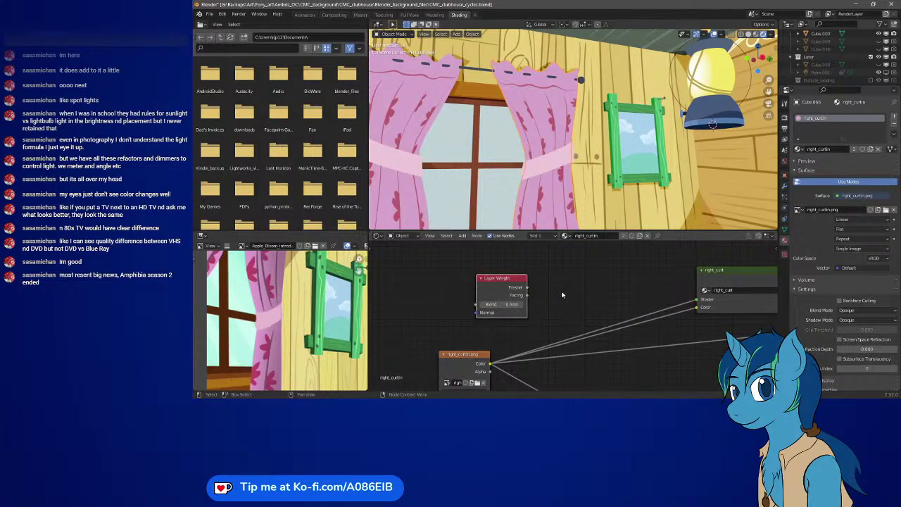
pyautogui.moveTo(548, 299); pyautogui.dragTo(503, 297, button='middle')
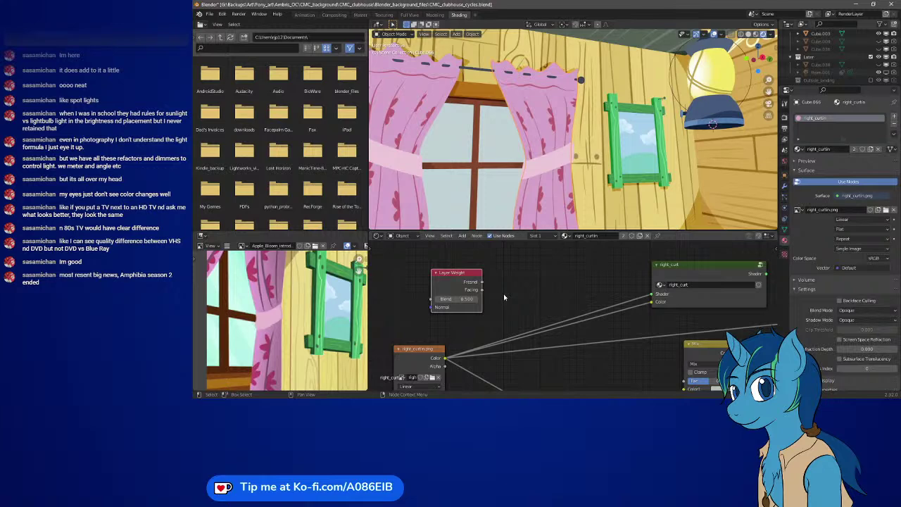
pyautogui.scroll(2, 504, 297)
pyautogui.moveTo(424, 292); pyautogui.dragTo(543, 304, button='middle')
pyautogui.scroll(1, 527, 284)
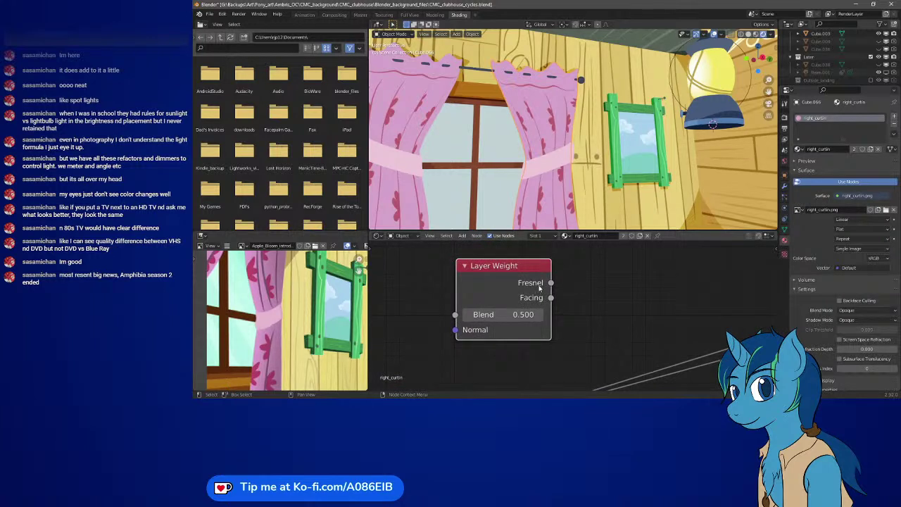
pyautogui.scroll(-4, 592, 308)
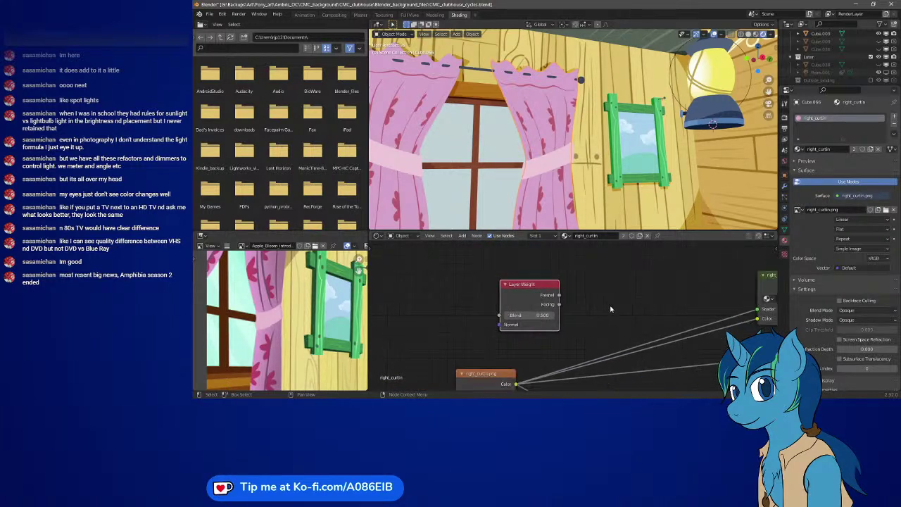
pyautogui.press('x')
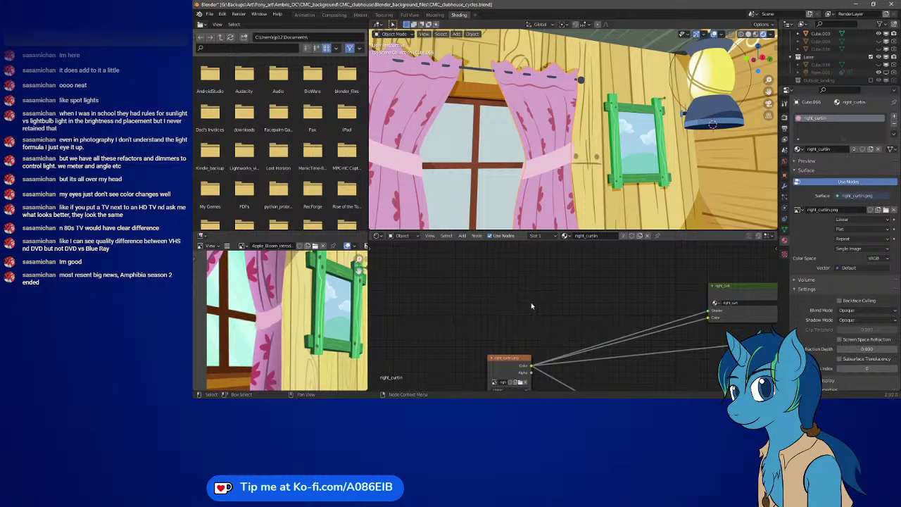
pyautogui.moveTo(565, 303); pyautogui.dragTo(353, 256, button='middle')
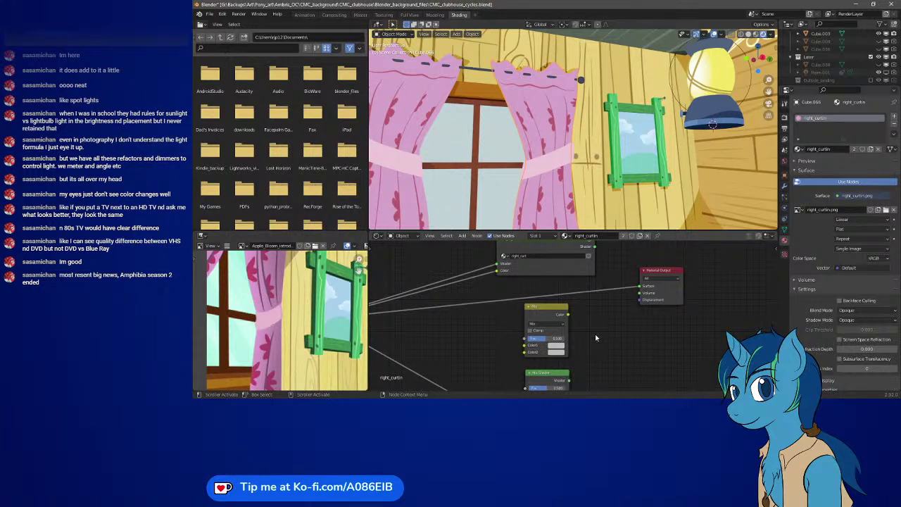
pyautogui.moveTo(595, 337); pyautogui.dragTo(681, 304, button='middle')
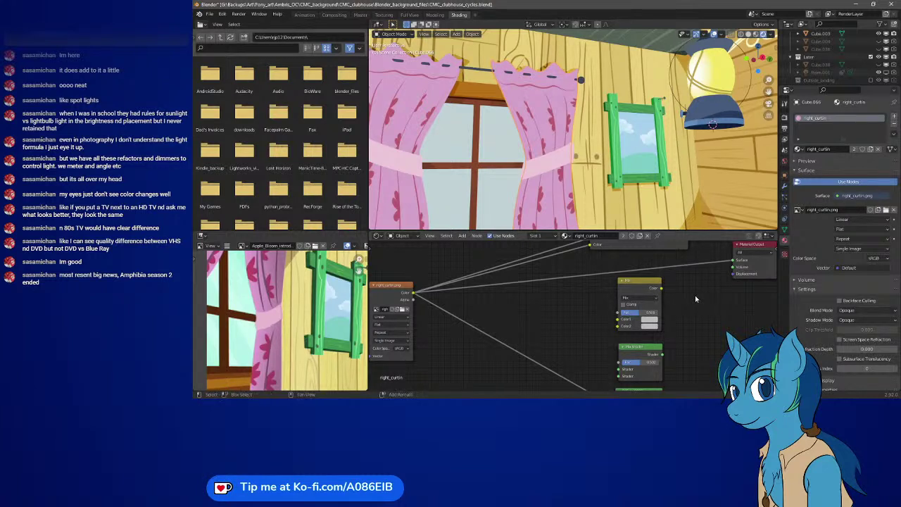
# Add a Gamma node and feed the curtain texture's Color into it
pyautogui.hotkey('shift', 'a')
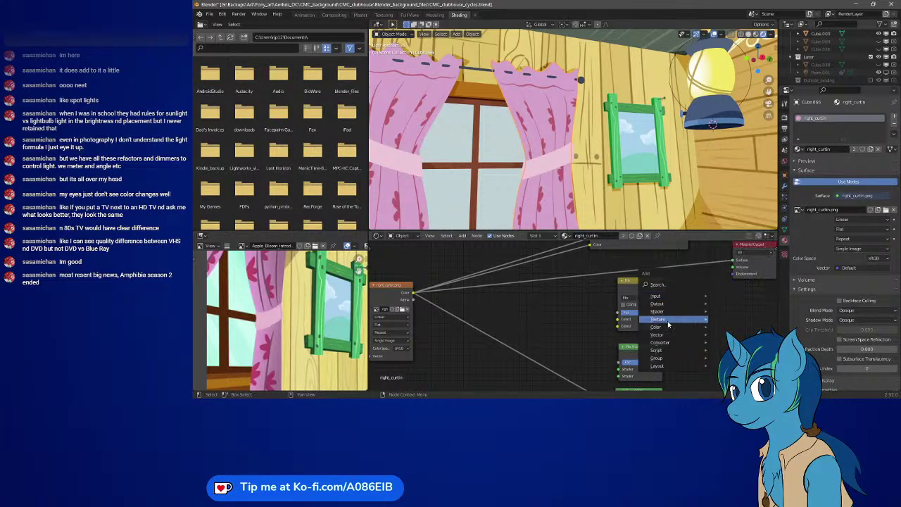
pyautogui.moveTo(664, 328)
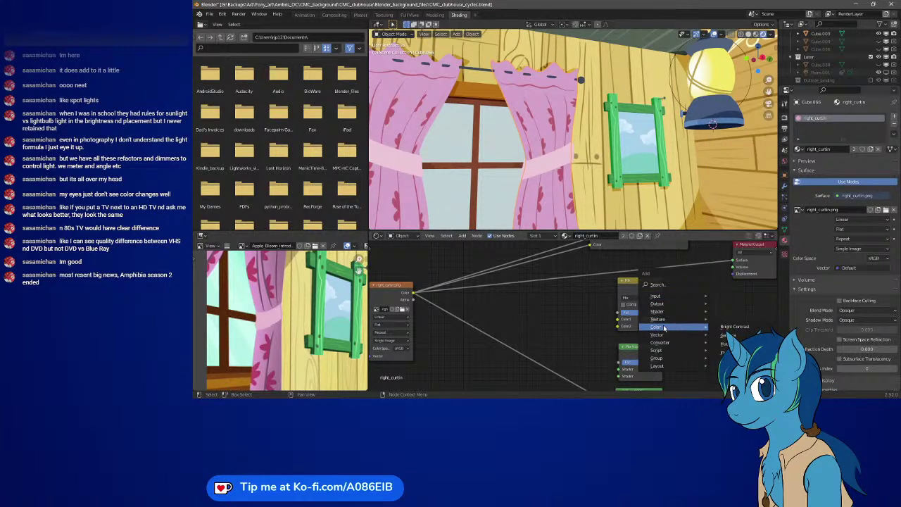
pyautogui.click(732, 335)
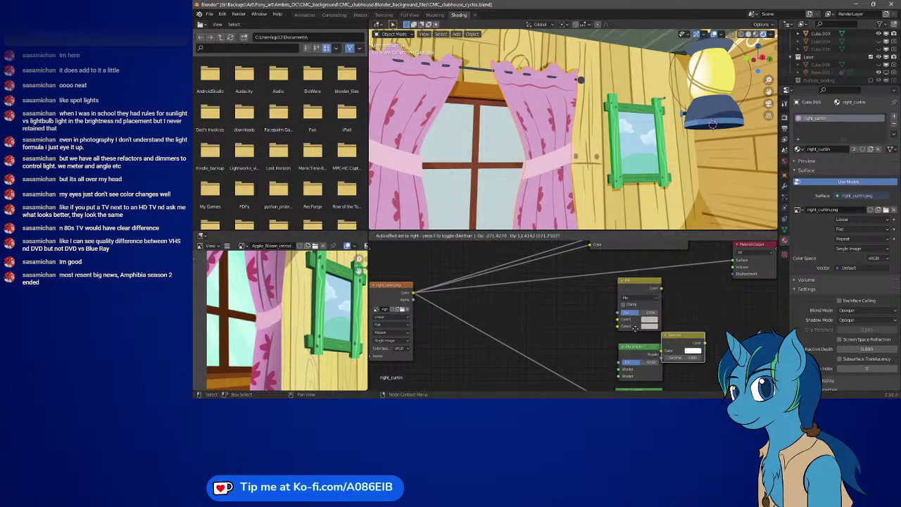
pyautogui.click(524, 302)
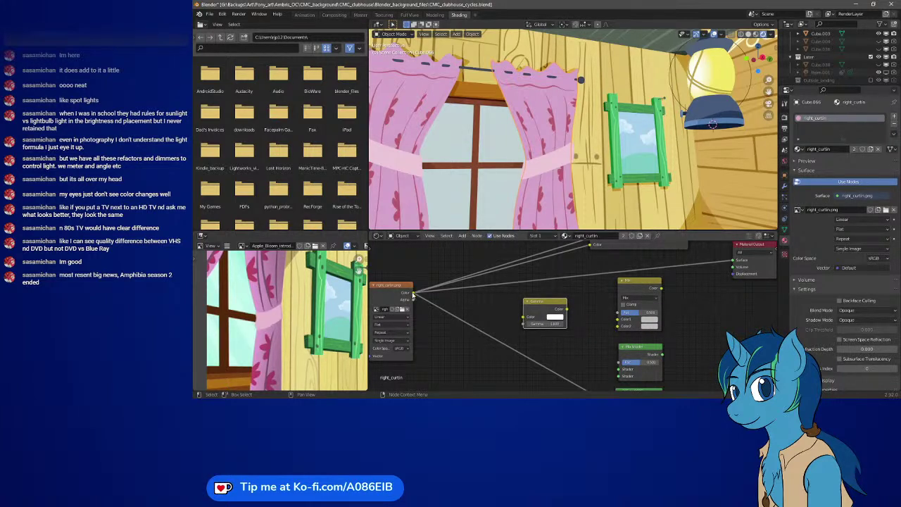
pyautogui.moveTo(413, 293); pyautogui.dragTo(523, 317)
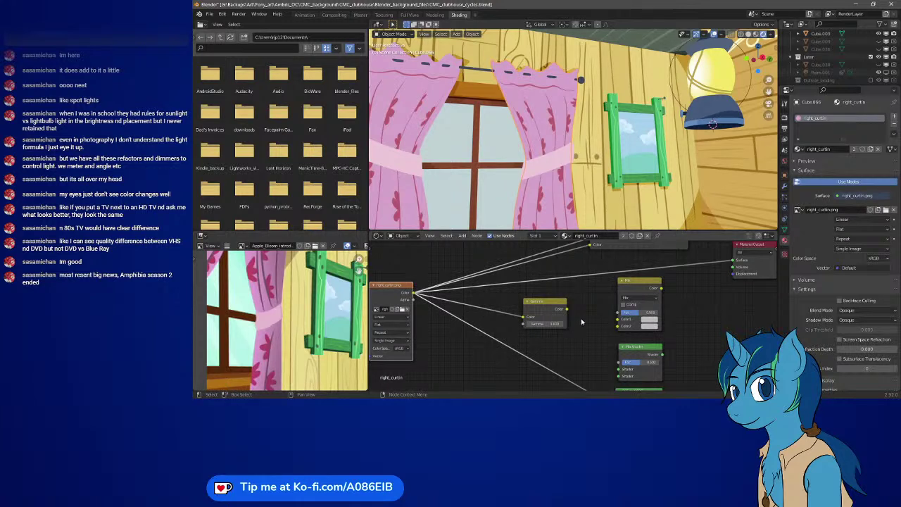
# Connect Gamma into Mix Color1 and the Mix output into the material Surface
pyautogui.moveTo(581, 318); pyautogui.dragTo(555, 328, button='middle')
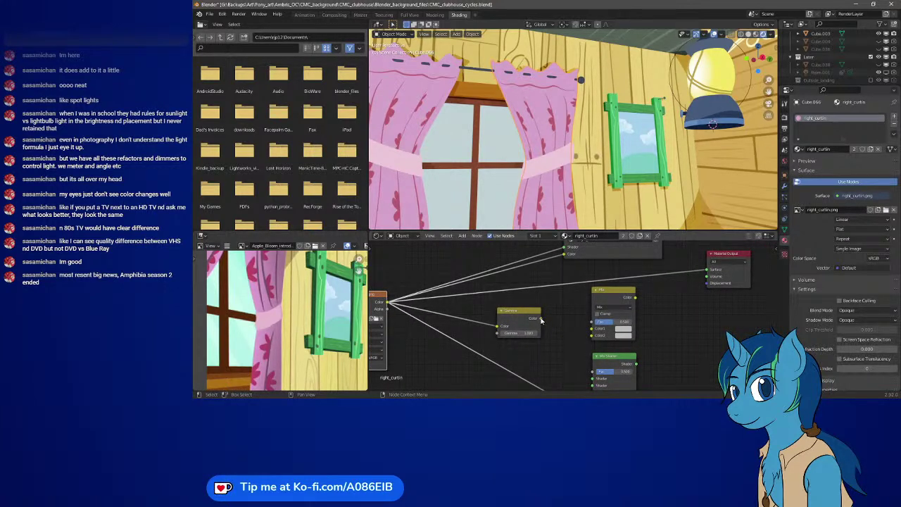
pyautogui.moveTo(530, 318); pyautogui.dragTo(534, 302)
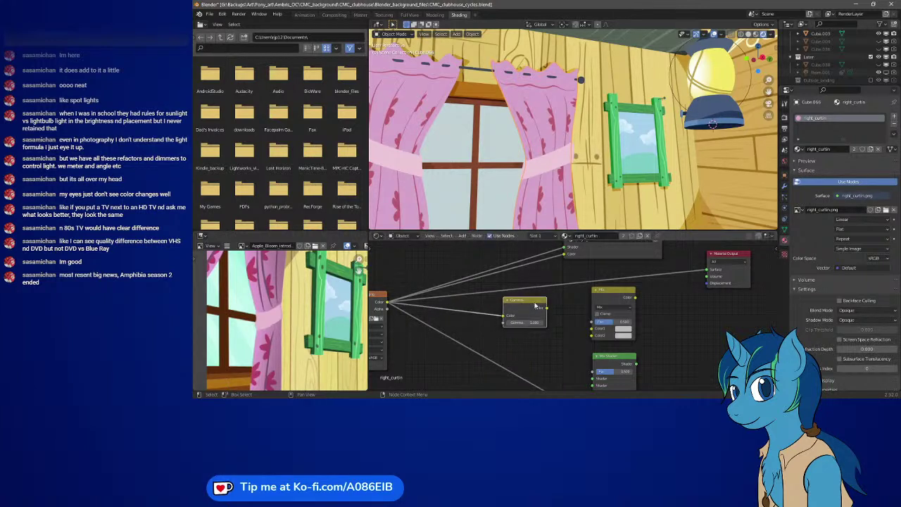
pyautogui.moveTo(390, 303); pyautogui.dragTo(591, 338)
pyautogui.moveTo(527, 303); pyautogui.dragTo(592, 328)
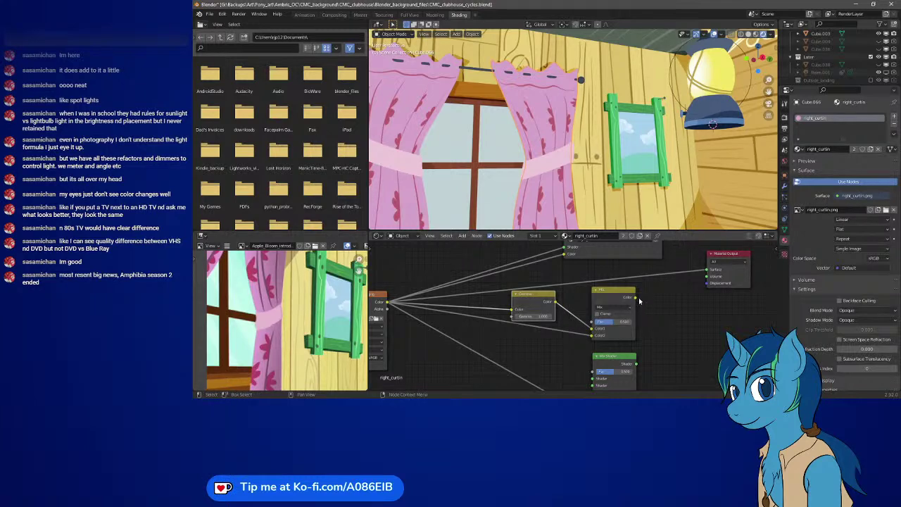
pyautogui.moveTo(635, 297); pyautogui.dragTo(706, 270)
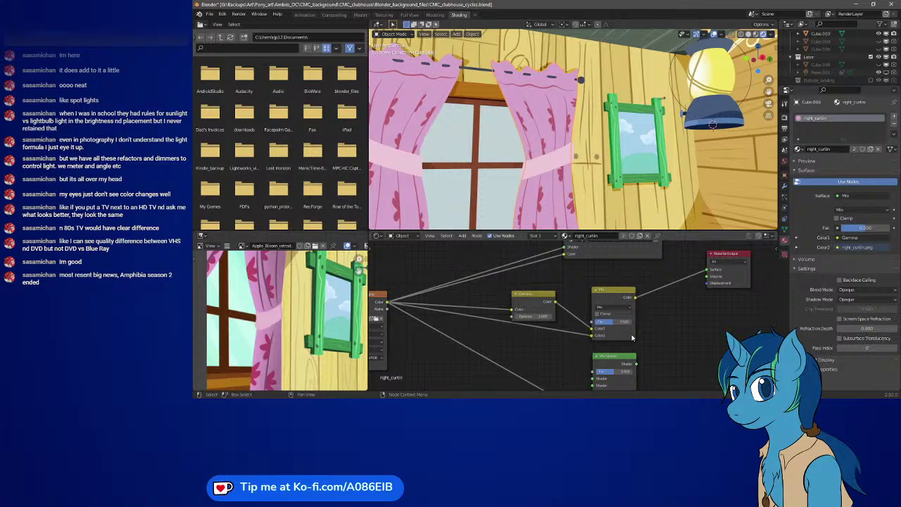
# Set the Gamma node's Gamma value to 2.1
pyautogui.moveTo(533, 316); pyautogui.dragTo(564, 316)
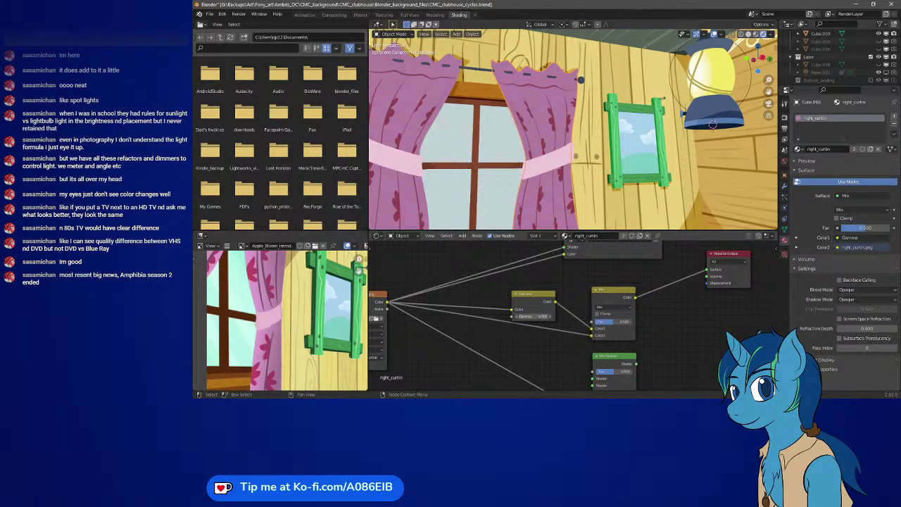
pyautogui.click(533, 316)
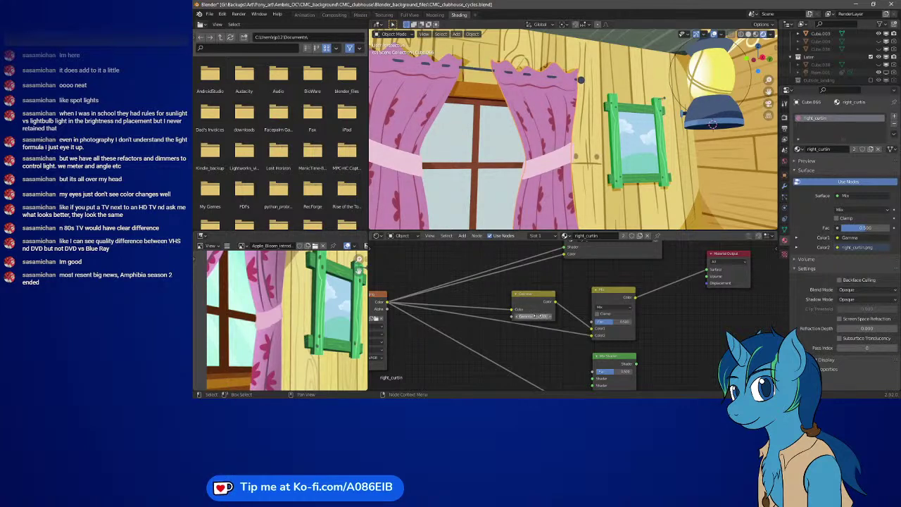
pyautogui.write('2.1')
pyautogui.press('Return')
# Set the Mix node's Fac to 0.5
pyautogui.moveTo(612, 322)
pyautogui.mouseDown()
pyautogui.moveTo(637, 322)
pyautogui.moveTo(591, 322)
pyautogui.moveTo(637, 321)
pyautogui.moveTo(618, 326)
pyautogui.mouseUp()
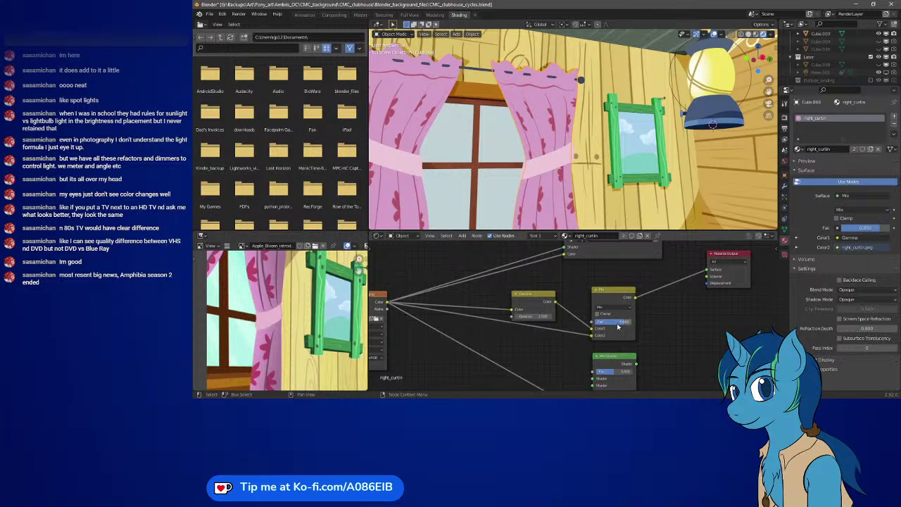
pyautogui.click(619, 323)
pyautogui.write('0.5')
pyautogui.press('Return')
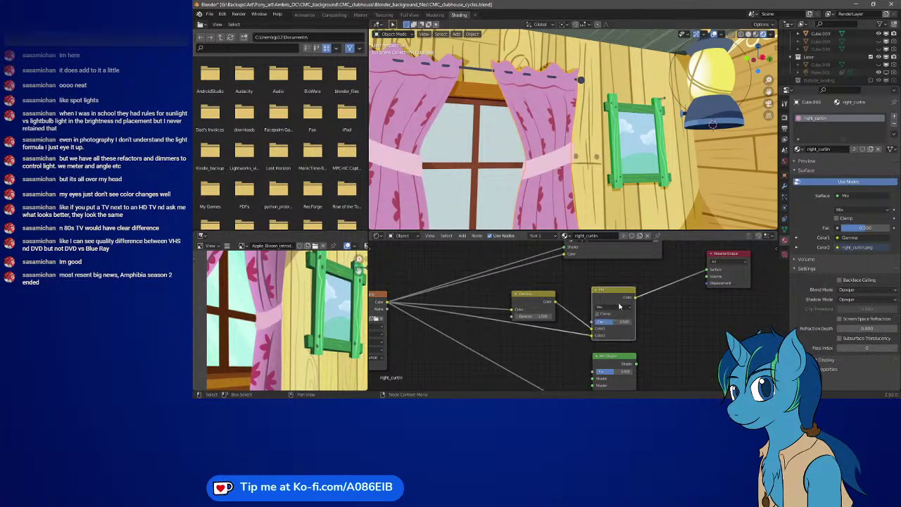
pyautogui.click(619, 307)
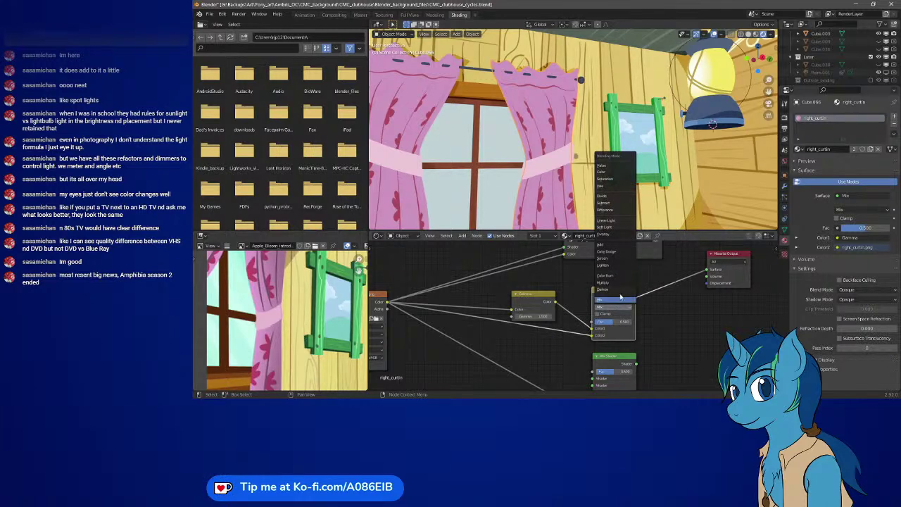
# Switch the Mix blend mode to Multiply and set Gamma to 1.5
pyautogui.click(614, 284)
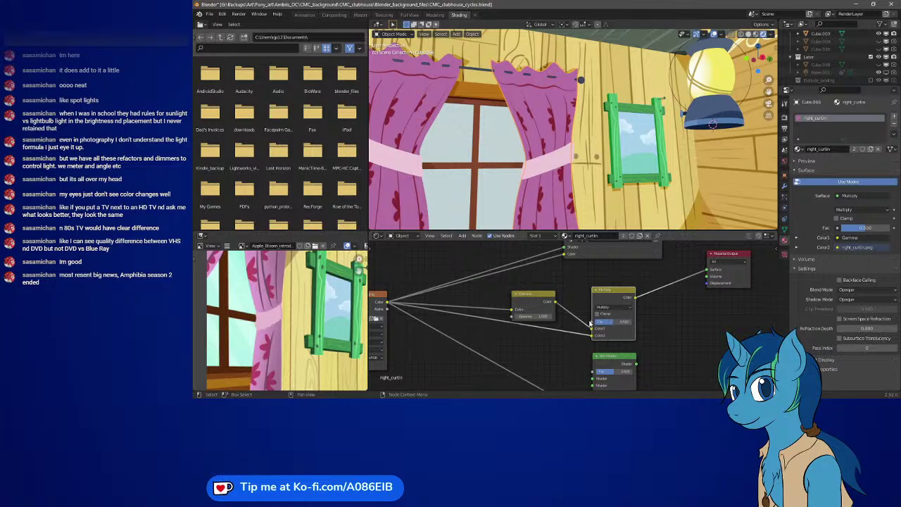
pyautogui.moveTo(533, 316)
pyautogui.mouseDown()
pyautogui.moveTo(556, 316)
pyautogui.moveTo(540, 316)
pyautogui.mouseUp()
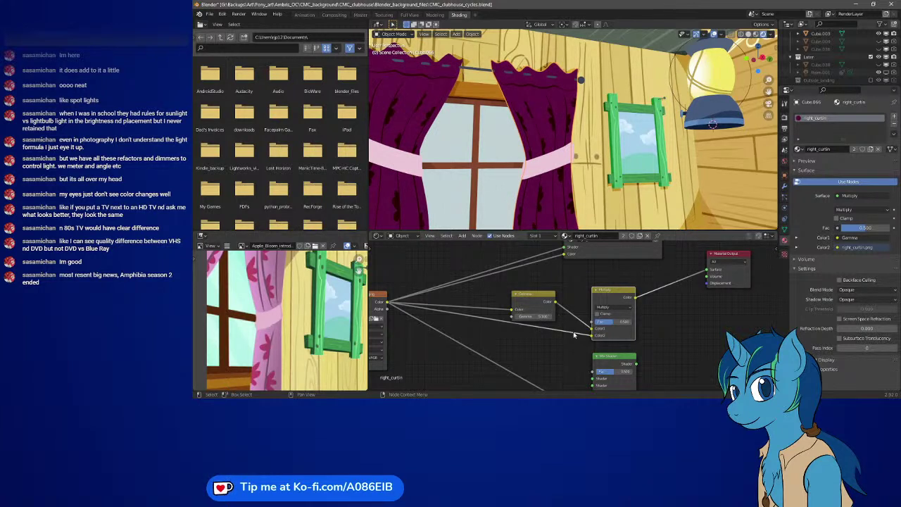
pyautogui.click(534, 316)
pyautogui.write('1.5')
pyautogui.press('Return')
# Return the Mix blend mode to Mix and move the Gamma node up-left
pyautogui.click(612, 307)
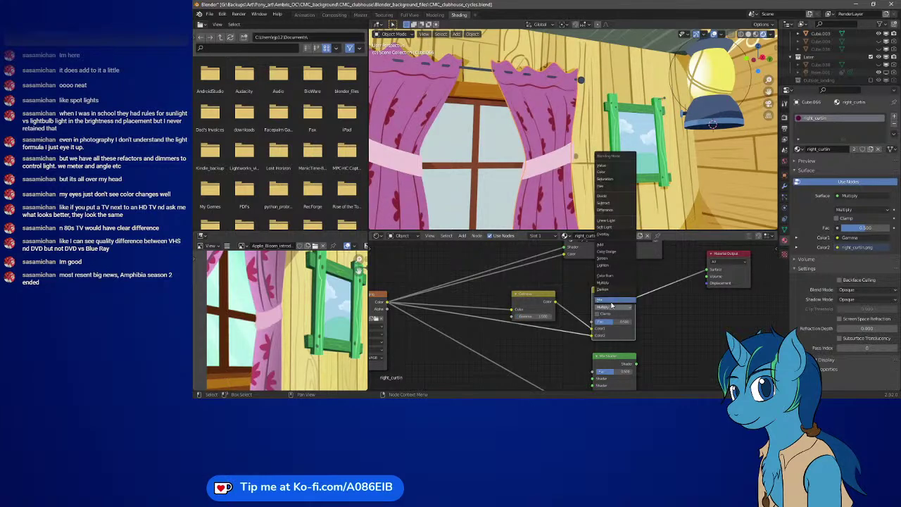
pyautogui.click(610, 301)
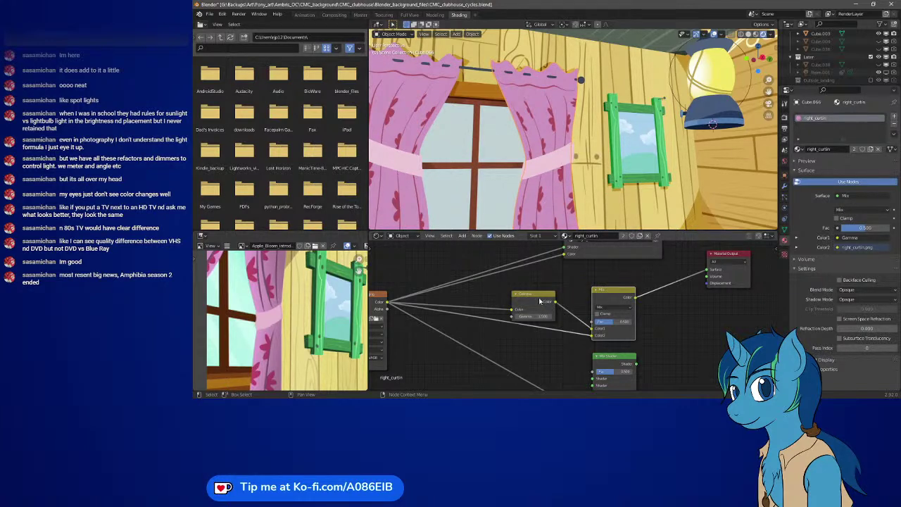
pyautogui.moveTo(540, 302); pyautogui.dragTo(514, 291)
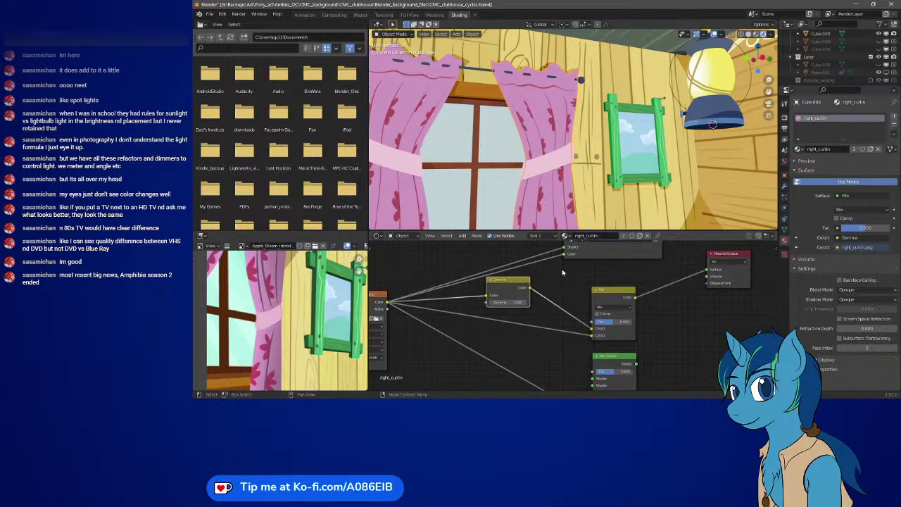
# Add a Light Falloff node driving the Mix Fac, with Gamma relinked into Mix Color1
pyautogui.hotkey('shift', 'a')
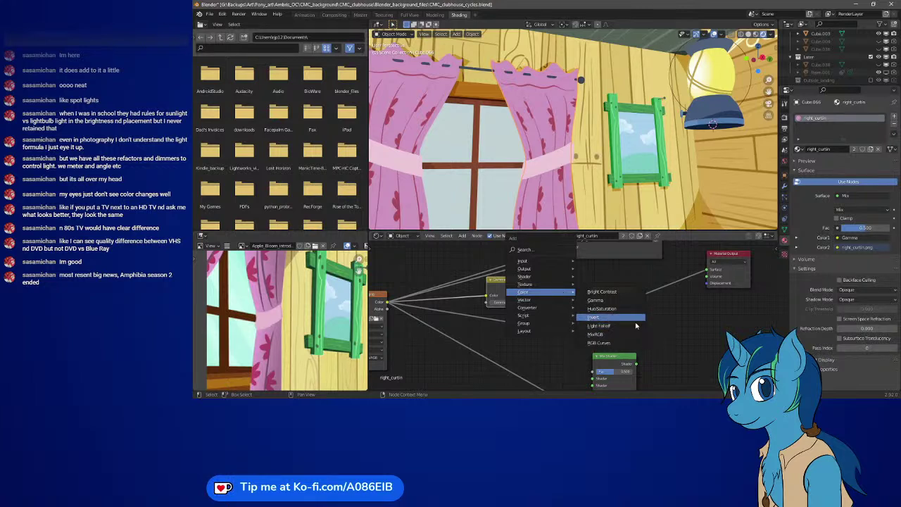
pyautogui.click(610, 326)
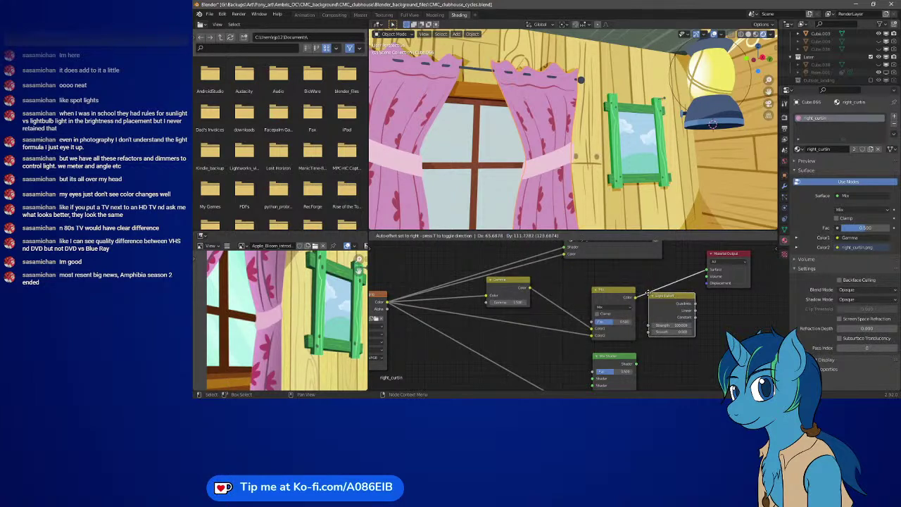
pyautogui.click(554, 280)
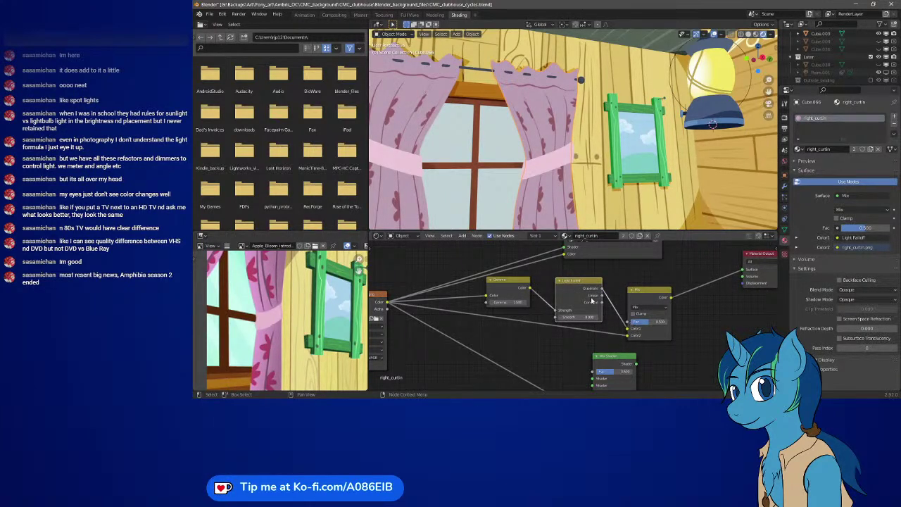
pyautogui.moveTo(585, 285); pyautogui.dragTo(619, 334)
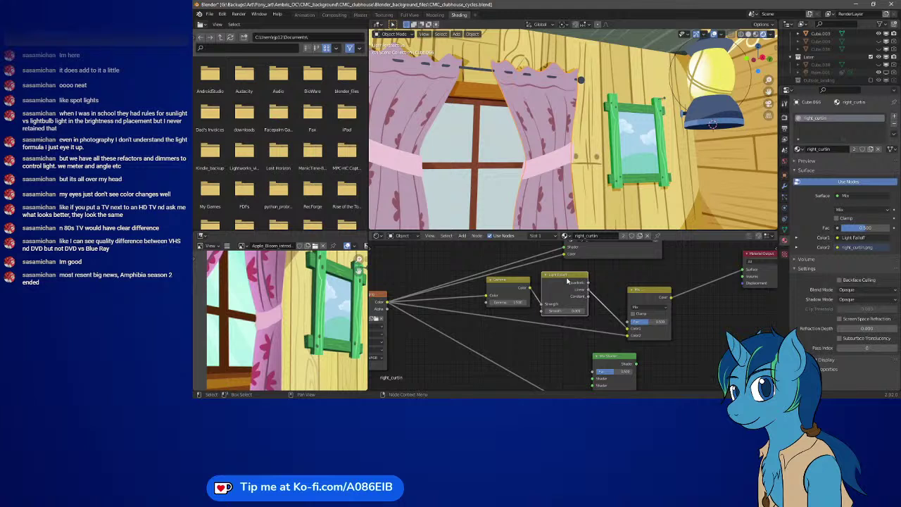
pyautogui.moveTo(561, 282); pyautogui.dragTo(575, 288)
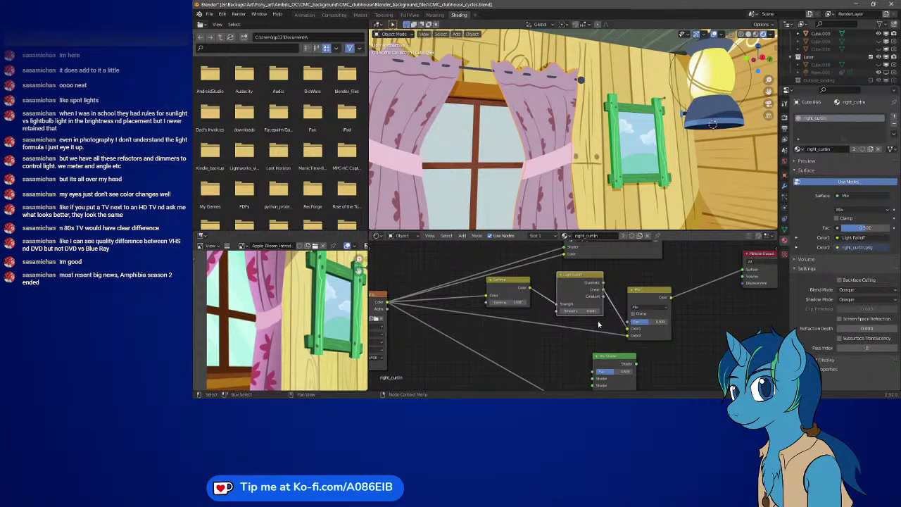
pyautogui.moveTo(620, 331); pyautogui.dragTo(626, 322)
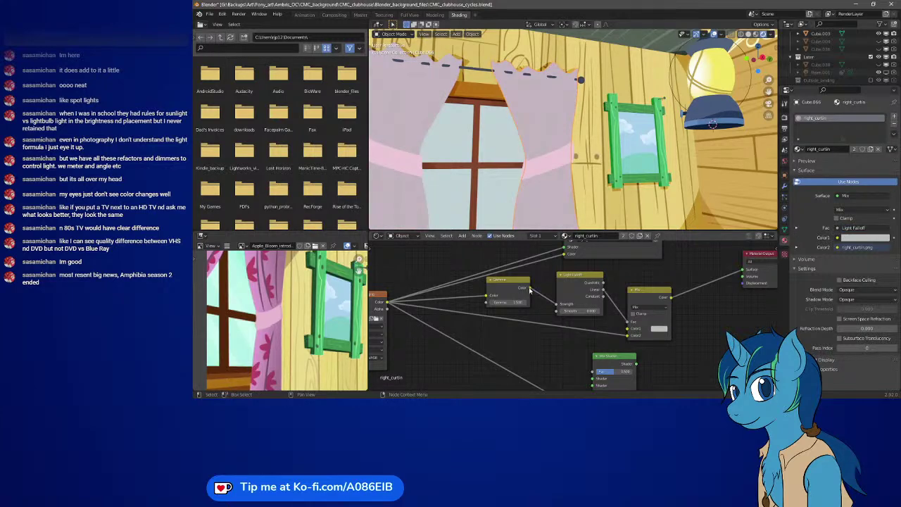
pyautogui.moveTo(530, 289); pyautogui.dragTo(626, 327)
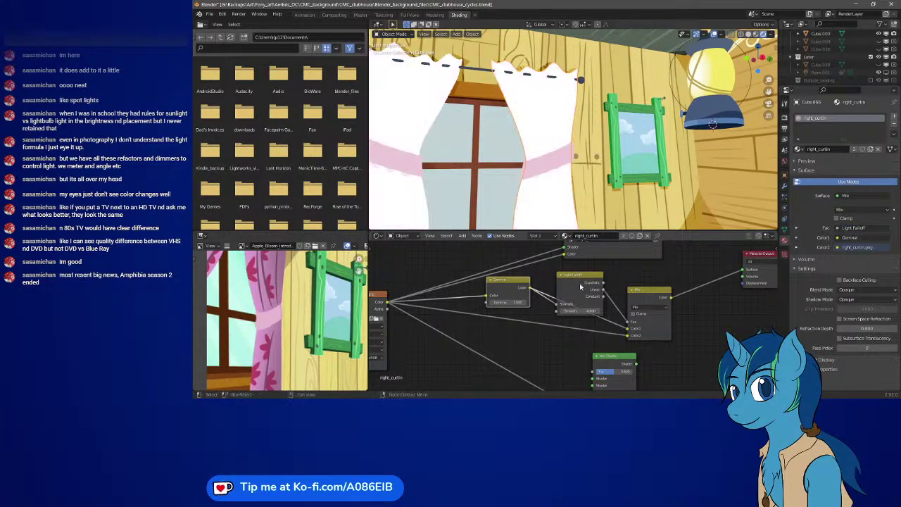
pyautogui.moveTo(573, 276); pyautogui.dragTo(578, 266)
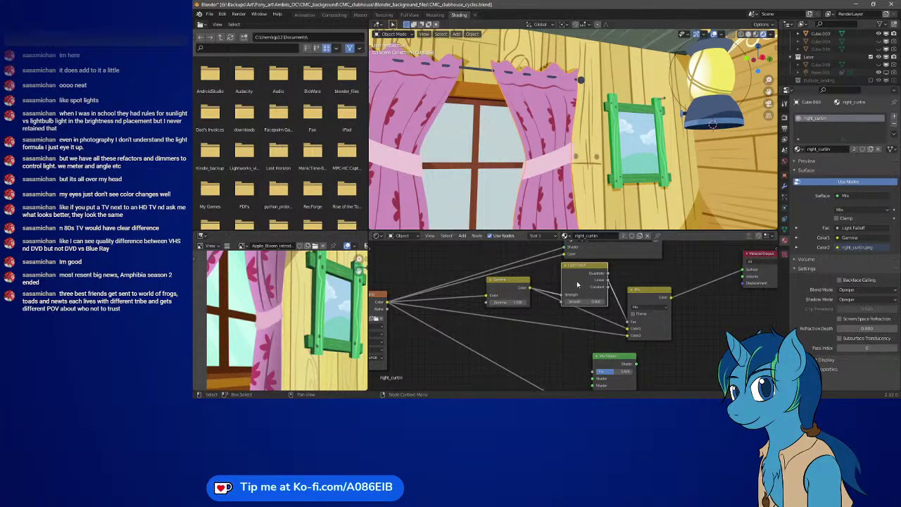
# Replace the Light Falloff node with a new one whose Quadratic output feeds Mix Fac
pyautogui.press('x')
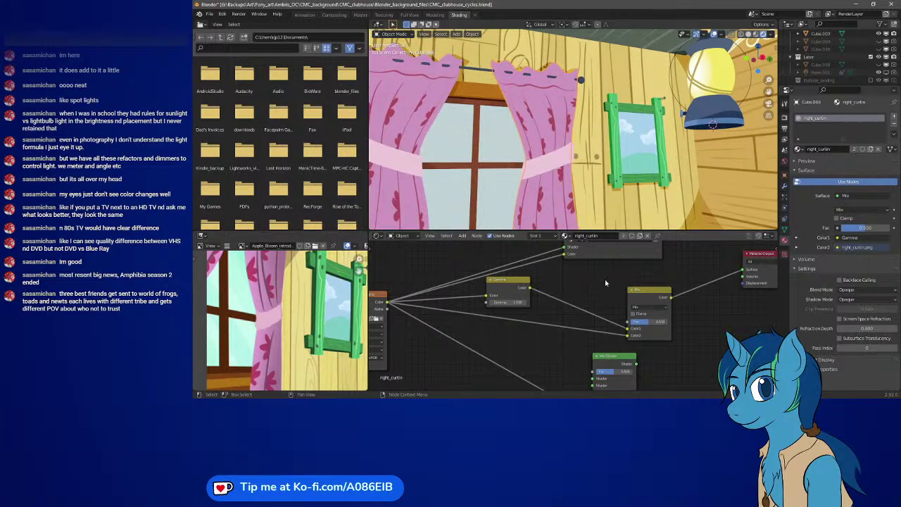
pyautogui.hotkey('shift', 'a')
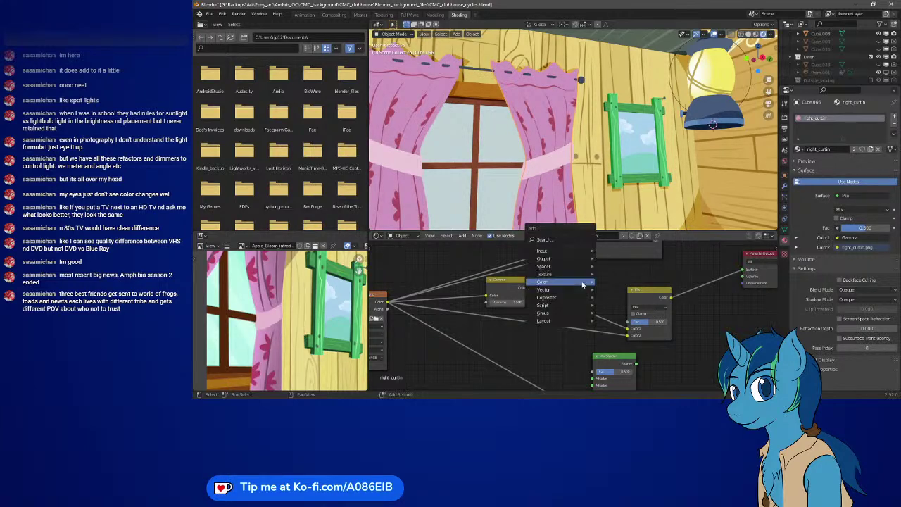
pyautogui.moveTo(582, 284)
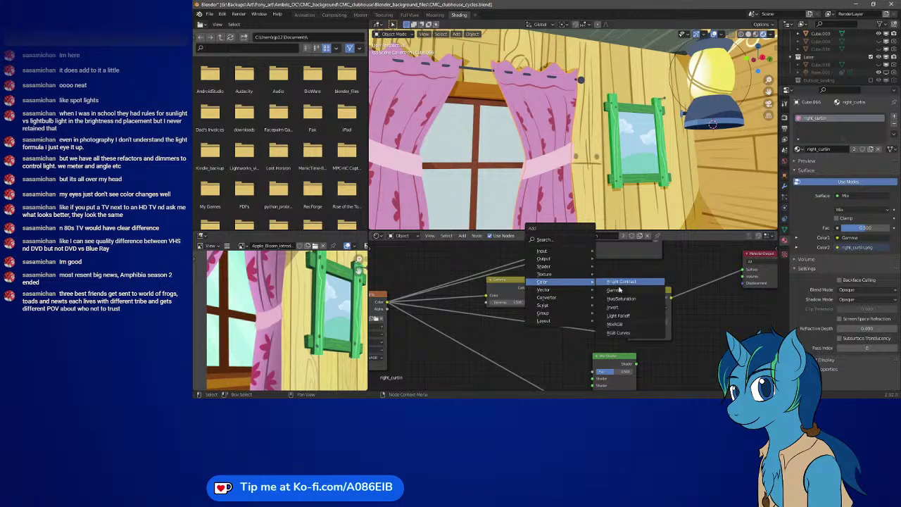
pyautogui.click(617, 316)
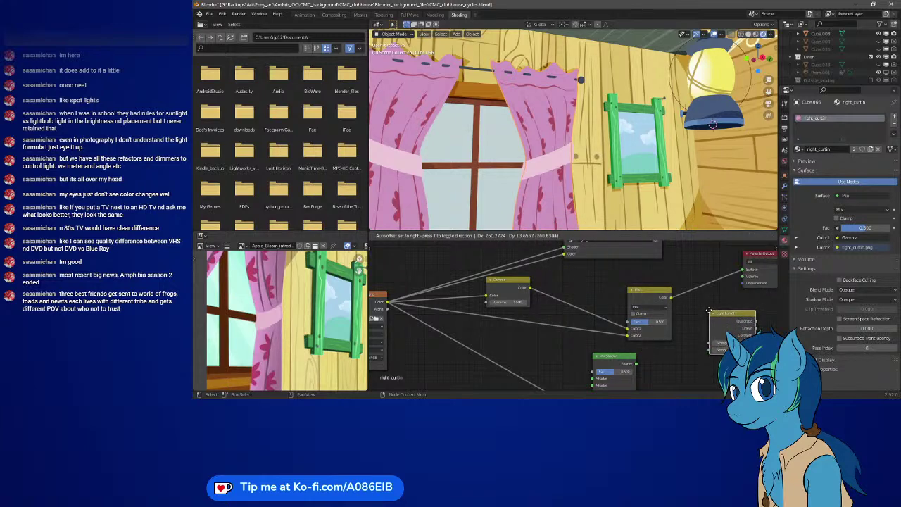
pyautogui.click(702, 310)
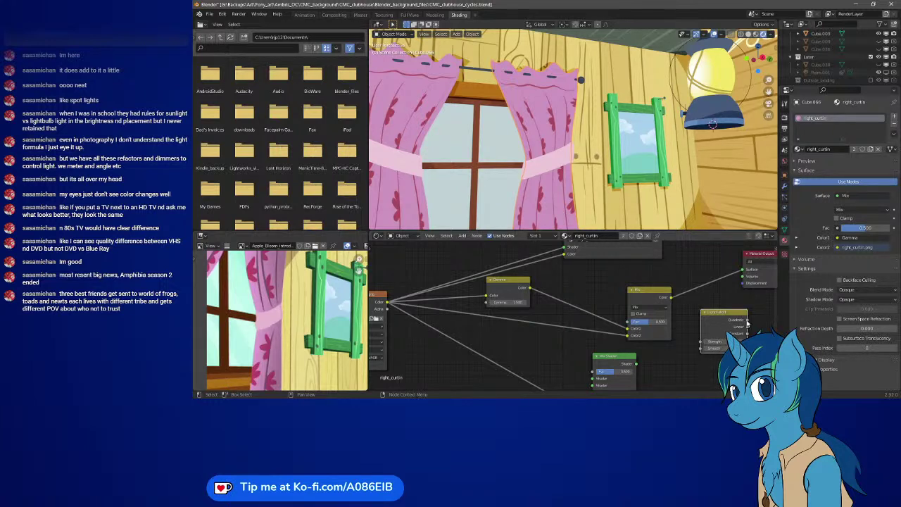
pyautogui.moveTo(747, 322); pyautogui.dragTo(627, 322)
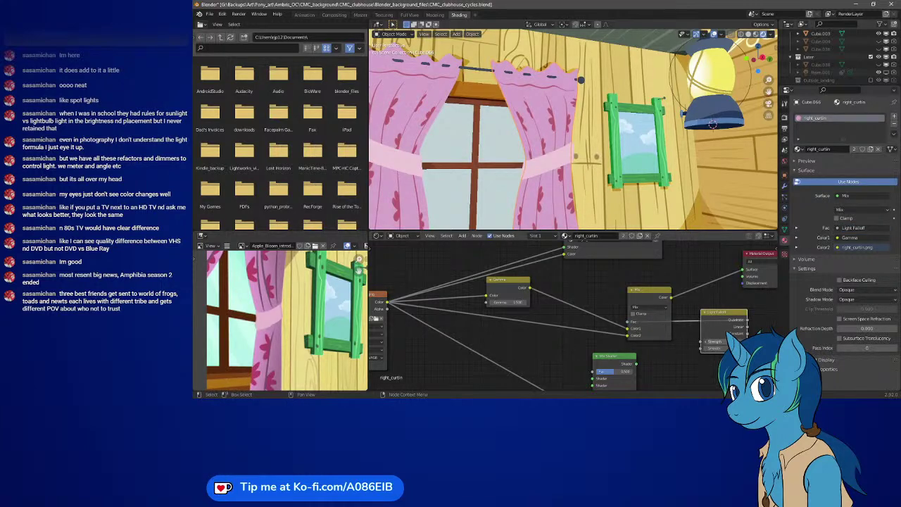
pyautogui.click(712, 347)
pyautogui.press('Return')
pyautogui.moveTo(746, 327)
pyautogui.mouseDown()
pyautogui.moveTo(603, 327)
pyautogui.moveTo(627, 328)
pyautogui.mouseUp()
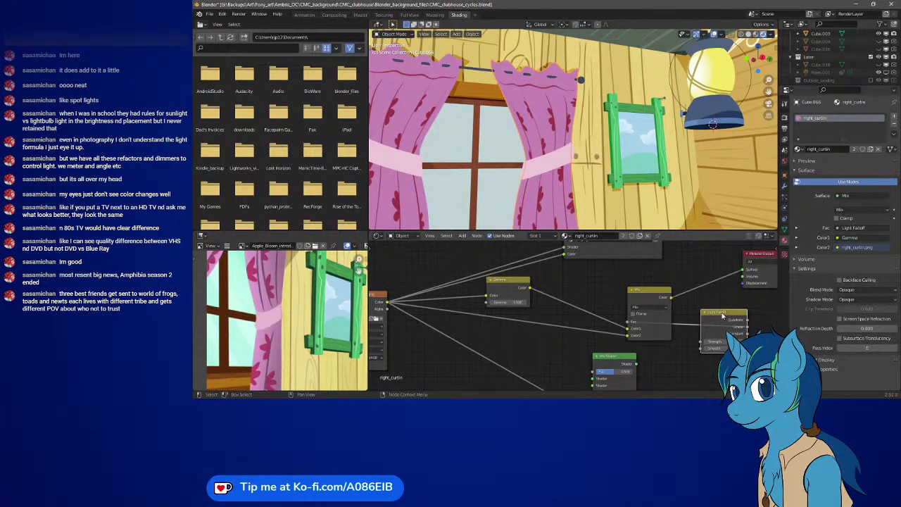
# Delete the Light Falloff node, move Gamma aside, and type 0.5 into Mix Fac
pyautogui.press('x')
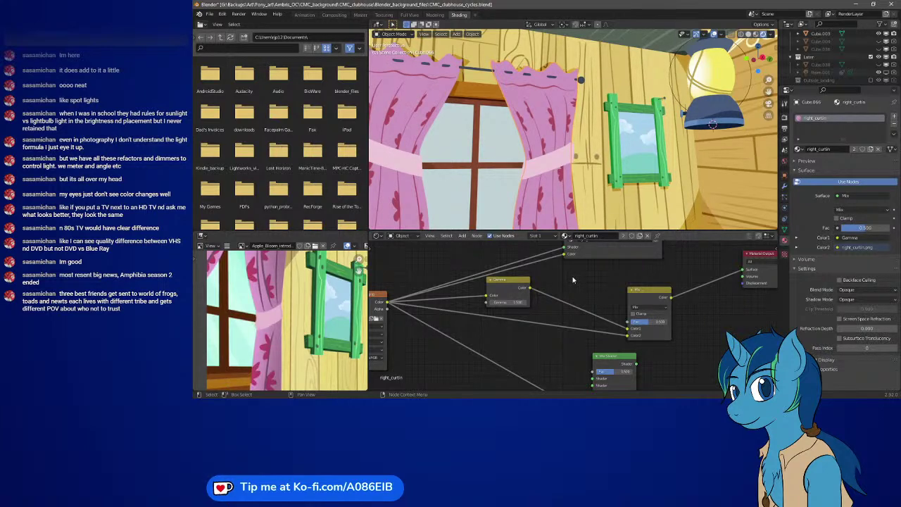
pyautogui.moveTo(522, 279); pyautogui.dragTo(542, 306)
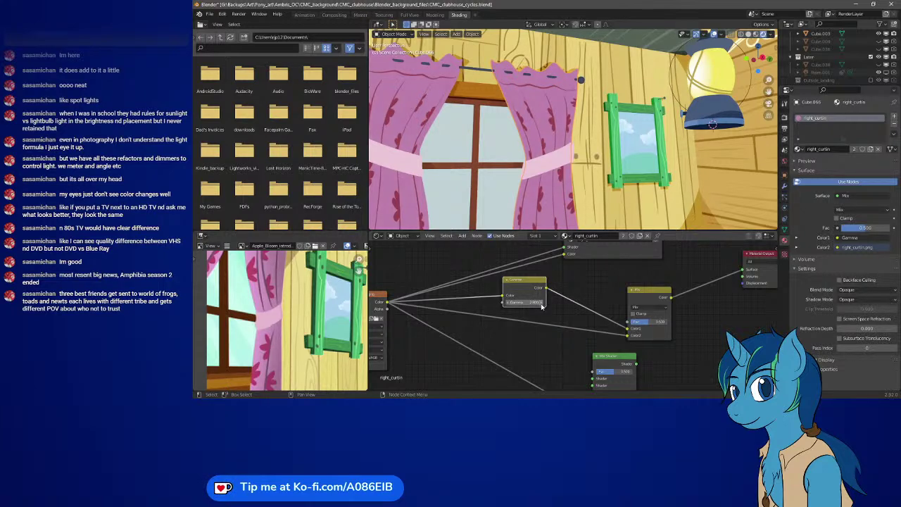
pyautogui.moveTo(641, 320); pyautogui.dragTo(612, 320)
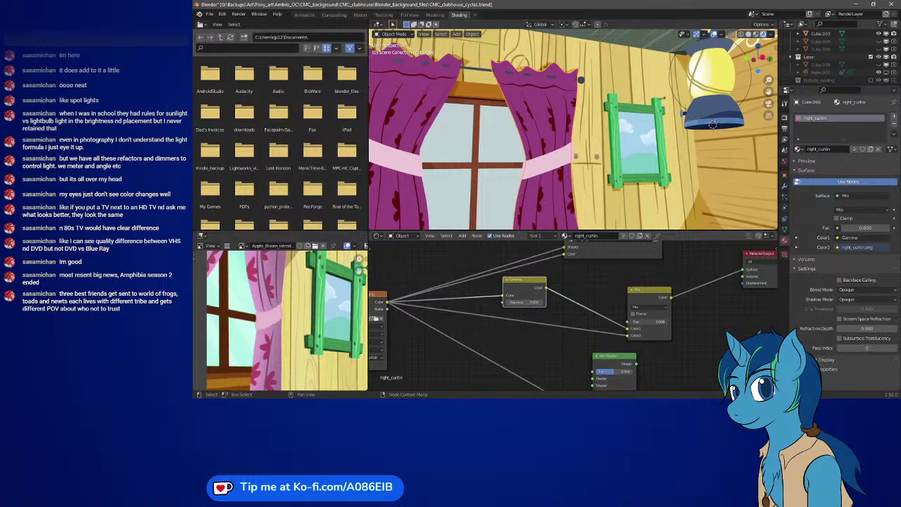
pyautogui.moveTo(642, 321)
pyautogui.mouseDown()
pyautogui.moveTo(664, 324)
pyautogui.moveTo(655, 329)
pyautogui.mouseUp()
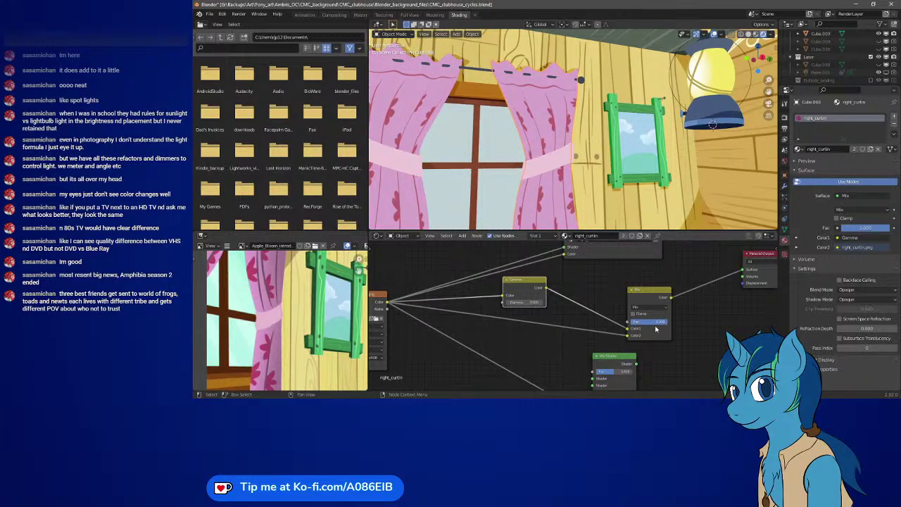
pyautogui.click(655, 329)
pyautogui.press('BackSpace')
pyautogui.write('0.5')
pyautogui.press('Return')
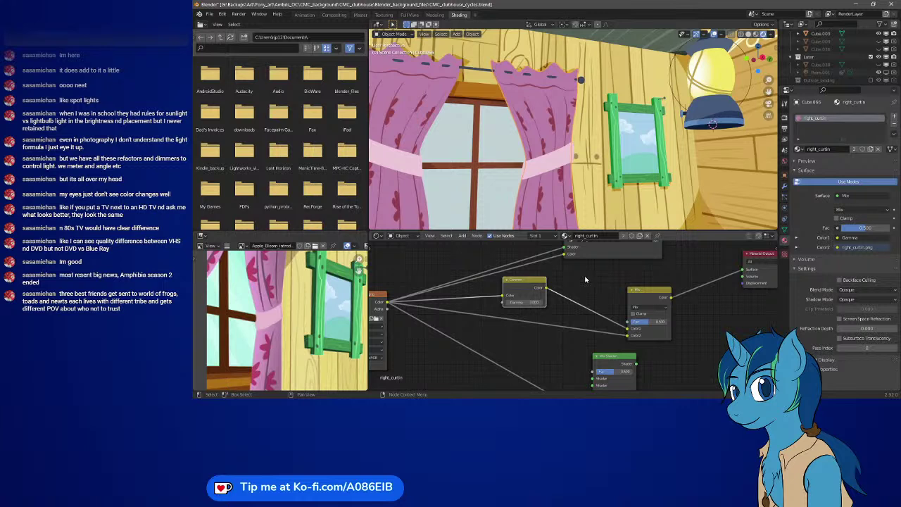
# Show the Texture category of the Shift+A add-node menu
pyautogui.hotkey('shift', 'a')
pyautogui.moveTo(566, 280)
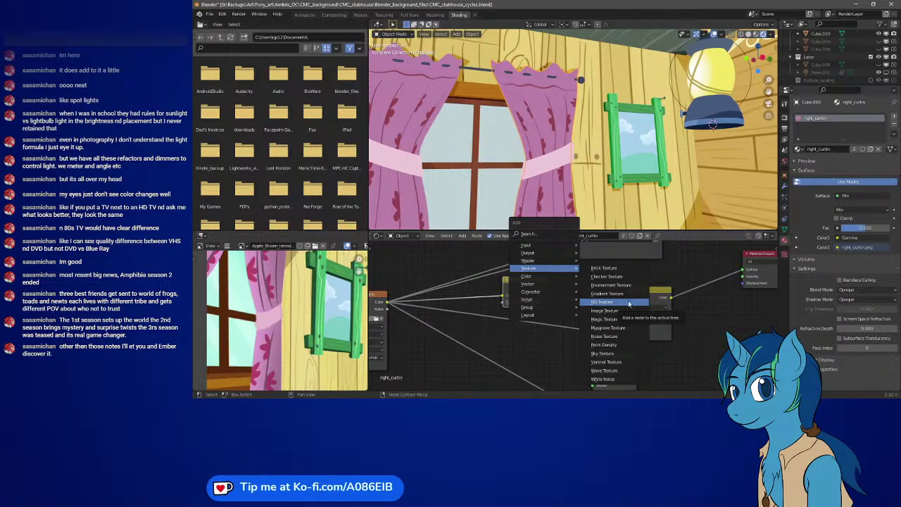
# Add a Sky Texture node and link its Color to the curtain Mix factor
pyautogui.click(603, 353)
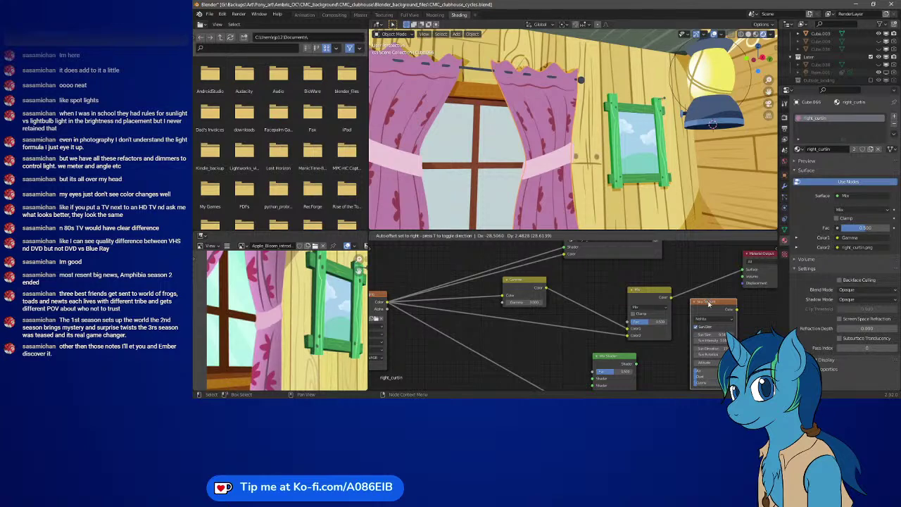
pyautogui.click(709, 304)
pyautogui.moveTo(736, 310); pyautogui.dragTo(627, 325)
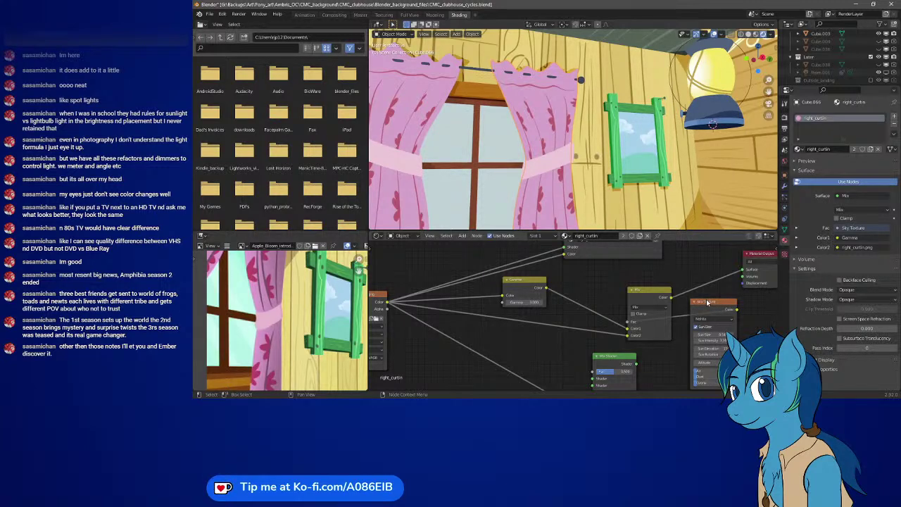
# Add an RGB to BW converter node from the Shift+A menu
pyautogui.hotkey('shift', 'a')
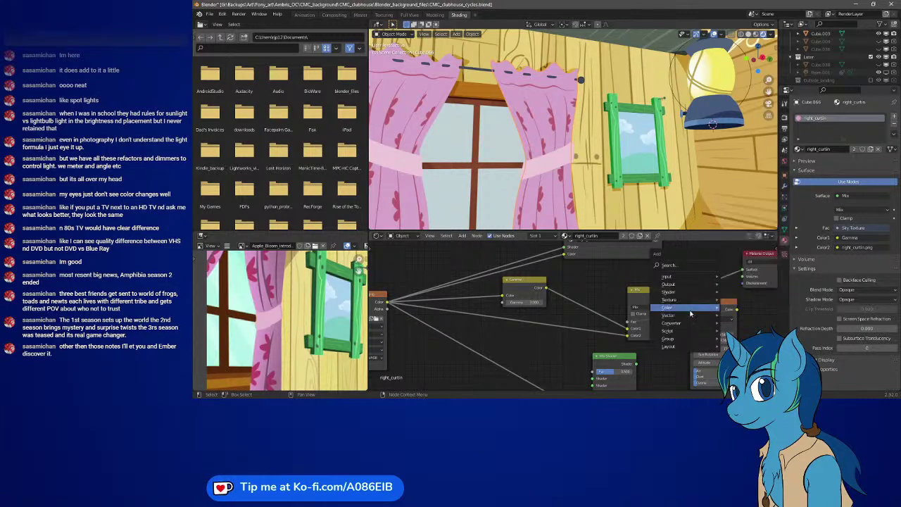
pyautogui.moveTo(680, 325)
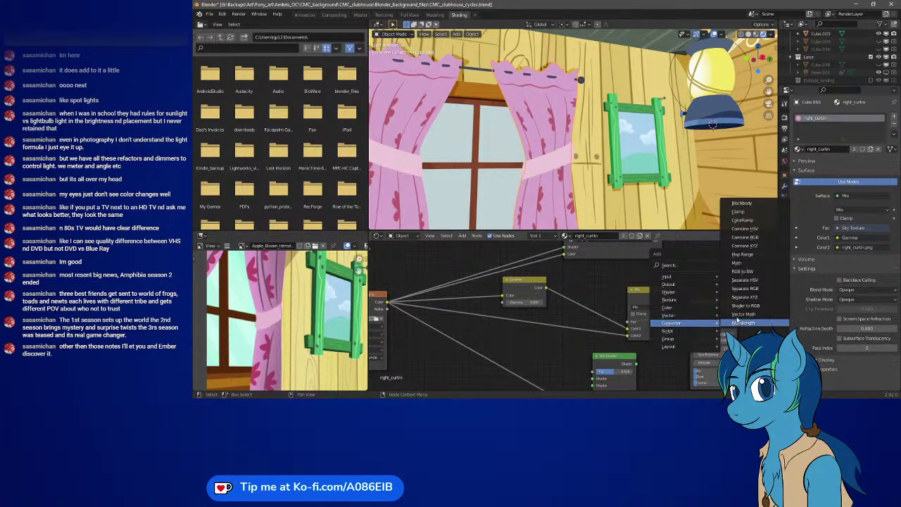
pyautogui.click(759, 272)
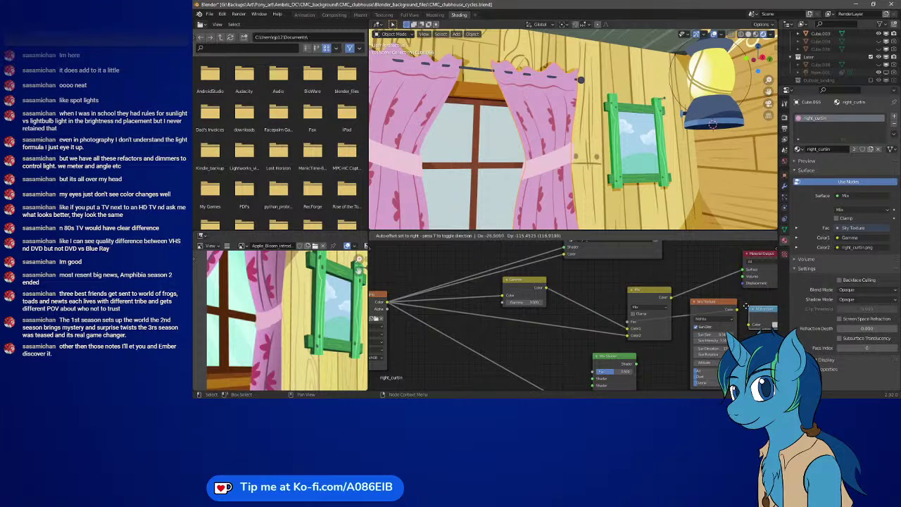
# Place the RGB to BW node and route the Sky Texture Color through it into the Mix factor
pyautogui.click(743, 325)
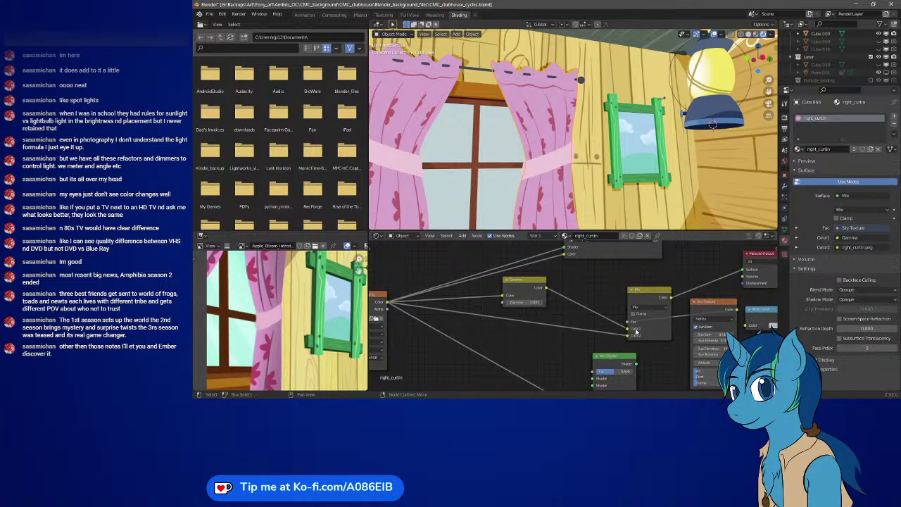
pyautogui.moveTo(629, 322)
pyautogui.mouseDown()
pyautogui.moveTo(745, 325)
pyautogui.moveTo(757, 314)
pyautogui.mouseUp()
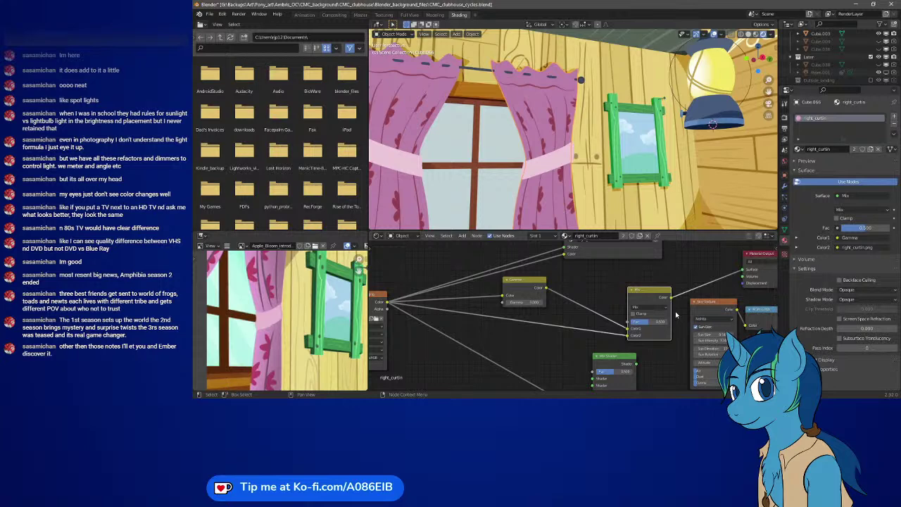
pyautogui.moveTo(756, 315); pyautogui.dragTo(658, 304, button='middle')
pyautogui.moveTo(690, 305); pyautogui.dragTo(529, 310)
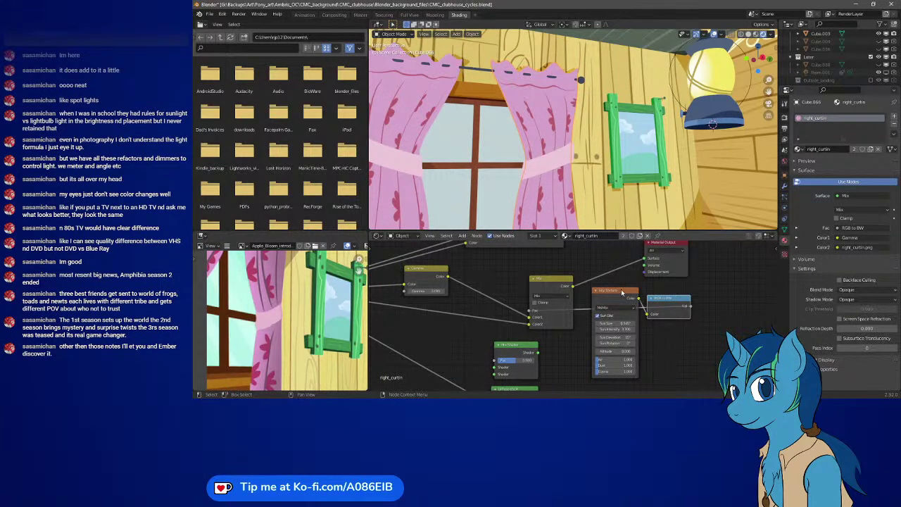
pyautogui.moveTo(620, 290); pyautogui.dragTo(621, 323)
# Raise sun size to about 2.54° and sun intensity to about 7.4, lowering dust and raising ozone
pyautogui.scroll(-3, 646, 306)
pyautogui.moveTo(646, 305); pyautogui.dragTo(659, 297, button='middle')
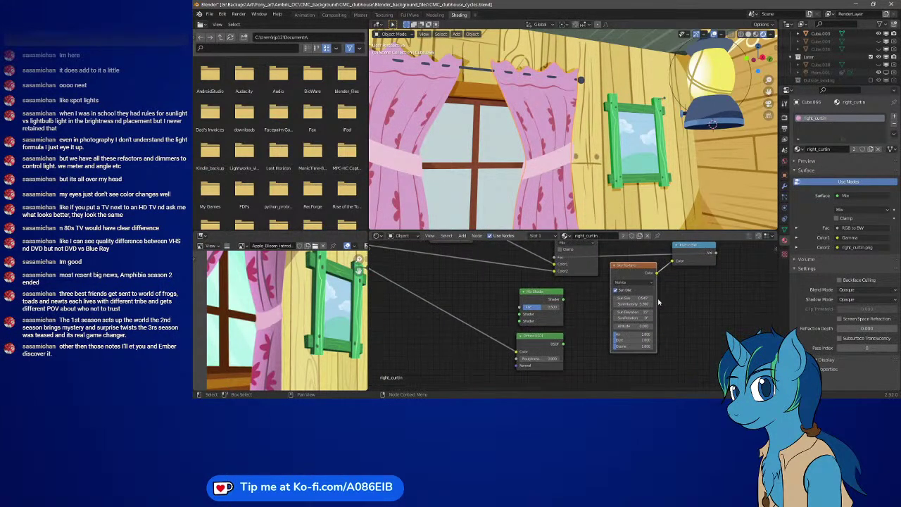
pyautogui.moveTo(632, 298); pyautogui.dragTo(651, 303)
pyautogui.moveTo(632, 304); pyautogui.dragTo(625, 339)
pyautogui.moveTo(632, 346); pyautogui.dragTo(638, 345)
# Switch the Sky Texture to the Preetham model and adjust its turbidity and sun direction
pyautogui.keyDown('shift'); pyautogui.scroll(2, 669, 300); pyautogui.keyUp('shift')
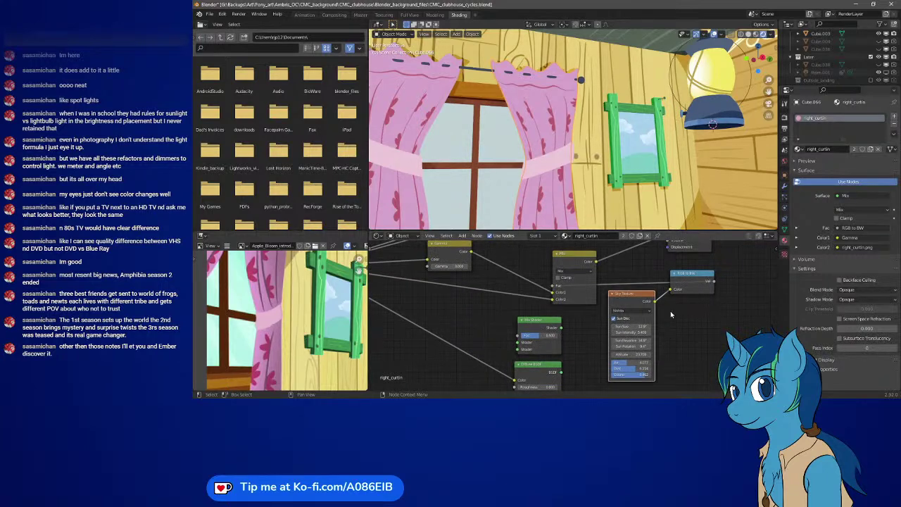
pyautogui.click(648, 310)
pyautogui.click(632, 318)
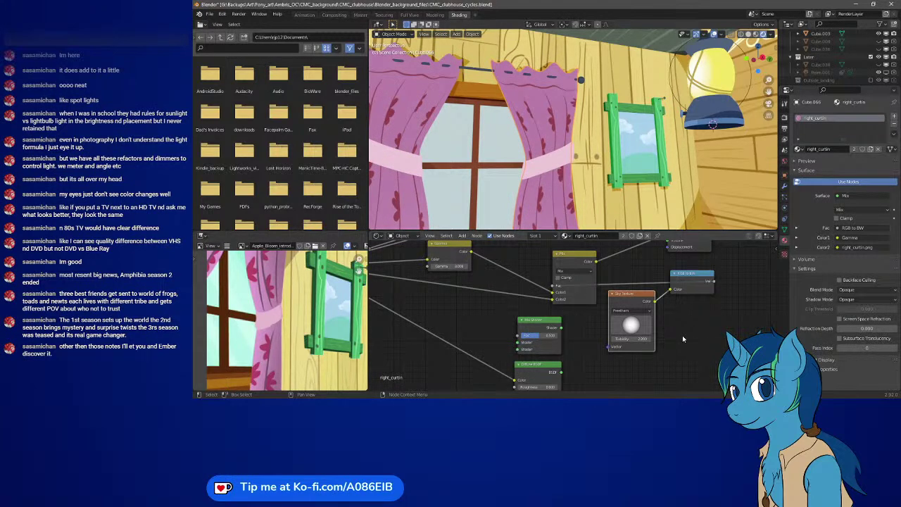
pyautogui.moveTo(631, 338); pyautogui.dragTo(642, 339)
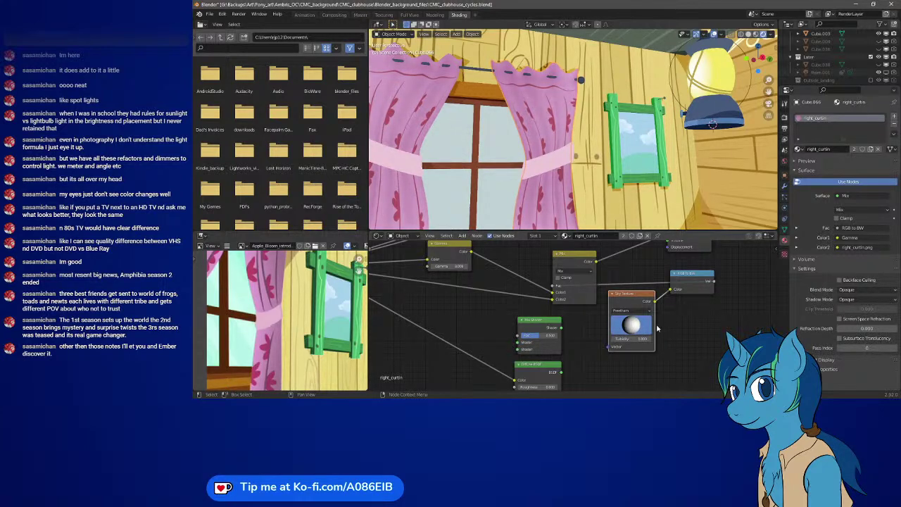
pyautogui.moveTo(584, 328)
pyautogui.mouseDown()
pyautogui.moveTo(641, 327)
pyautogui.moveTo(634, 325)
pyautogui.moveTo(641, 338)
pyautogui.moveTo(626, 326)
pyautogui.moveTo(587, 324)
pyautogui.moveTo(604, 327)
pyautogui.mouseUp()
# Re-aim the Sky Texture's sun direction and enter a new turbidity value of around 10
pyautogui.moveTo(631, 329)
pyautogui.mouseDown()
pyautogui.moveTo(582, 323)
pyautogui.moveTo(697, 328)
pyautogui.moveTo(647, 332)
pyautogui.moveTo(608, 356)
pyautogui.moveTo(649, 358)
pyautogui.moveTo(637, 351)
pyautogui.mouseUp()
pyautogui.click(615, 323)
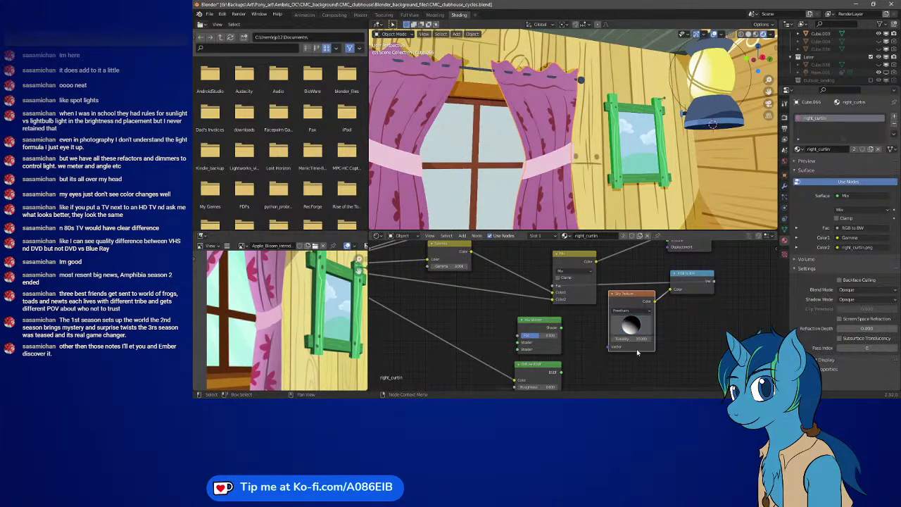
pyautogui.click(631, 338)
pyautogui.press('Return')
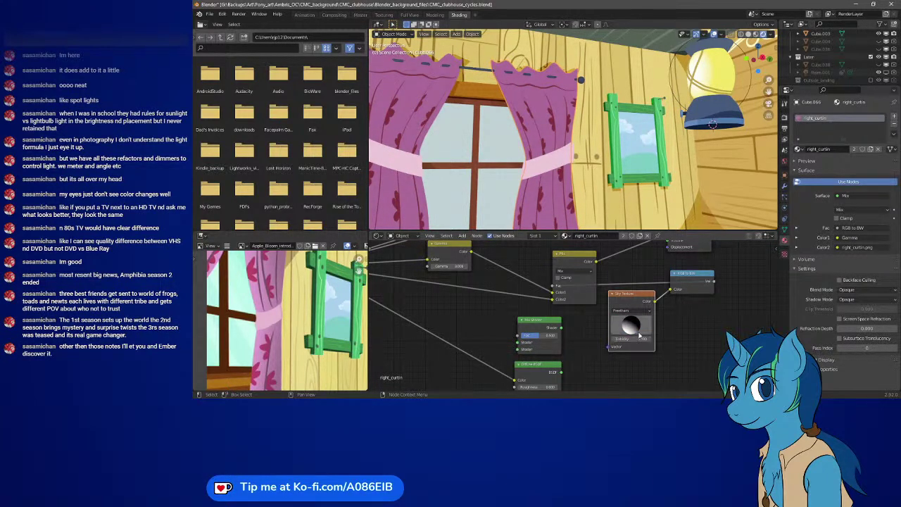
pyautogui.click(630, 328)
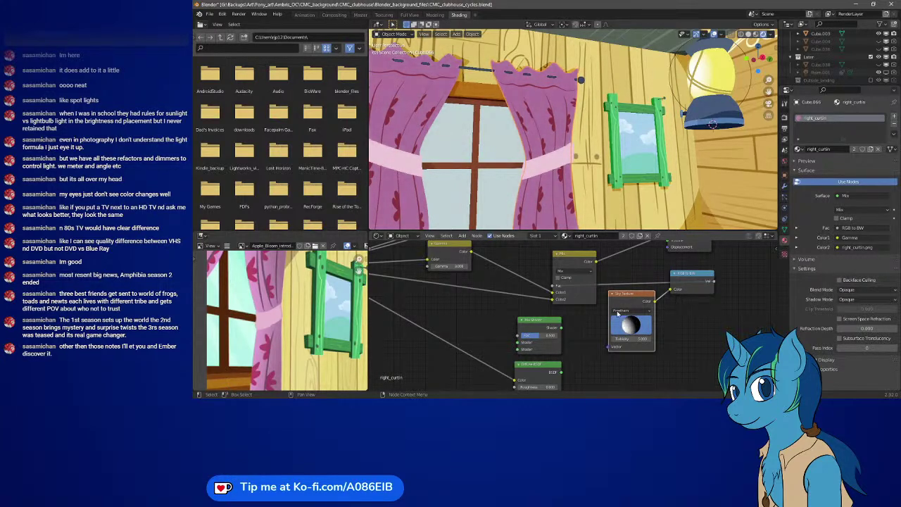
pyautogui.moveTo(629, 328)
pyautogui.mouseDown()
pyautogui.moveTo(617, 329)
pyautogui.moveTo(647, 331)
pyautogui.moveTo(631, 321)
pyautogui.moveTo(641, 320)
pyautogui.mouseUp()
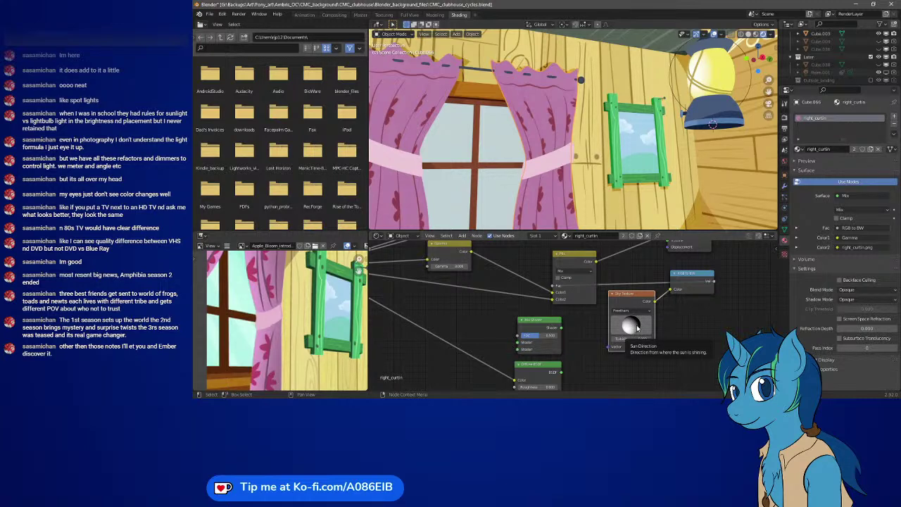
# Switch the sky model to Hosek / Wilkie, reposition the sun, and raise Ground Albedo to about 0.486
pyautogui.click(632, 311)
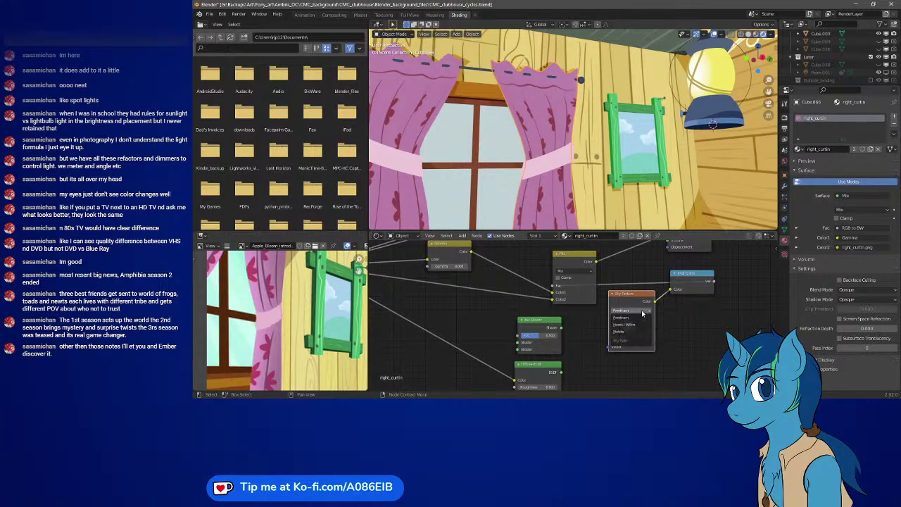
pyautogui.click(639, 325)
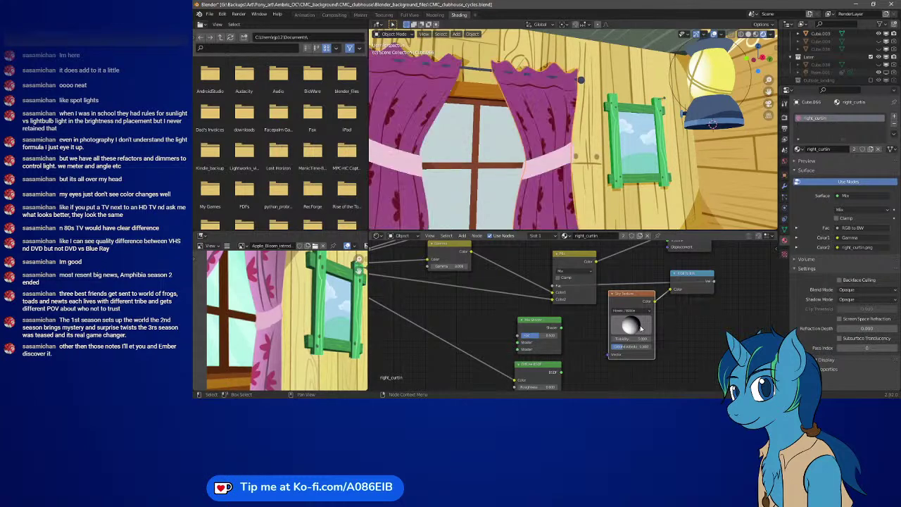
pyautogui.moveTo(635, 331)
pyautogui.mouseDown()
pyautogui.moveTo(654, 309)
pyautogui.moveTo(686, 300)
pyautogui.moveTo(682, 326)
pyautogui.mouseUp()
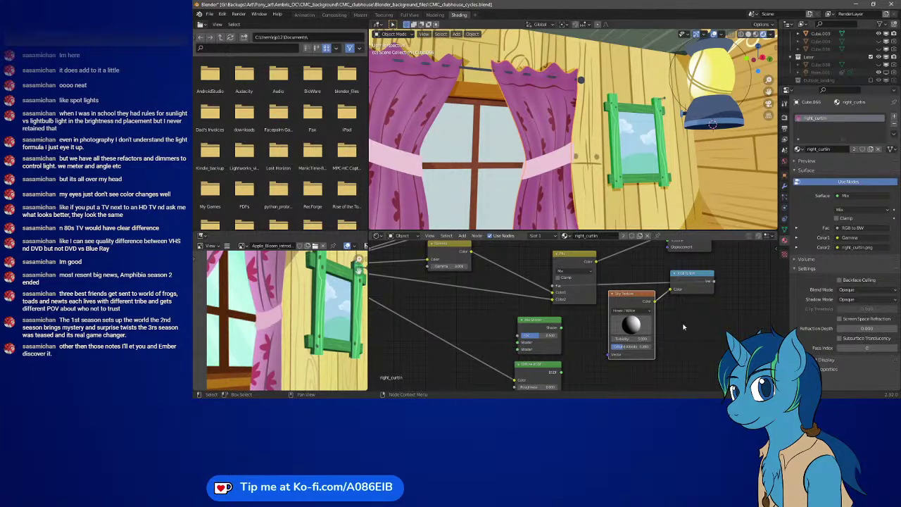
pyautogui.moveTo(631, 347)
pyautogui.mouseDown()
pyautogui.moveTo(646, 346)
pyautogui.moveTo(623, 338)
pyautogui.moveTo(632, 339)
pyautogui.mouseUp()
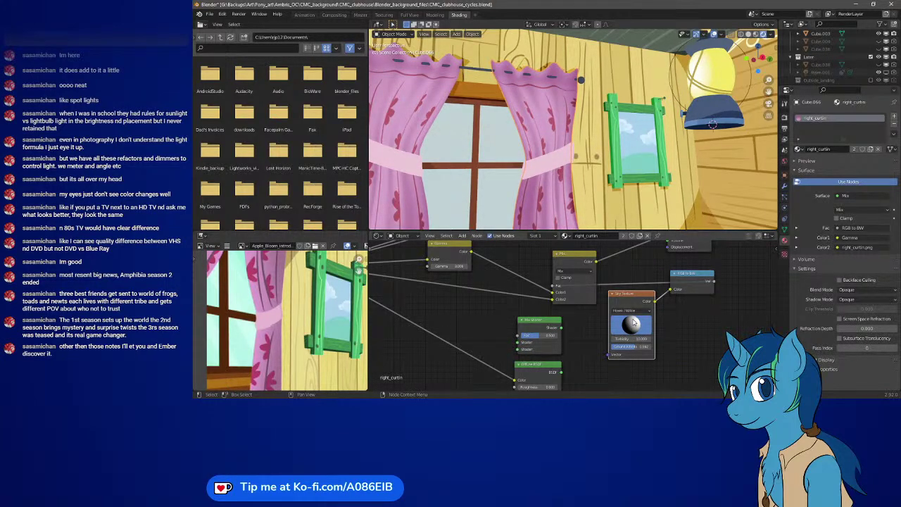
pyautogui.moveTo(577, 180); pyautogui.dragTo(591, 136, button='middle')
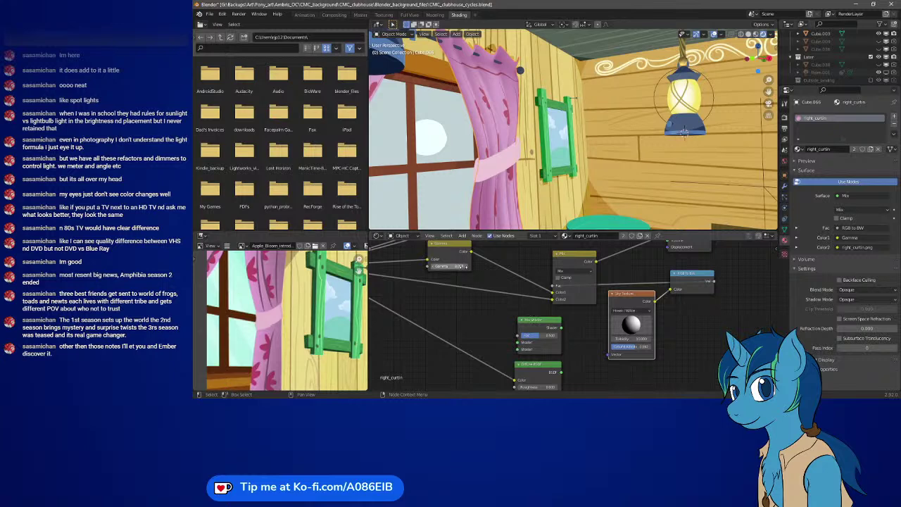
# Tweak the curtain texture's gamma and the sky's sun direction while orbiting to check the curtains
pyautogui.moveTo(459, 265); pyautogui.dragTo(479, 265)
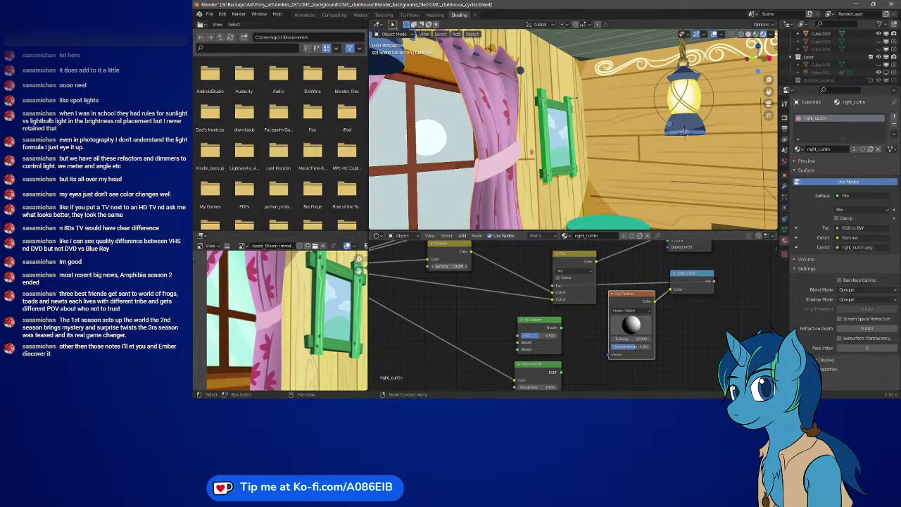
pyautogui.moveTo(514, 90); pyautogui.dragTo(475, 97, button='middle')
pyautogui.moveTo(523, 120); pyautogui.dragTo(549, 184, button='middle')
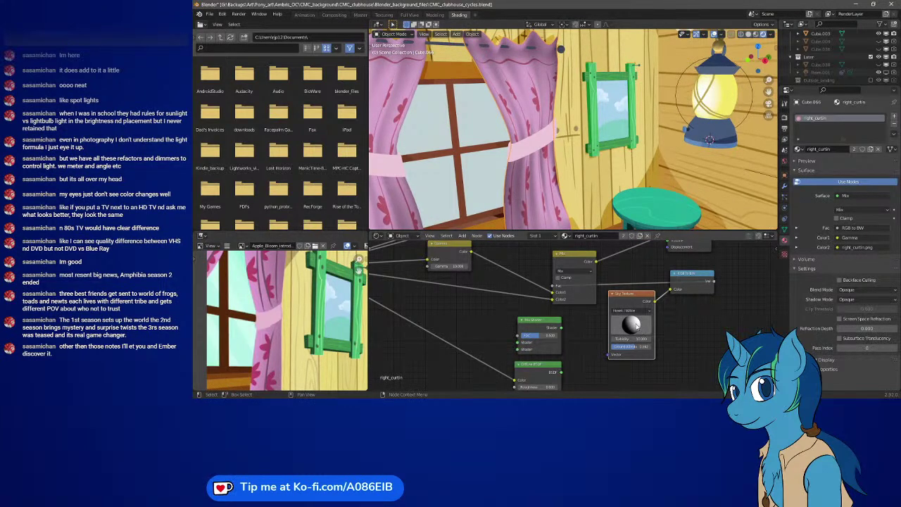
pyautogui.moveTo(638, 332)
pyautogui.mouseDown()
pyautogui.moveTo(623, 338)
pyautogui.moveTo(644, 331)
pyautogui.moveTo(652, 344)
pyautogui.moveTo(632, 329)
pyautogui.moveTo(635, 341)
pyautogui.moveTo(635, 325)
pyautogui.mouseUp()
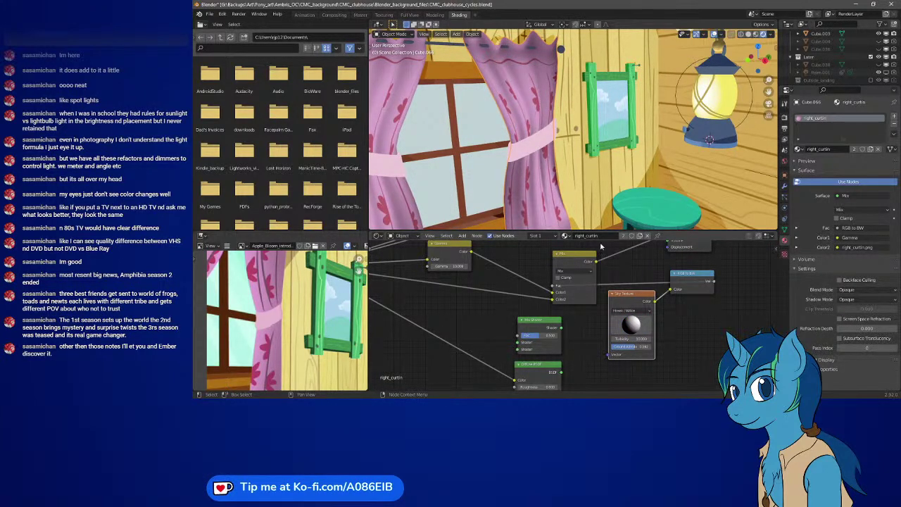
pyautogui.moveTo(563, 198); pyautogui.dragTo(504, 157, button='middle')
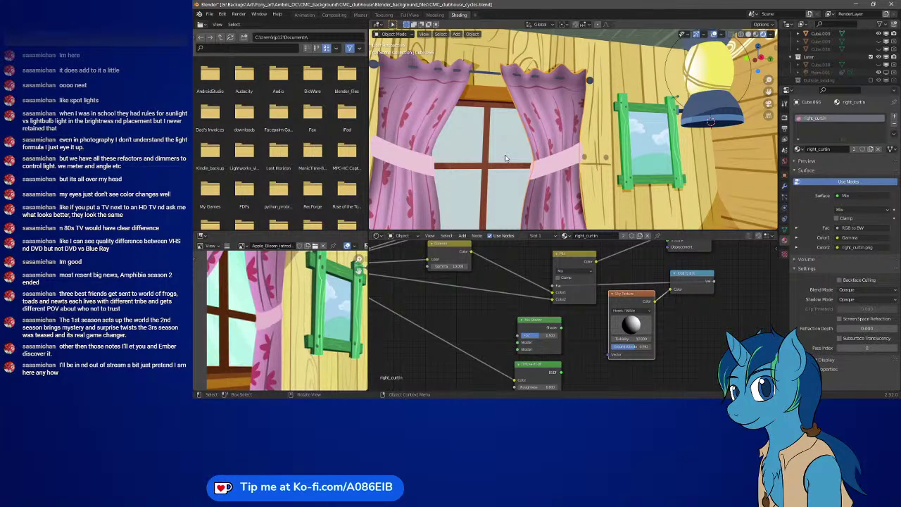
pyautogui.moveTo(487, 162); pyautogui.dragTo(563, 172, button='middle')
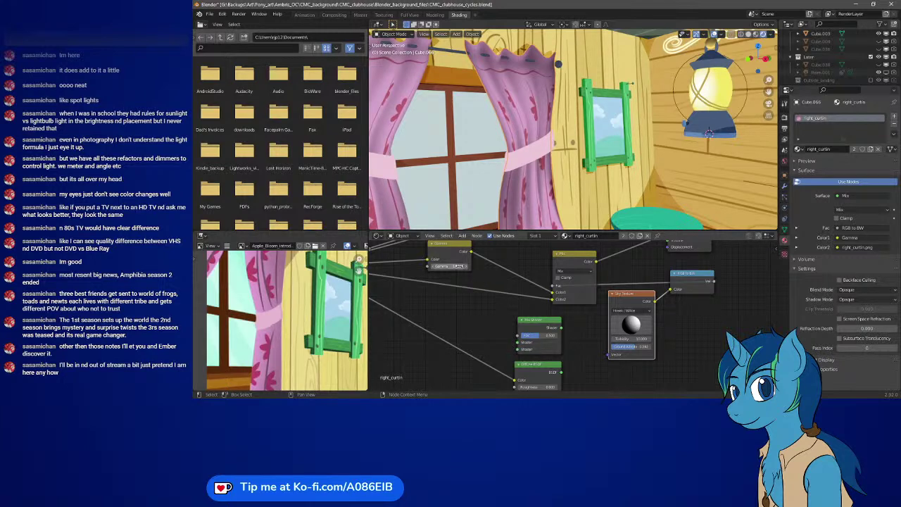
pyautogui.moveTo(450, 266); pyautogui.dragTo(430, 266)
pyautogui.click(570, 271)
pyautogui.click(569, 253)
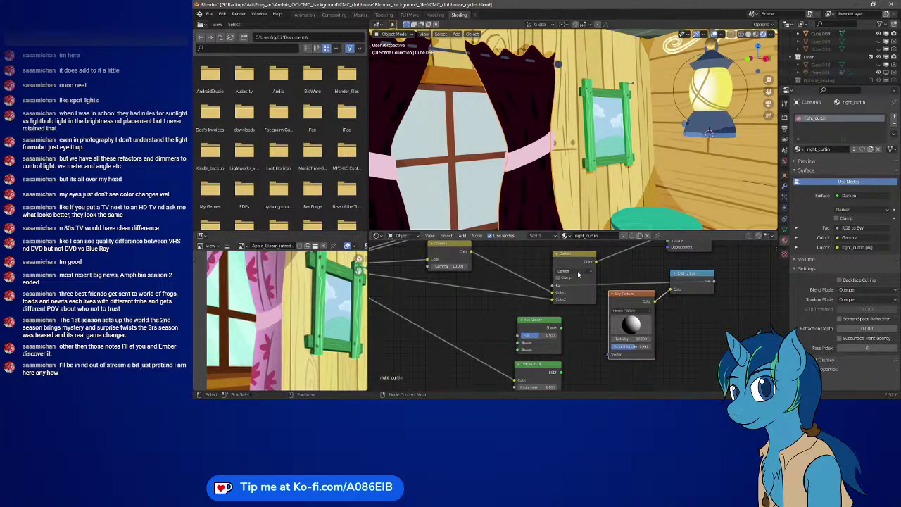
pyautogui.click(572, 271)
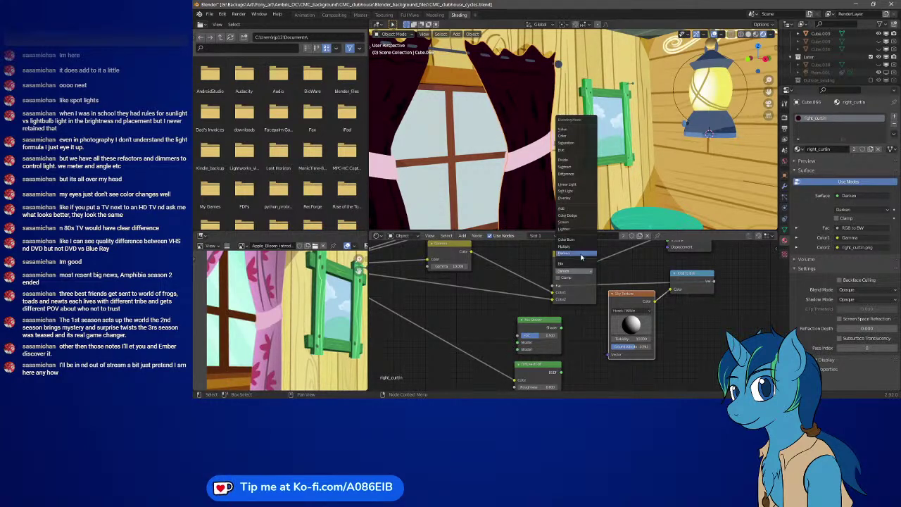
pyautogui.click(565, 245)
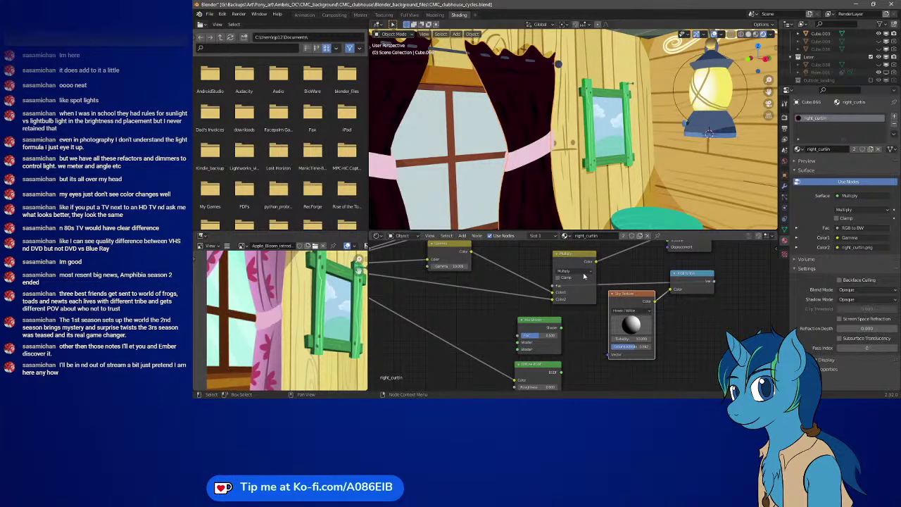
pyautogui.click(584, 275)
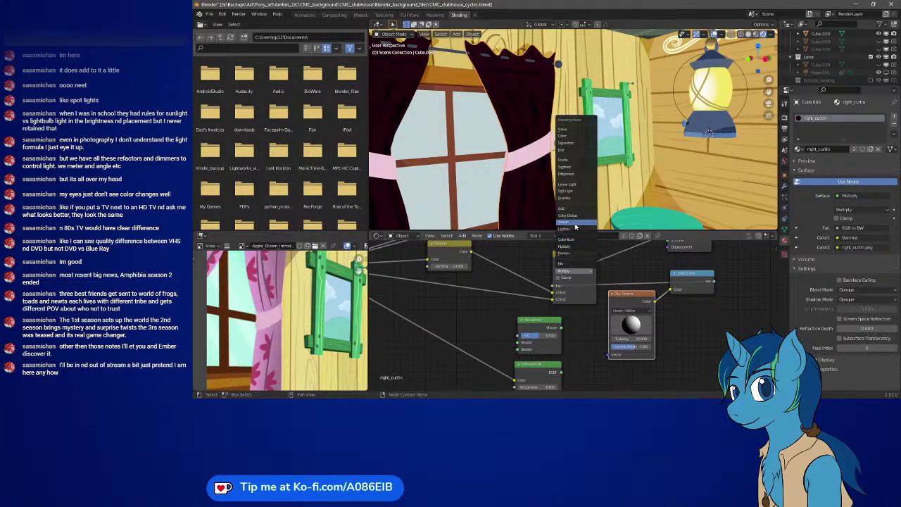
pyautogui.click(575, 222)
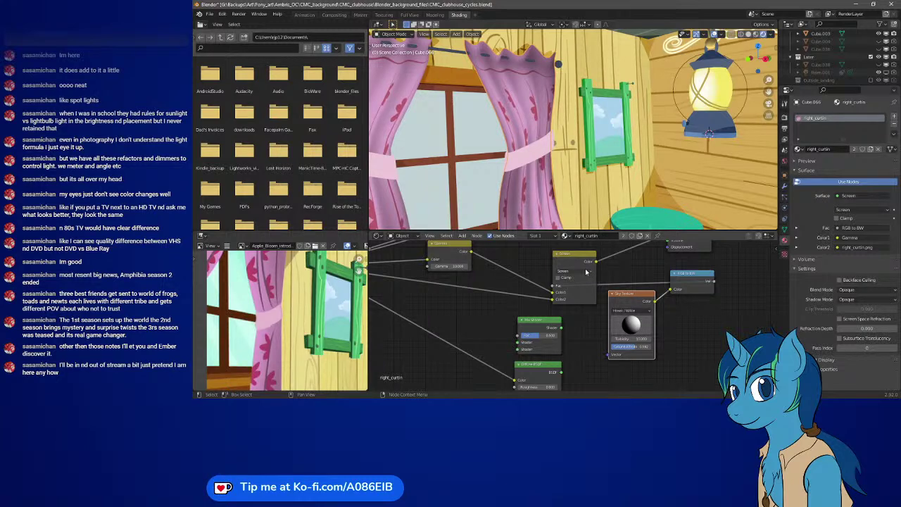
pyautogui.click(585, 271)
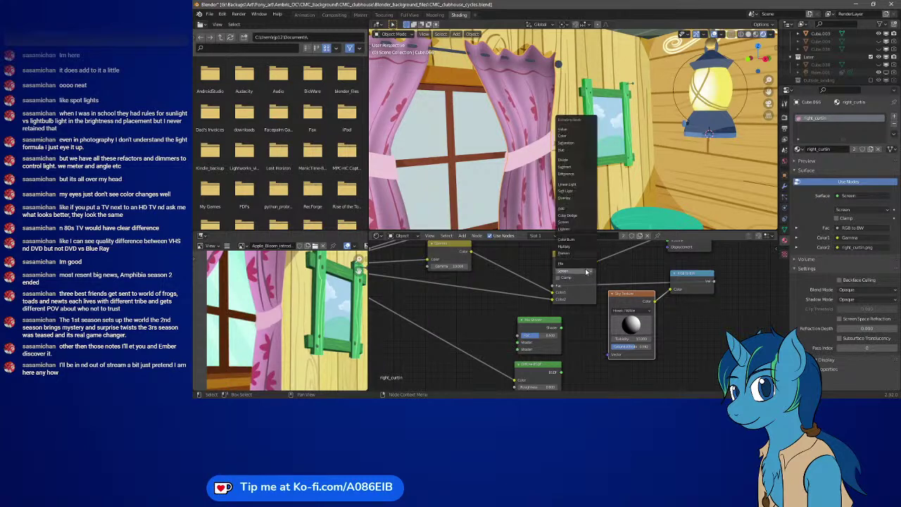
pyautogui.click(584, 199)
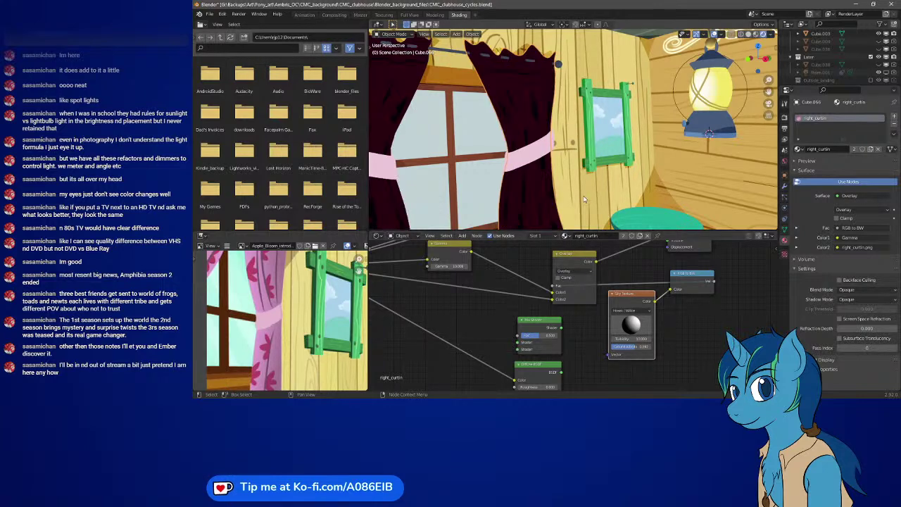
pyautogui.click(587, 272)
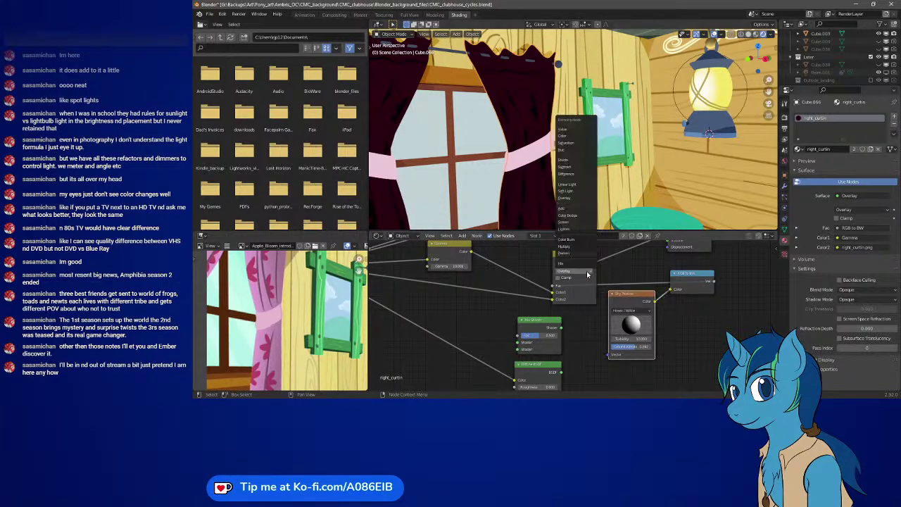
pyautogui.click(576, 173)
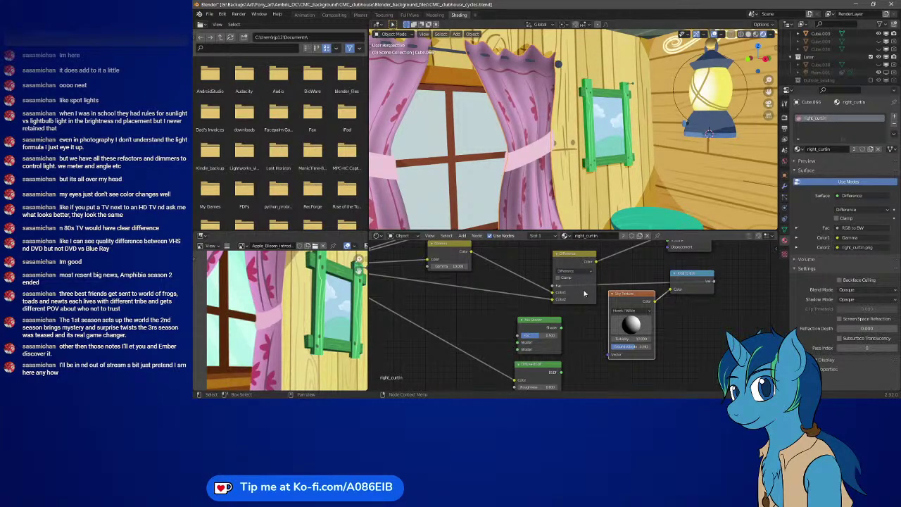
pyautogui.click(559, 278)
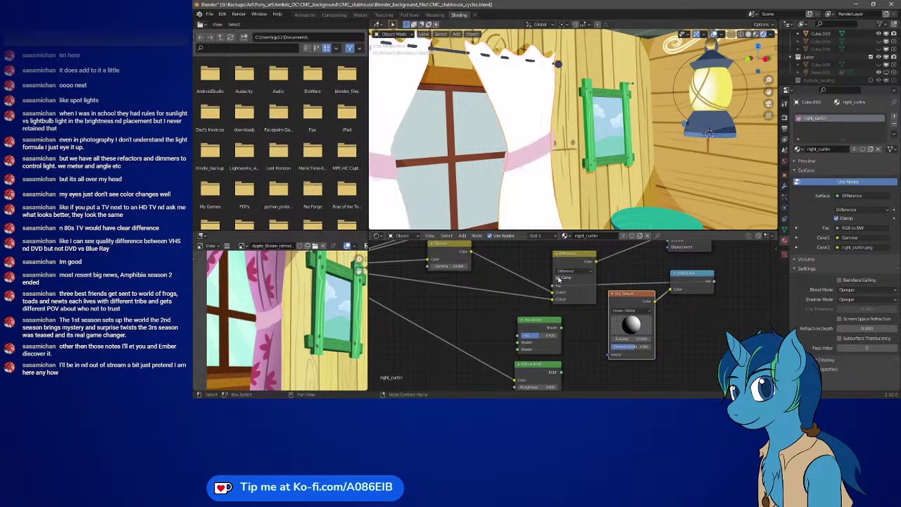
pyautogui.click(559, 278)
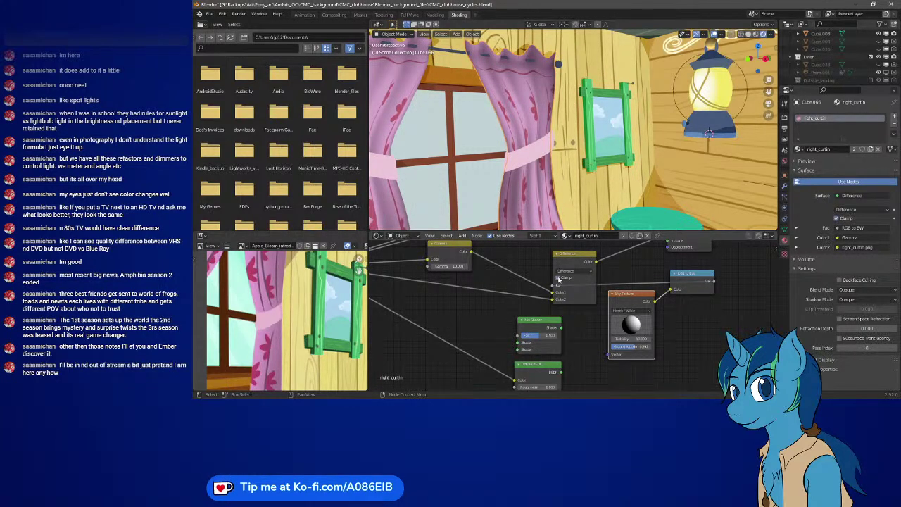
pyautogui.click(586, 275)
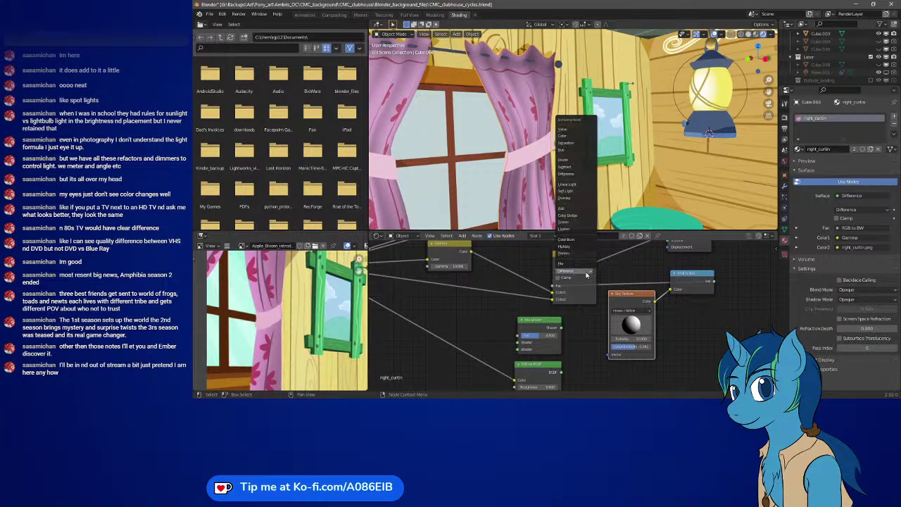
pyautogui.click(563, 135)
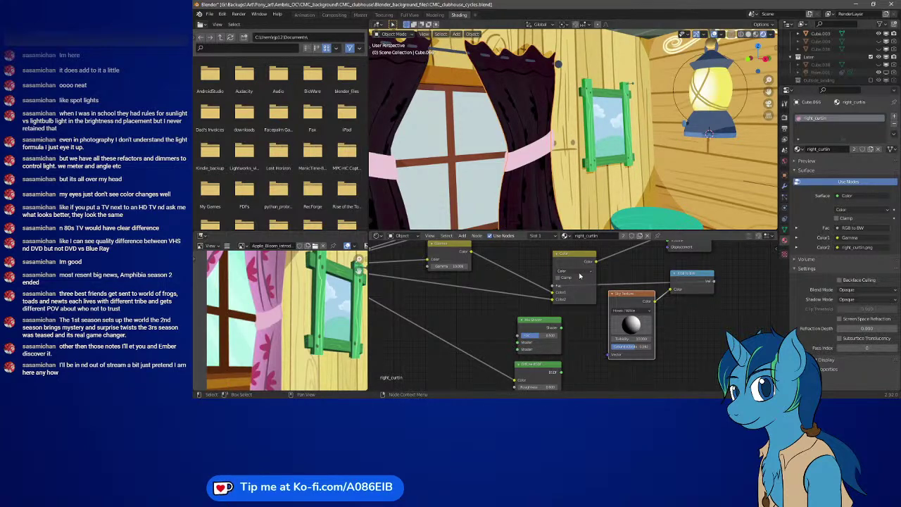
pyautogui.click(580, 274)
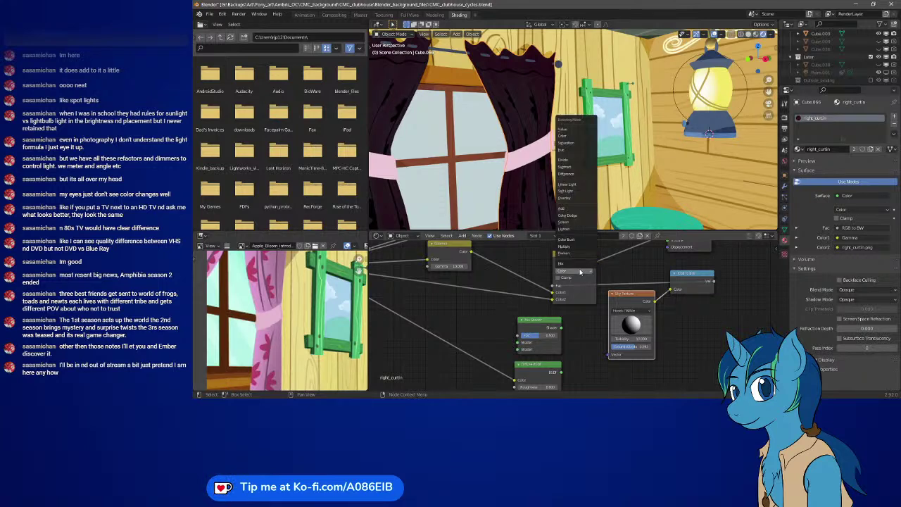
pyautogui.click(566, 128)
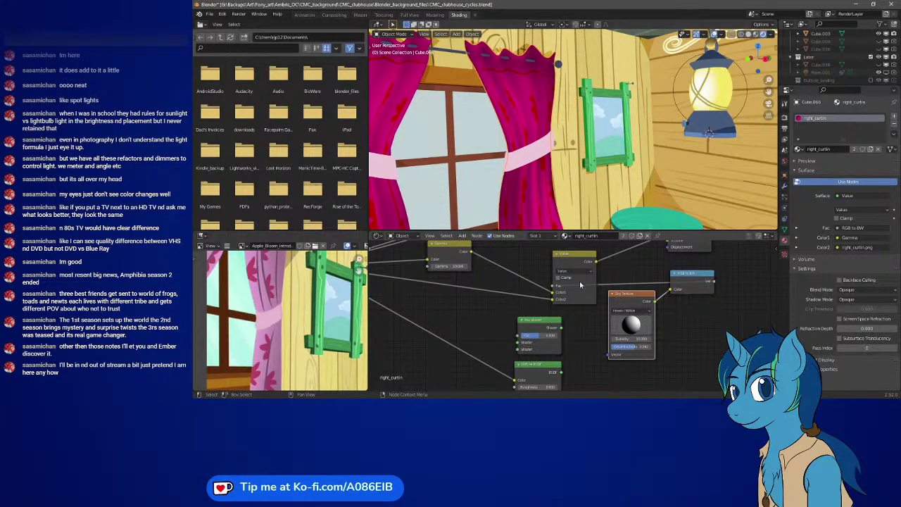
pyautogui.moveTo(544, 169)
pyautogui.mouseDown(button='middle')
pyautogui.moveTo(528, 171)
pyautogui.moveTo(516, 200)
pyautogui.moveTo(555, 169)
pyautogui.moveTo(518, 176)
pyautogui.moveTo(539, 169)
pyautogui.mouseUp(button='middle')
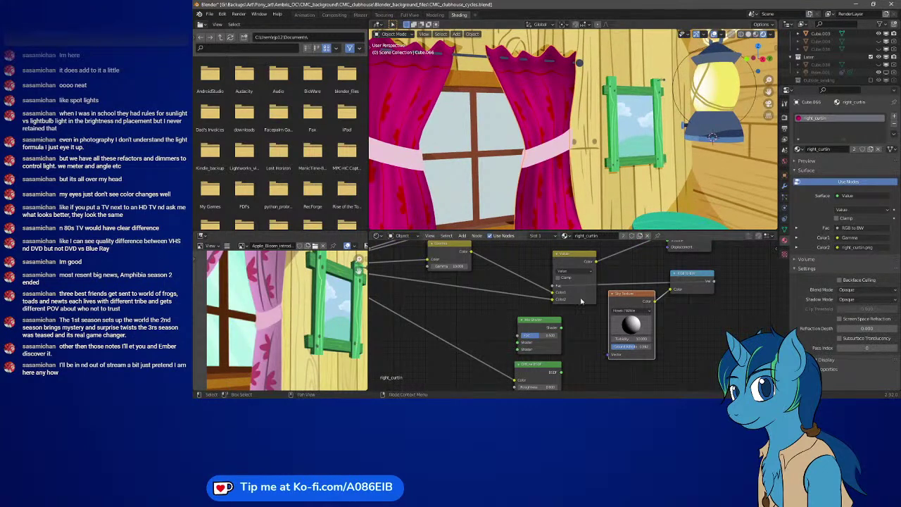
pyautogui.click(584, 272)
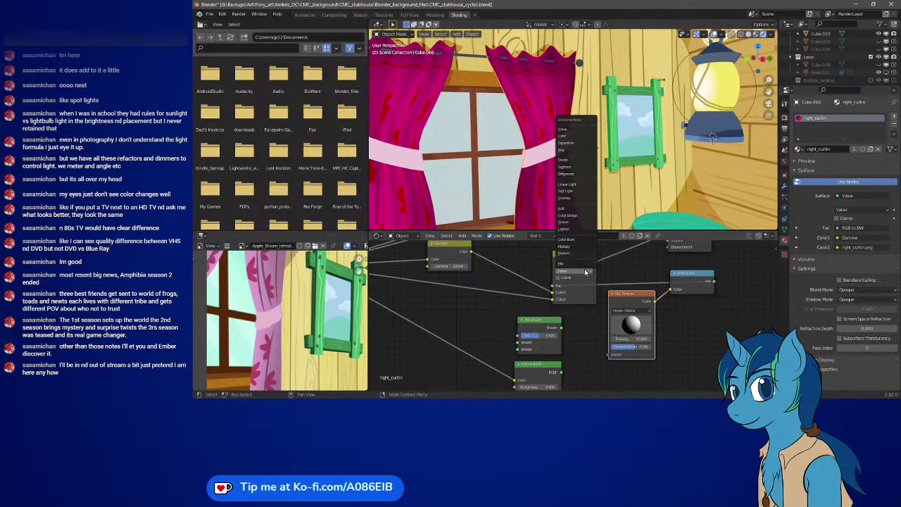
pyautogui.click(585, 263)
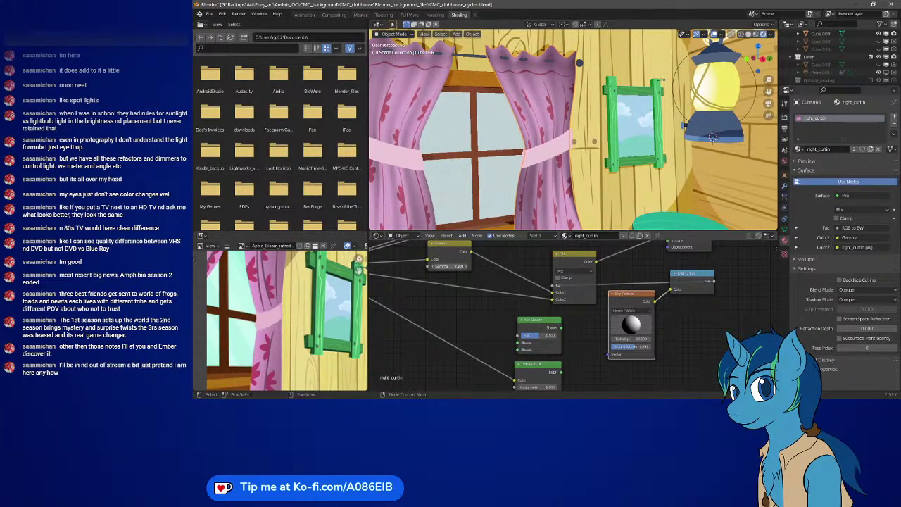
# Set the curtain texture's Gamma value to exactly 2.2
pyautogui.moveTo(450, 266); pyautogui.dragTo(485, 266)
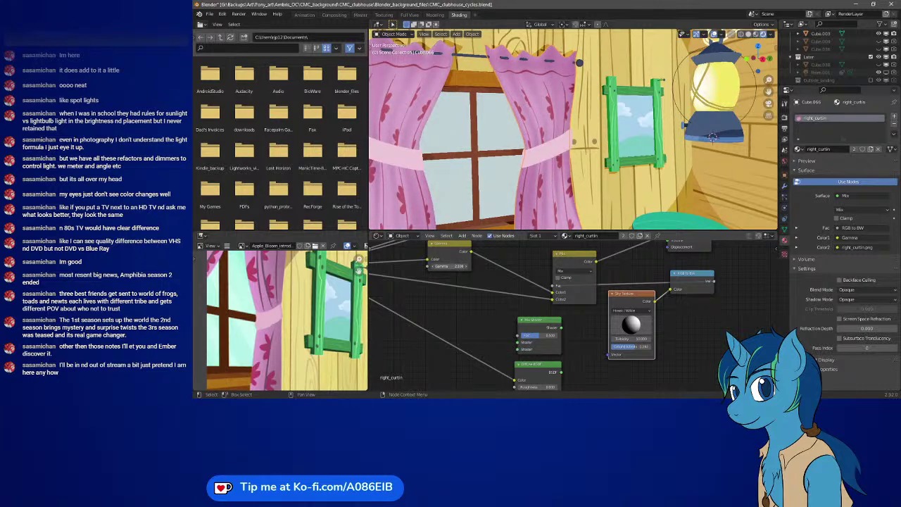
pyautogui.click(459, 267)
pyautogui.write('2.2')
pyautogui.click(450, 266)
pyautogui.write('2.2')
pyautogui.press('Return')
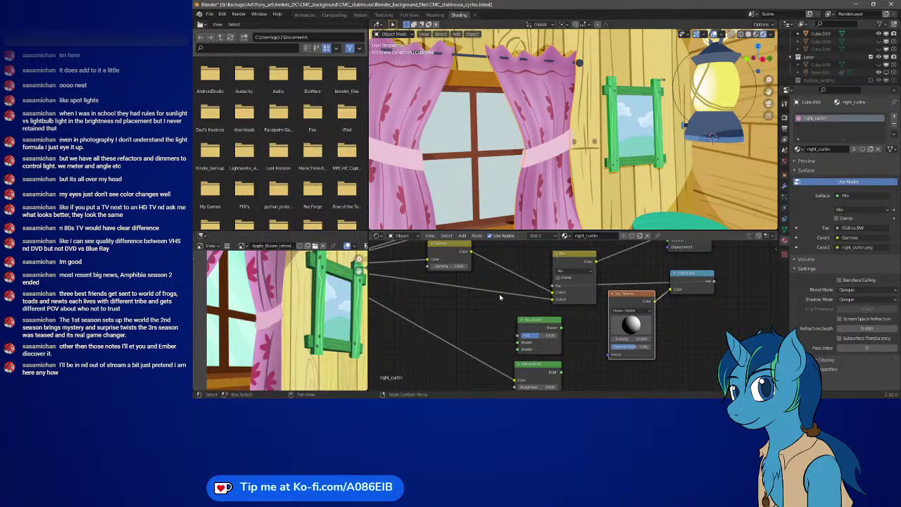
# Lower the Sky Texture turbidity to 3.6 and pull back to a wider room view
pyautogui.moveTo(537, 156); pyautogui.dragTo(619, 146, button='middle')
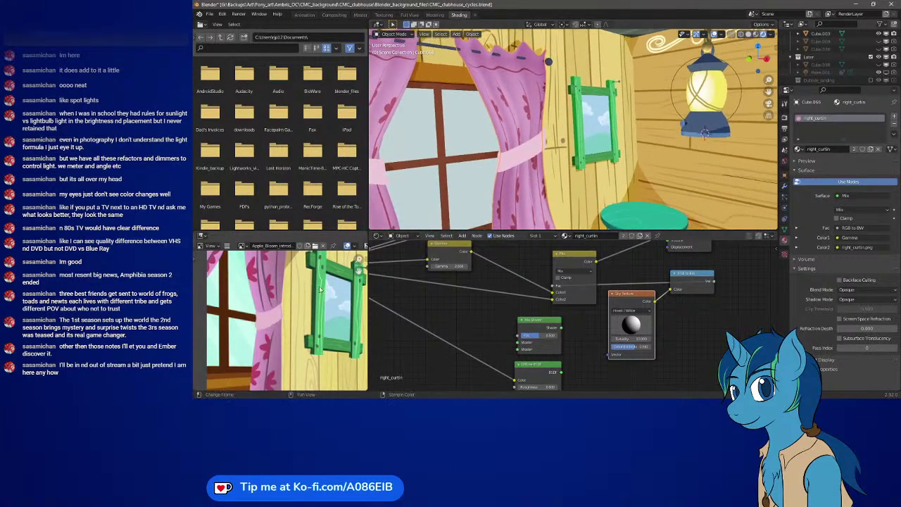
pyautogui.moveTo(269, 280); pyautogui.dragTo(275, 314, button='middle')
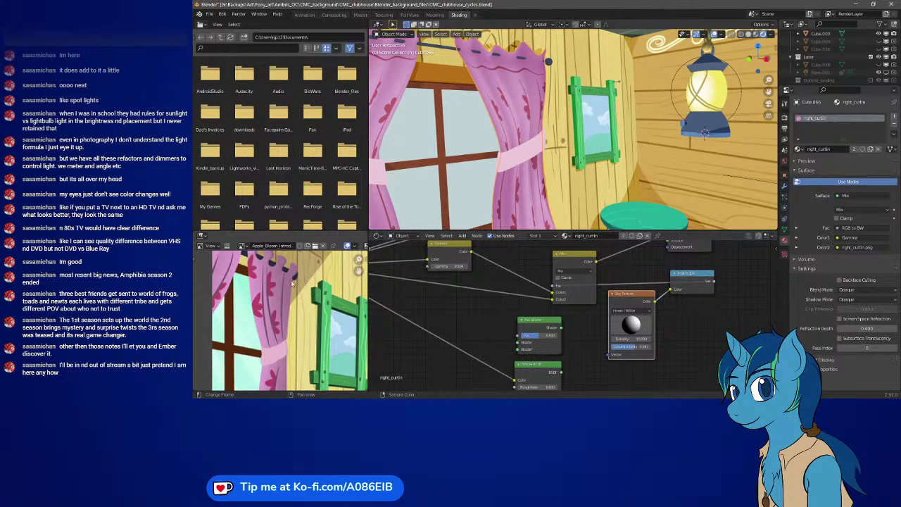
pyautogui.moveTo(493, 157); pyautogui.dragTo(523, 127, button='middle')
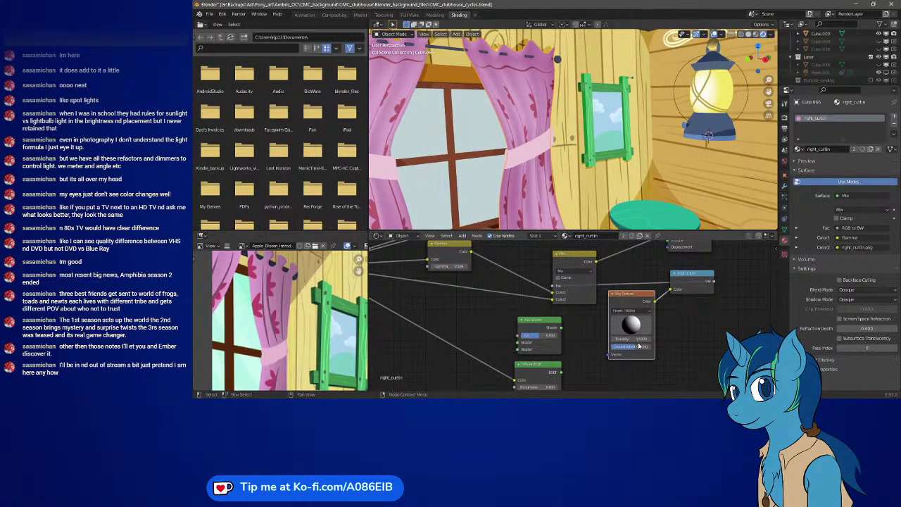
pyautogui.moveTo(637, 339)
pyautogui.mouseDown()
pyautogui.moveTo(605, 339)
pyautogui.moveTo(658, 346)
pyautogui.moveTo(623, 346)
pyautogui.mouseUp()
pyautogui.moveTo(577, 176); pyautogui.dragTo(601, 206, button='middle')
pyautogui.click(641, 181)
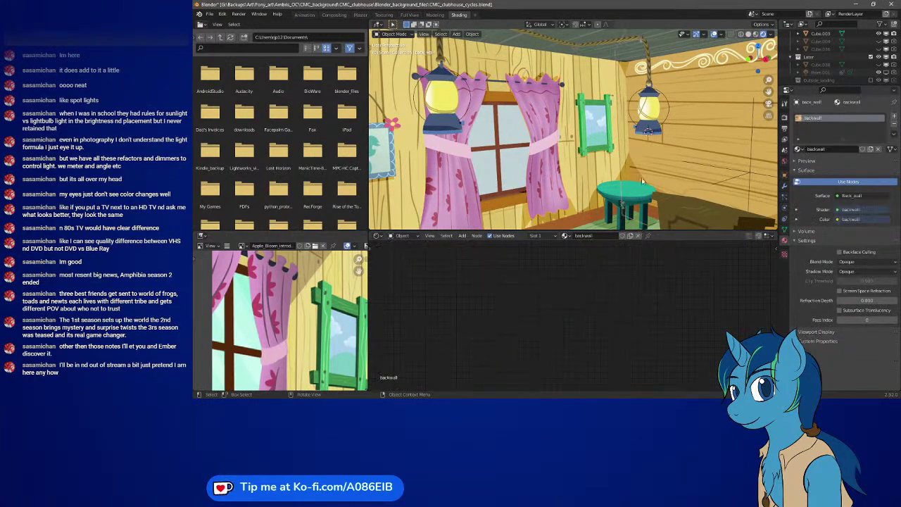
pyautogui.moveTo(642, 182); pyautogui.dragTo(537, 134, button='middle')
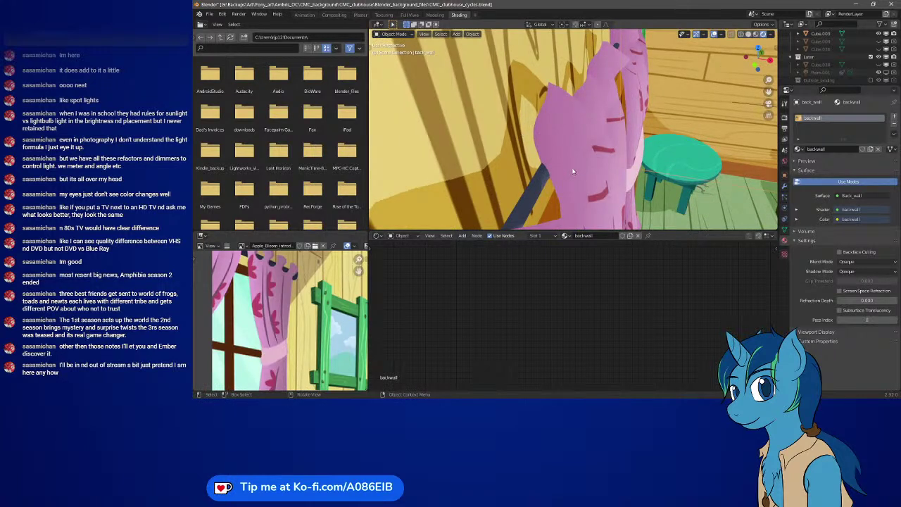
# Select the right wall and open its toon shader group to inspect the inner nodes
pyautogui.click(509, 141)
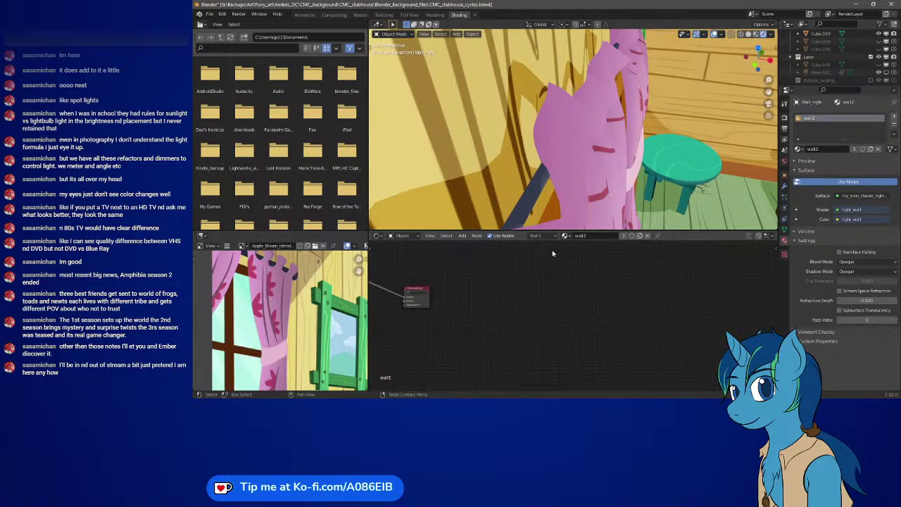
pyautogui.scroll(6, 563, 278)
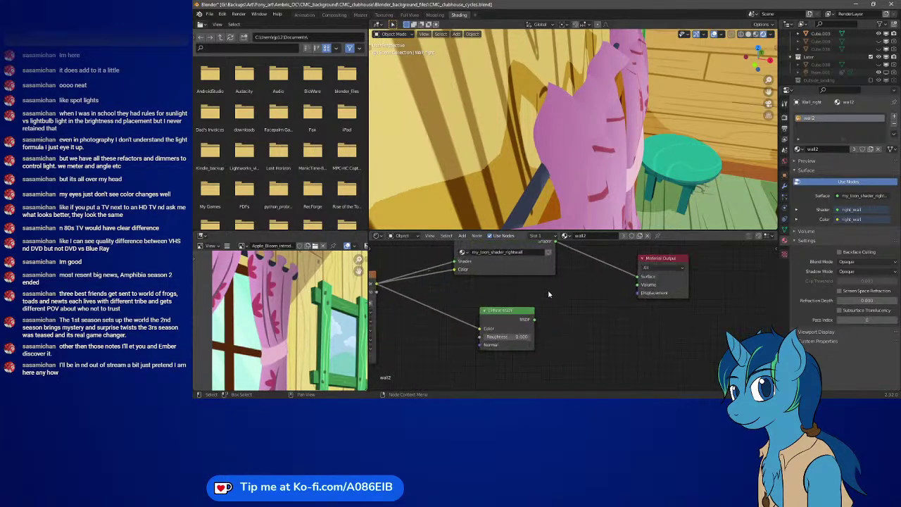
pyautogui.moveTo(548, 293); pyautogui.dragTo(598, 328, button='middle')
pyautogui.scroll(1, 597, 328)
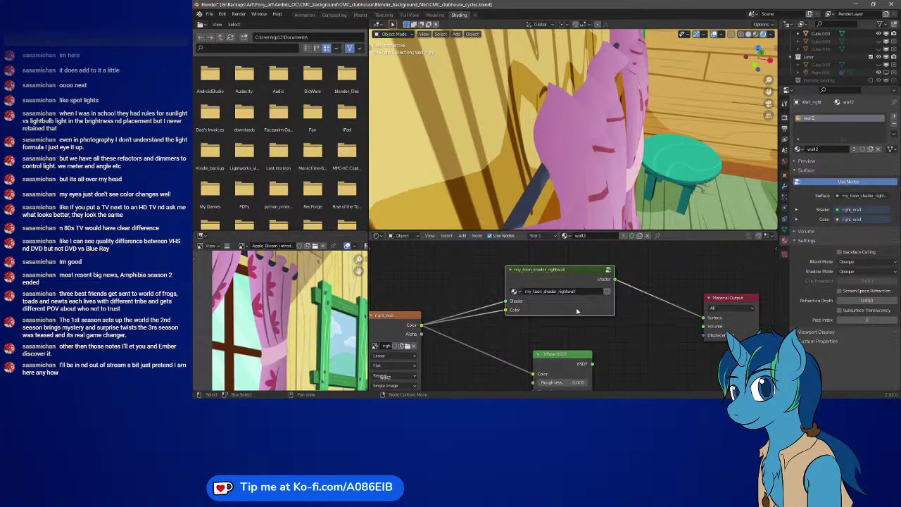
pyautogui.press('Tab')
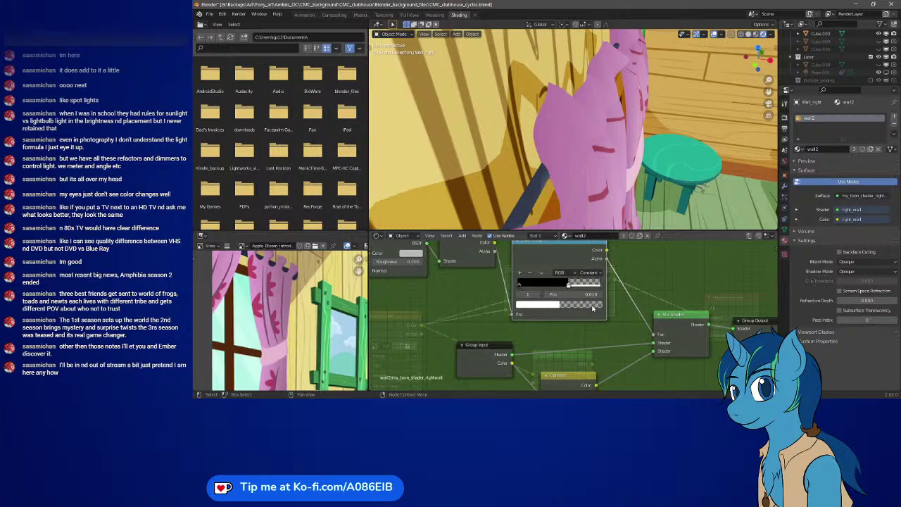
pyautogui.moveTo(630, 315); pyautogui.dragTo(610, 319, button='middle')
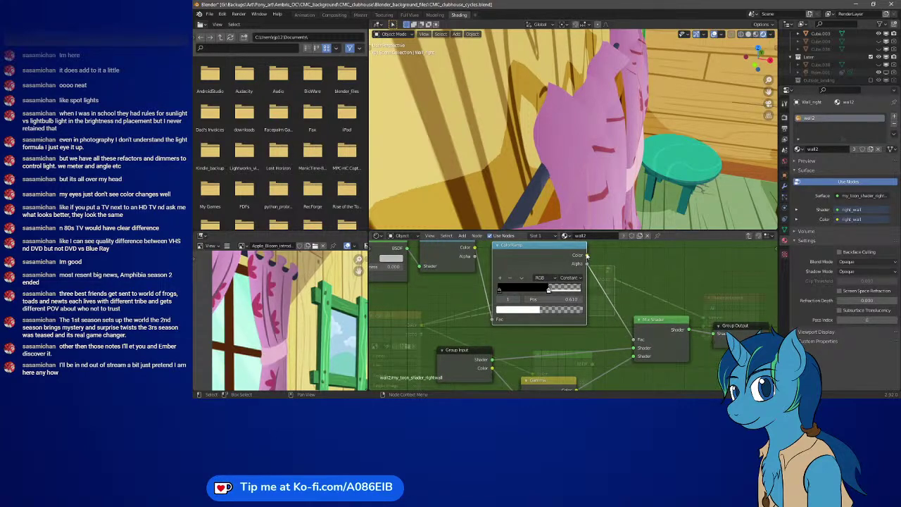
pyautogui.moveTo(698, 348); pyautogui.dragTo(664, 351, button='middle')
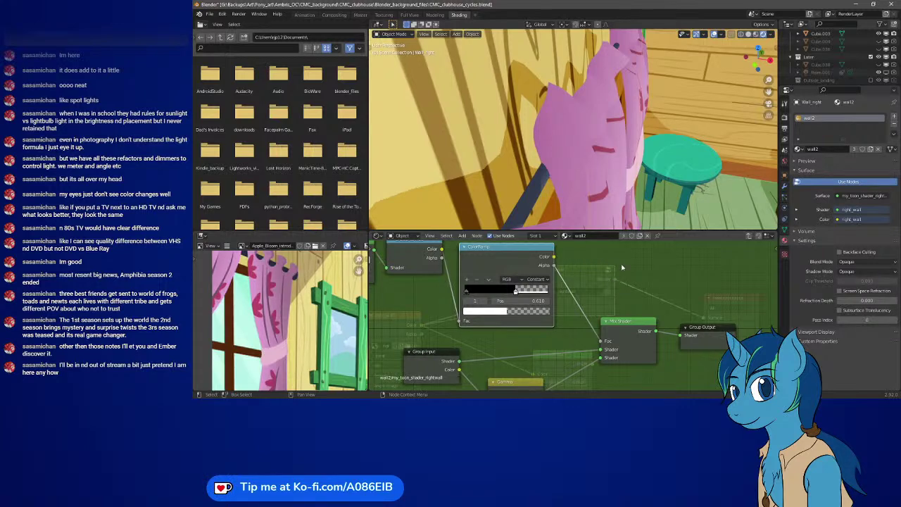
# Copy the RGB to BW node from the back wall's toon group, then reselect the right wall
pyautogui.click(718, 108)
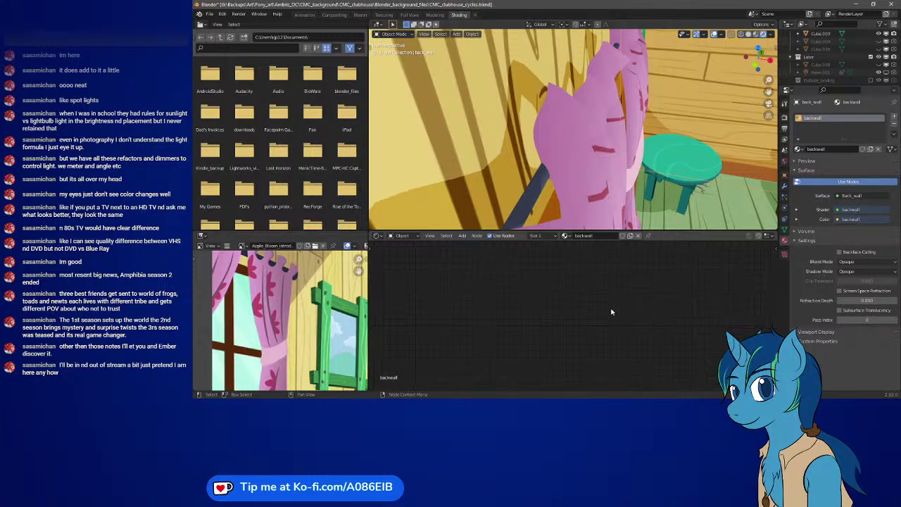
pyautogui.press('Home')
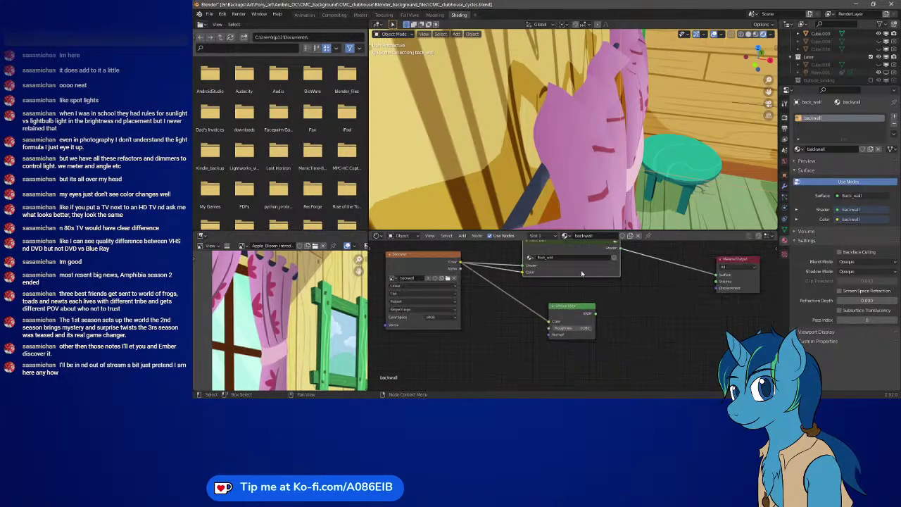
pyautogui.press('Tab')
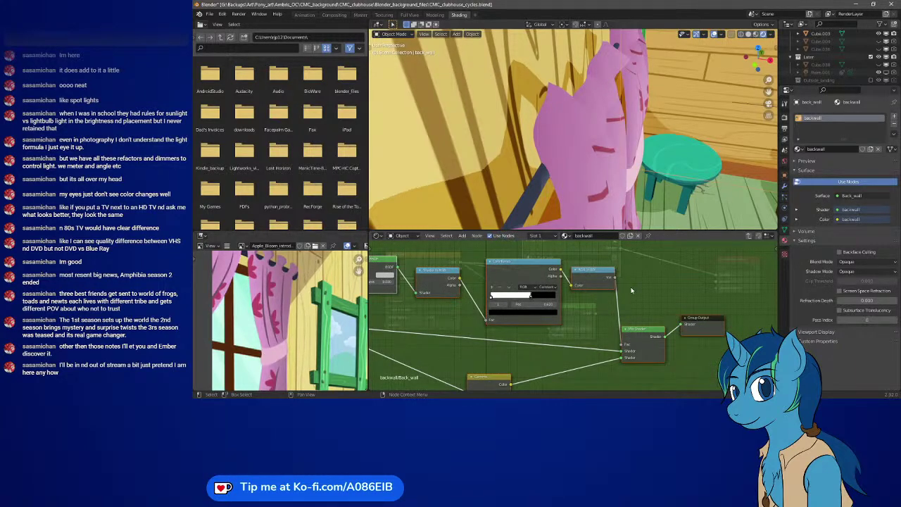
pyautogui.click(588, 282)
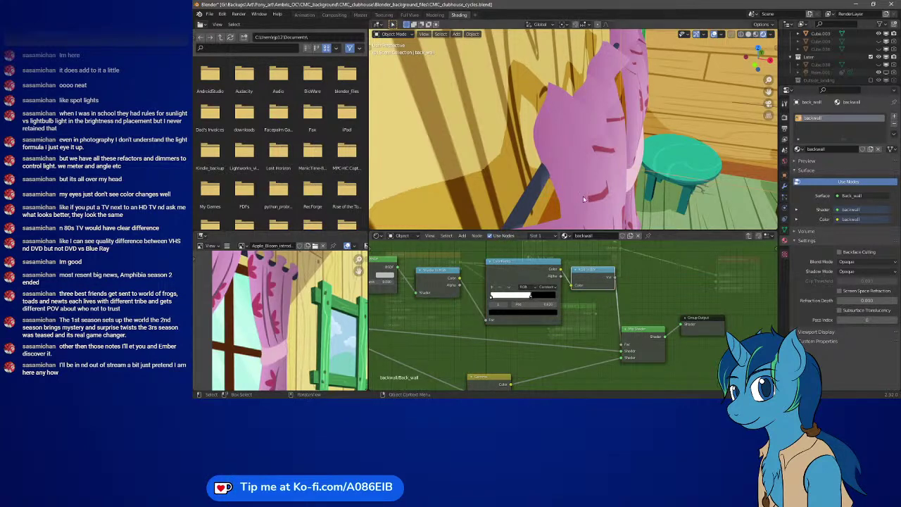
pyautogui.click(524, 152)
pyautogui.press('Home')
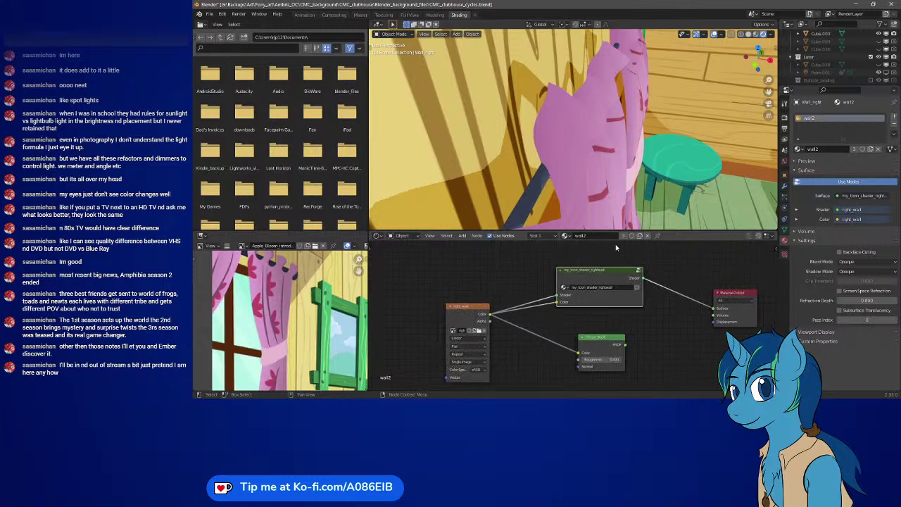
# Paste the RGB to BW node into my_toon_shader_rightwall and feed it the ColorRamp colour
pyautogui.press('Tab')
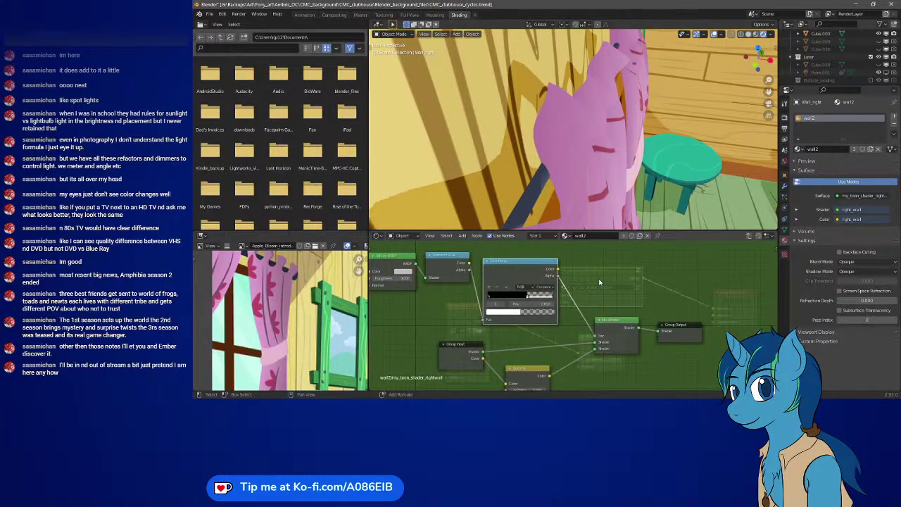
pyautogui.hotkey('ctrl', 'v')
pyautogui.moveTo(524, 282); pyautogui.dragTo(622, 266)
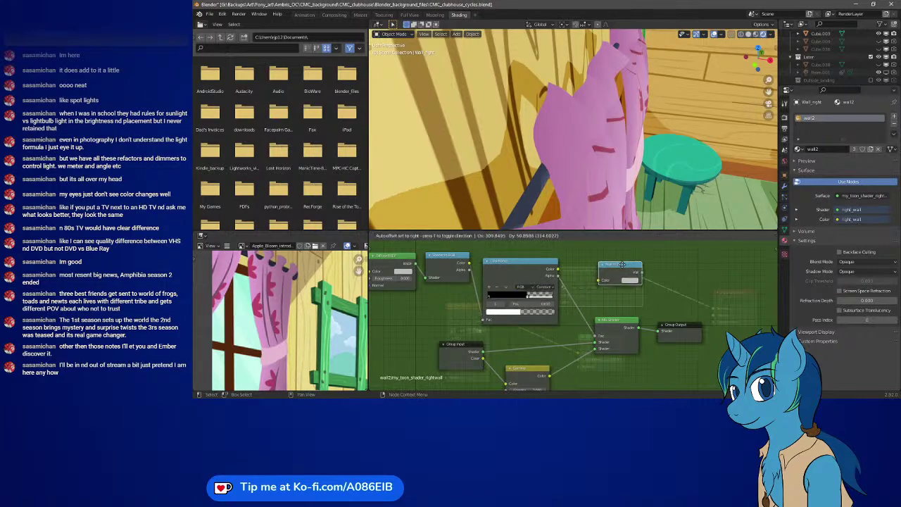
pyautogui.moveTo(558, 270)
pyautogui.mouseDown()
pyautogui.moveTo(598, 282)
pyautogui.moveTo(597, 336)
pyautogui.mouseUp()
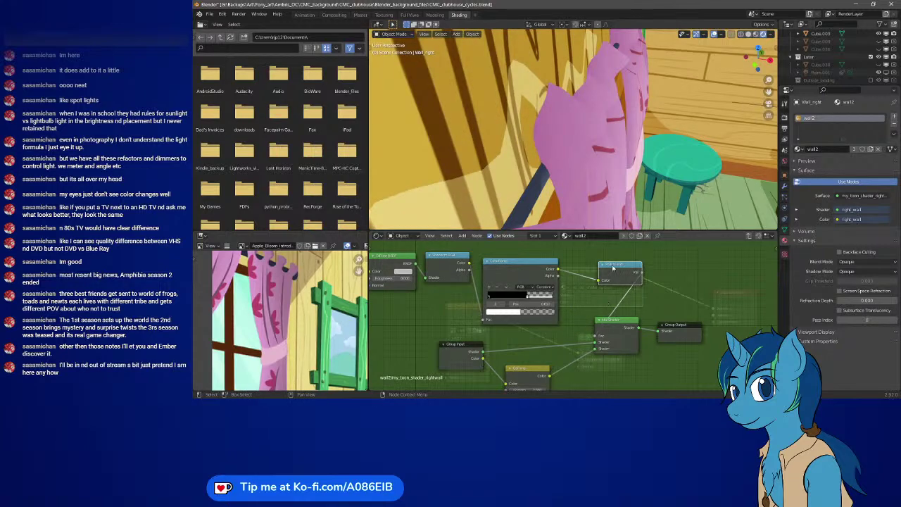
pyautogui.moveTo(612, 268); pyautogui.dragTo(598, 264)
# Swap the ColorRamp stop colours so the ramp runs white then black
pyautogui.click(544, 314)
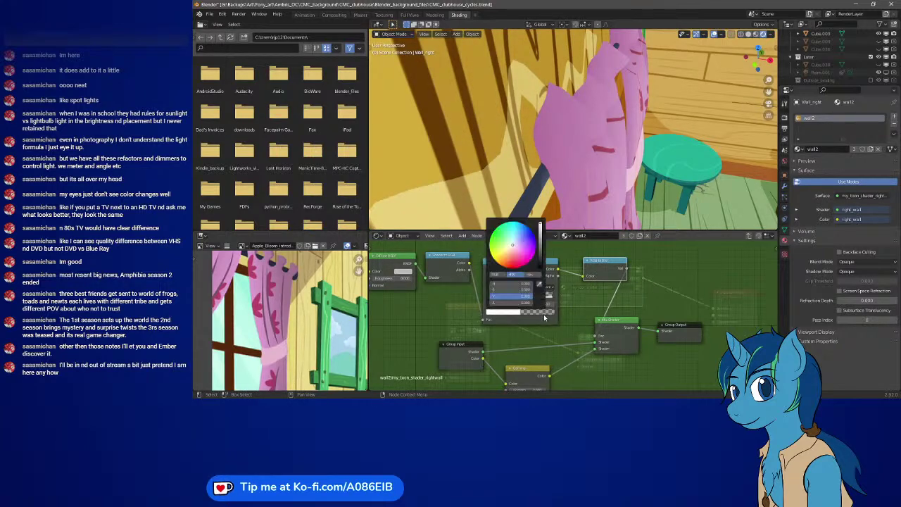
pyautogui.moveTo(508, 294); pyautogui.dragTo(532, 294)
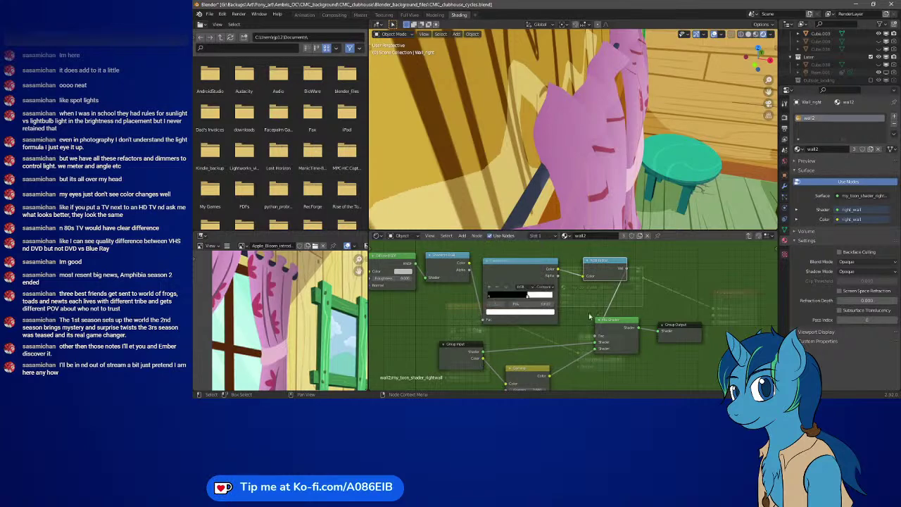
pyautogui.click(534, 314)
pyautogui.moveTo(524, 295); pyautogui.dragTo(508, 297)
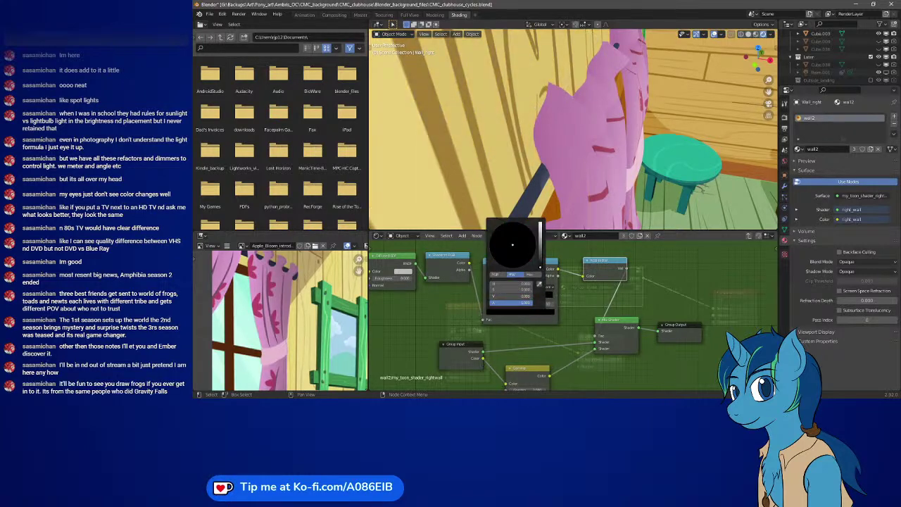
pyautogui.click(491, 301)
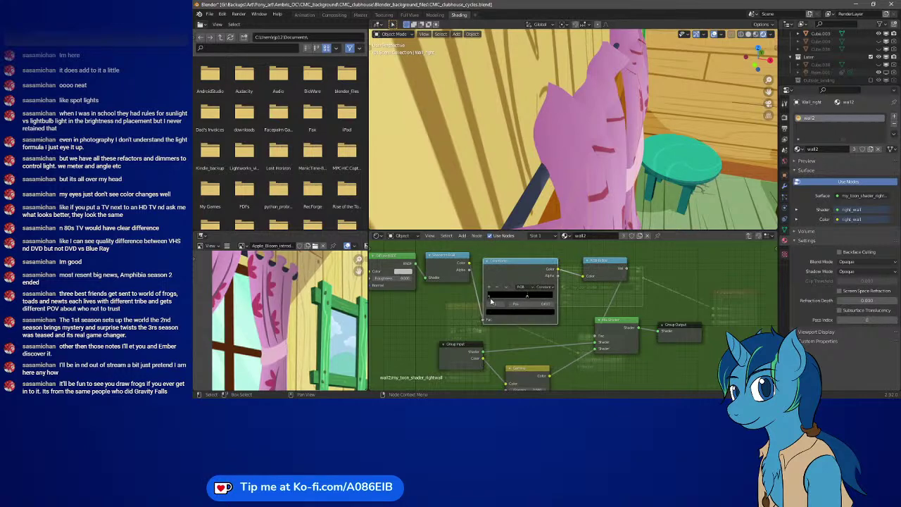
pyautogui.click(493, 304)
pyautogui.moveTo(491, 303); pyautogui.dragTo(498, 301)
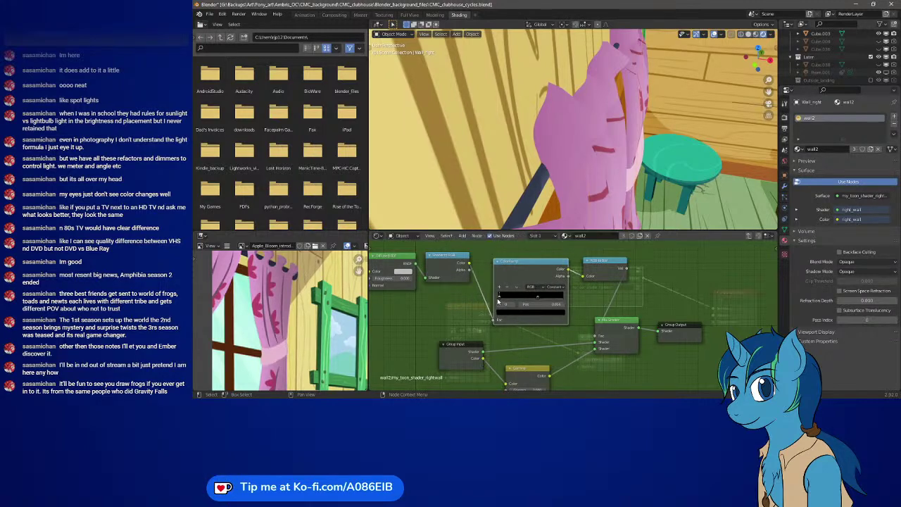
pyautogui.click(530, 314)
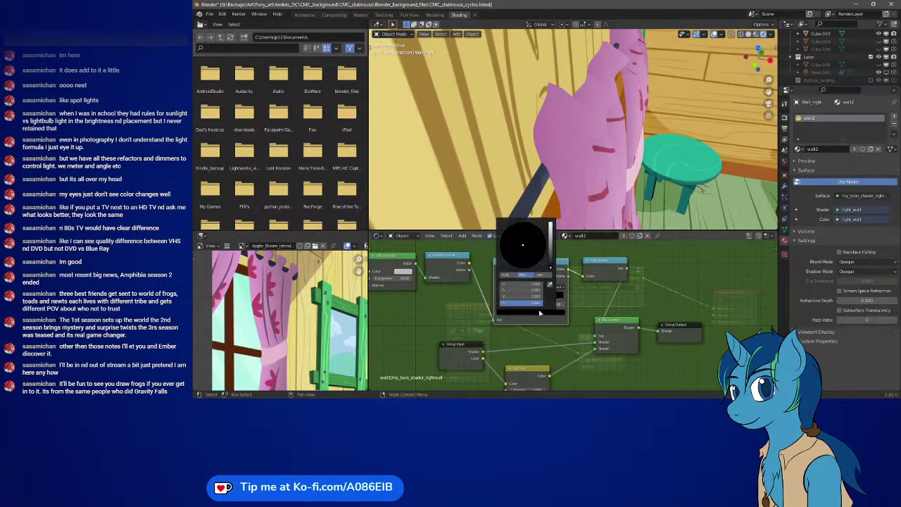
pyautogui.moveTo(520, 296); pyautogui.dragTo(549, 301)
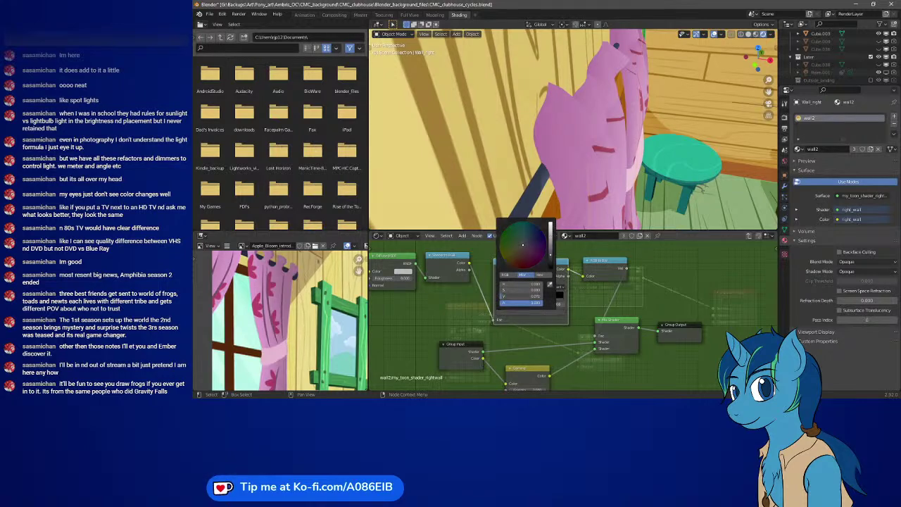
pyautogui.click(563, 321)
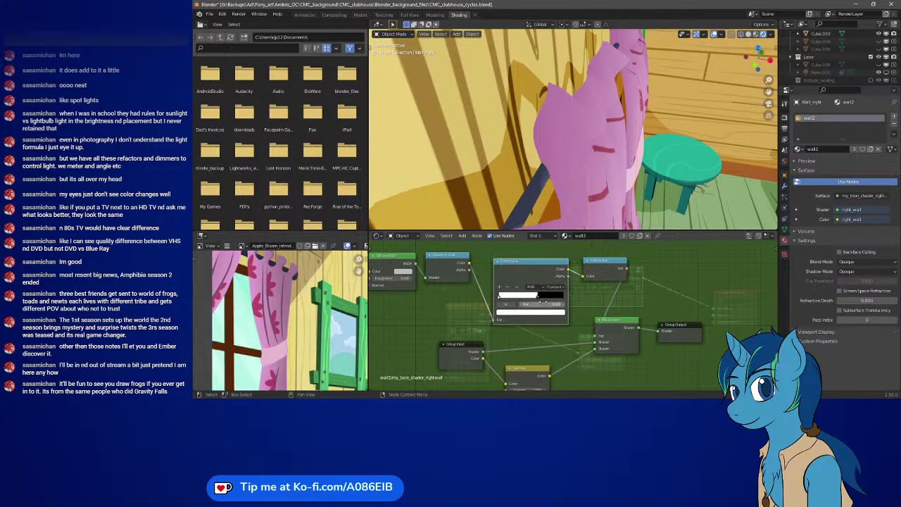
pyautogui.click(538, 300)
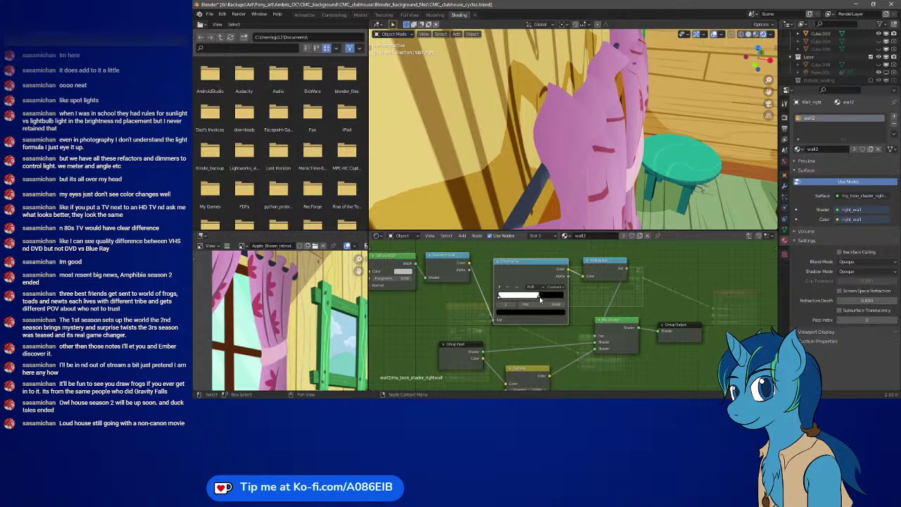
# Slide the ColorRamp's black stop right and re-enter its position at about 0.608
pyautogui.moveTo(544, 297)
pyautogui.mouseDown()
pyautogui.moveTo(558, 297)
pyautogui.moveTo(529, 297)
pyautogui.moveTo(540, 297)
pyautogui.mouseUp()
pyautogui.doubleClick(529, 304)
pyautogui.press('BackSpace')
pyautogui.press('Return')
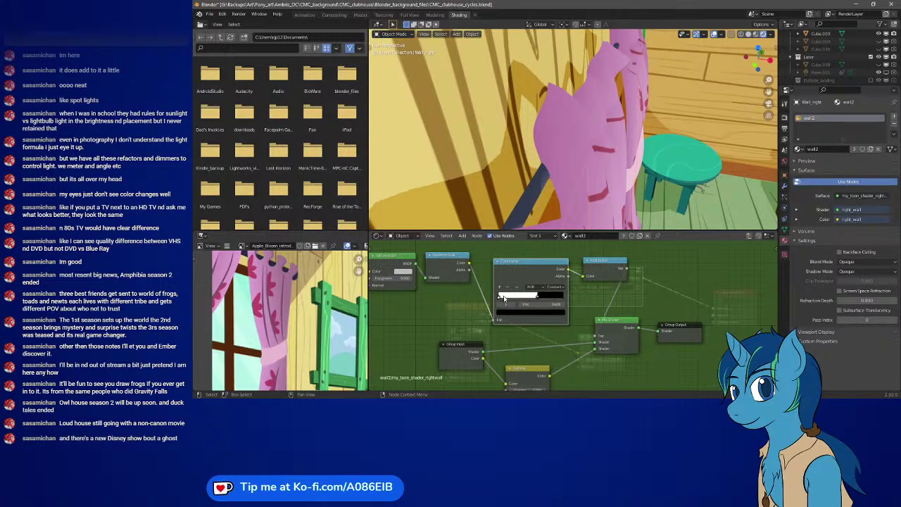
# Recolour the ColorRamp's left stop and slide it right to widen the white band
pyautogui.click(499, 294)
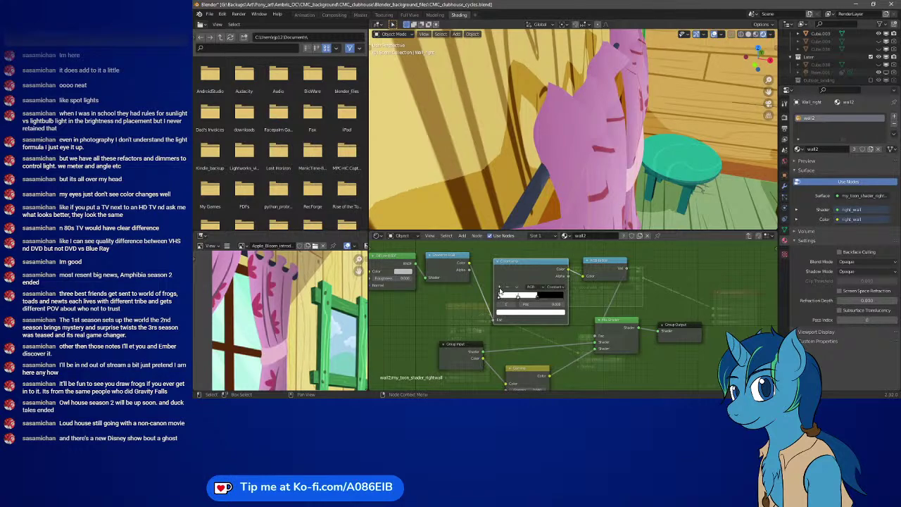
pyautogui.click(530, 312)
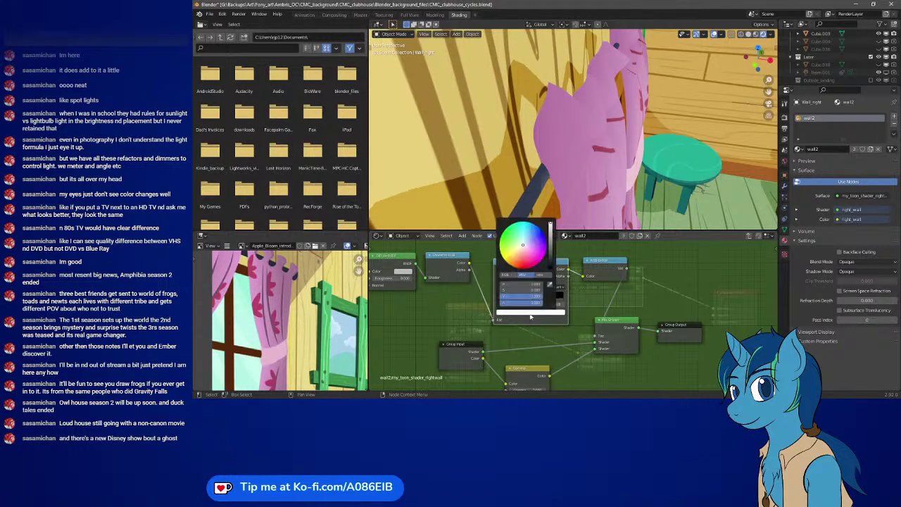
pyautogui.moveTo(551, 225); pyautogui.dragTo(551, 268)
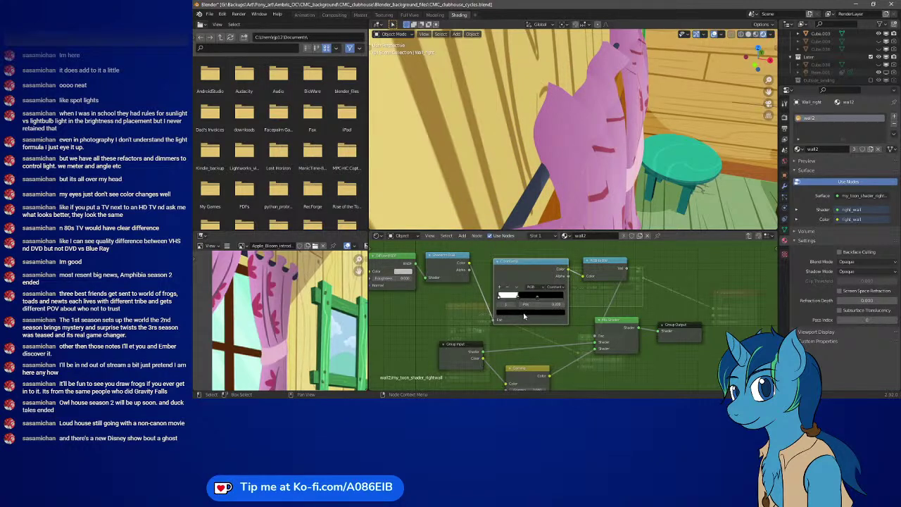
pyautogui.click(525, 312)
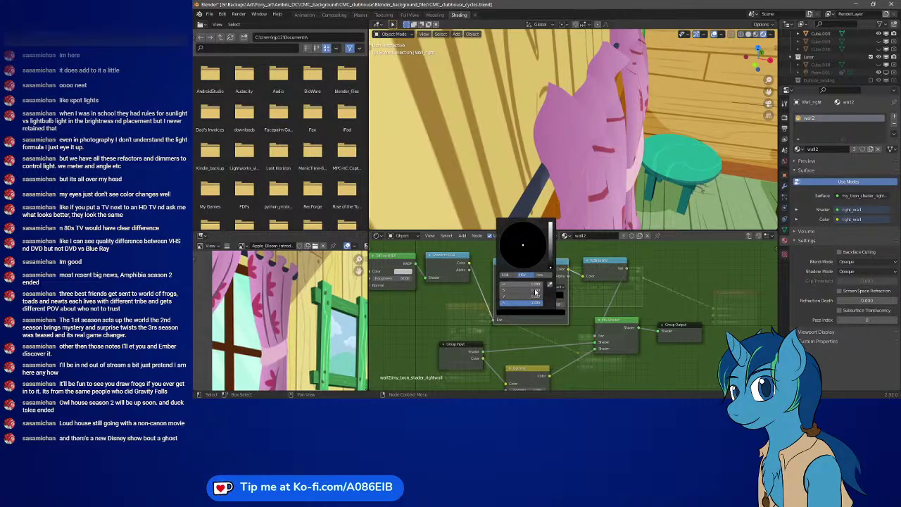
pyautogui.click(536, 297)
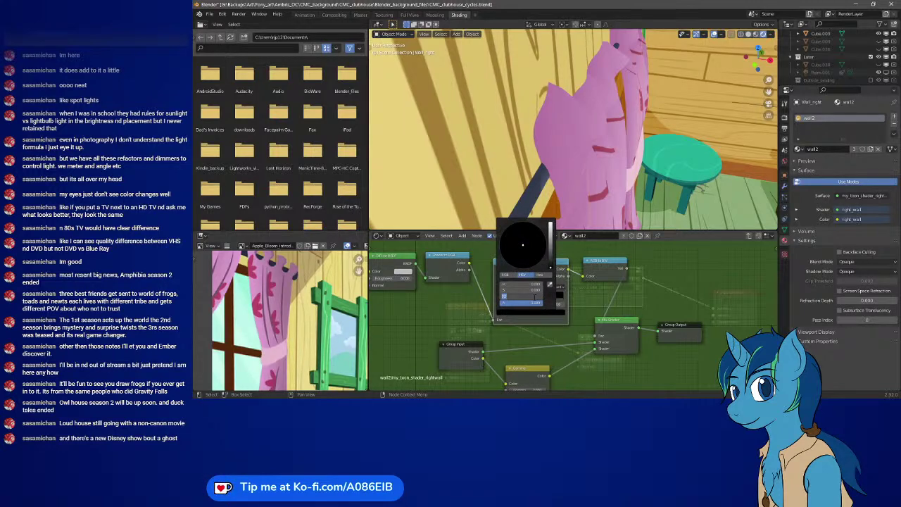
pyautogui.press('Return')
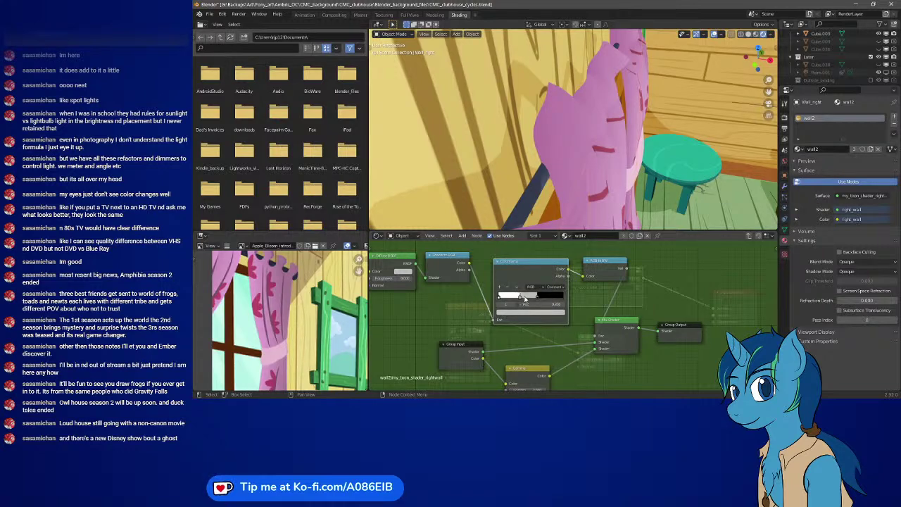
pyautogui.moveTo(525, 299)
pyautogui.mouseDown()
pyautogui.moveTo(544, 297)
pyautogui.moveTo(534, 297)
pyautogui.mouseUp()
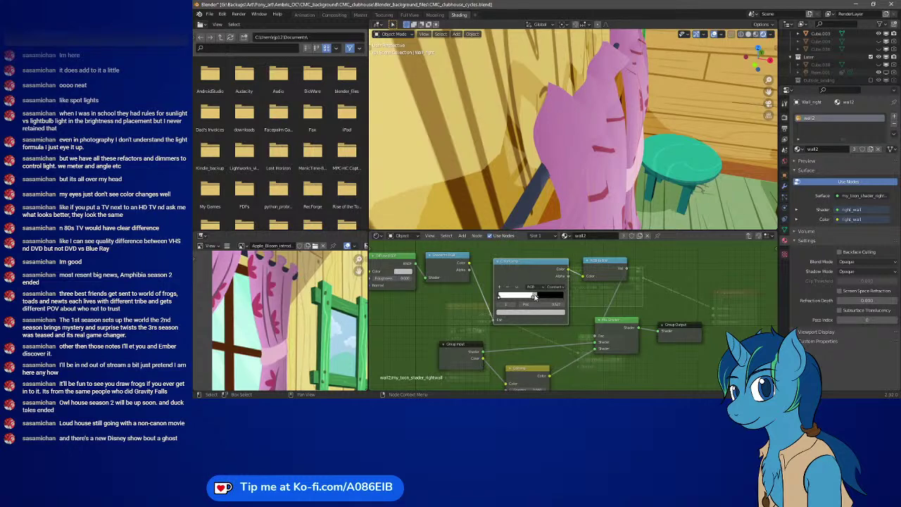
pyautogui.moveTo(540, 174)
pyautogui.mouseDown(button='middle')
pyautogui.moveTo(483, 178)
pyautogui.moveTo(507, 161)
pyautogui.moveTo(518, 181)
pyautogui.moveTo(561, 159)
pyautogui.moveTo(527, 170)
pyautogui.mouseUp(button='middle')
# Slide the right wall's ColorRamp transition stop left, enlarging the dark shading band
pyautogui.scroll(3, 546, 163)
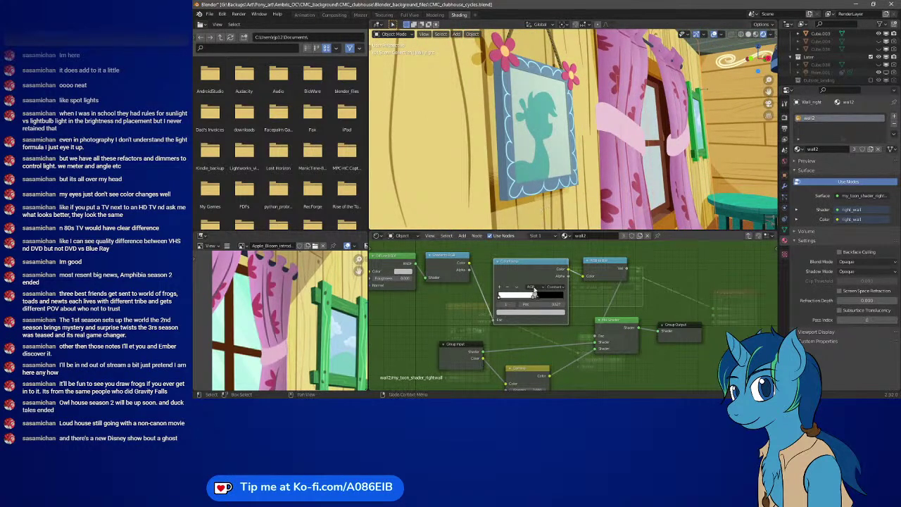
pyautogui.moveTo(533, 298)
pyautogui.mouseDown()
pyautogui.moveTo(556, 299)
pyautogui.moveTo(544, 297)
pyautogui.mouseUp()
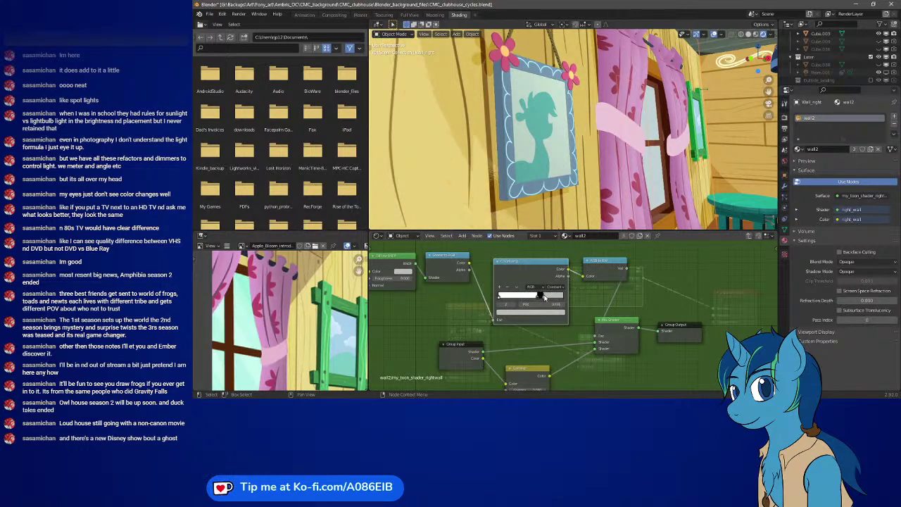
pyautogui.moveTo(563, 162)
pyautogui.mouseDown(button='middle')
pyautogui.moveTo(598, 169)
pyautogui.moveTo(566, 172)
pyautogui.mouseUp(button='middle')
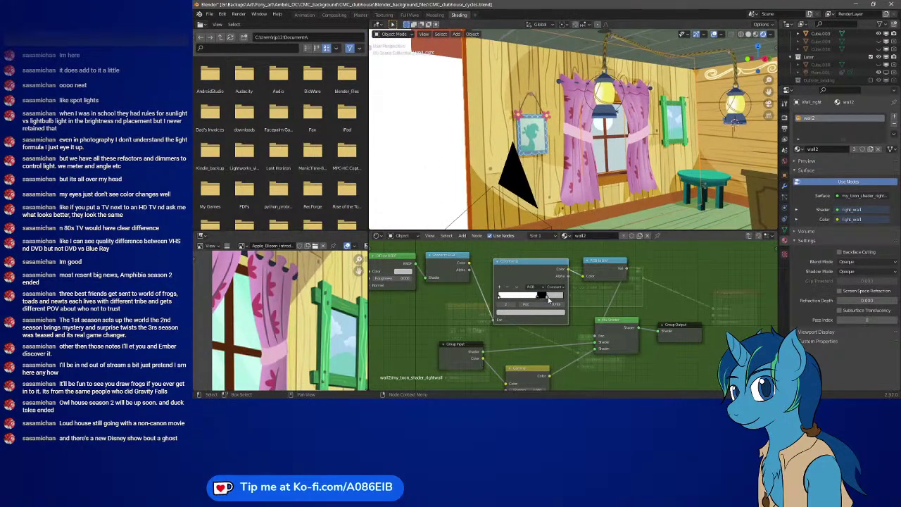
pyautogui.moveTo(548, 299)
pyautogui.mouseDown()
pyautogui.moveTo(524, 296)
pyautogui.moveTo(550, 301)
pyautogui.moveTo(528, 300)
pyautogui.moveTo(544, 298)
pyautogui.mouseUp()
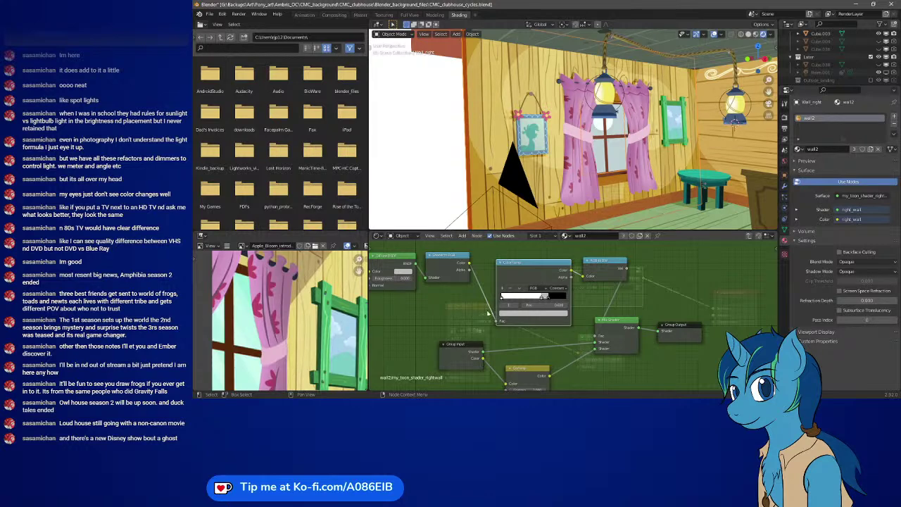
# Raise the brightness (V value) of the Toon BSDF base colour
pyautogui.click(404, 274)
pyautogui.moveTo(429, 256)
pyautogui.mouseDown()
pyautogui.moveTo(461, 256)
pyautogui.moveTo(412, 261)
pyautogui.mouseUp()
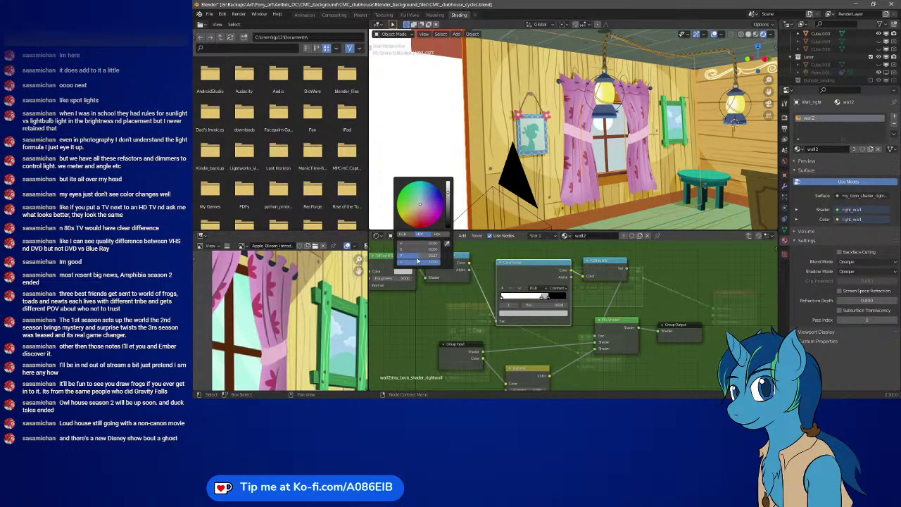
pyautogui.click(412, 254)
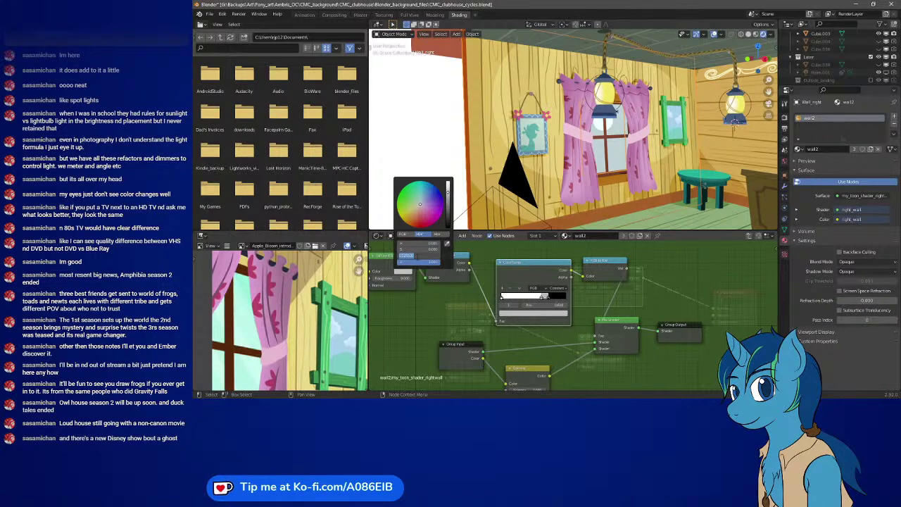
pyautogui.press('BackSpace')
pyautogui.press('Return')
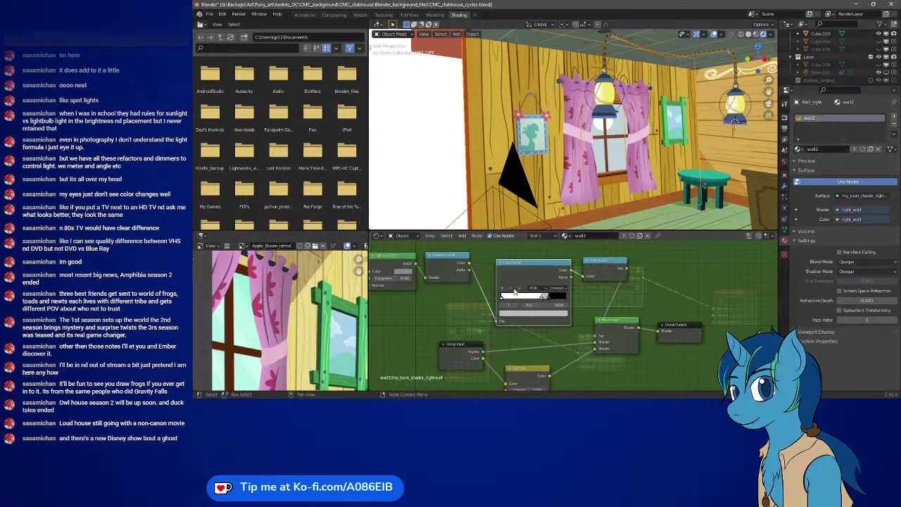
# Remove the grey middle ramp stop and move the transition left to about 0.309
pyautogui.click(512, 288)
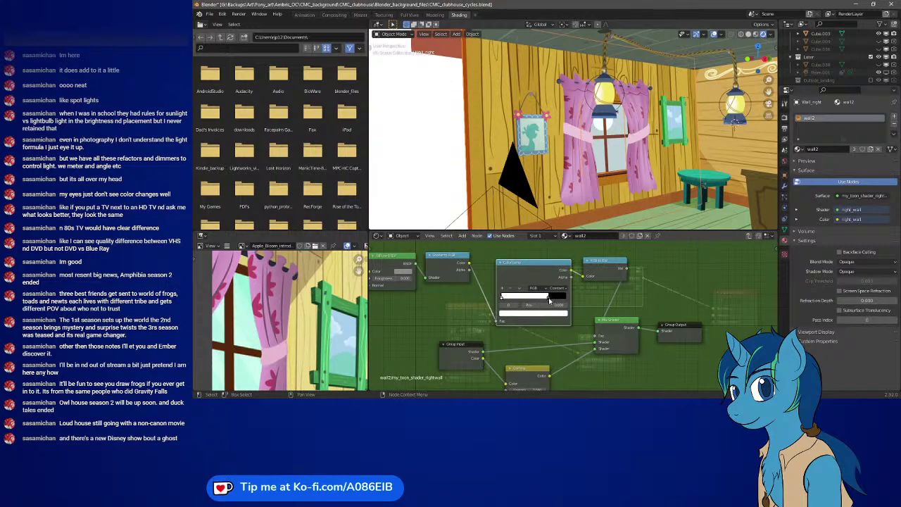
pyautogui.moveTo(550, 301); pyautogui.dragTo(519, 301)
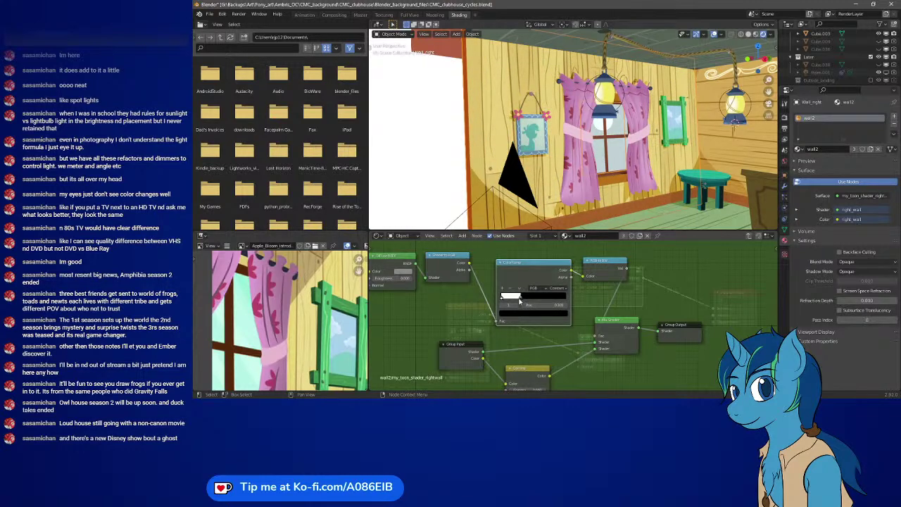
pyautogui.moveTo(583, 105); pyautogui.dragTo(562, 159, button='middle')
pyautogui.scroll(5, 577, 125)
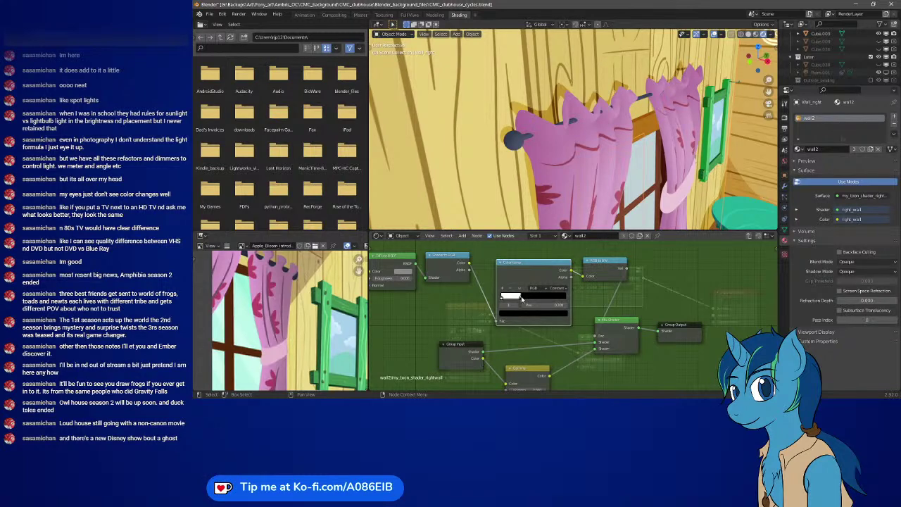
# Nudge the ramp stop right to widen the white region, then view the wall, frame and window
pyautogui.moveTo(522, 298)
pyautogui.mouseDown()
pyautogui.moveTo(533, 298)
pyautogui.moveTo(525, 298)
pyautogui.mouseUp()
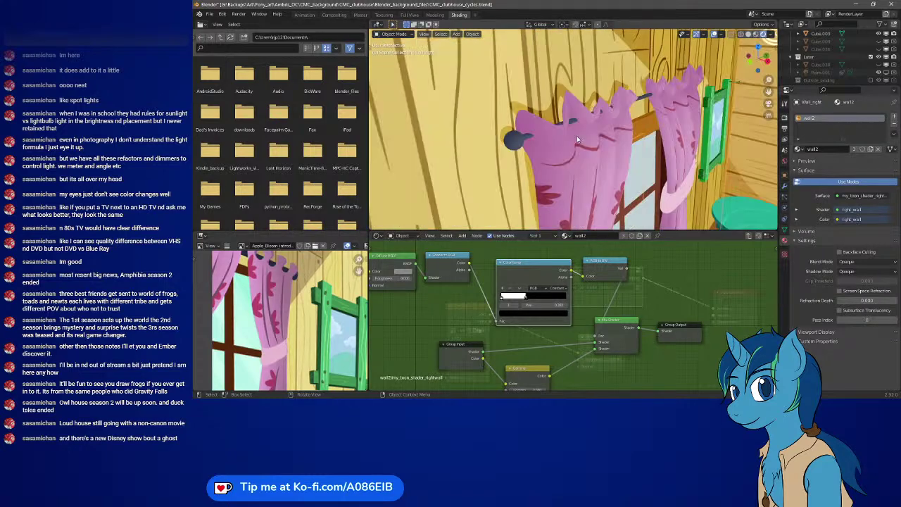
pyautogui.moveTo(587, 150)
pyautogui.mouseDown(button='middle')
pyautogui.moveTo(559, 110)
pyautogui.moveTo(583, 155)
pyautogui.mouseUp(button='middle')
pyautogui.scroll(-6, 583, 155)
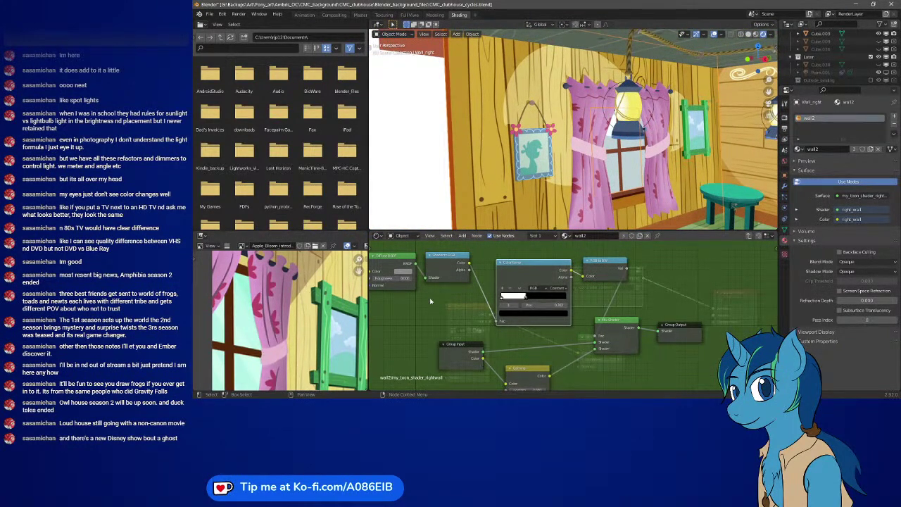
# Enter an exact Pos value for the wall ramp's white stop, placing it further right
pyautogui.click(404, 271)
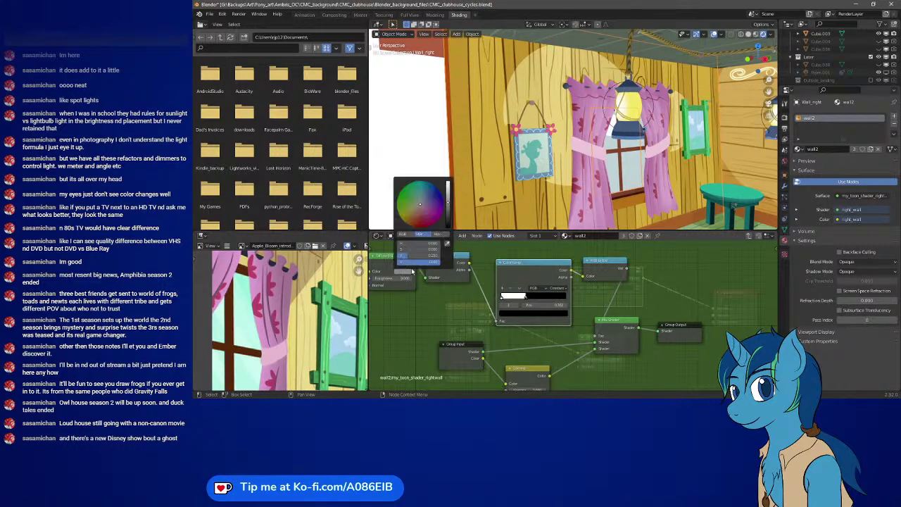
pyautogui.click(427, 258)
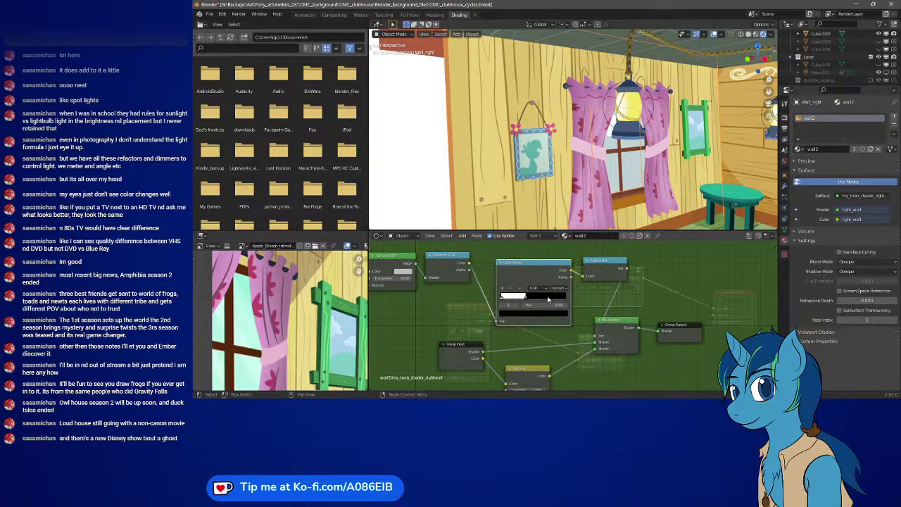
pyautogui.click(545, 304)
pyautogui.press('Return')
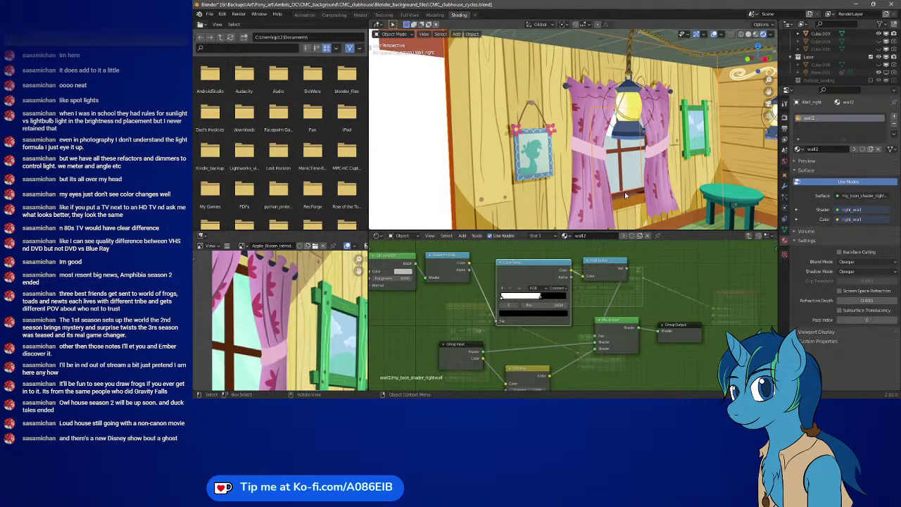
pyautogui.scroll(5, 576, 121)
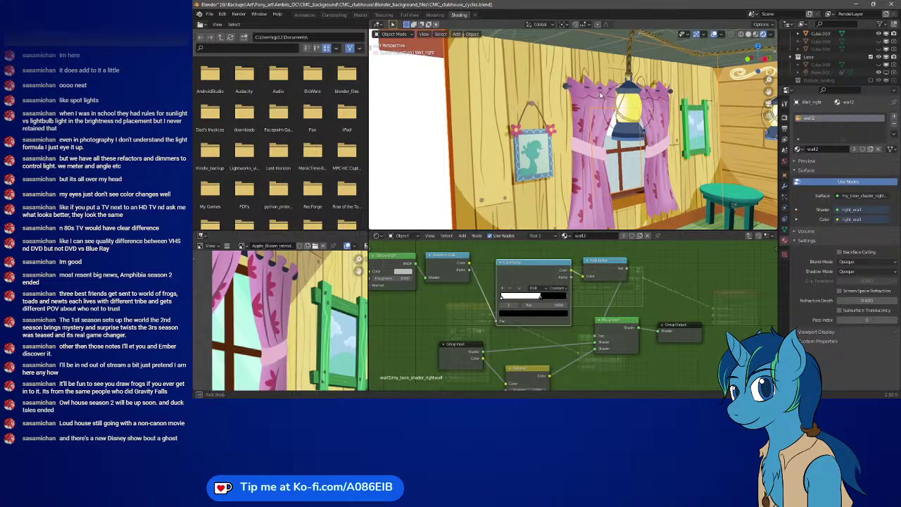
pyautogui.moveTo(603, 93); pyautogui.dragTo(579, 118, button='middle')
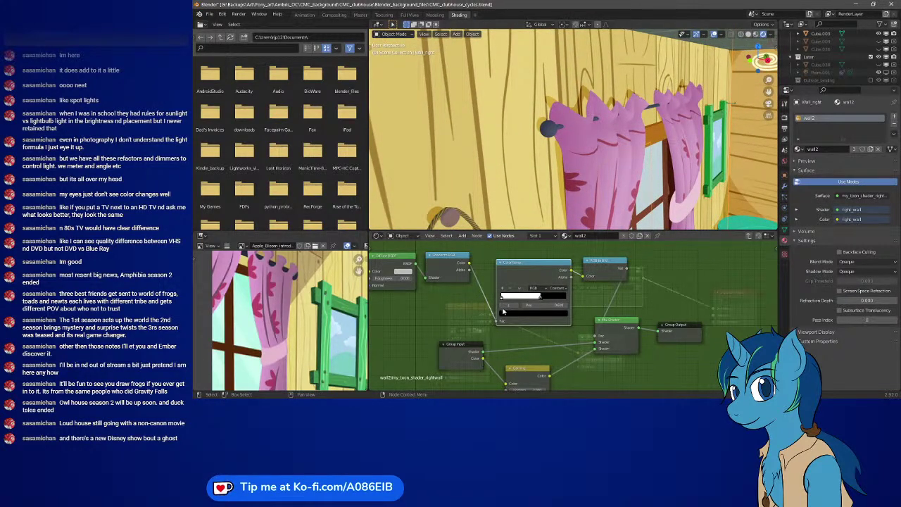
# Spread out the wall2 node tree by moving the Group Output and Mix Shader nodes right
pyautogui.moveTo(512, 288); pyautogui.dragTo(509, 293, button='middle')
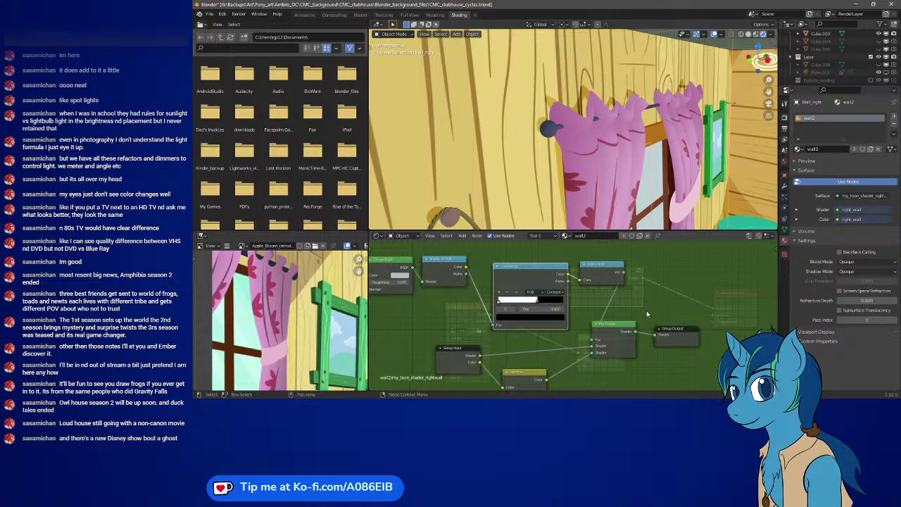
pyautogui.moveTo(646, 310); pyautogui.dragTo(667, 255, button='middle')
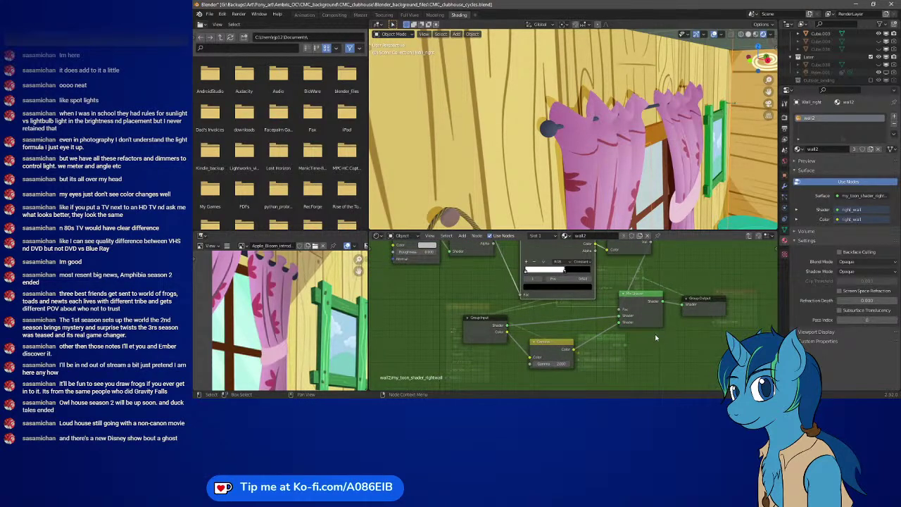
pyautogui.moveTo(700, 298); pyautogui.dragTo(759, 292)
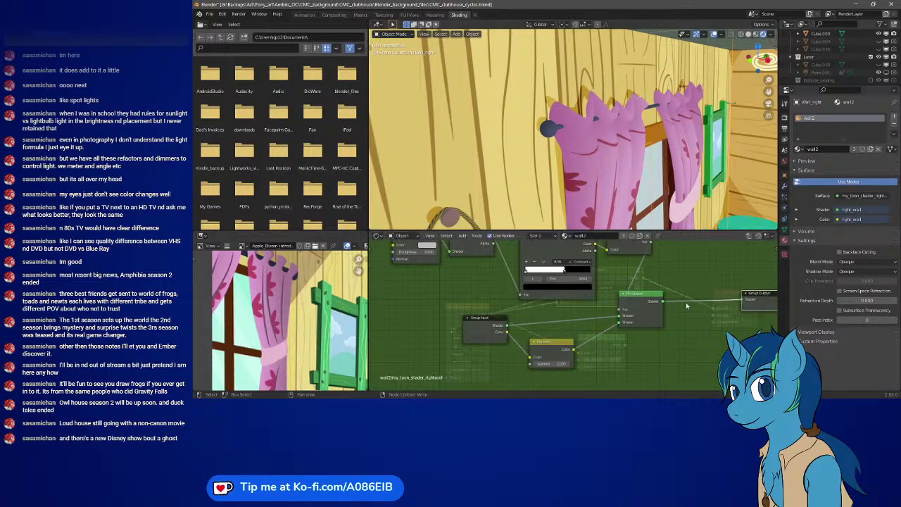
pyautogui.moveTo(641, 298)
pyautogui.mouseDown()
pyautogui.moveTo(690, 291)
pyautogui.moveTo(641, 288)
pyautogui.mouseUp()
pyautogui.moveTo(642, 289); pyautogui.dragTo(614, 321, button='middle')
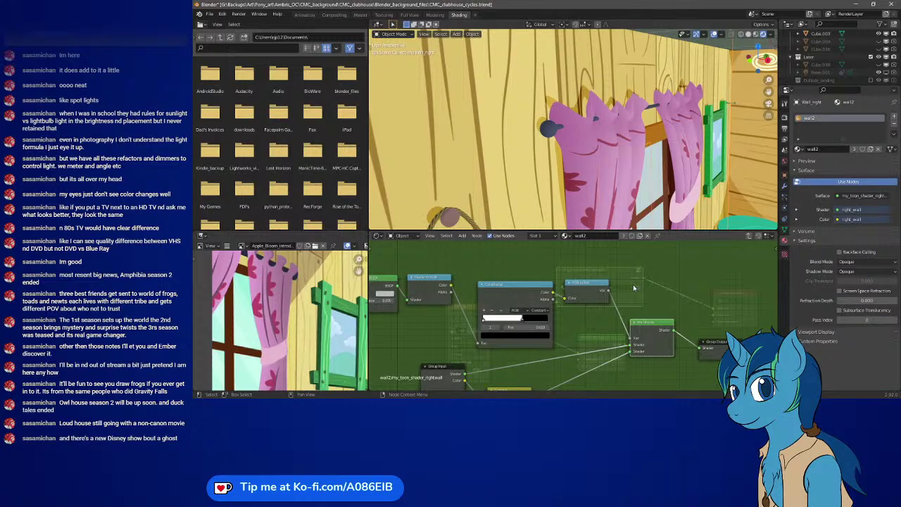
# Switch the ColorRamp to Linear interpolation and reposition its stops so it's mostly white
pyautogui.click(540, 310)
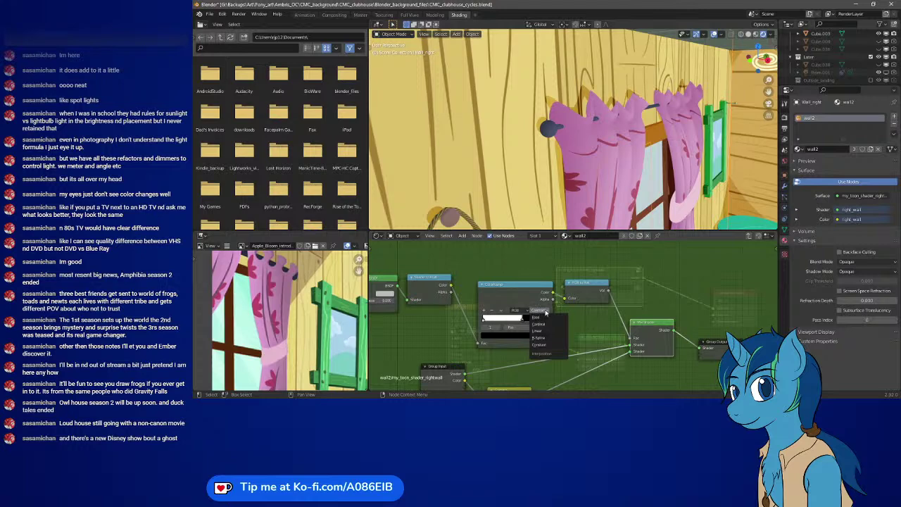
pyautogui.click(543, 330)
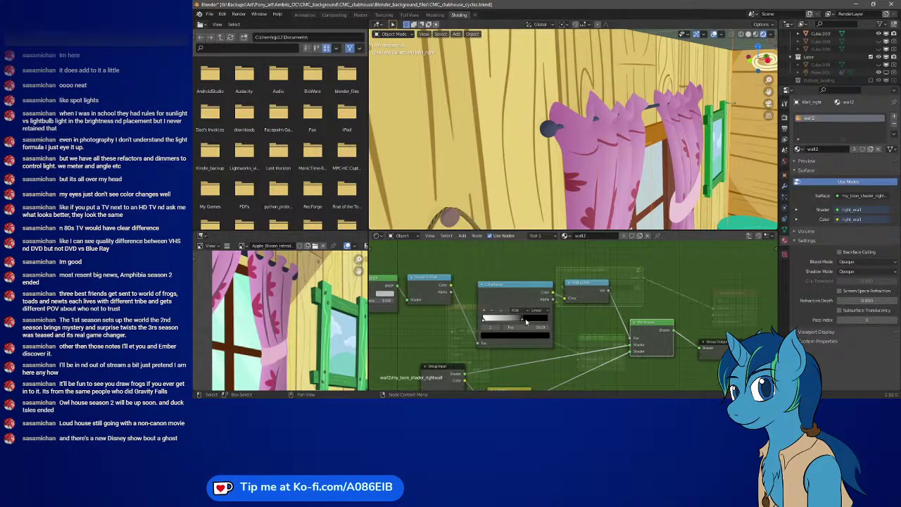
pyautogui.moveTo(524, 321)
pyautogui.mouseDown()
pyautogui.moveTo(503, 320)
pyautogui.moveTo(556, 321)
pyautogui.mouseUp()
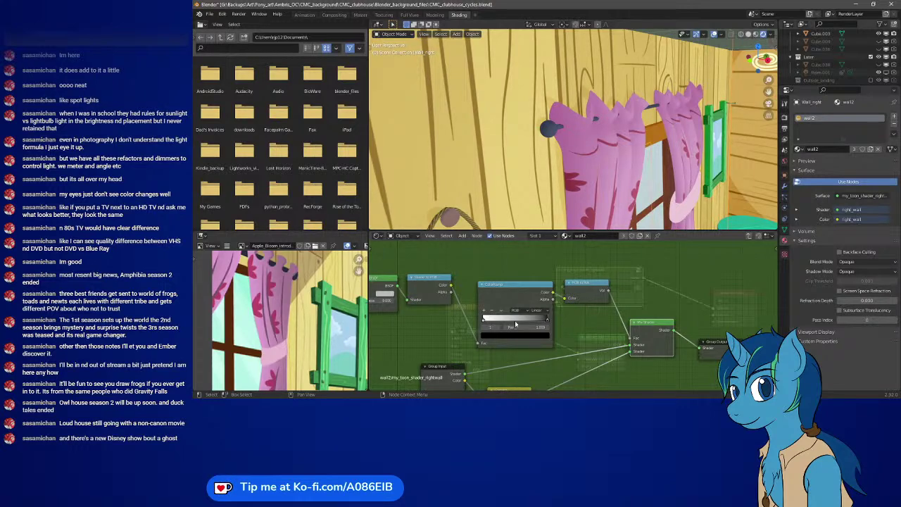
pyautogui.moveTo(483, 322); pyautogui.dragTo(537, 323)
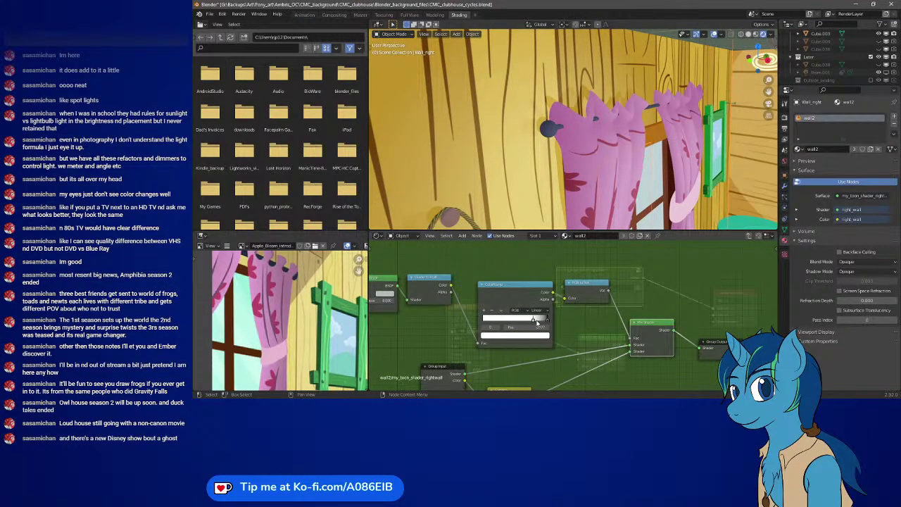
pyautogui.moveTo(539, 322); pyautogui.dragTo(483, 324)
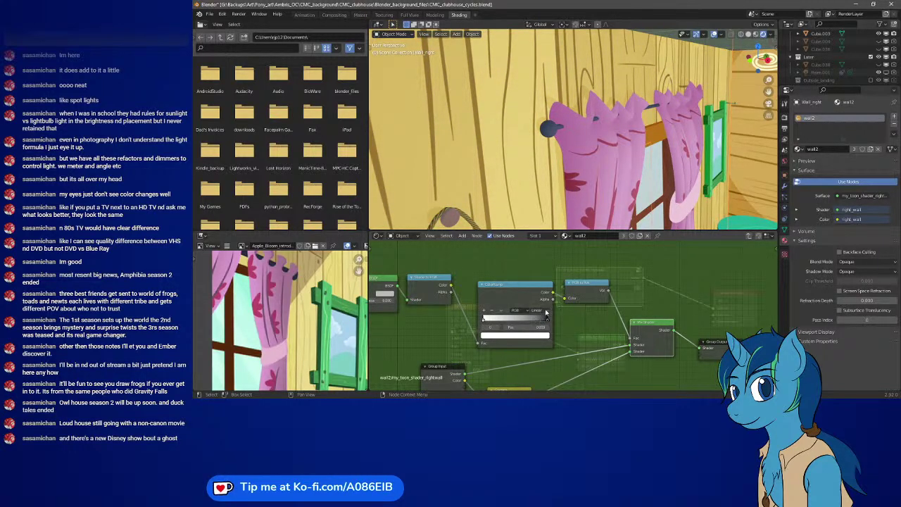
# Change the ramp to B-Spline interpolation and slide its stops to rebalance the gradient
pyautogui.click(545, 313)
pyautogui.click(546, 329)
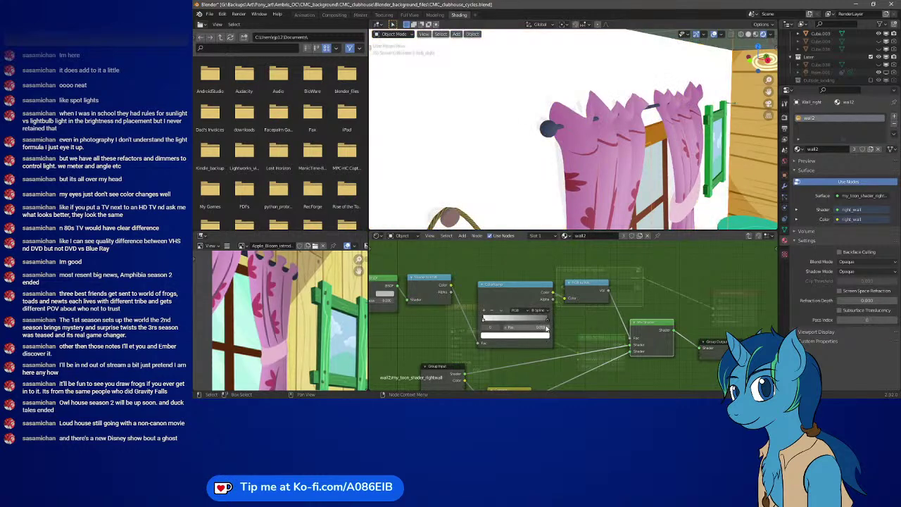
pyautogui.moveTo(547, 320)
pyautogui.mouseDown()
pyautogui.moveTo(488, 324)
pyautogui.moveTo(549, 319)
pyautogui.mouseUp()
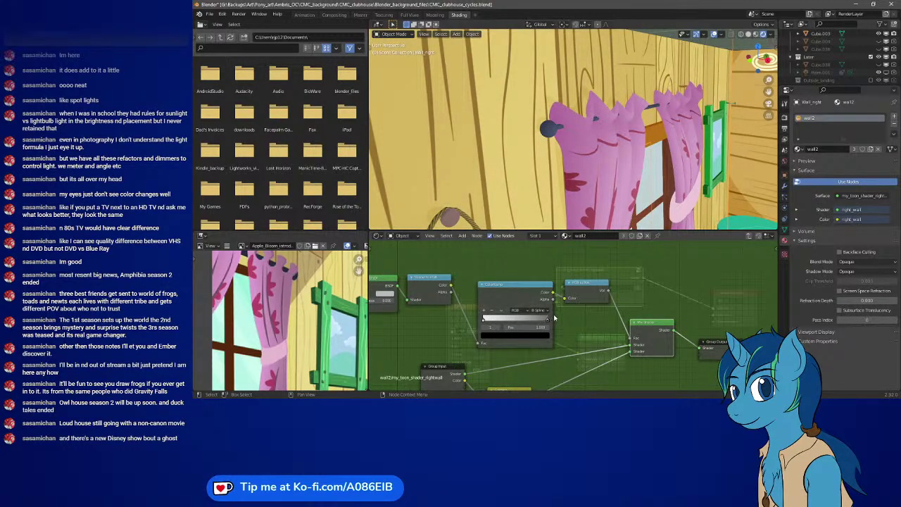
pyautogui.moveTo(484, 321); pyautogui.dragTo(544, 319)
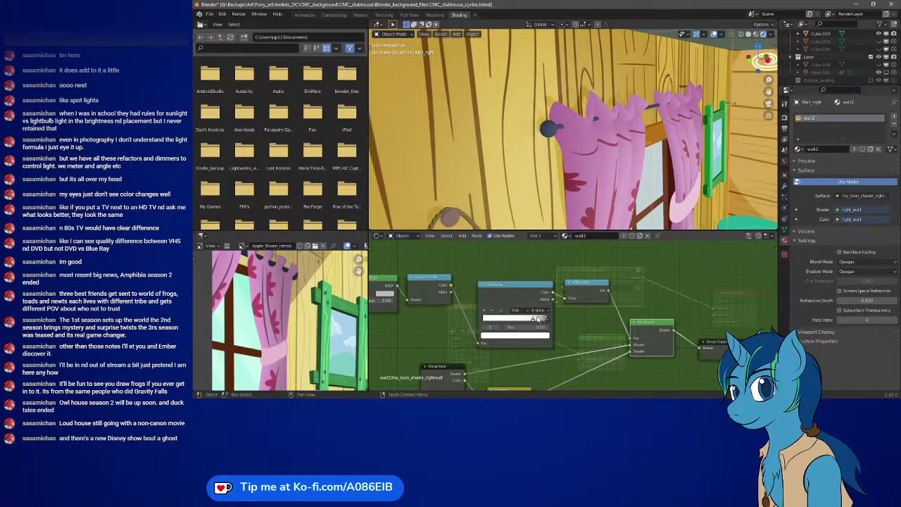
pyautogui.scroll(-5, 615, 167)
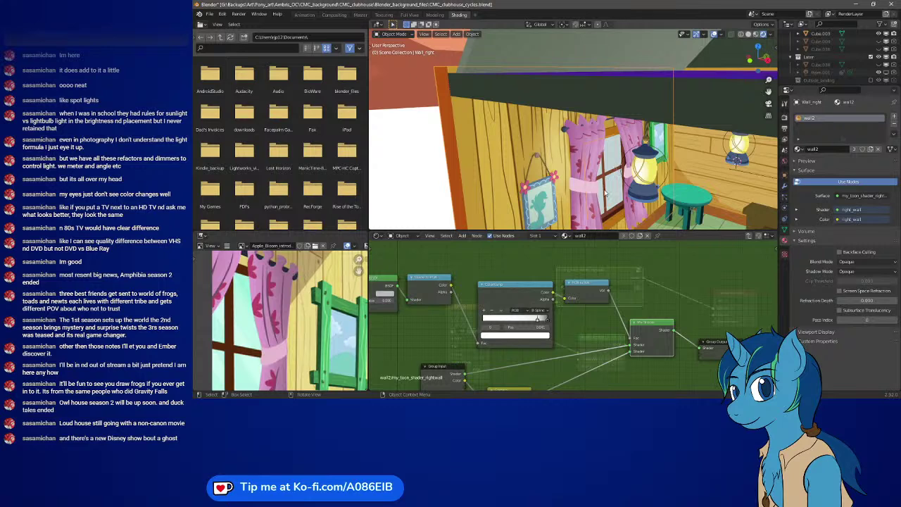
pyautogui.moveTo(606, 191); pyautogui.dragTo(596, 179, button='middle')
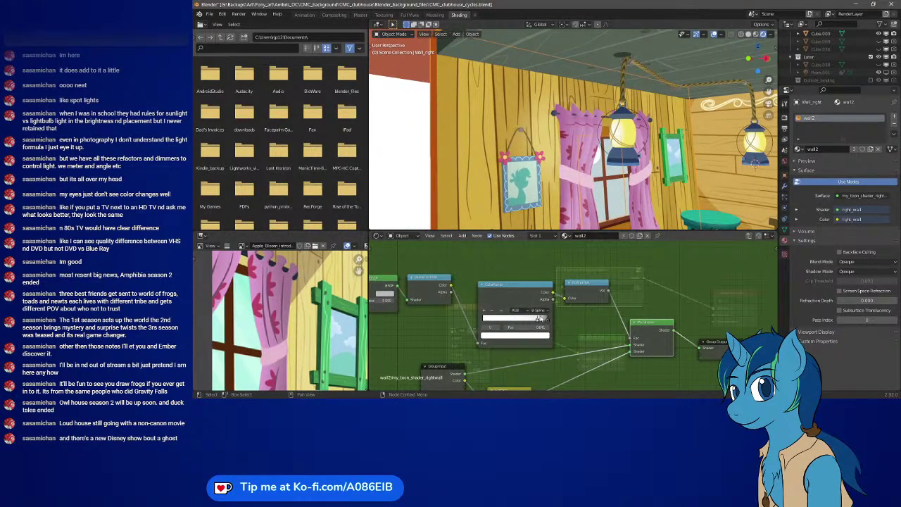
pyautogui.moveTo(538, 321); pyautogui.dragTo(477, 322)
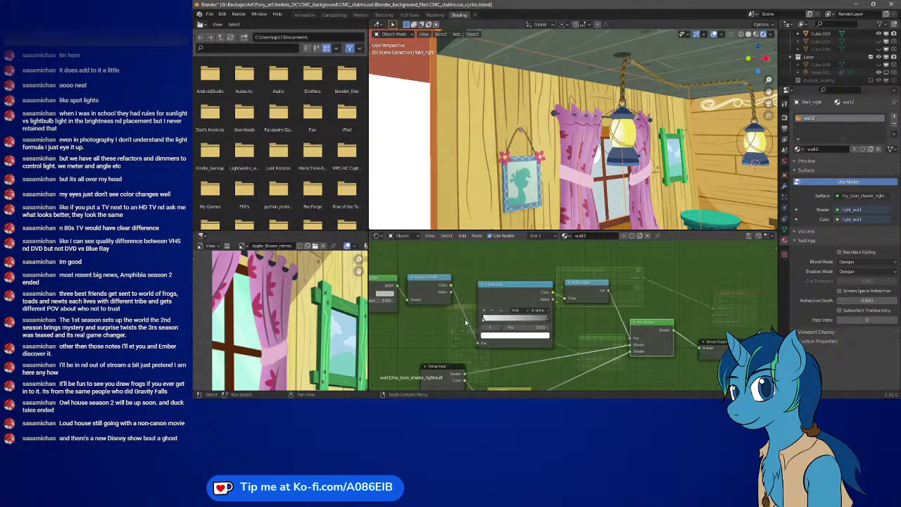
# Set the wall2 ColorRamp to Constant interpolation with its black stop at position 0.68
pyautogui.click(548, 321)
pyautogui.click(539, 311)
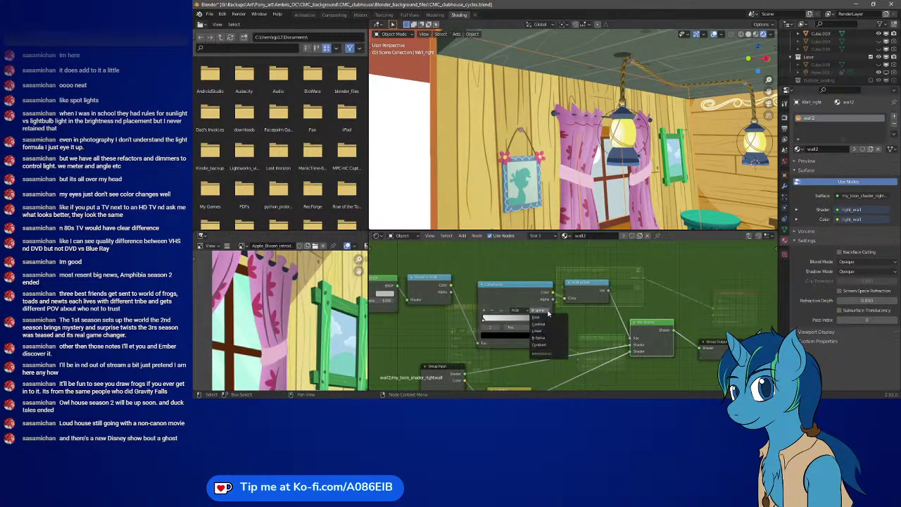
pyautogui.click(542, 344)
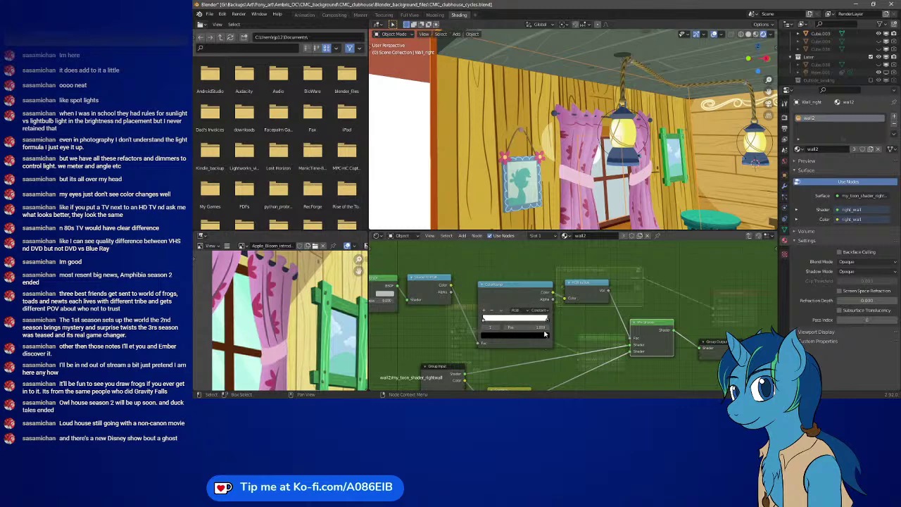
pyautogui.moveTo(547, 319); pyautogui.dragTo(536, 322)
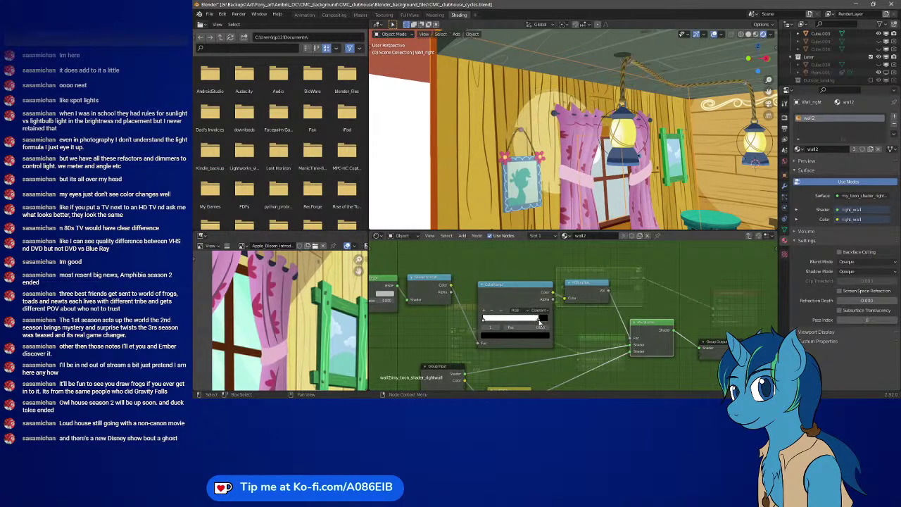
pyautogui.moveTo(536, 321); pyautogui.dragTo(530, 322)
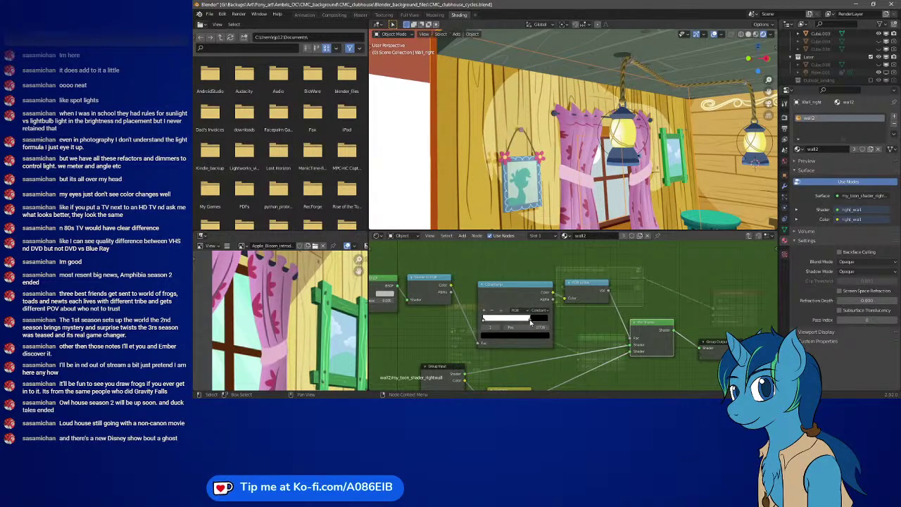
pyautogui.moveTo(531, 322); pyautogui.dragTo(523, 322)
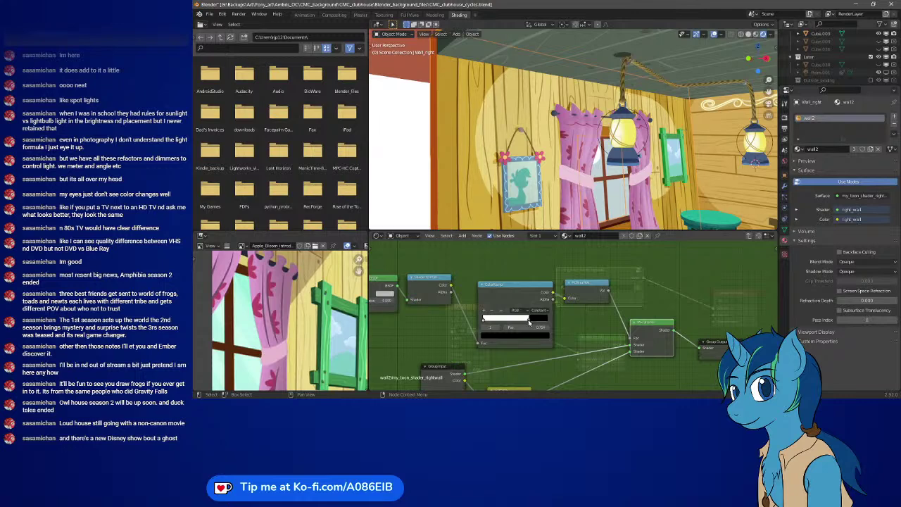
pyautogui.doubleClick(521, 327)
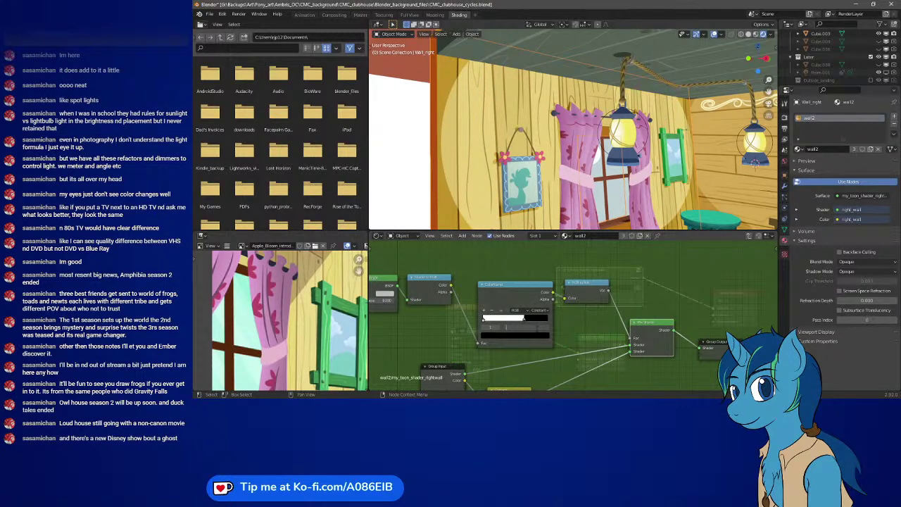
pyautogui.press('Return')
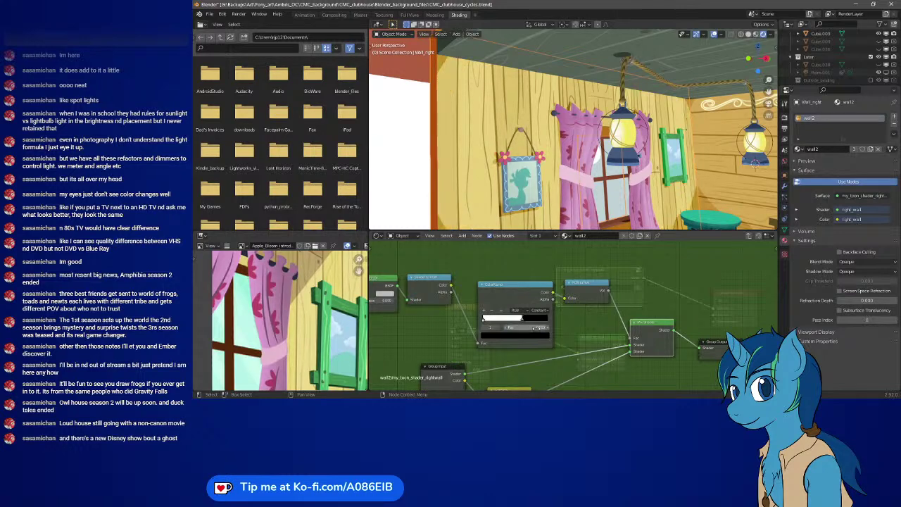
# Zoom in on the window and select the right curtain
pyautogui.moveTo(590, 125)
pyautogui.mouseDown(button='middle')
pyautogui.moveTo(584, 118)
pyautogui.moveTo(602, 124)
pyautogui.mouseUp(button='middle')
pyautogui.scroll(6, 601, 124)
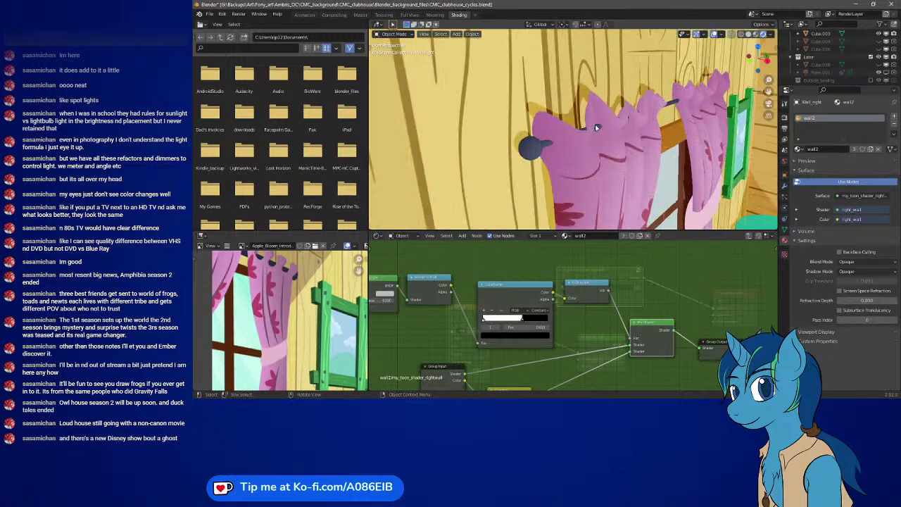
pyautogui.click(624, 113)
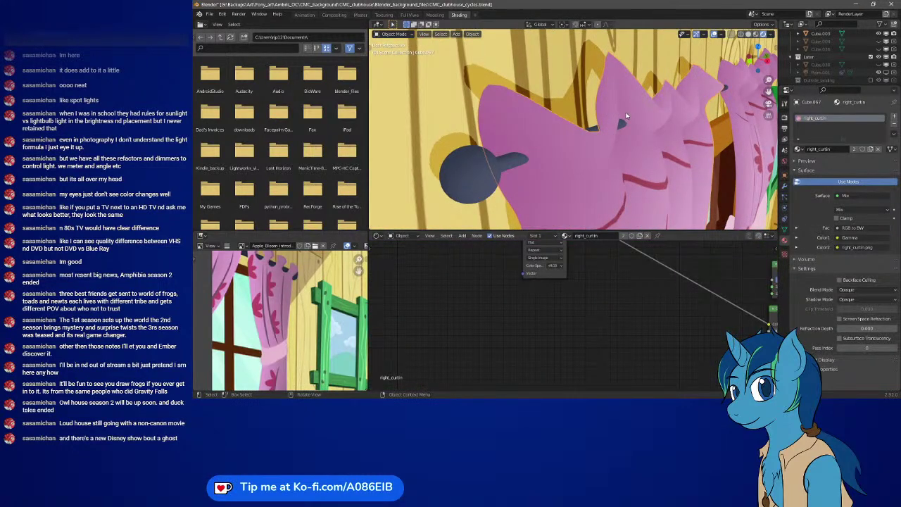
# Enter Edit Mode on the curtain and move a vertical loop of its vertices
pyautogui.press('Tab')
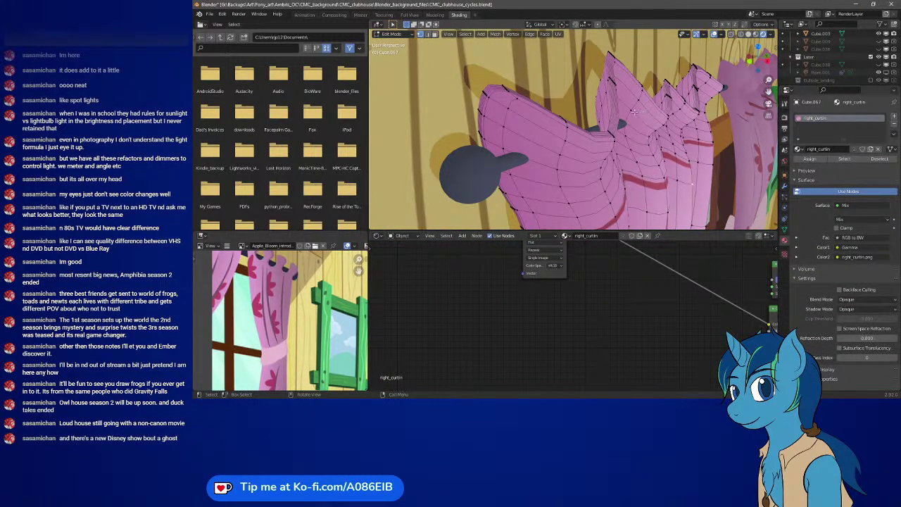
pyautogui.moveTo(560, 114); pyautogui.dragTo(605, 140, button='middle')
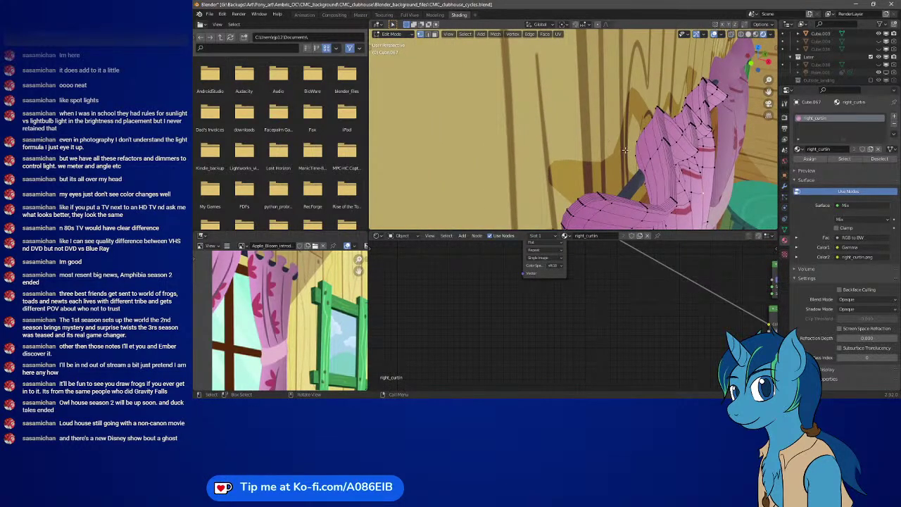
pyautogui.keyDown('alt'); pyautogui.click(662, 134); pyautogui.keyUp('alt')
pyautogui.press('g')
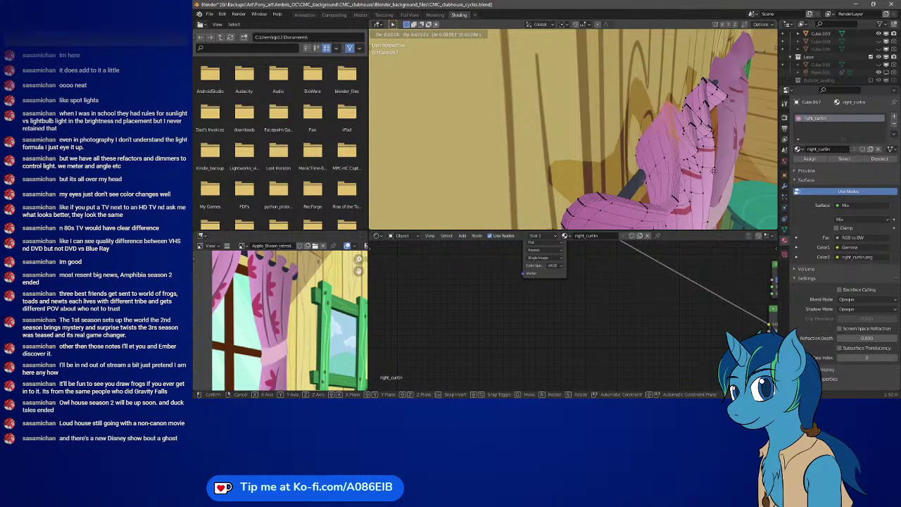
pyautogui.click(680, 127)
pyautogui.moveTo(680, 127); pyautogui.dragTo(618, 138, button='middle')
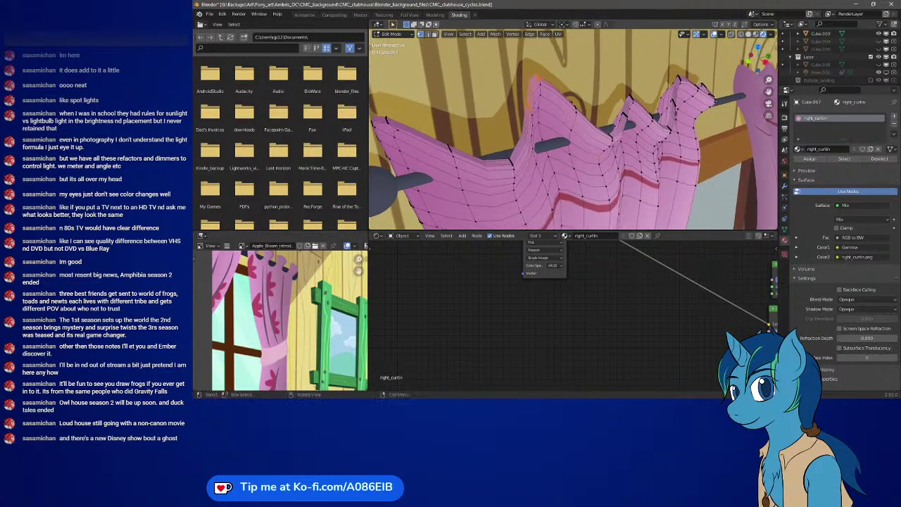
# Adjust the fold's vertex selection and move those vertices to reshape the pleat
pyautogui.click(541, 124)
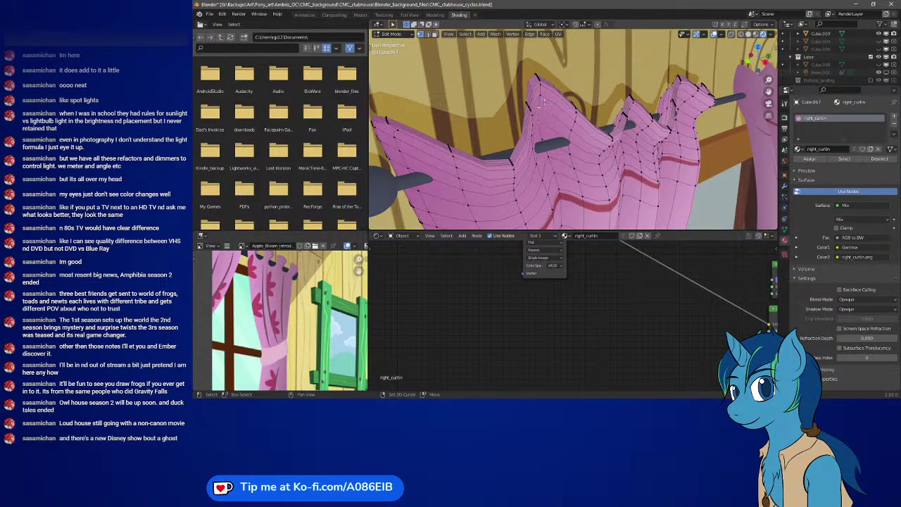
pyautogui.moveTo(544, 137); pyautogui.dragTo(589, 164, button='middle')
pyautogui.moveTo(589, 164); pyautogui.dragTo(602, 125)
pyautogui.moveTo(615, 132); pyautogui.dragTo(651, 145, button='middle')
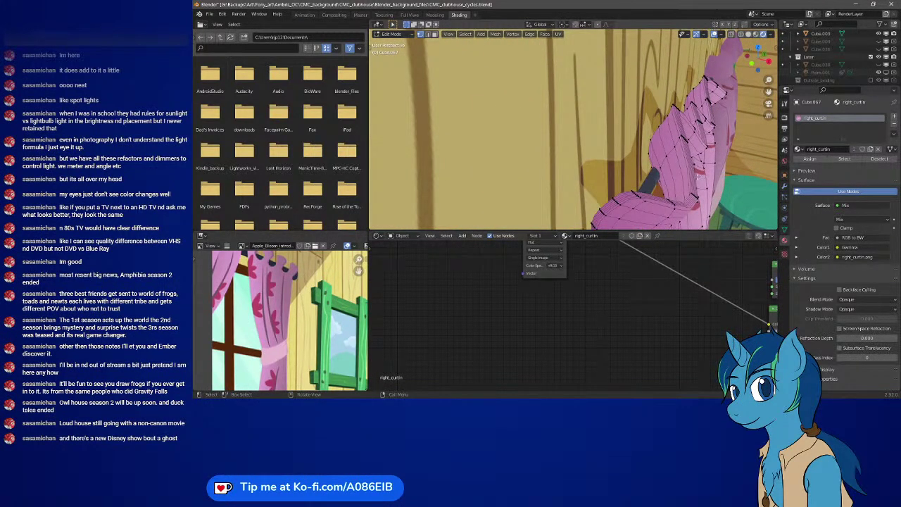
pyautogui.press('g')
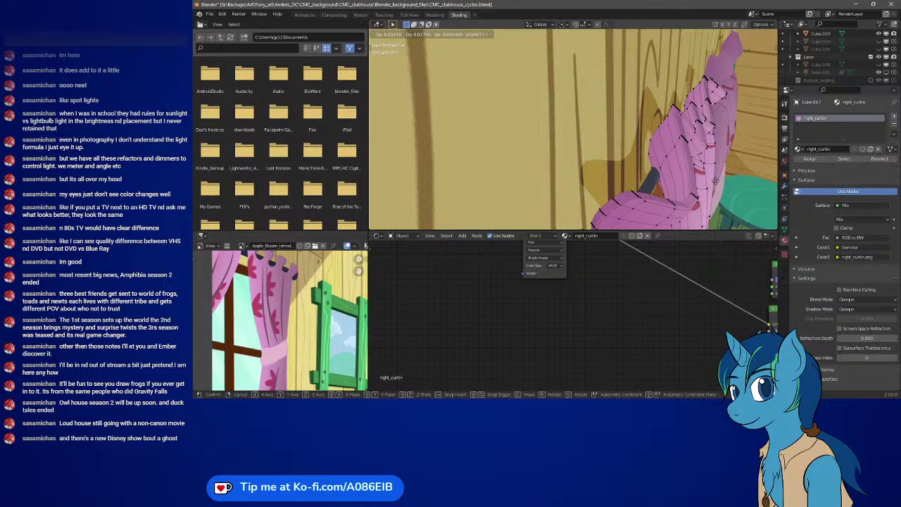
pyautogui.click(718, 181)
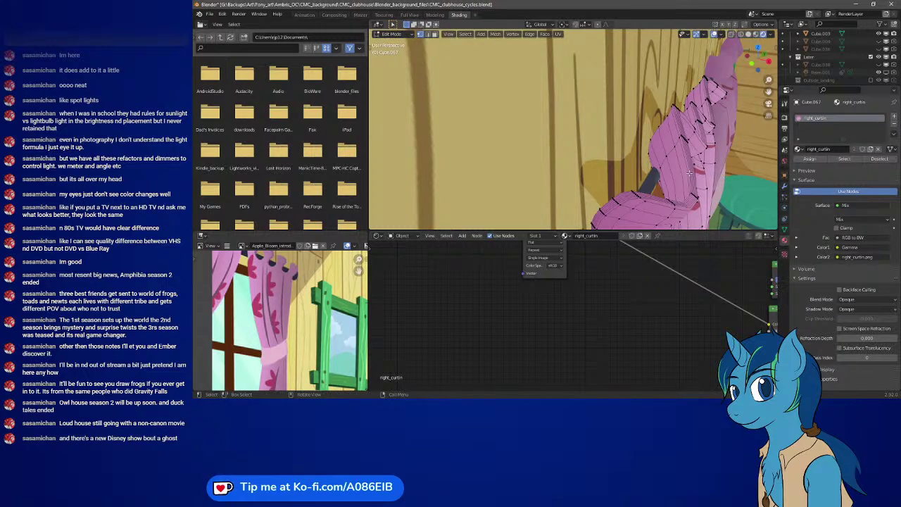
# Switch the viewport to Wireframe shading to inspect the curtain mesh
pyautogui.press('z')
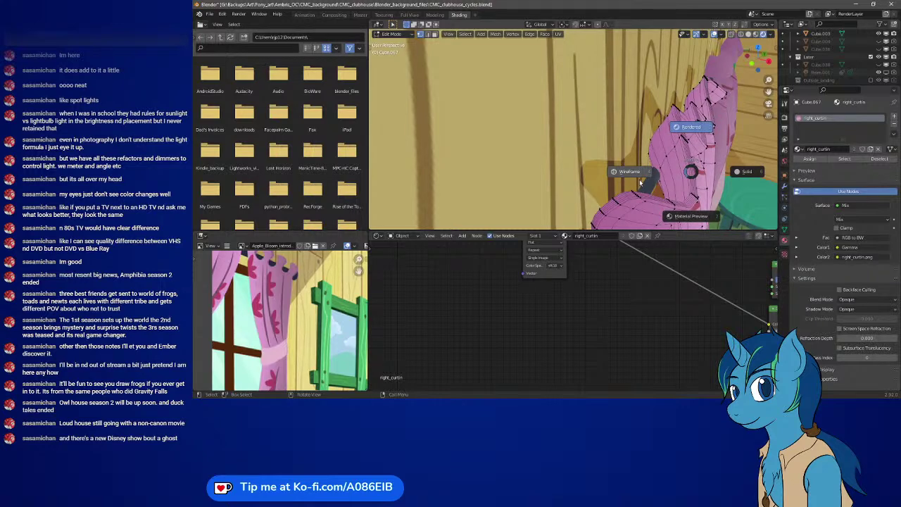
pyautogui.press('w')
pyautogui.moveTo(695, 178); pyautogui.dragTo(695, 152, button='middle')
pyautogui.scroll(5, 700, 145)
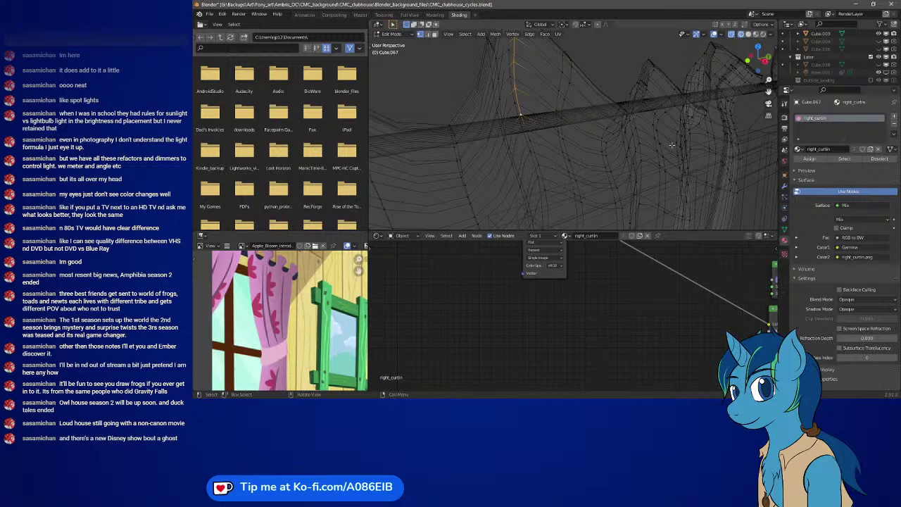
# Return from wireframe to material preview shading and orbit around the curtain
pyautogui.moveTo(655, 129); pyautogui.dragTo(630, 153, button='middle')
pyautogui.scroll(-5, 649, 132)
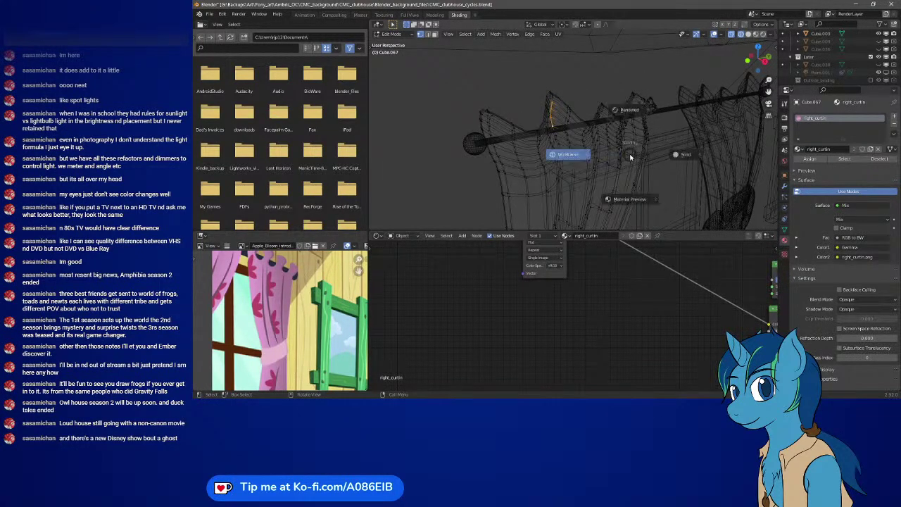
pyautogui.hotkey('shift', 'z')
pyautogui.moveTo(620, 169); pyautogui.dragTo(580, 144, button='middle')
pyautogui.rightClick(580, 144)
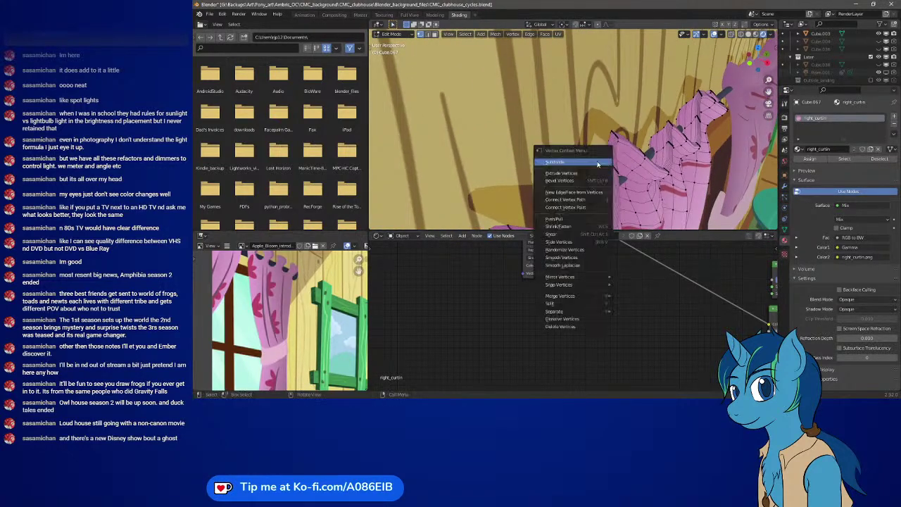
pyautogui.press('Escape')
pyautogui.moveTo(621, 181); pyautogui.dragTo(646, 185, button='middle')
# Move two groups of curtain vertices to reshape the folds
pyautogui.press('g')
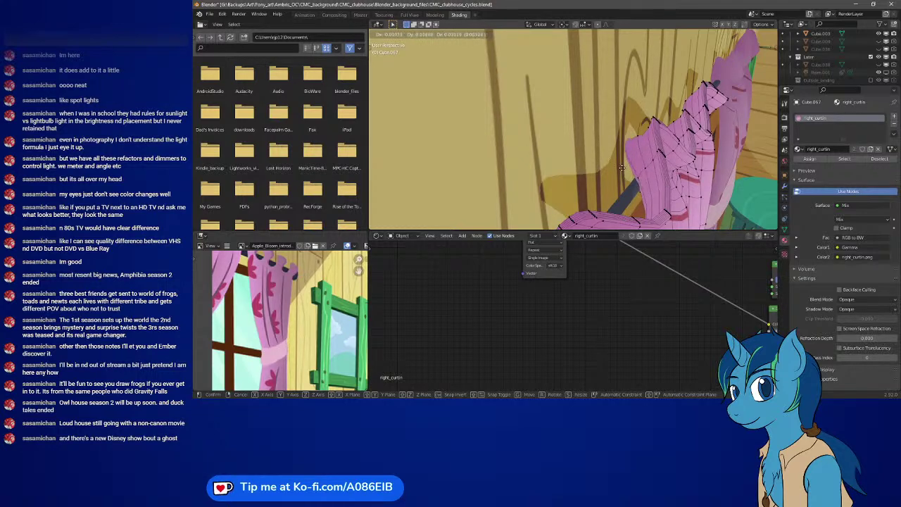
pyautogui.click(622, 168)
pyautogui.moveTo(673, 169); pyautogui.dragTo(623, 150, button='middle')
pyautogui.scroll(2, 599, 150)
pyautogui.scroll(3, 598, 150)
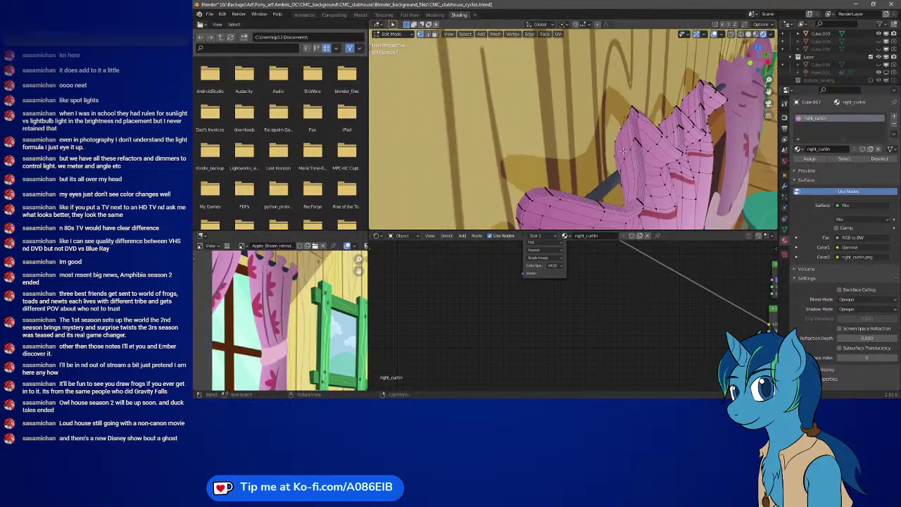
pyautogui.press('g')
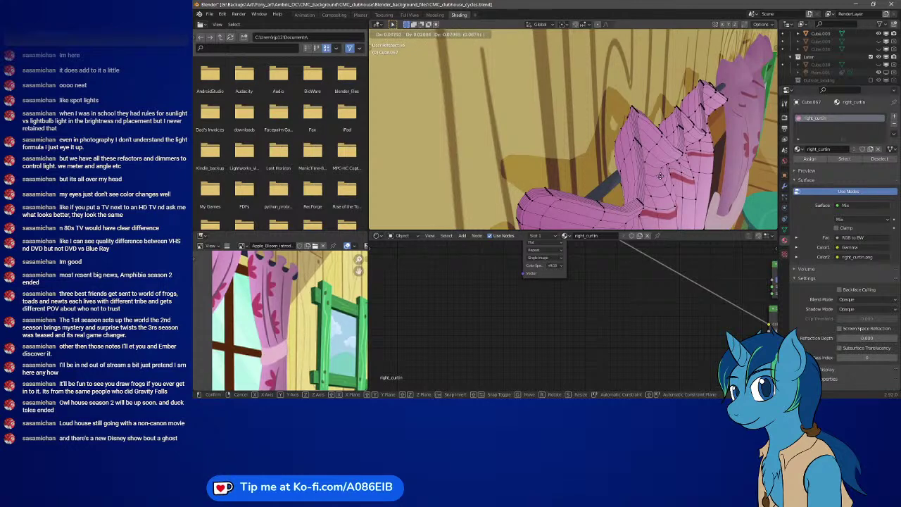
pyautogui.click(673, 173)
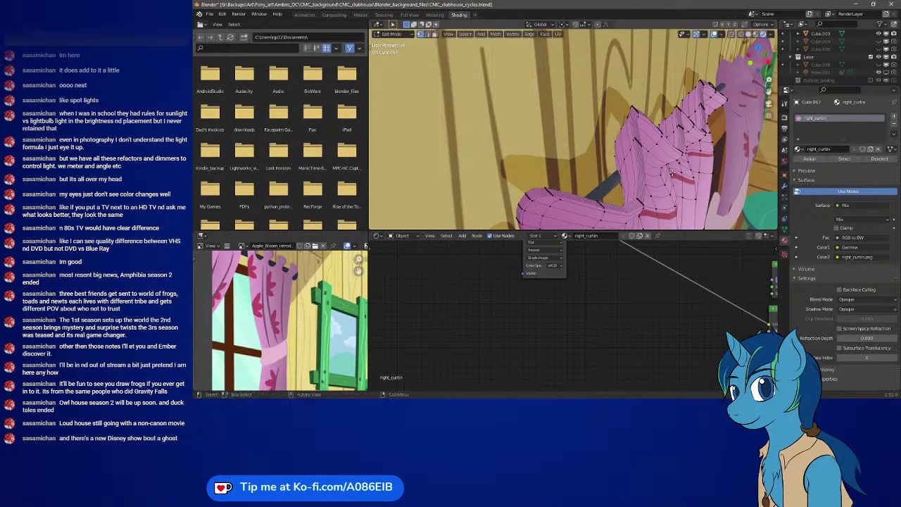
# Reposition another set of fold vertices from a steep side view along the wall
pyautogui.moveTo(669, 171); pyautogui.dragTo(622, 168, button='middle')
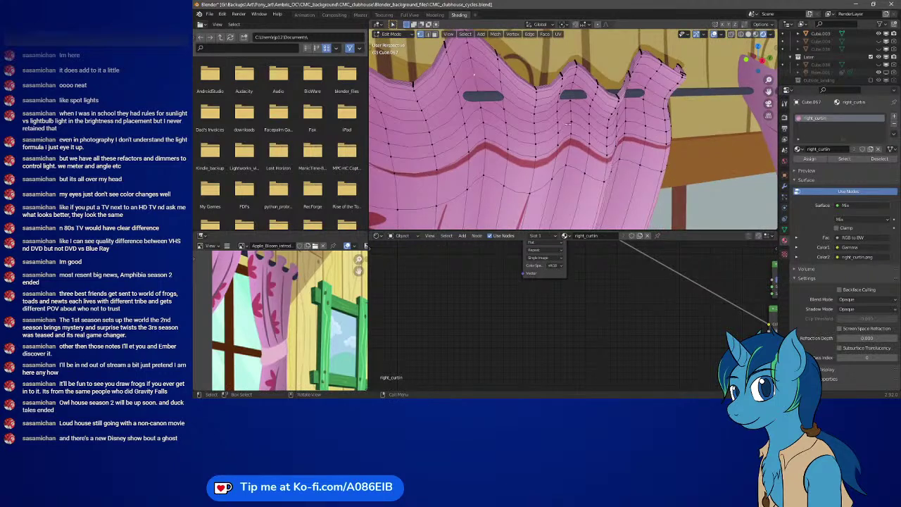
pyautogui.moveTo(472, 78); pyautogui.dragTo(654, 166, button='middle')
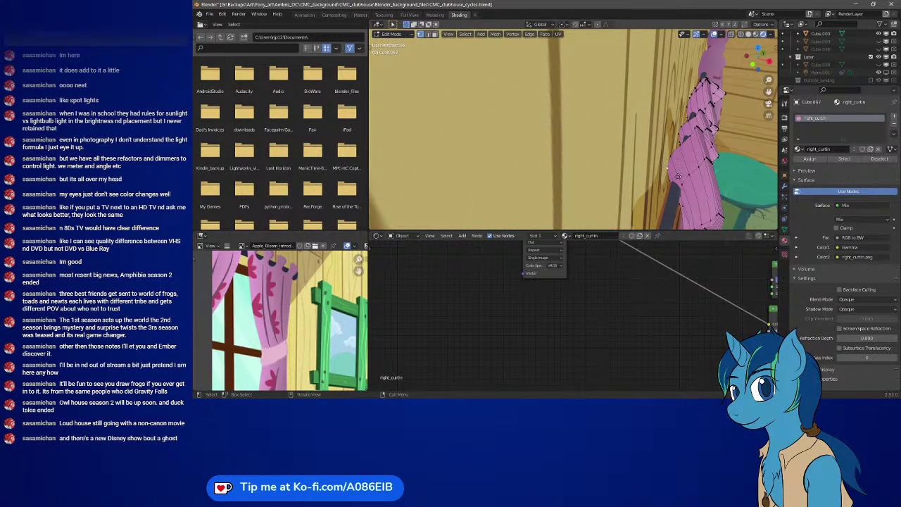
pyautogui.press('g')
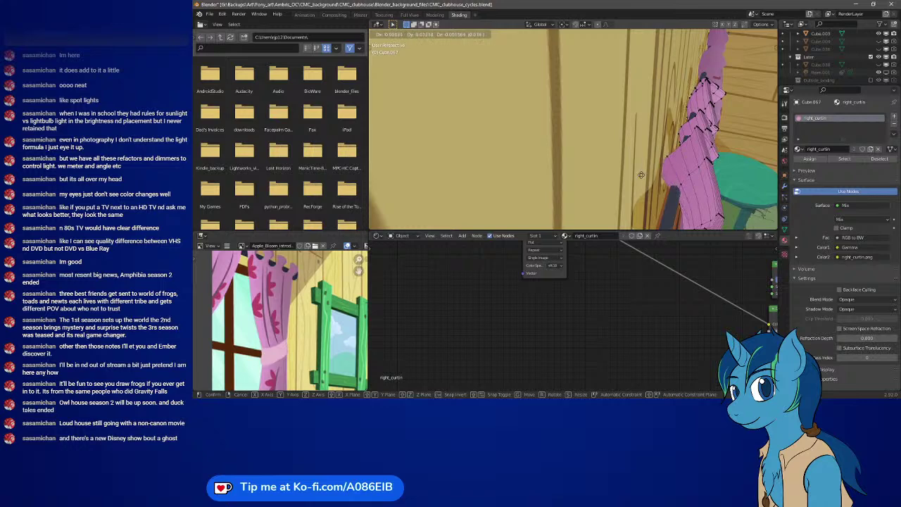
pyautogui.click(673, 171)
pyautogui.moveTo(725, 187); pyautogui.dragTo(654, 170, button='middle')
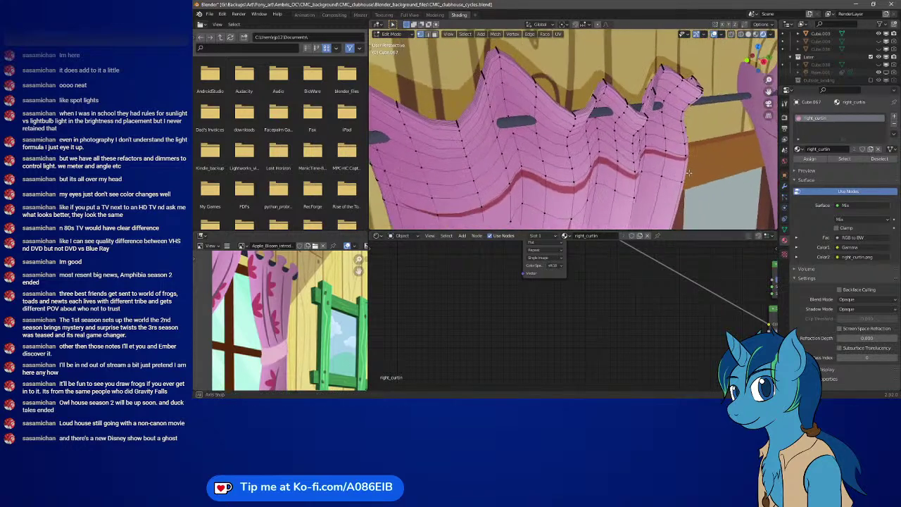
# Return to Object Mode, select the framed pony picture and nudge it along the wall
pyautogui.press('Tab')
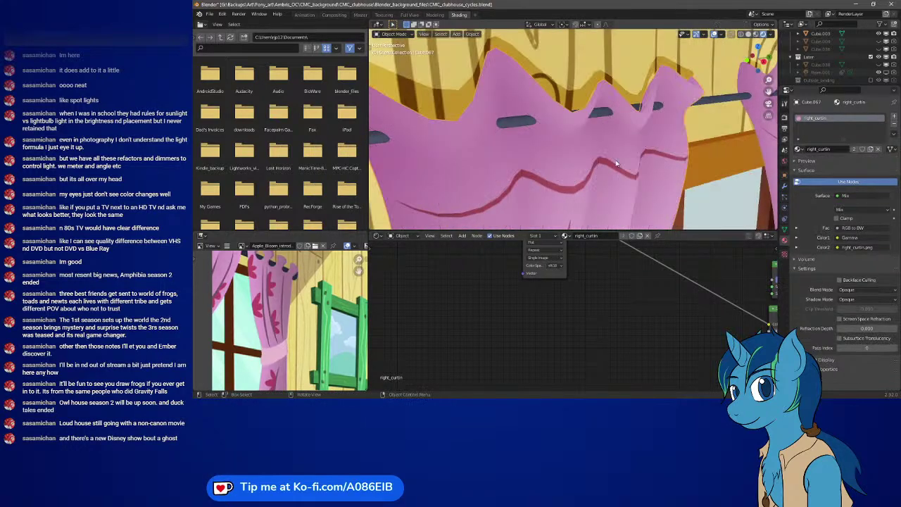
pyautogui.scroll(-3, 552, 160)
pyautogui.moveTo(551, 159); pyautogui.dragTo(728, 143, button='middle')
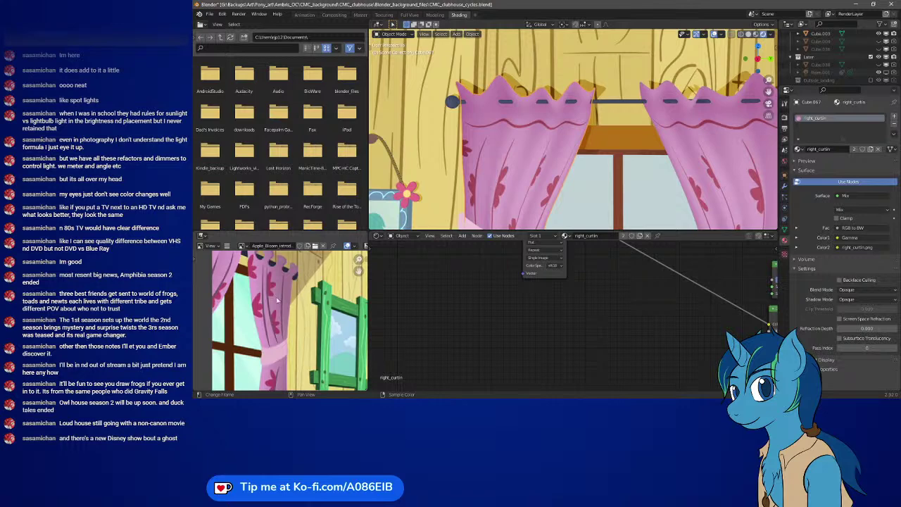
pyautogui.scroll(-4, 674, 167)
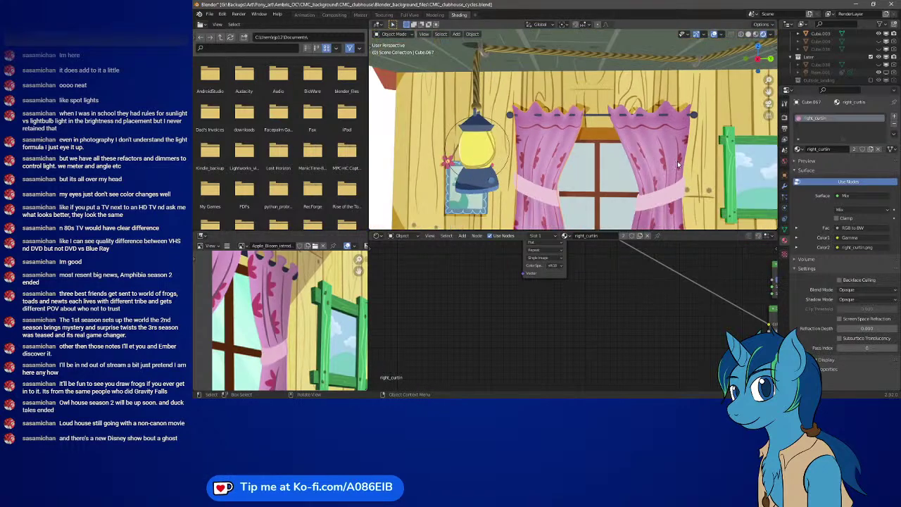
pyautogui.moveTo(678, 164); pyautogui.dragTo(516, 140, button='middle')
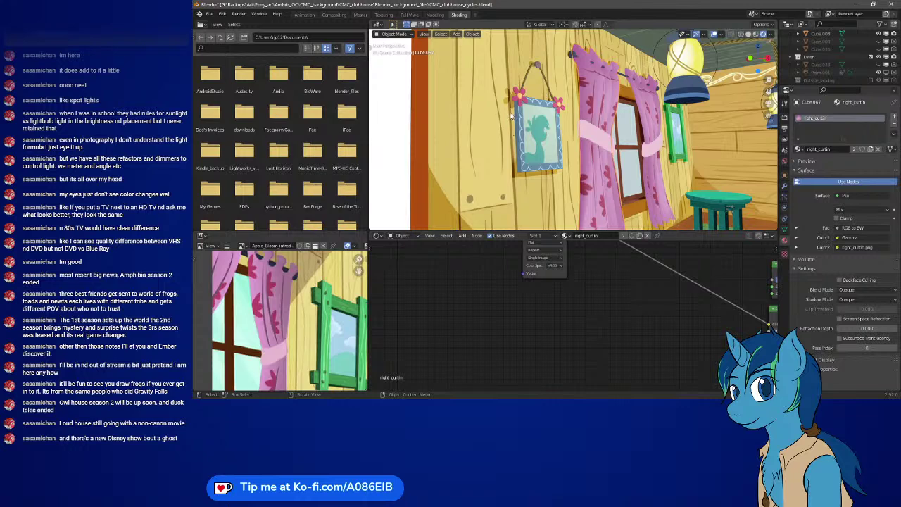
pyautogui.scroll(2, 514, 173)
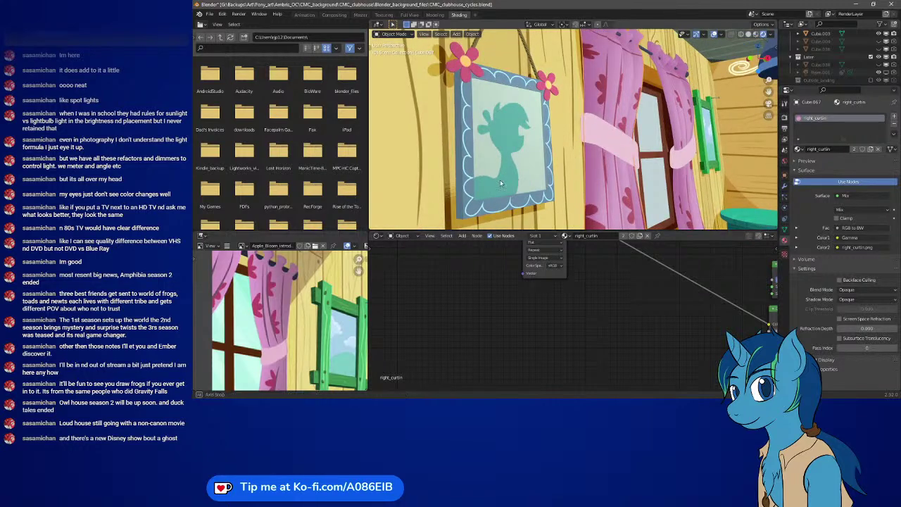
pyautogui.scroll(2, 501, 177)
pyautogui.click(503, 169)
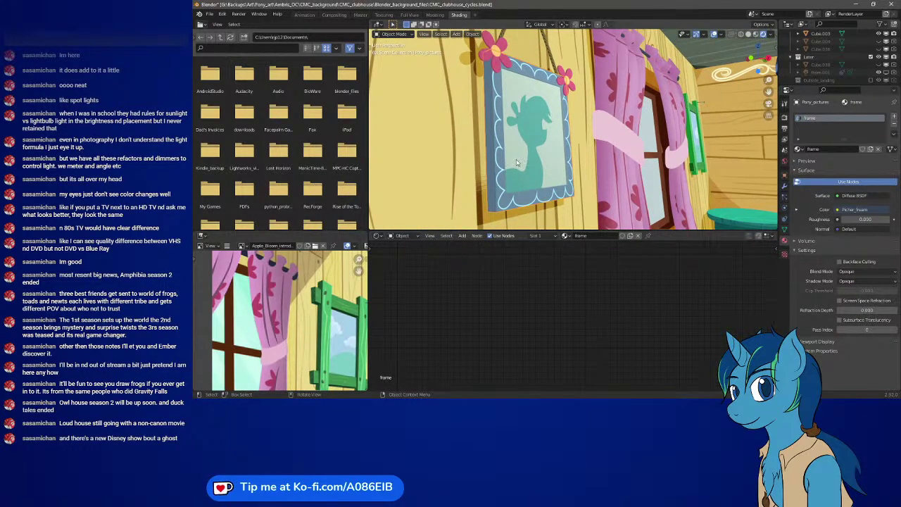
pyautogui.press('g')
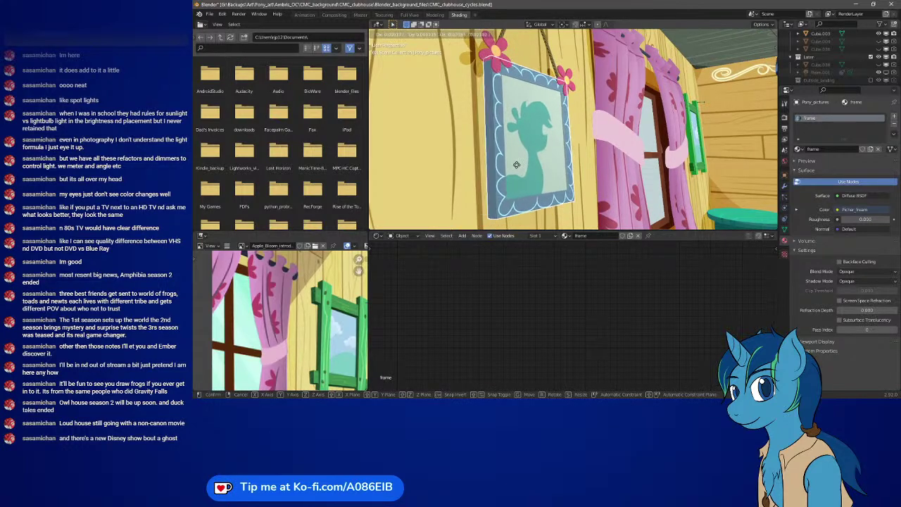
pyautogui.click(533, 173)
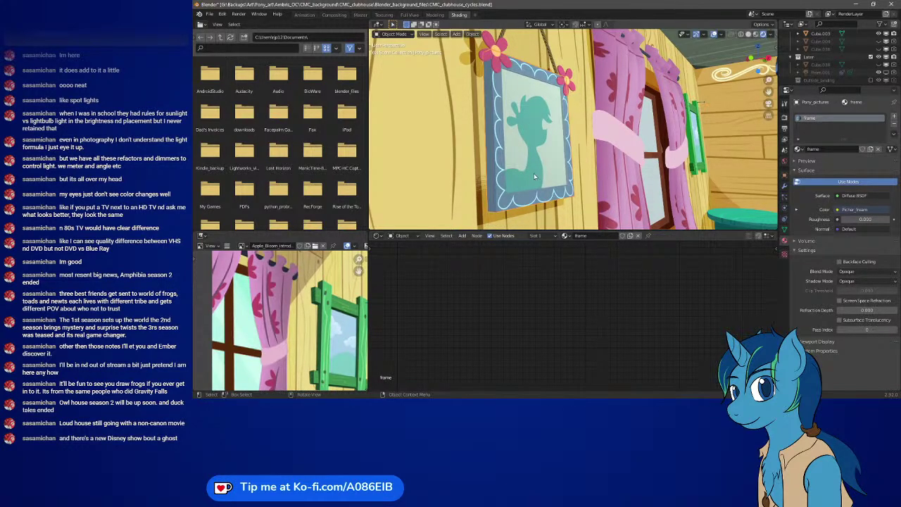
# In side orthographic view, scale the picture frame to fit the wall edge
pyautogui.moveTo(555, 185)
pyautogui.mouseDown(button='middle')
pyautogui.moveTo(576, 192)
pyautogui.moveTo(566, 192)
pyautogui.mouseUp(button='middle')
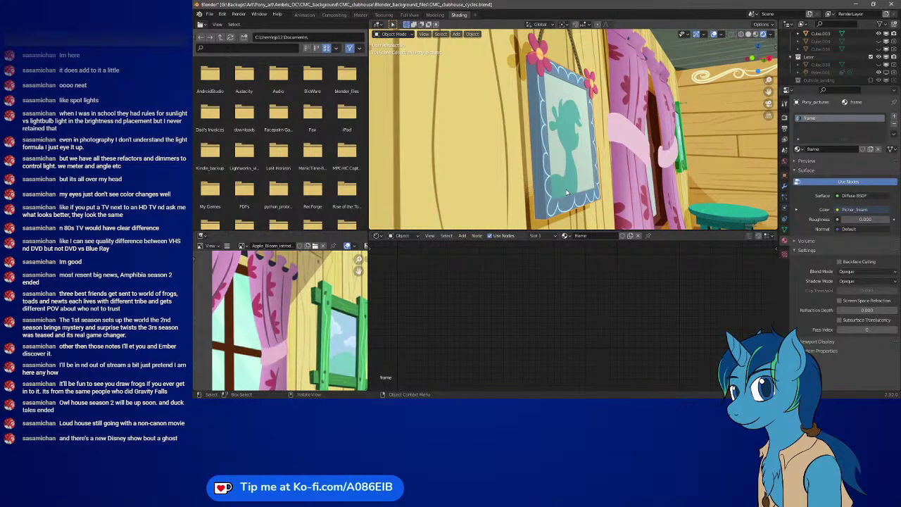
pyautogui.press('KP_3')
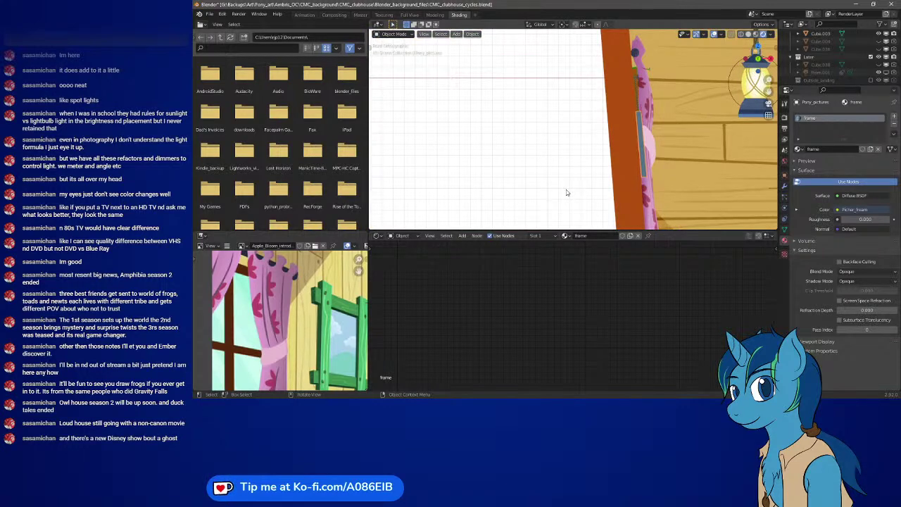
pyautogui.moveTo(565, 192); pyautogui.dragTo(586, 120, button='middle')
pyautogui.scroll(5, 584, 123)
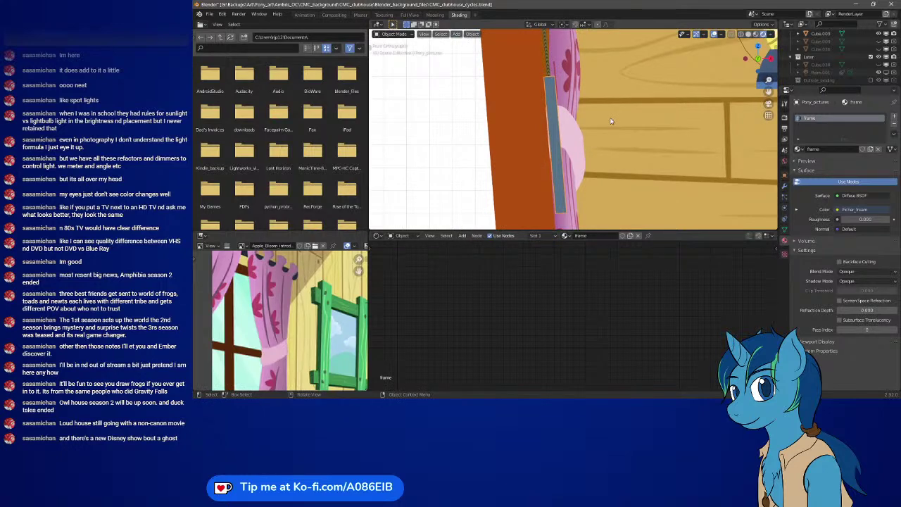
pyautogui.press('s')
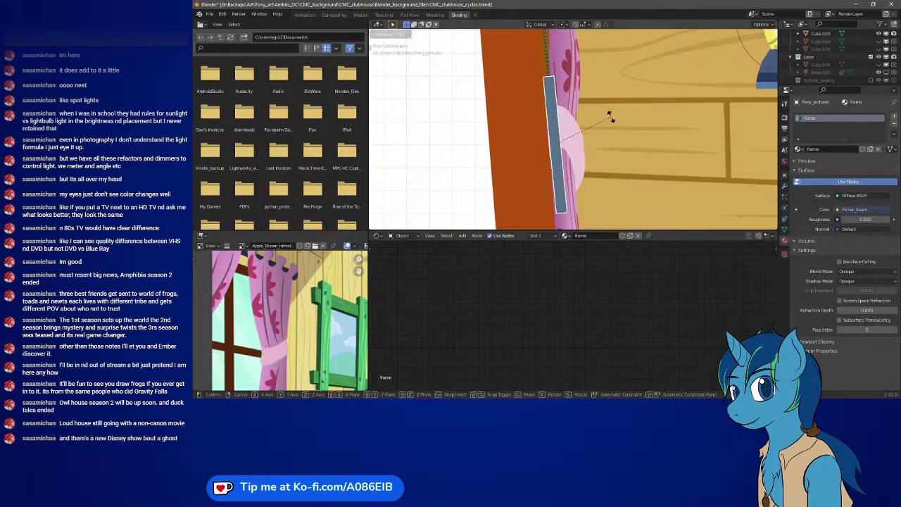
pyautogui.click(614, 117)
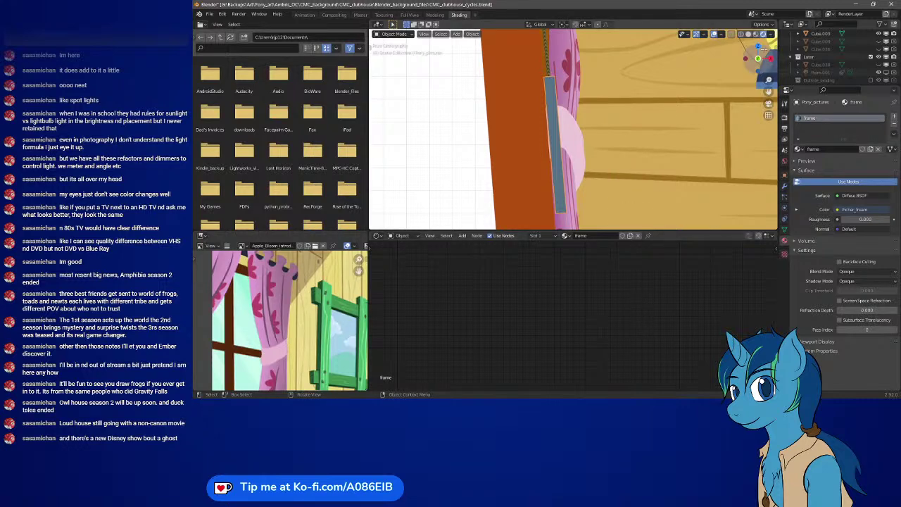
# Split off a second 3D viewport showing the hanging frame in perspective
pyautogui.moveTo(777, 22); pyautogui.dragTo(763, 74)
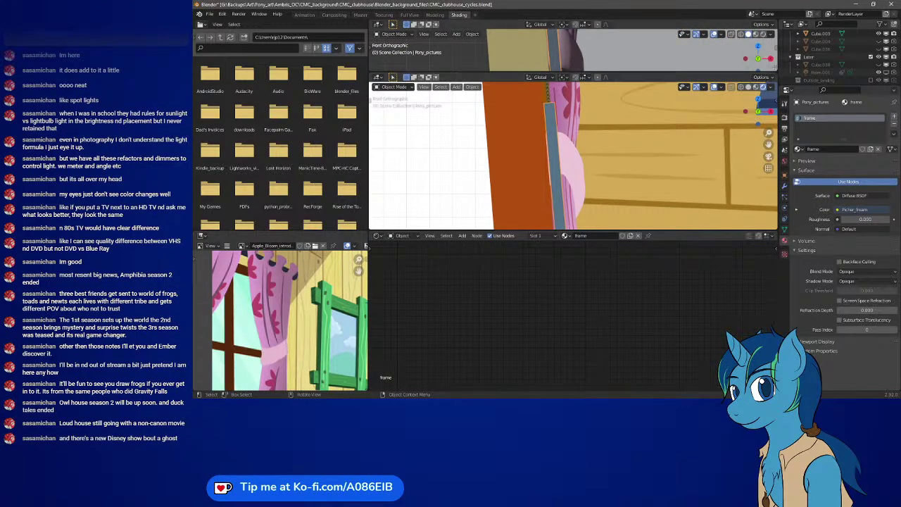
pyautogui.moveTo(775, 71); pyautogui.dragTo(669, 33)
pyautogui.moveTo(718, 117)
pyautogui.mouseDown(button='middle')
pyautogui.moveTo(692, 167)
pyautogui.moveTo(730, 170)
pyautogui.moveTo(674, 170)
pyautogui.moveTo(686, 153)
pyautogui.moveTo(714, 152)
pyautogui.mouseUp(button='middle')
pyautogui.scroll(-4, 698, 151)
# Switch the right viewport to Rendered shading and rescale the picture frame
pyautogui.press('z')
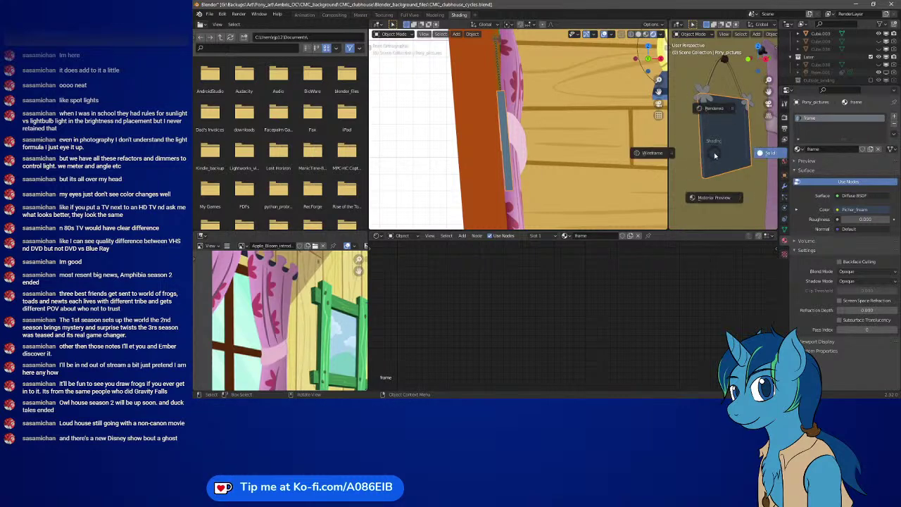
pyautogui.click(721, 111)
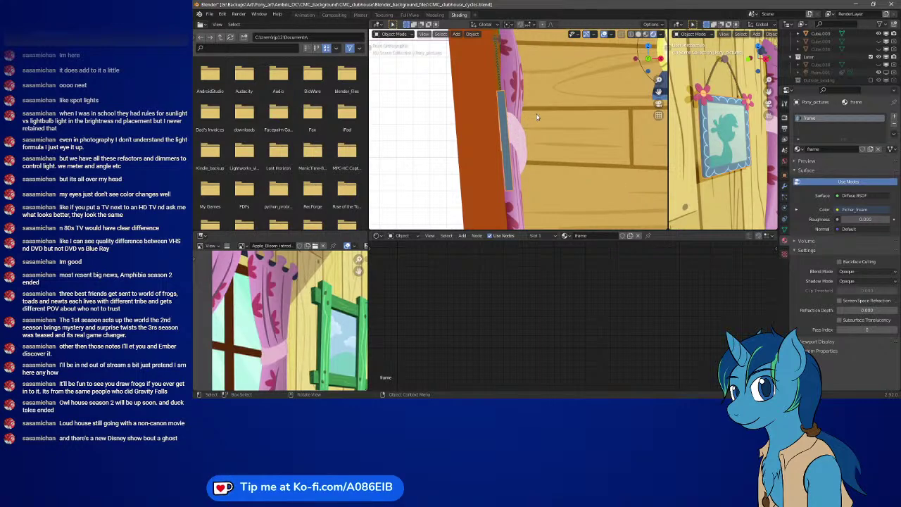
pyautogui.press('s')
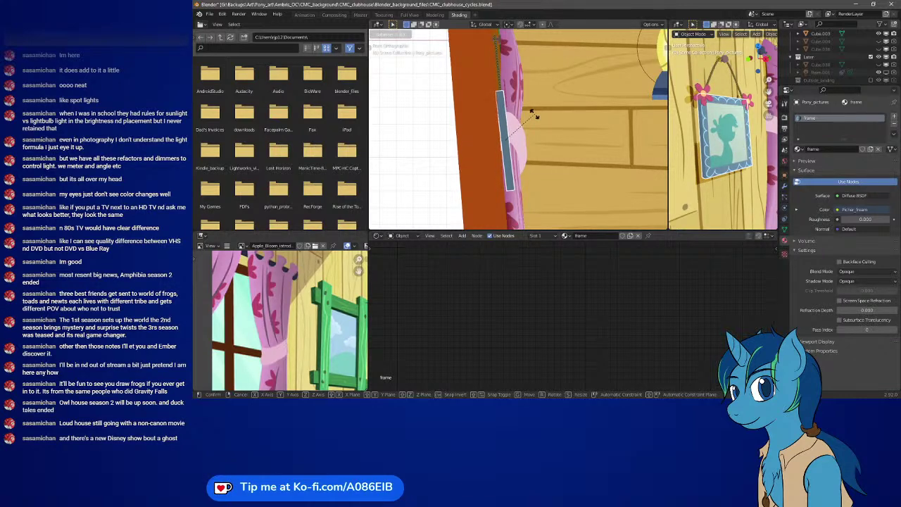
pyautogui.click(533, 114)
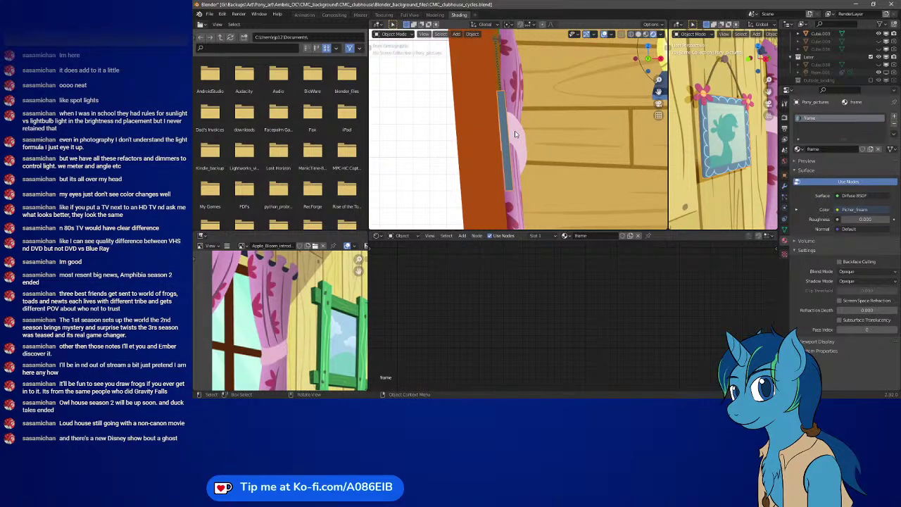
# Slide the picture frame along the wall, then orbit to see it from above
pyautogui.press('g')
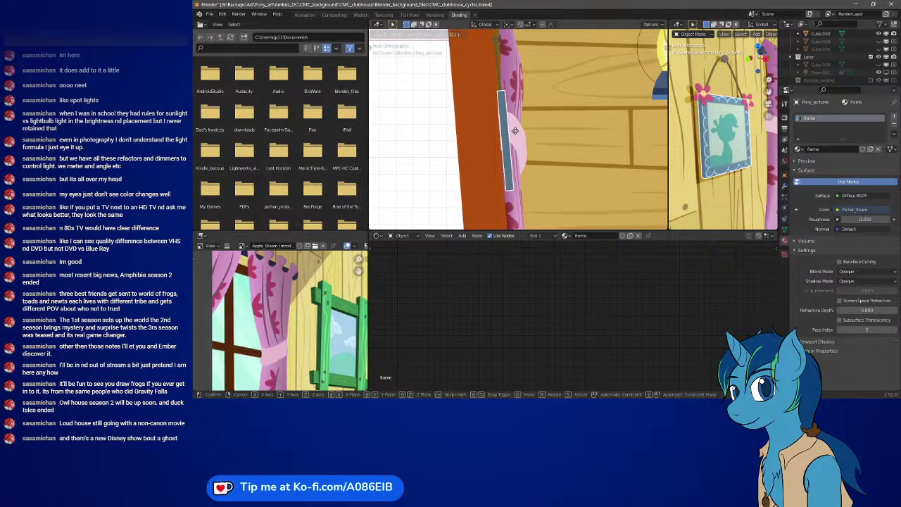
pyautogui.click(516, 134)
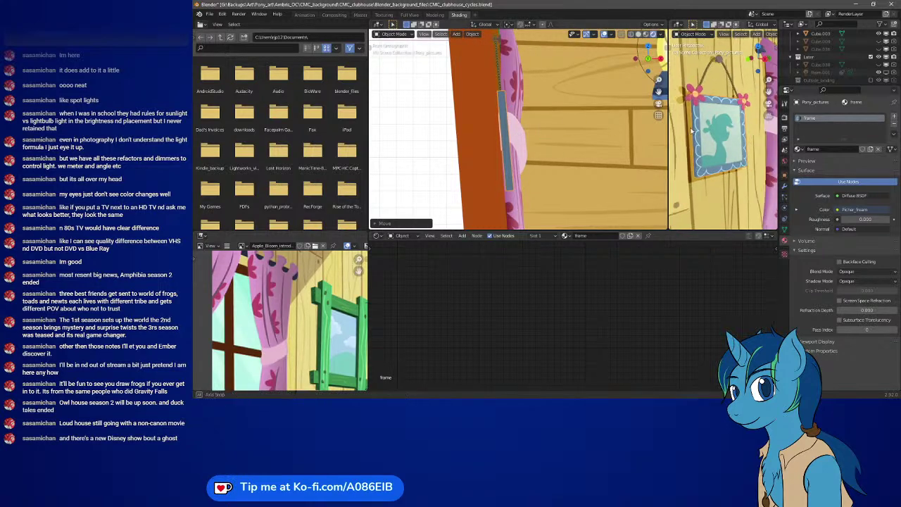
pyautogui.moveTo(711, 127); pyautogui.dragTo(705, 146, button='middle')
# Select the picture frame, frame its nodes, then select the painting to show its painting_m material
pyautogui.click(707, 166)
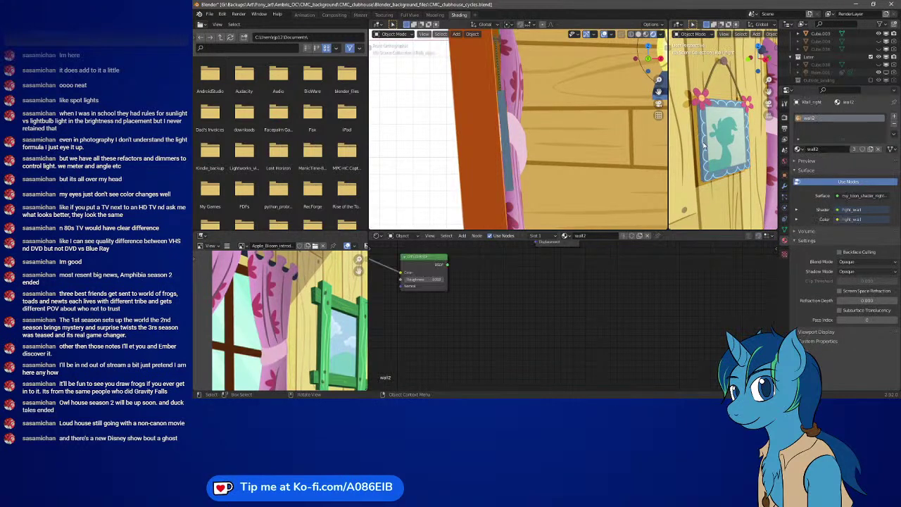
pyautogui.moveTo(546, 170); pyautogui.dragTo(518, 166, button='middle')
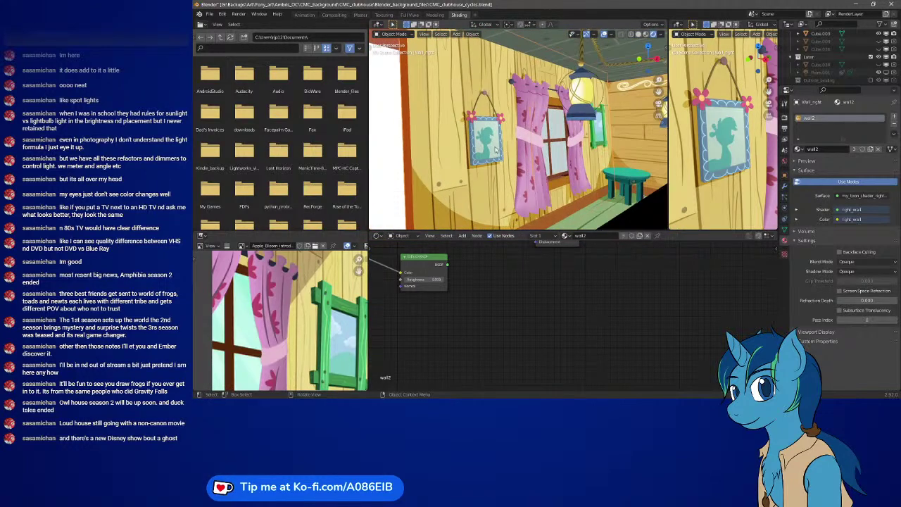
pyautogui.click(467, 171)
pyautogui.scroll(2, 467, 171)
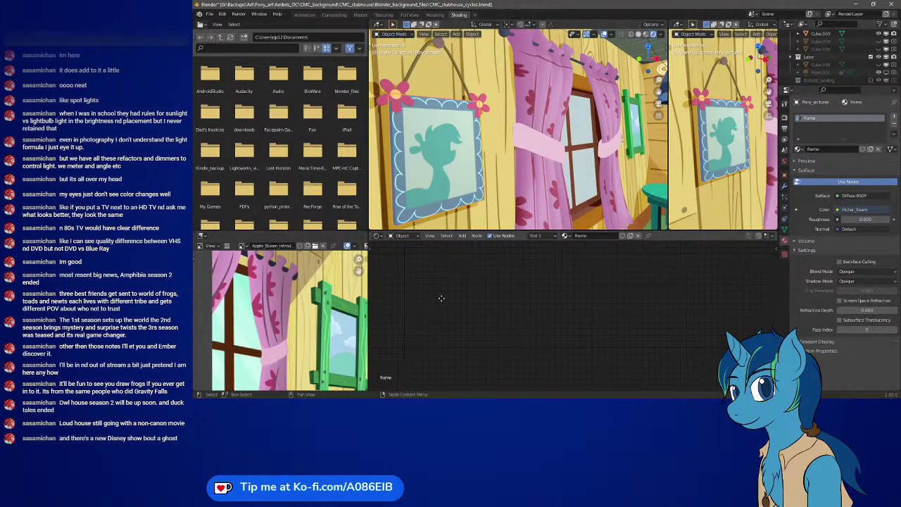
pyautogui.scroll(-3, 655, 313)
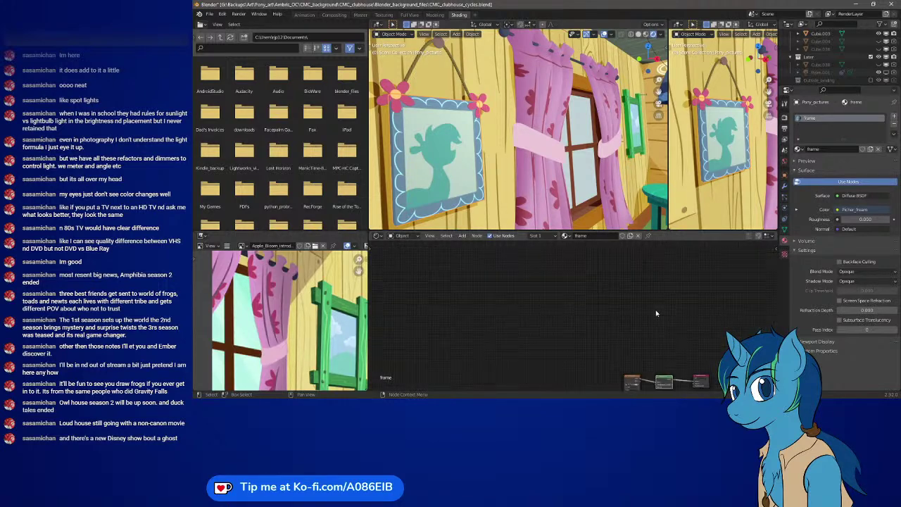
pyautogui.press('Home')
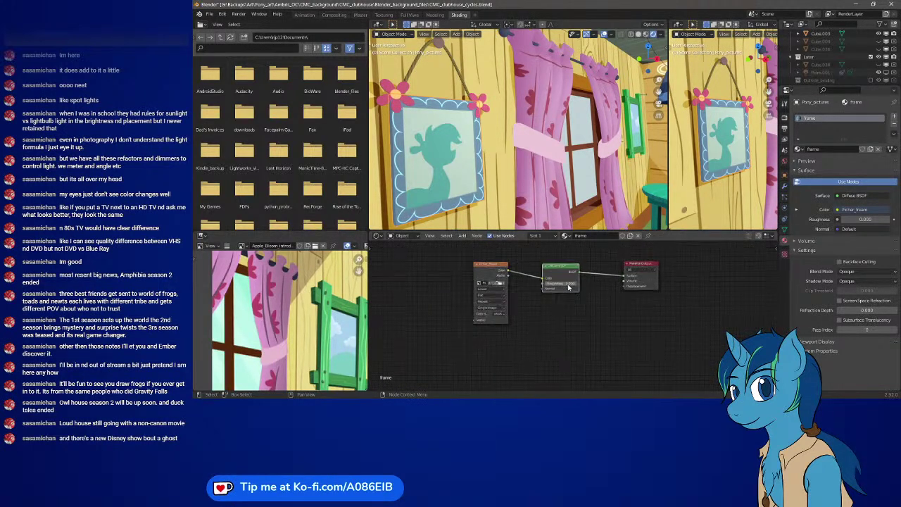
pyautogui.moveTo(565, 271); pyautogui.dragTo(616, 282, button='middle')
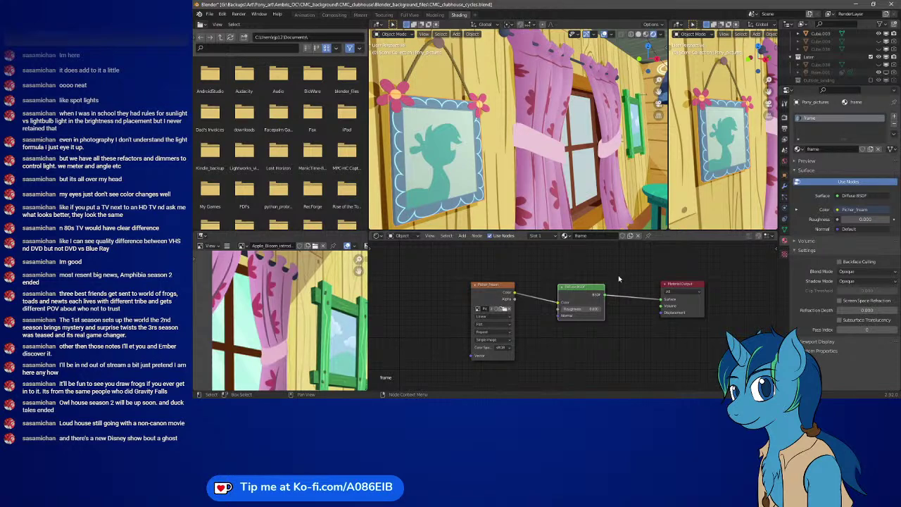
pyautogui.click(632, 138)
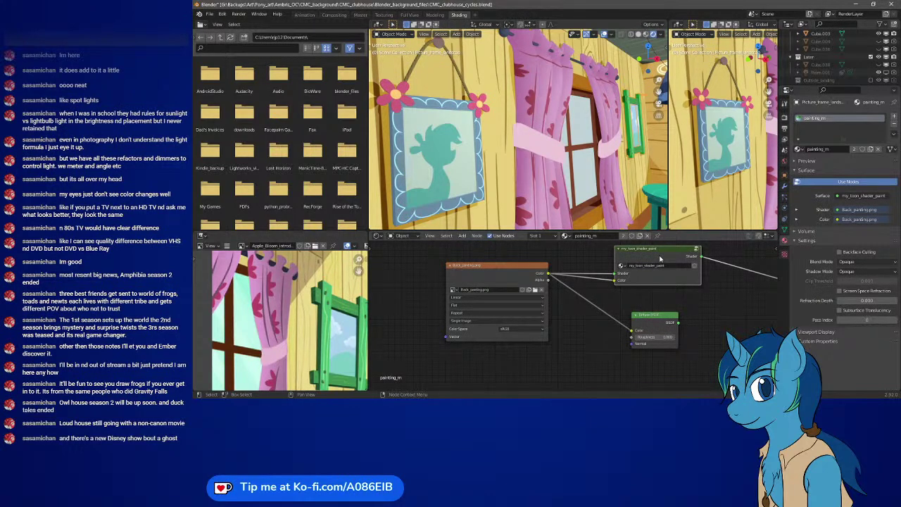
# On the picture frame's material, rename the toon shader group to my_toon_shader_paint_02
pyautogui.click(480, 156)
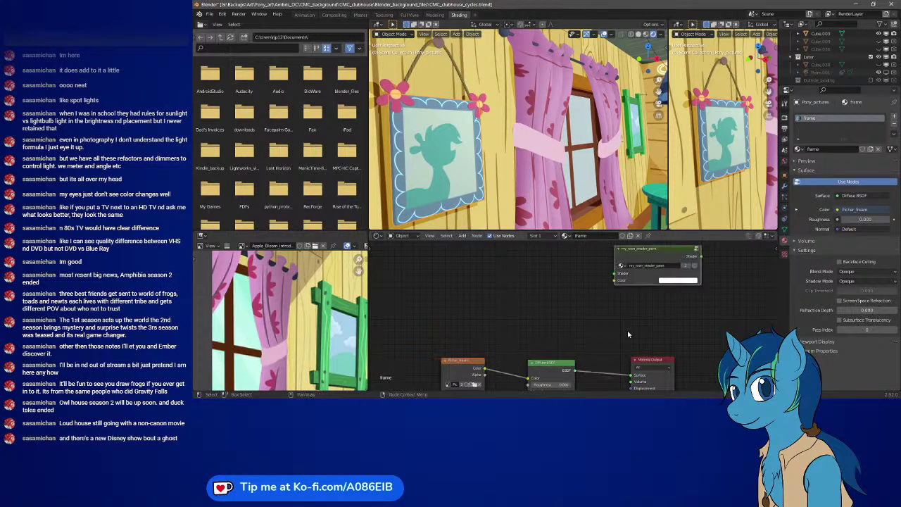
pyautogui.moveTo(663, 247); pyautogui.dragTo(556, 307)
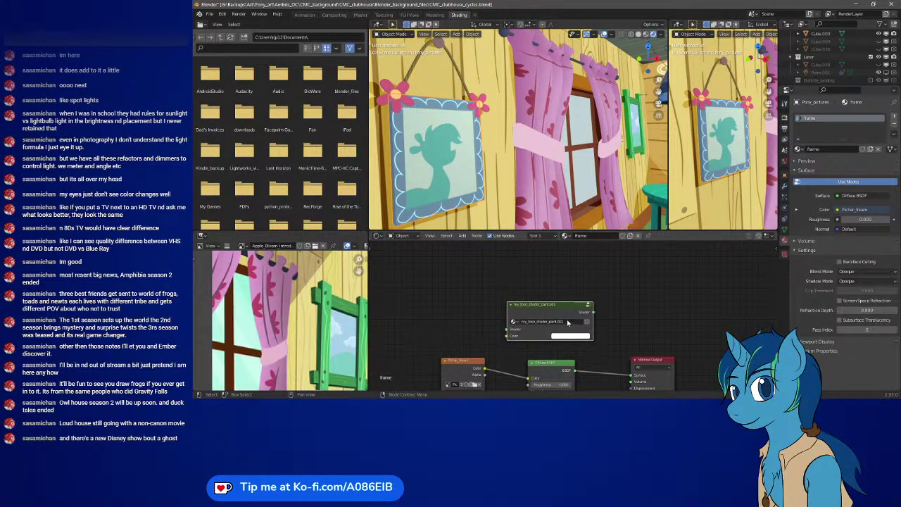
pyautogui.doubleClick(568, 322)
pyautogui.click(565, 321)
pyautogui.press('Return')
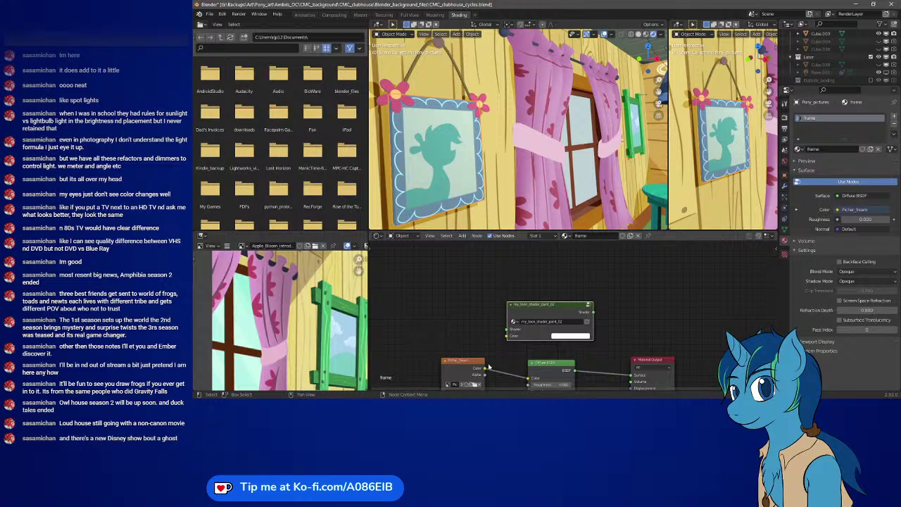
# Link the image texture Color to both group inputs and the group Shader to Surface, then tidy the nodes
pyautogui.moveTo(484, 369); pyautogui.dragTo(507, 335)
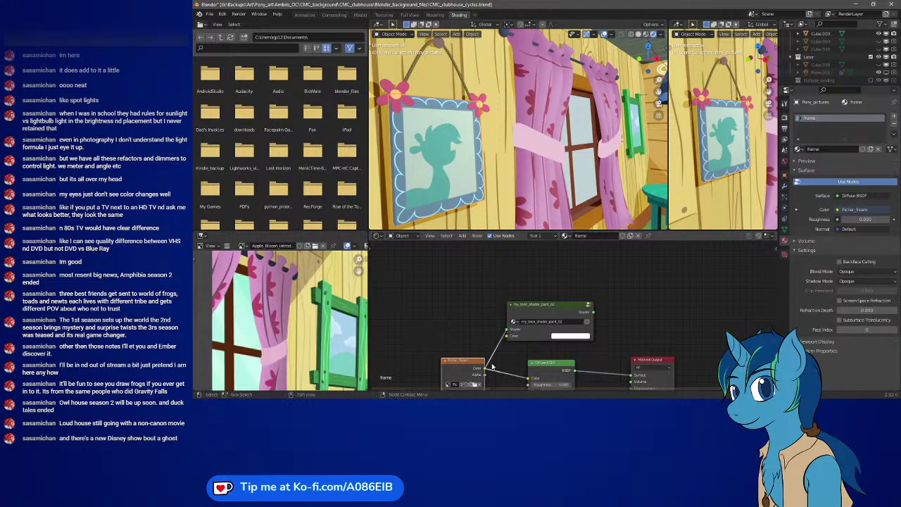
pyautogui.moveTo(485, 369); pyautogui.dragTo(507, 336)
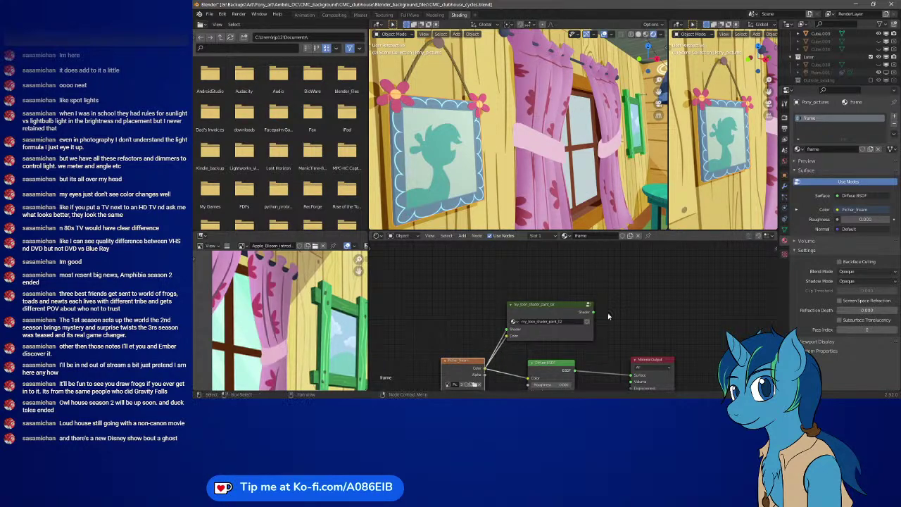
pyautogui.moveTo(593, 312); pyautogui.dragTo(631, 374)
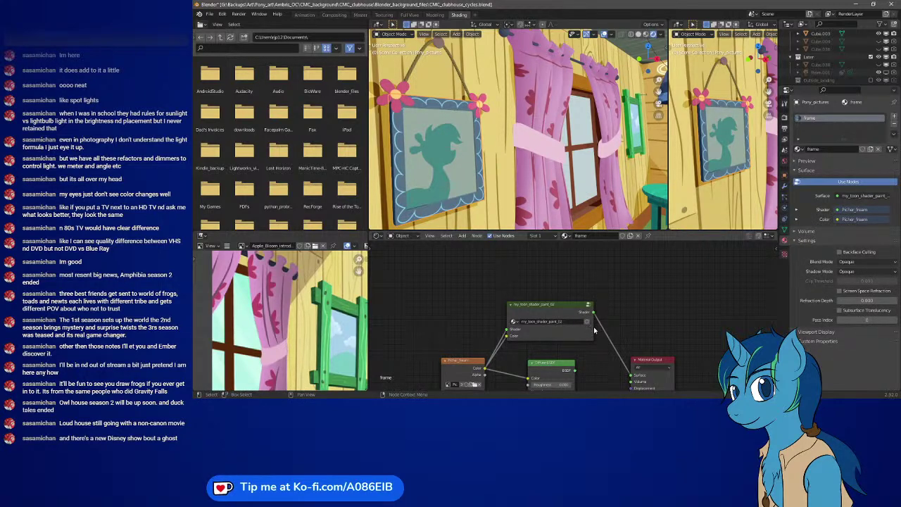
pyautogui.moveTo(594, 330); pyautogui.dragTo(620, 317, button='middle')
pyautogui.moveTo(553, 304); pyautogui.dragTo(528, 285)
pyautogui.moveTo(619, 289); pyautogui.dragTo(610, 313, button='middle')
# Enter the my_toon_shader_paint_02 group to show its ColorRamp and Mix Shader nodes
pyautogui.click(627, 298)
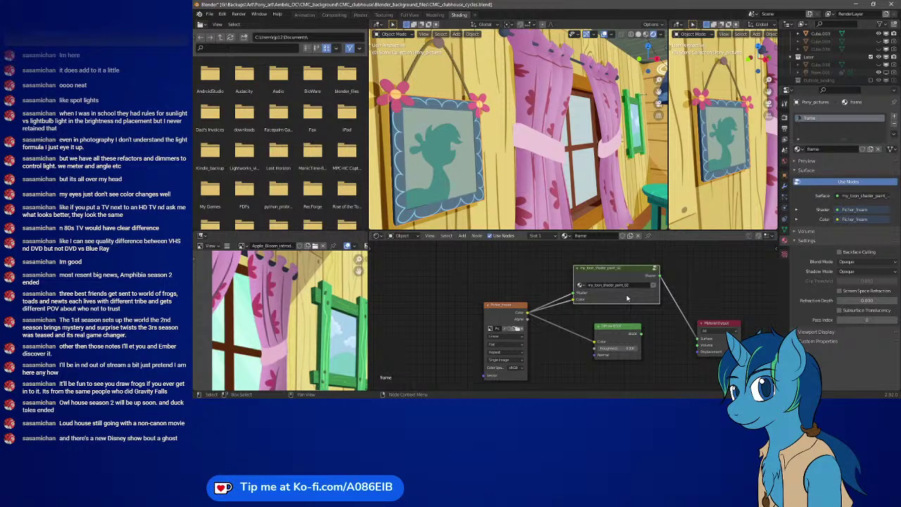
pyautogui.press('Tab')
pyautogui.moveTo(596, 285); pyautogui.dragTo(563, 312, button='middle')
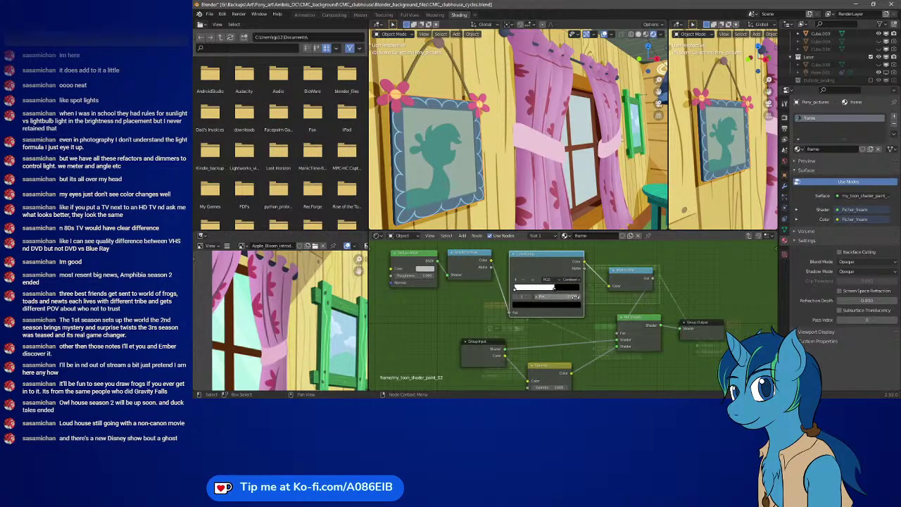
# Shift the ColorRamp's white and black stops to lighten the frame's shadow band, checking from several angles
pyautogui.click(580, 299)
pyautogui.click(580, 299)
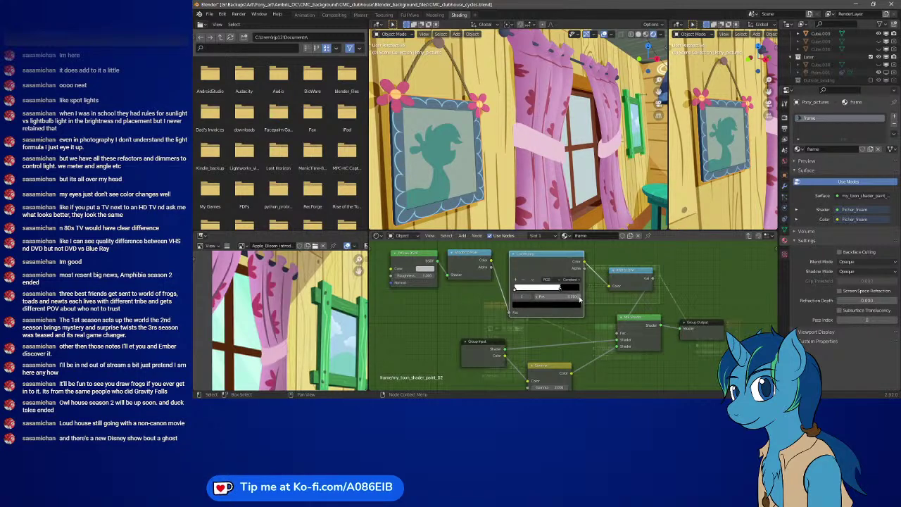
pyautogui.moveTo(464, 177); pyautogui.dragTo(479, 177, button='middle')
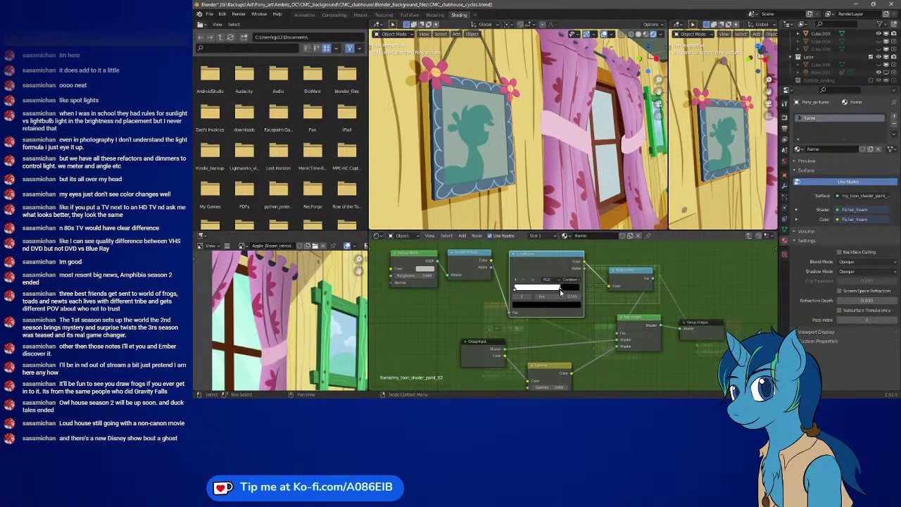
pyautogui.moveTo(561, 293); pyautogui.dragTo(567, 289)
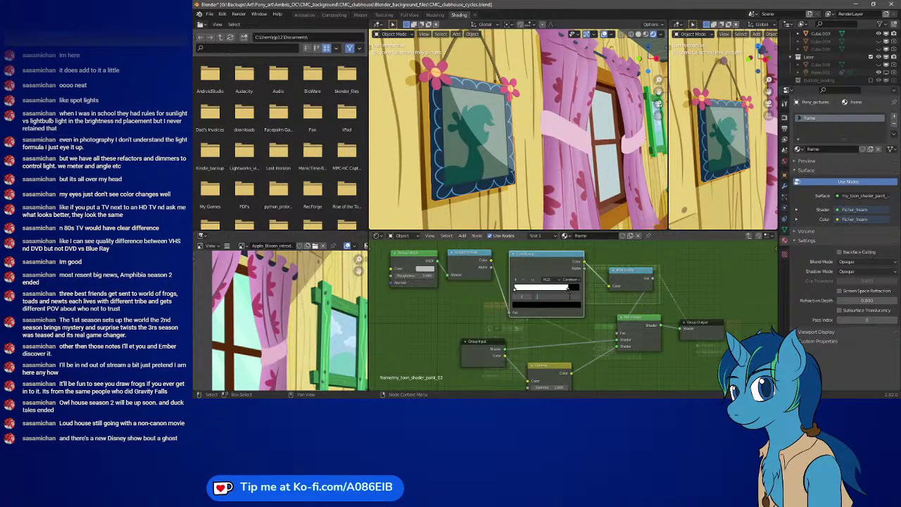
pyautogui.moveTo(568, 290); pyautogui.dragTo(553, 289)
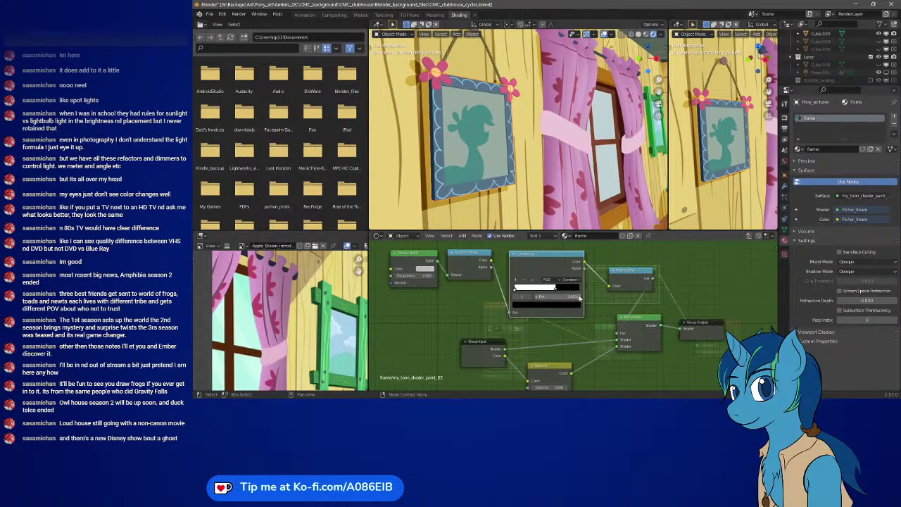
pyautogui.moveTo(458, 160); pyautogui.dragTo(514, 205, button='middle')
pyautogui.scroll(5, 500, 181)
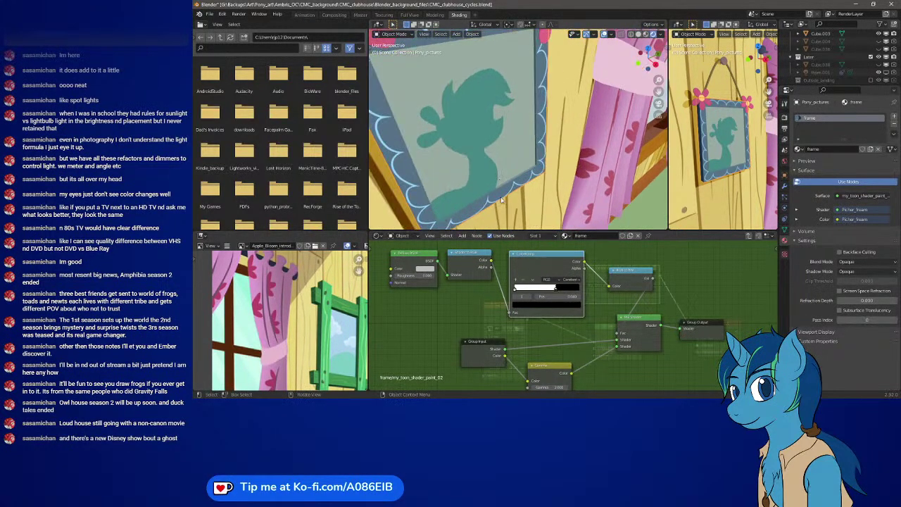
pyautogui.click(572, 289)
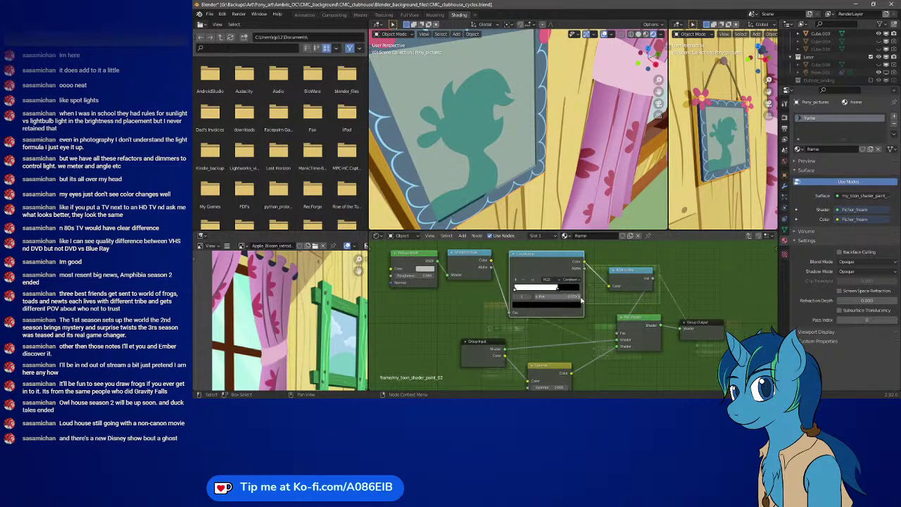
pyautogui.click(581, 299)
pyautogui.moveTo(518, 123); pyautogui.dragTo(478, 158, button='middle')
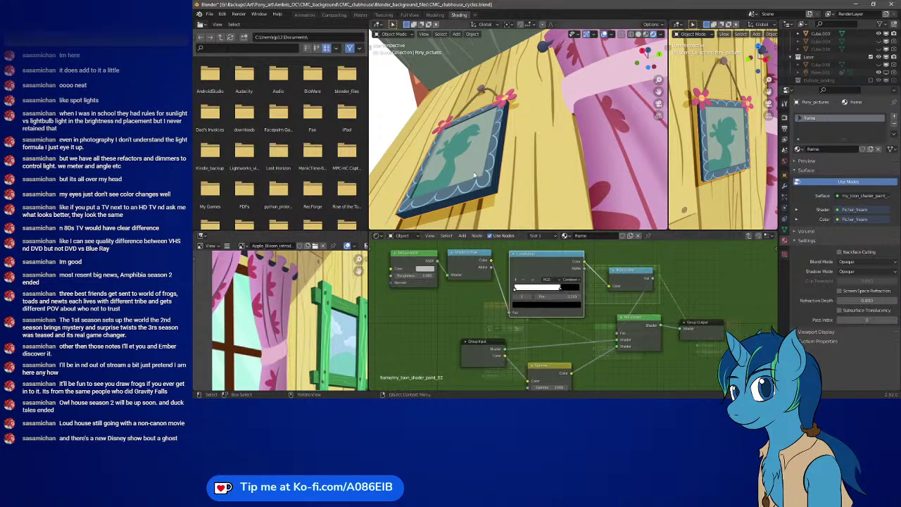
pyautogui.moveTo(535, 183); pyautogui.dragTo(536, 163, button='middle')
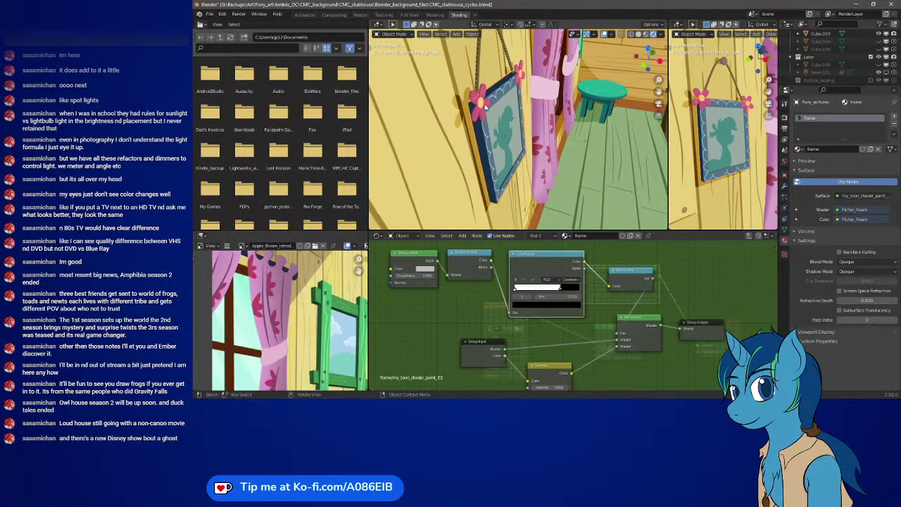
# Select the flower and delete the old nodes from its material
pyautogui.click(485, 107)
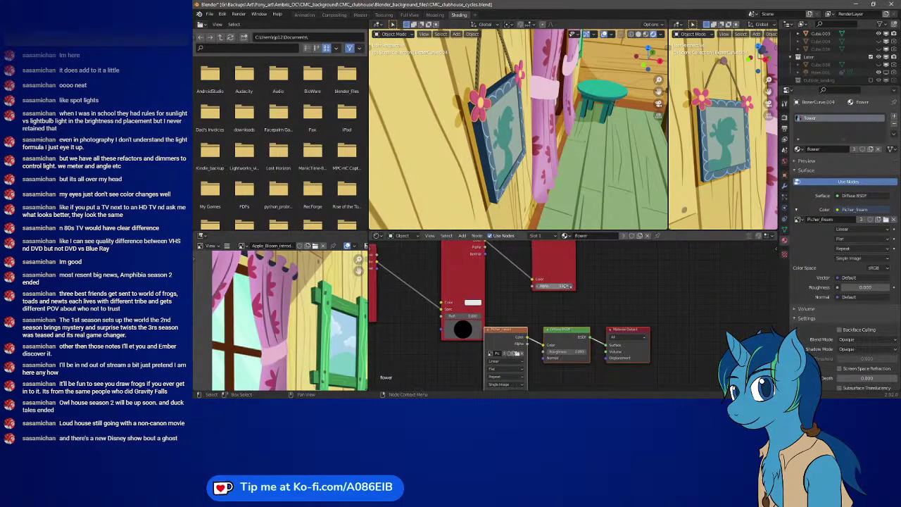
pyautogui.moveTo(547, 288); pyautogui.dragTo(606, 263, button='middle')
pyautogui.moveTo(727, 275); pyautogui.dragTo(383, 280)
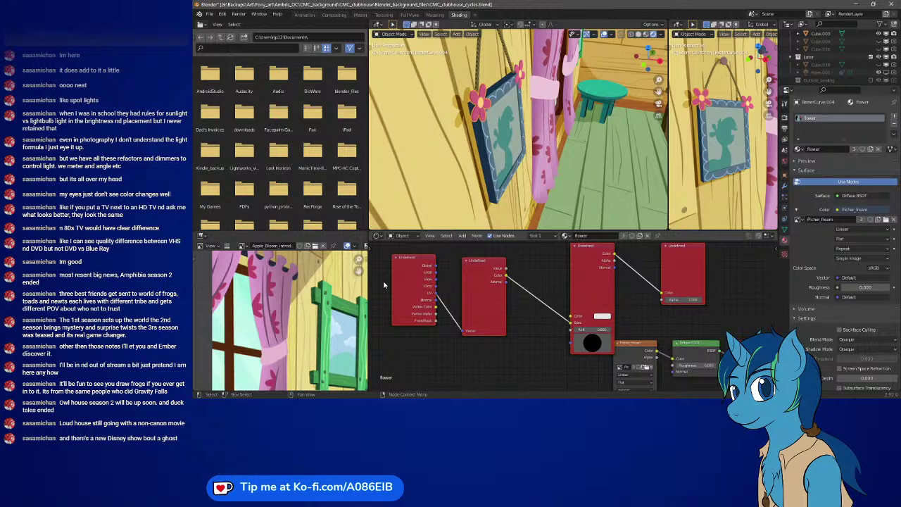
pyautogui.press('x')
pyautogui.moveTo(634, 319); pyautogui.dragTo(531, 295, button='middle')
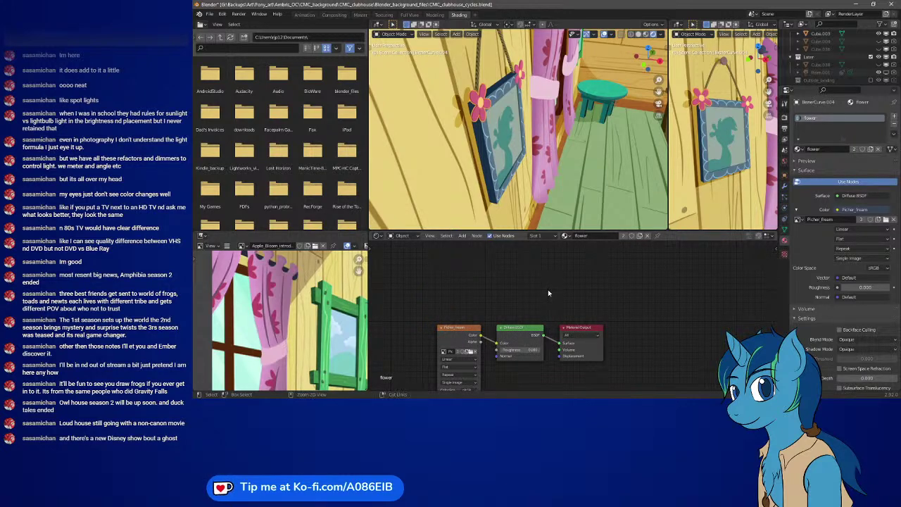
# Paste in the toon shader group as a separate copy and arrange the texture and output nodes
pyautogui.hotkey('ctrl', 'v')
pyautogui.moveTo(694, 282); pyautogui.dragTo(548, 262)
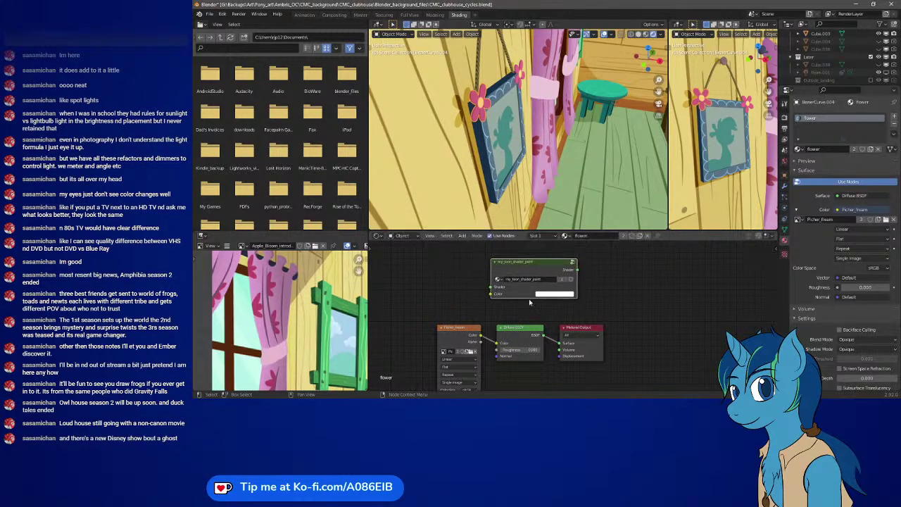
pyautogui.moveTo(459, 329); pyautogui.dragTo(421, 303)
pyautogui.moveTo(588, 330); pyautogui.dragTo(690, 324)
pyautogui.click(562, 279)
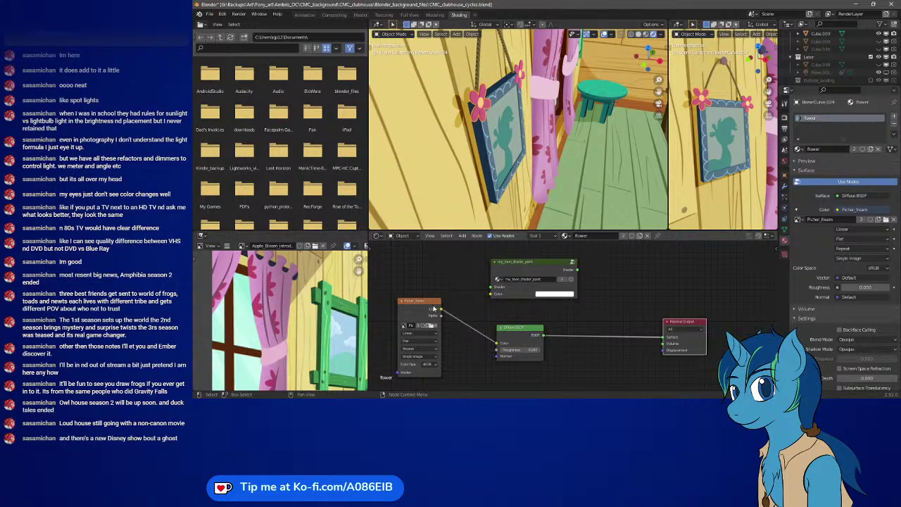
# Feed the texture Color into the group's Shader and Color inputs and its output into Surface
pyautogui.moveTo(440, 309); pyautogui.dragTo(491, 288)
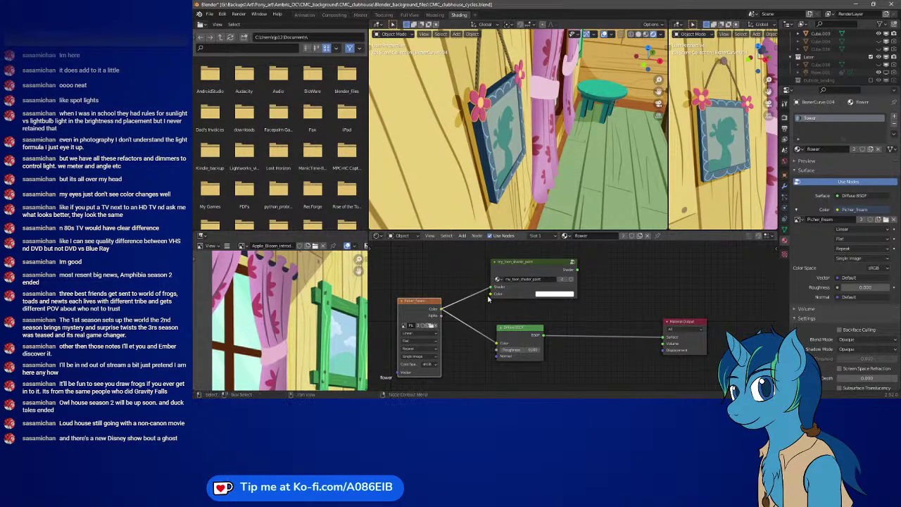
pyautogui.moveTo(442, 311); pyautogui.dragTo(490, 293)
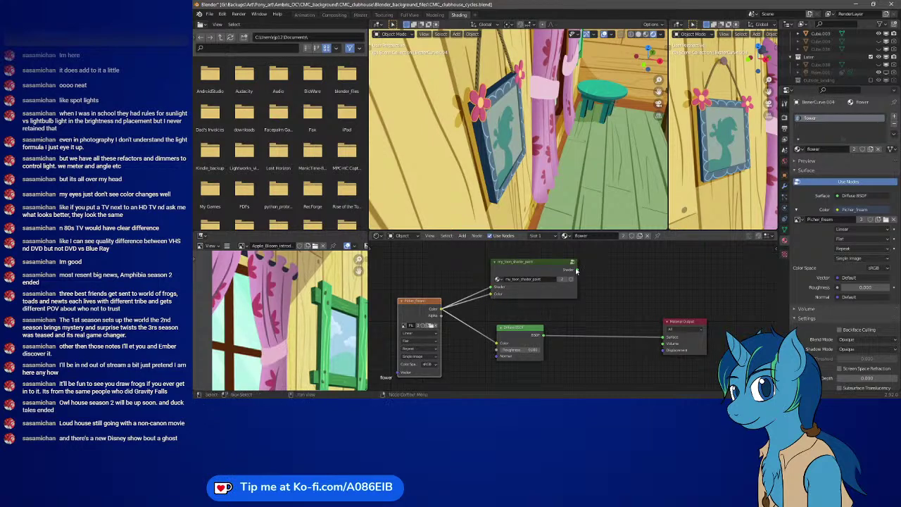
pyautogui.moveTo(576, 270); pyautogui.dragTo(664, 338)
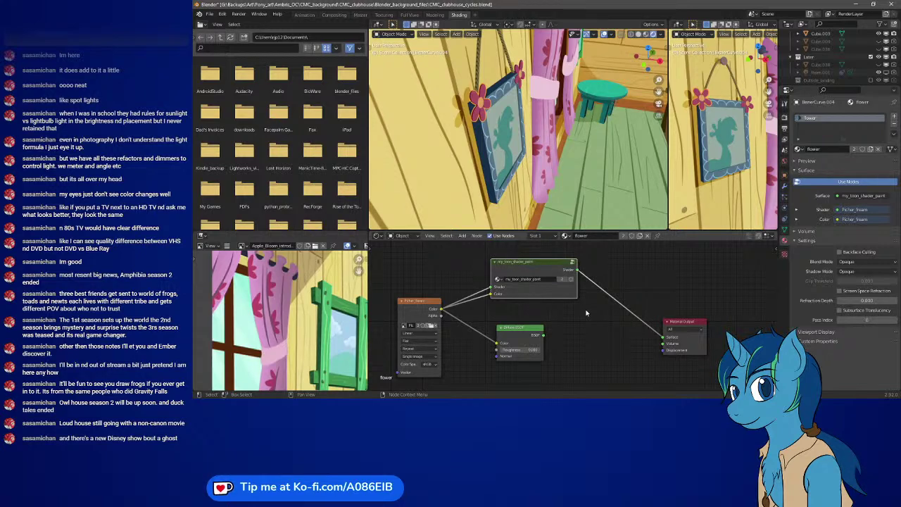
# Add a Hue/Saturation/Value node to the flower material and park it, unlinked, above the Material Output
pyautogui.hotkey('shift', 'a')
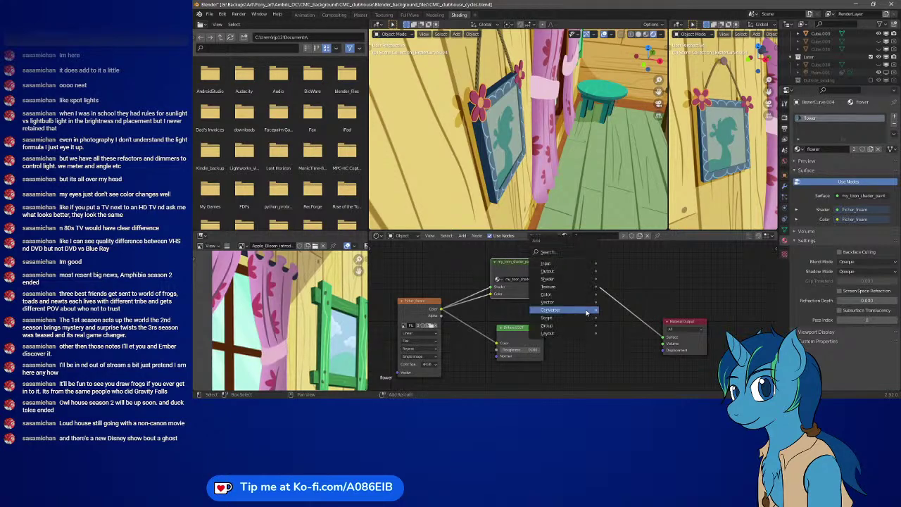
pyautogui.moveTo(585, 312)
pyautogui.moveTo(580, 296)
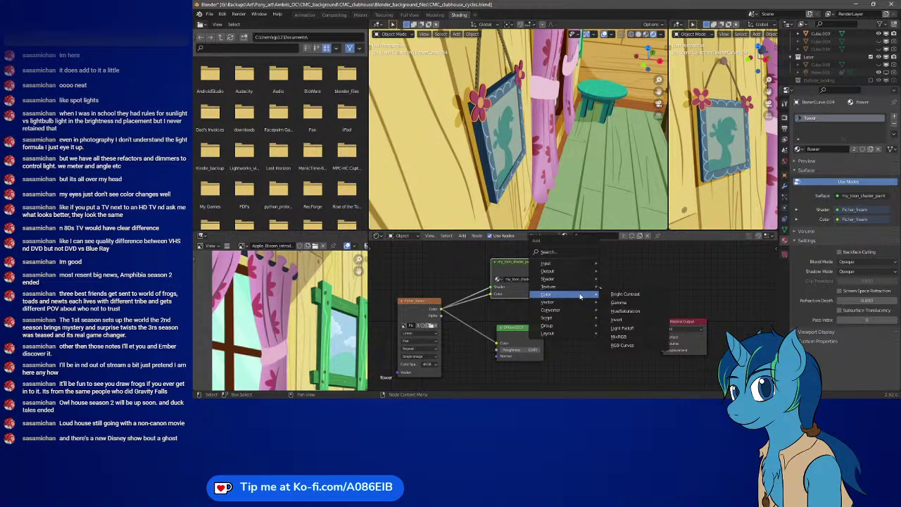
pyautogui.click(624, 310)
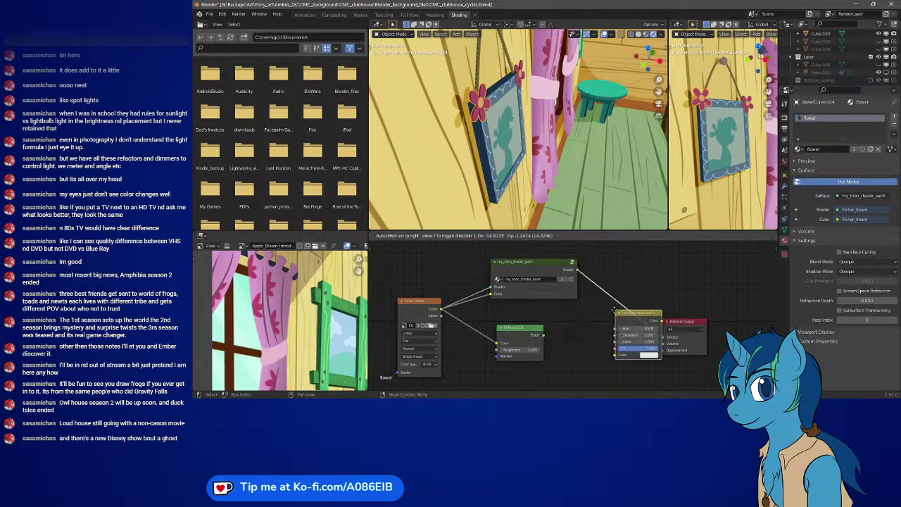
pyautogui.click(597, 281)
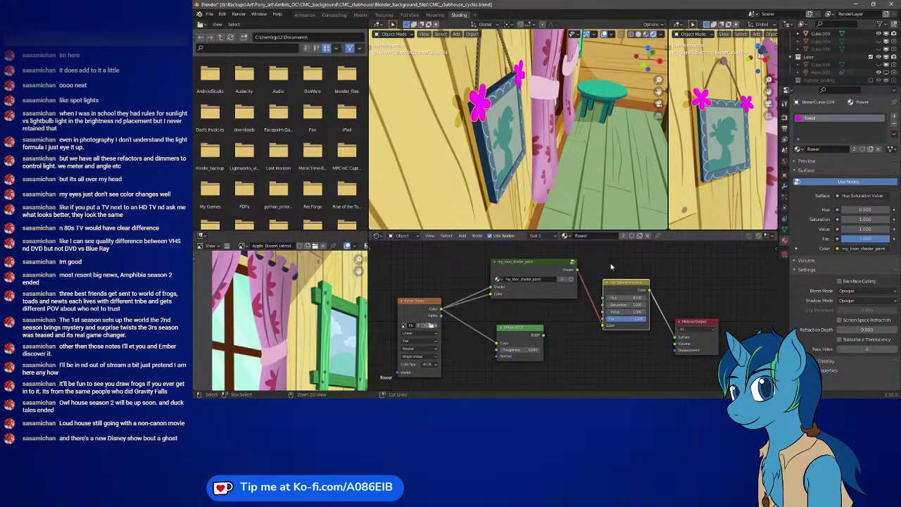
pyautogui.hotkey('ctrl', 'z')
pyautogui.moveTo(622, 316); pyautogui.dragTo(658, 261)
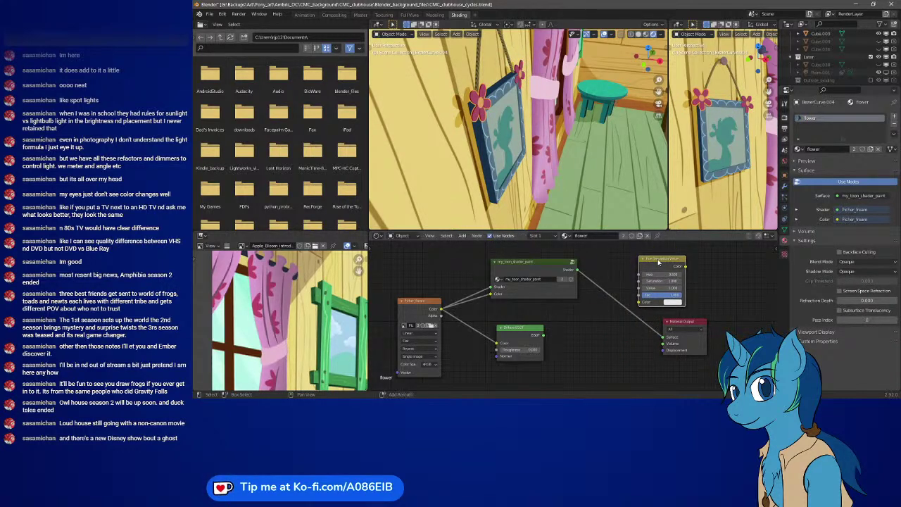
pyautogui.hotkey('shift', 'a')
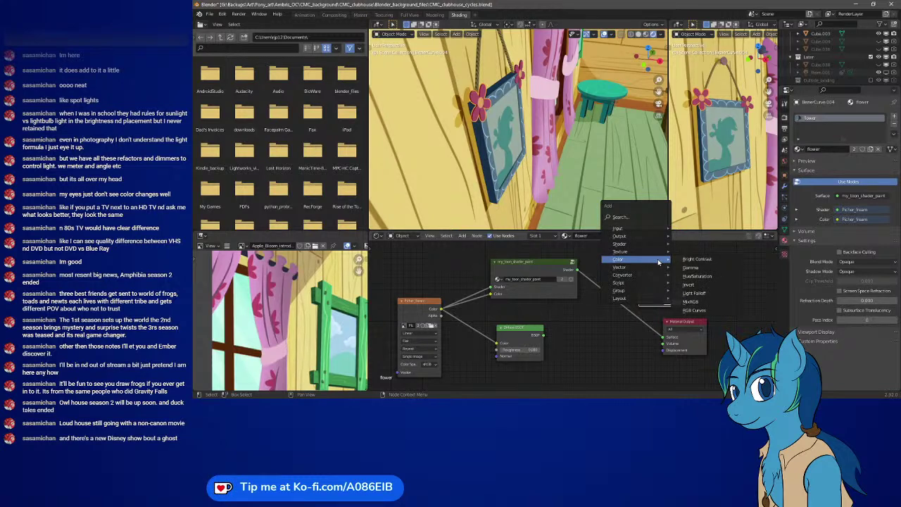
# Insert a Shader to RGB node into the toon shader's link to the Material Output
pyautogui.moveTo(639, 276)
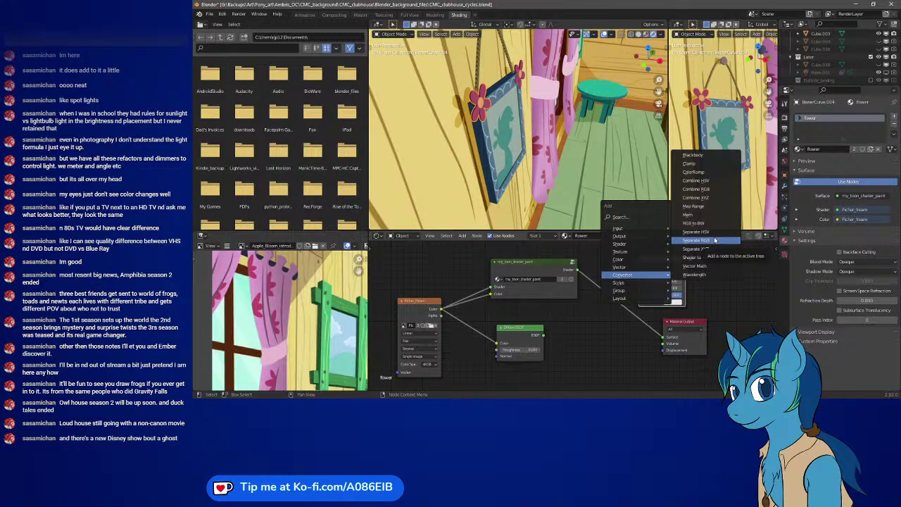
pyautogui.click(697, 258)
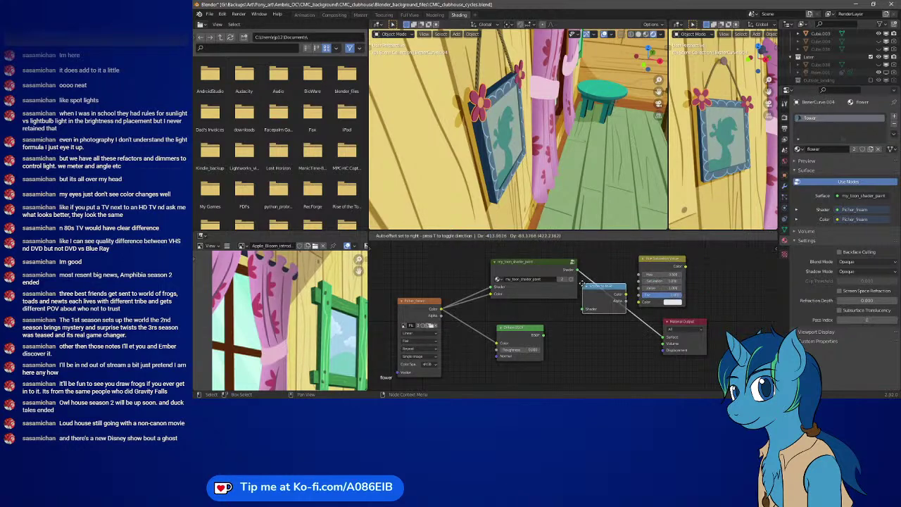
pyautogui.click(620, 293)
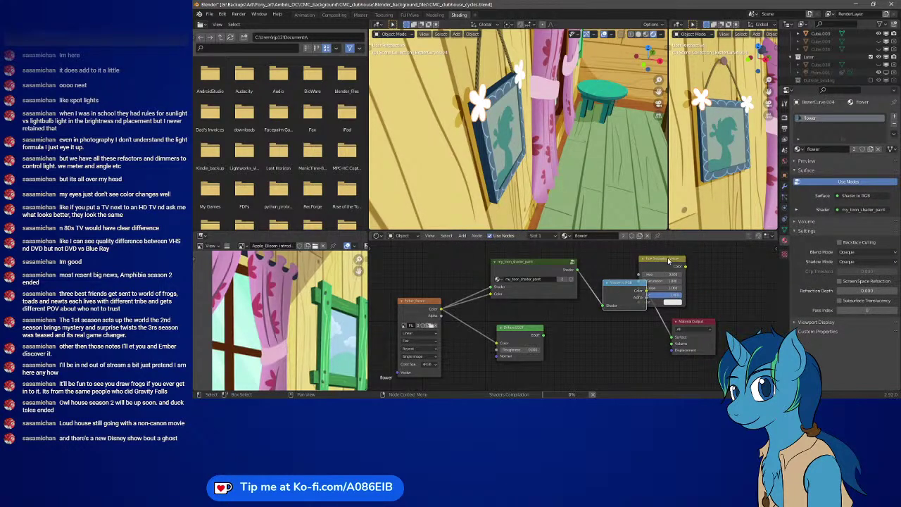
pyautogui.moveTo(669, 261); pyautogui.dragTo(700, 259)
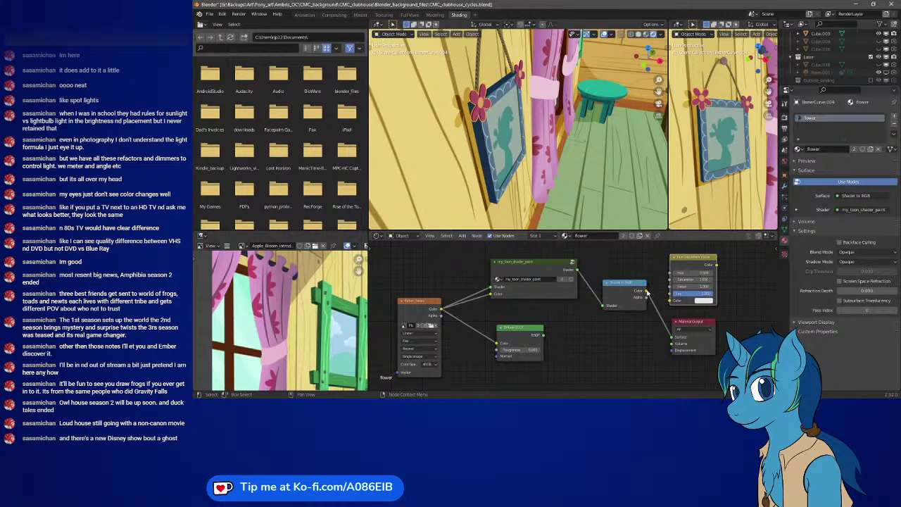
# Wire Shader to RGB through Hue/Saturation/Value into Material Output Surface, with Saturation 1.100
pyautogui.moveTo(648, 292); pyautogui.dragTo(669, 301)
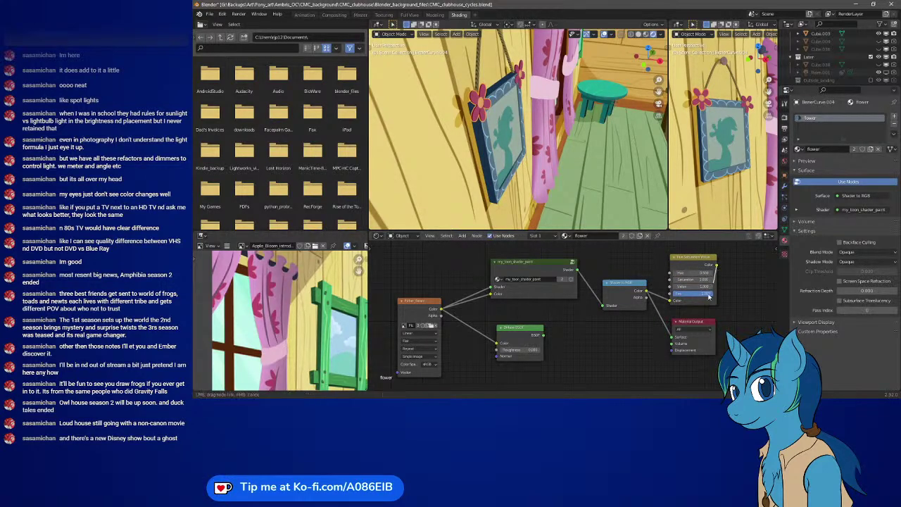
pyautogui.moveTo(715, 265); pyautogui.dragTo(673, 336)
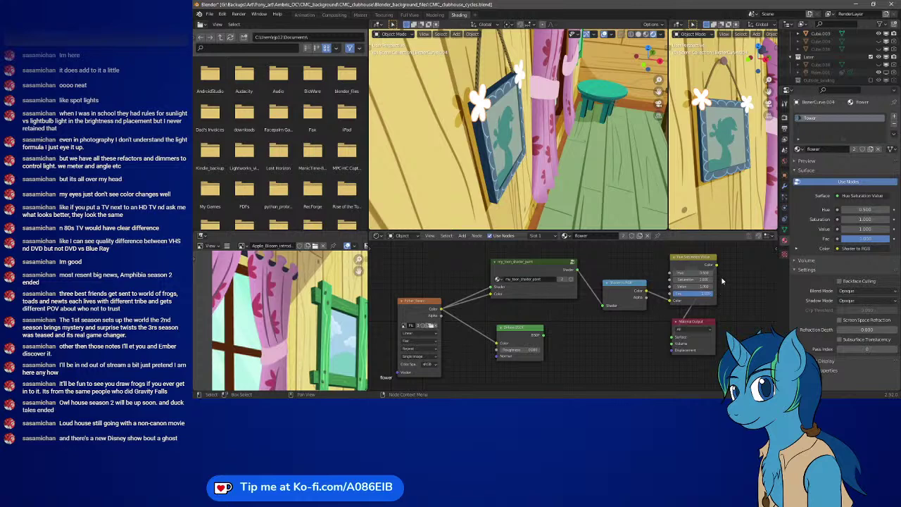
pyautogui.moveTo(713, 279); pyautogui.dragTo(711, 280)
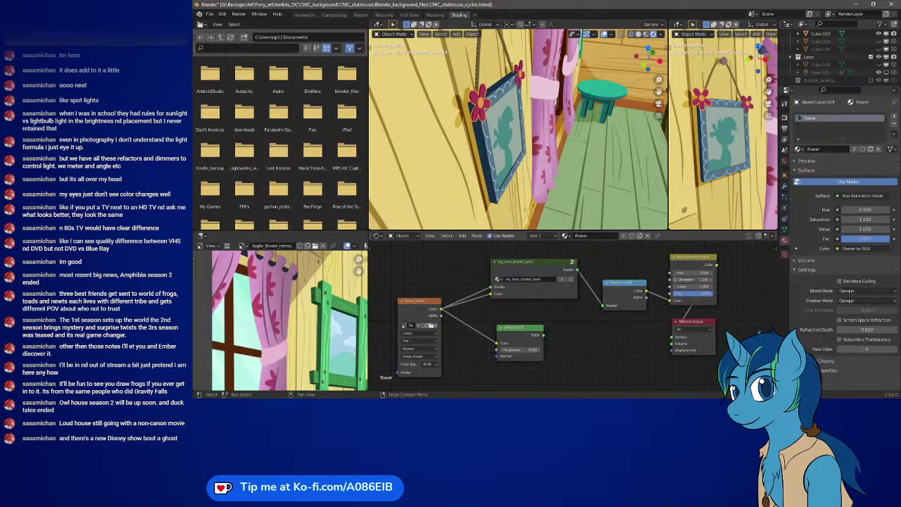
# Raise the Hue/Saturation/Value node's Value to 1.300 and move the Material Output further right
pyautogui.click(711, 288)
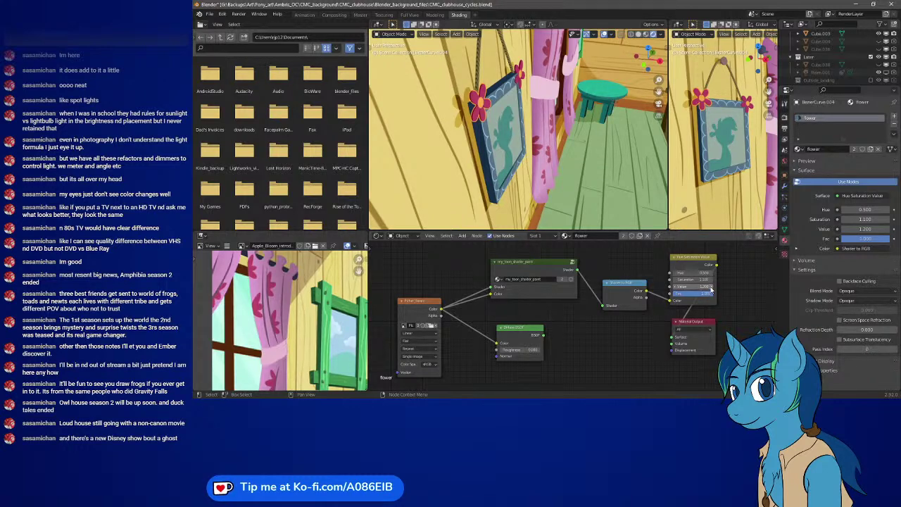
pyautogui.click(711, 289)
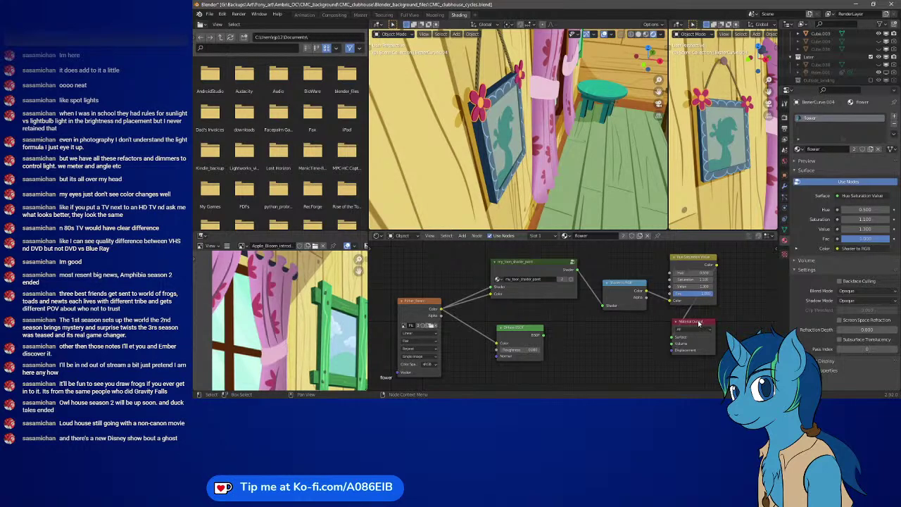
pyautogui.moveTo(699, 323); pyautogui.dragTo(757, 322)
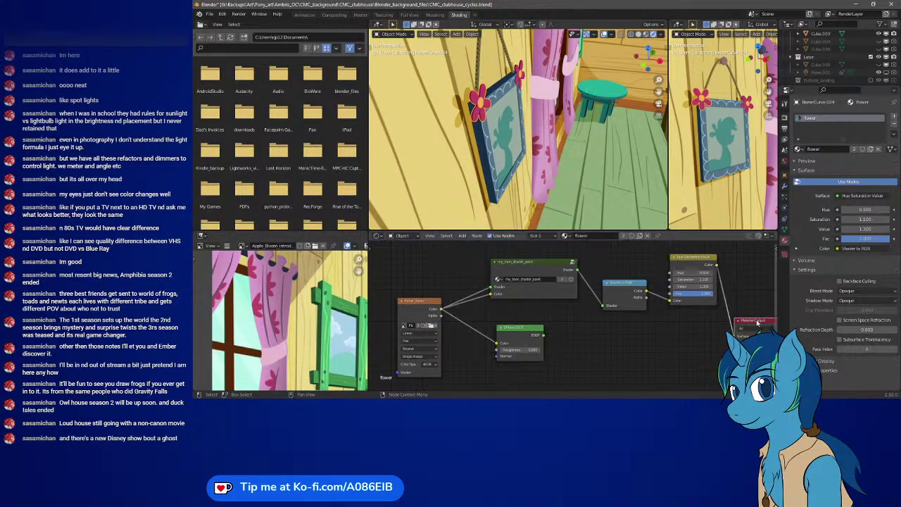
pyautogui.click(689, 260)
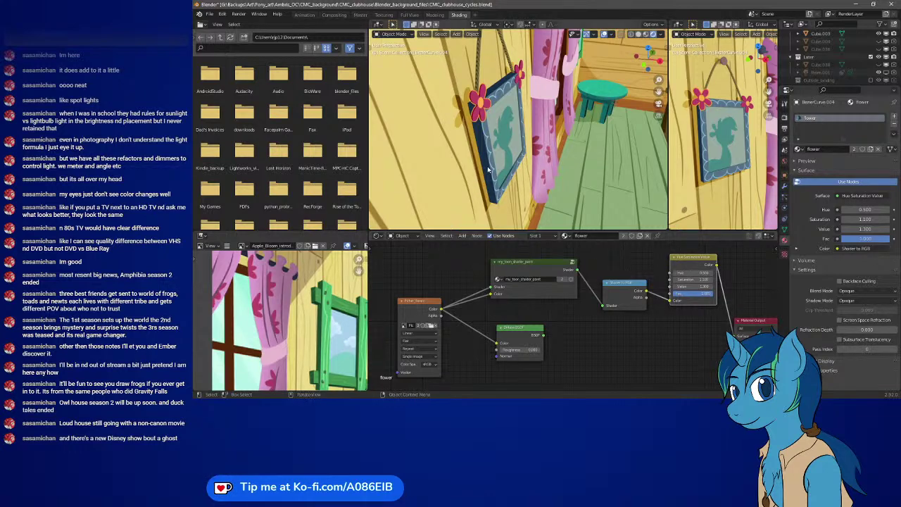
# Select the flower material's Shader to RGB and Hue/Saturation/Value nodes for copying
pyautogui.click(510, 145)
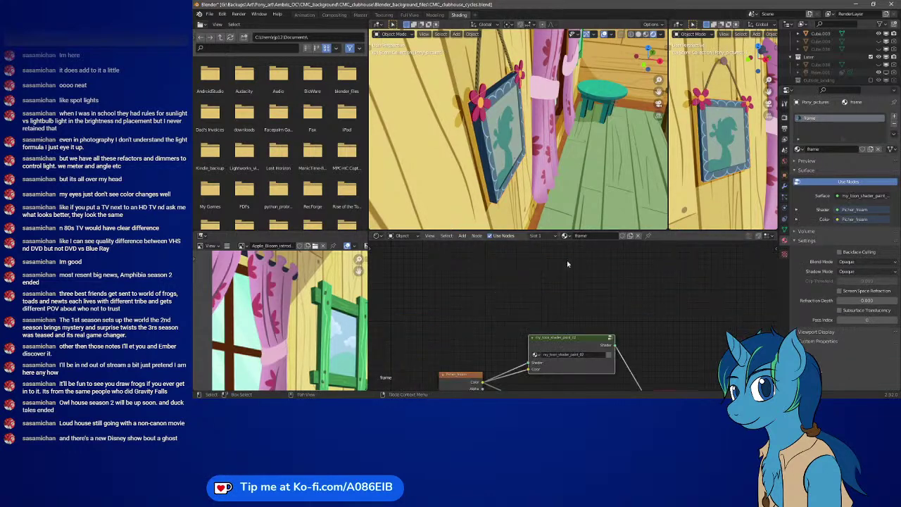
pyautogui.press('Home')
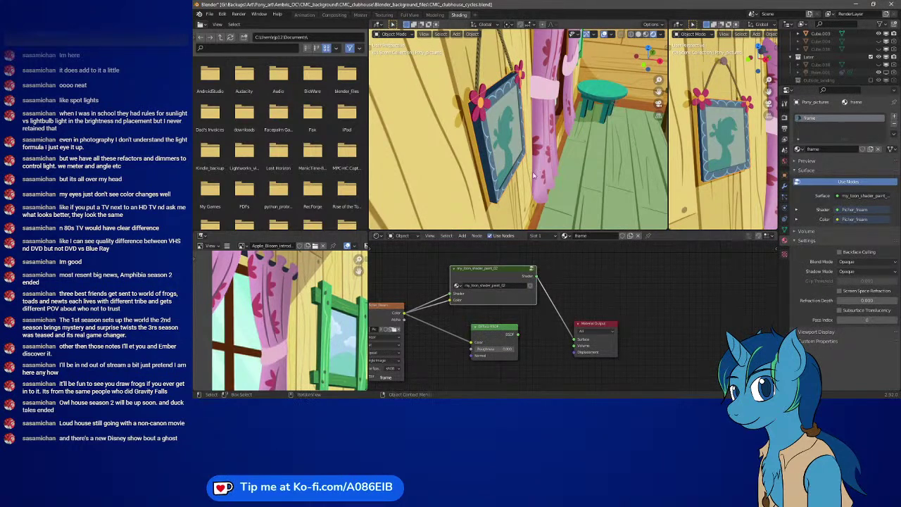
pyautogui.hotkey('ctrl', 'z')
pyautogui.press('Home')
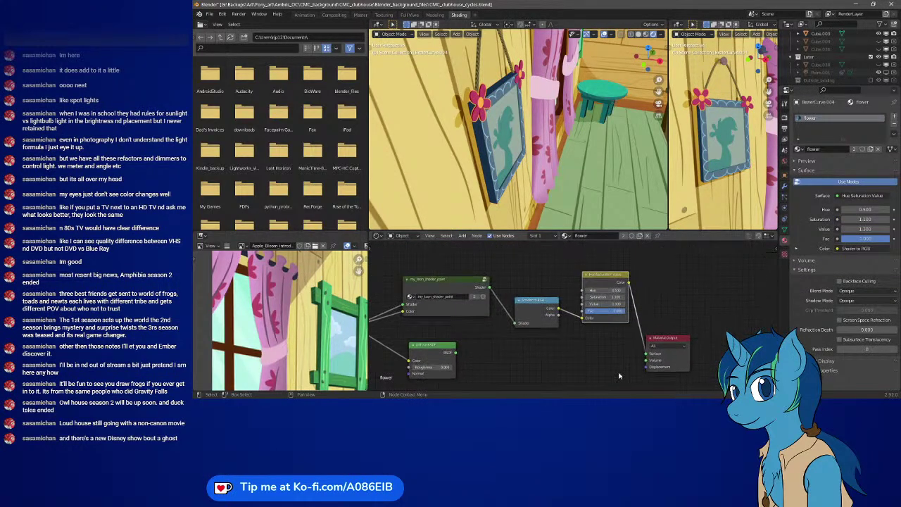
pyautogui.click(544, 299)
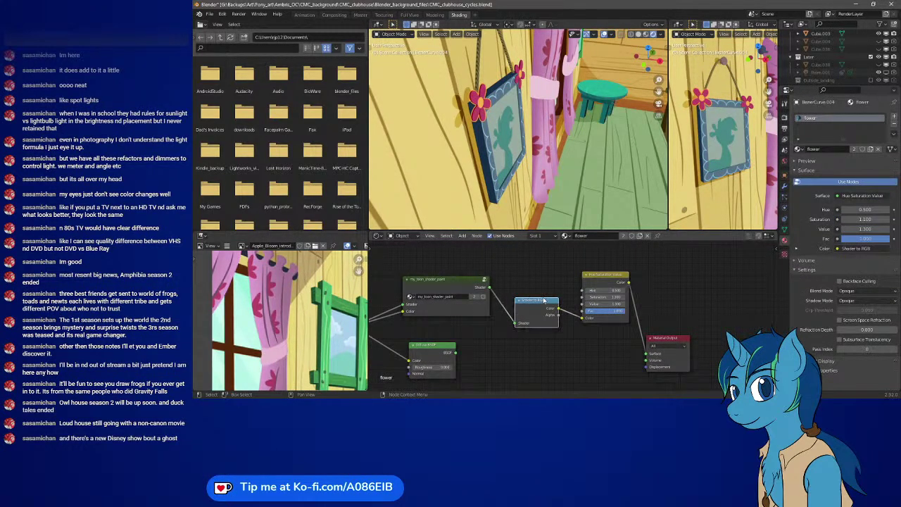
pyautogui.click(602, 279)
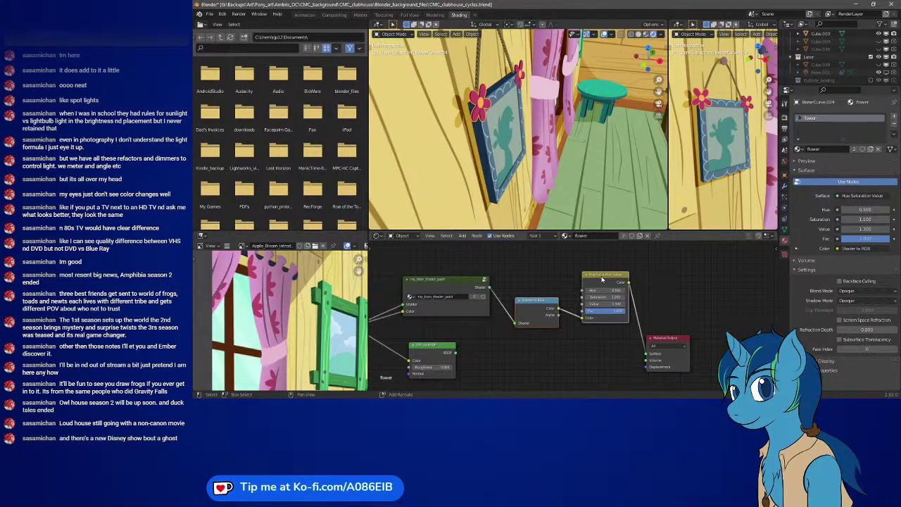
# Paste the copied colour nodes into the picture frame's material beside its toon shader
pyautogui.click(495, 145)
pyautogui.moveTo(591, 387); pyautogui.dragTo(564, 298, button='middle')
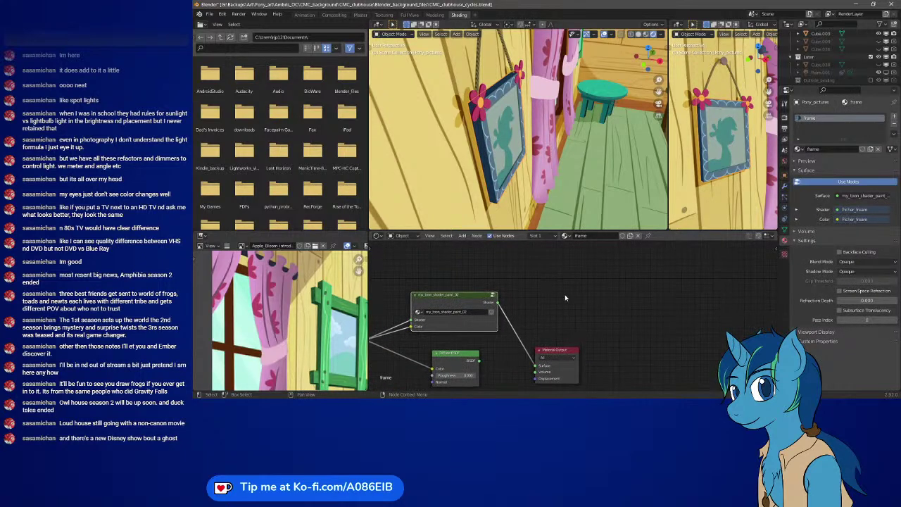
pyautogui.hotkey('ctrl', 'v')
pyautogui.moveTo(528, 257); pyautogui.dragTo(553, 289, button='middle')
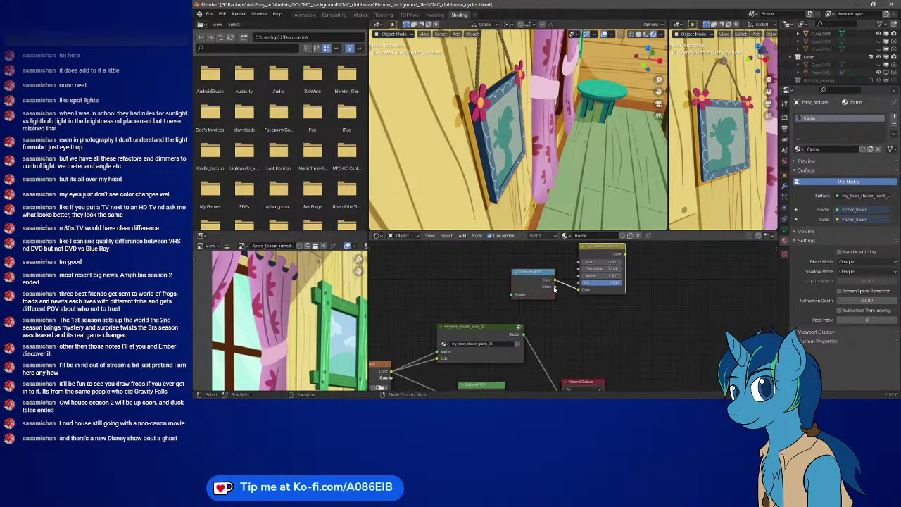
pyautogui.moveTo(554, 289); pyautogui.dragTo(586, 333)
pyautogui.moveTo(586, 333); pyautogui.dragTo(566, 266, button='middle')
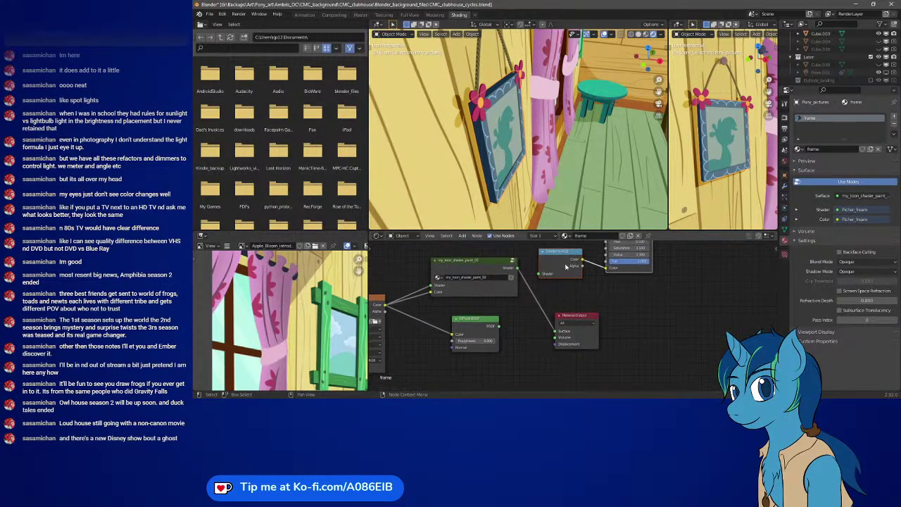
pyautogui.moveTo(561, 254)
pyautogui.mouseDown()
pyautogui.moveTo(467, 297)
pyautogui.moveTo(573, 268)
pyautogui.mouseUp()
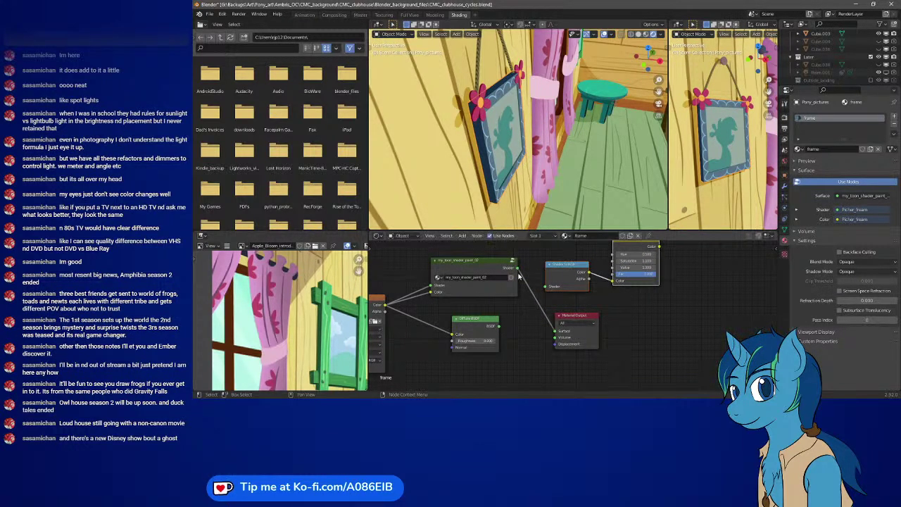
# Wire the frame's toon shader into Shader to RGB and Hue/Saturation into the Material Output
pyautogui.moveTo(519, 270); pyautogui.dragTo(548, 286)
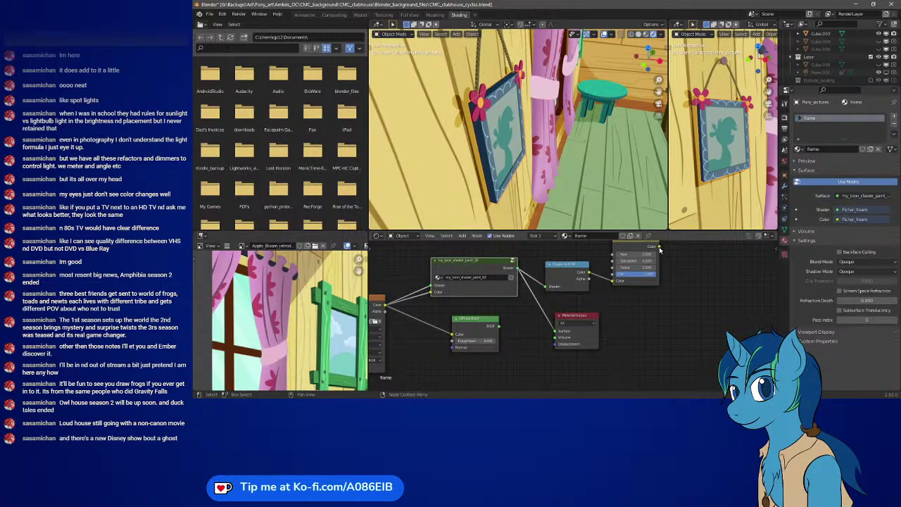
pyautogui.moveTo(660, 247); pyautogui.dragTo(556, 330)
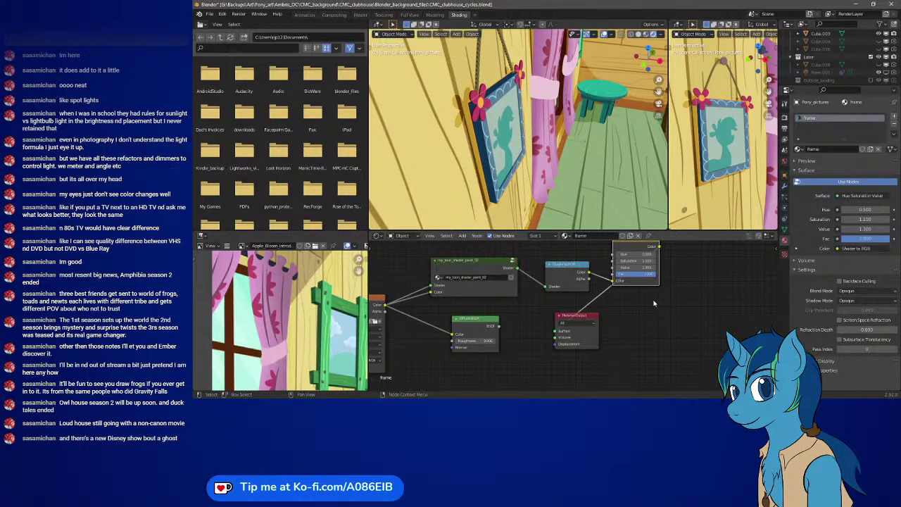
pyautogui.moveTo(567, 138); pyautogui.dragTo(550, 127, button='middle')
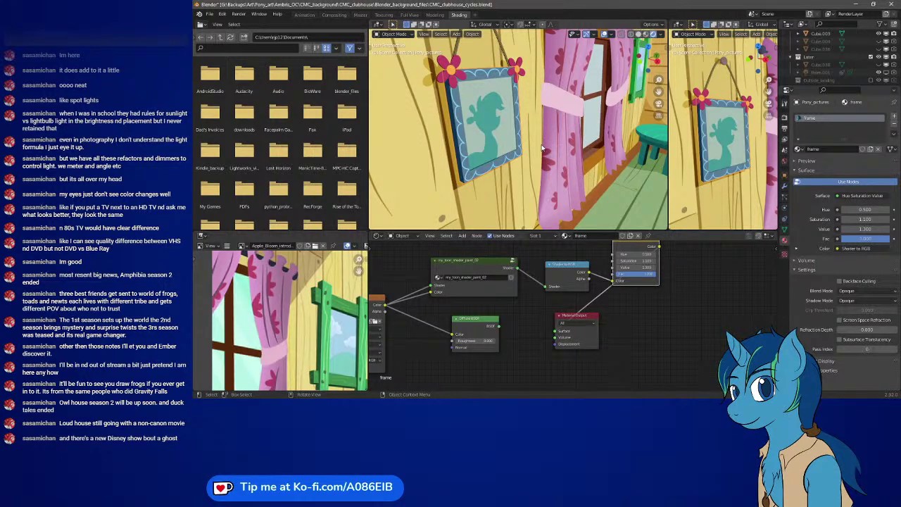
# In camera view, nudge the picture frame along X and move the frame's Material Output up-right
pyautogui.press('KP_0')
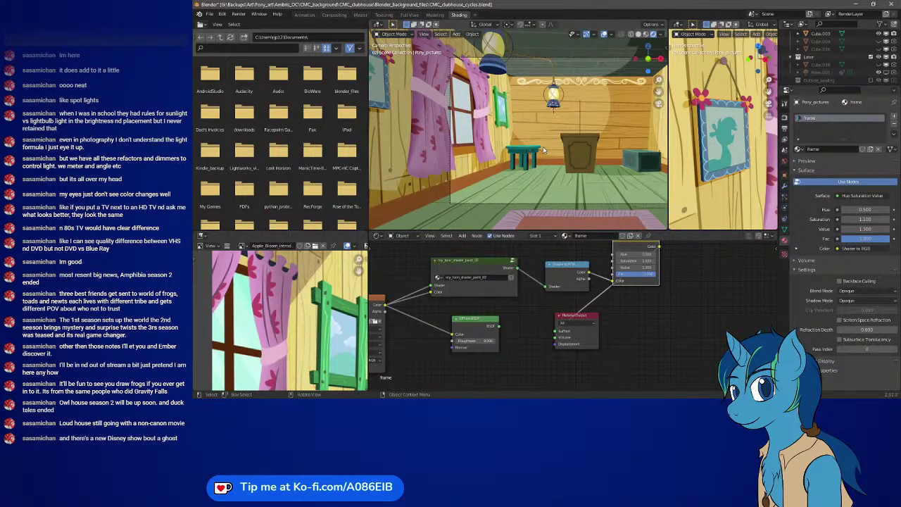
pyautogui.press('g')
pyautogui.press('x')
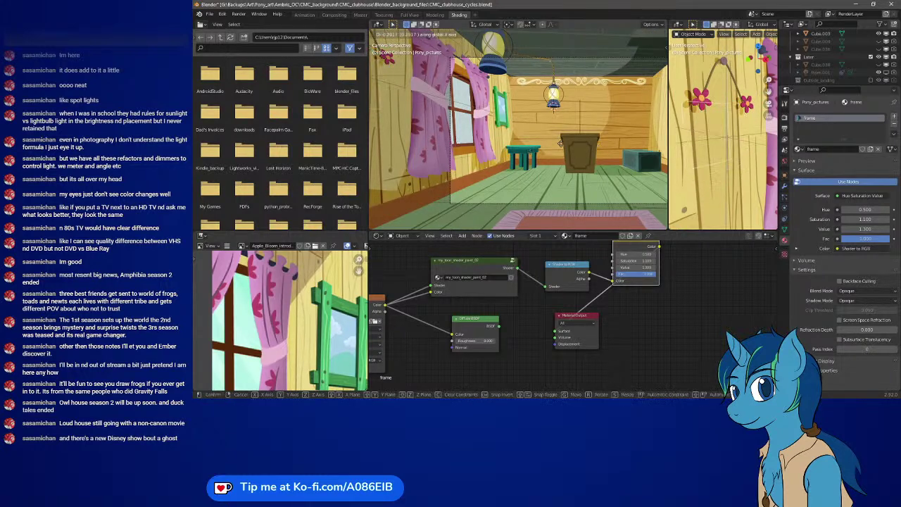
pyautogui.click(615, 152)
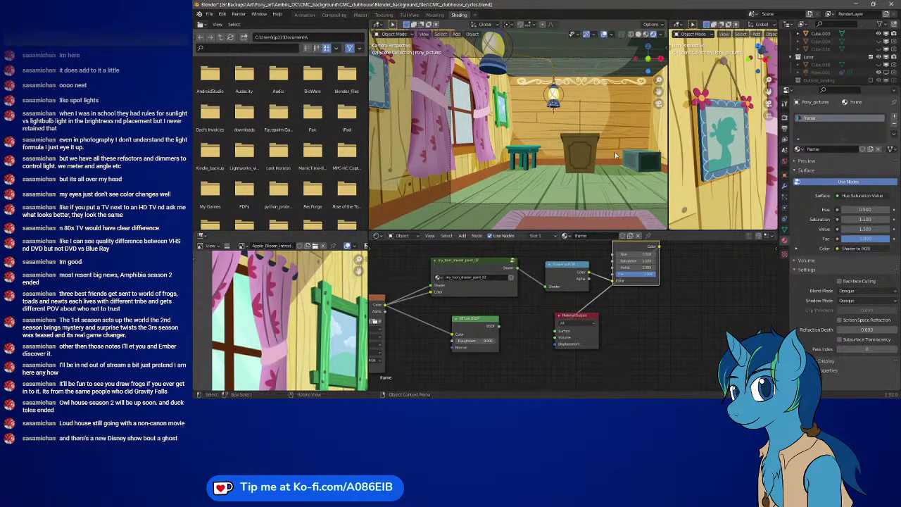
pyautogui.keyDown('shift'); pyautogui.moveTo(625, 154); pyautogui.dragTo(540, 160, button='middle'); pyautogui.keyUp('shift')
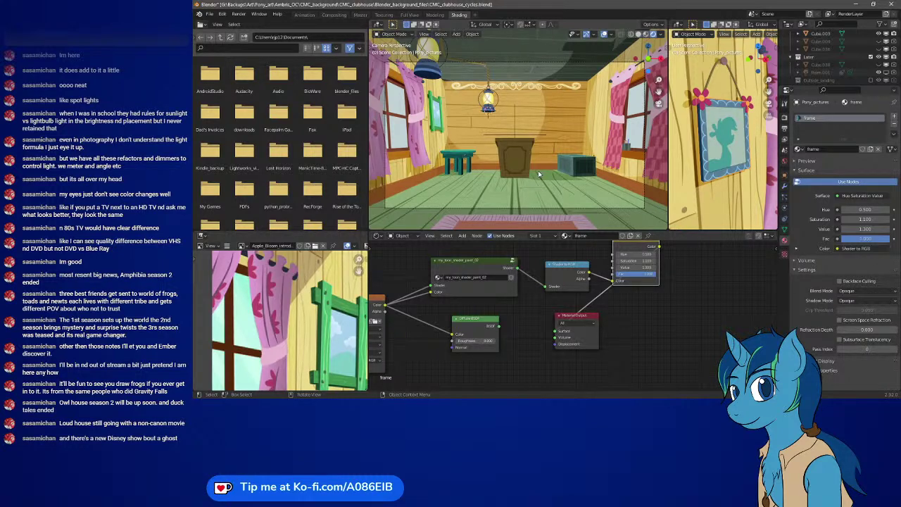
pyautogui.moveTo(580, 315); pyautogui.dragTo(714, 269)
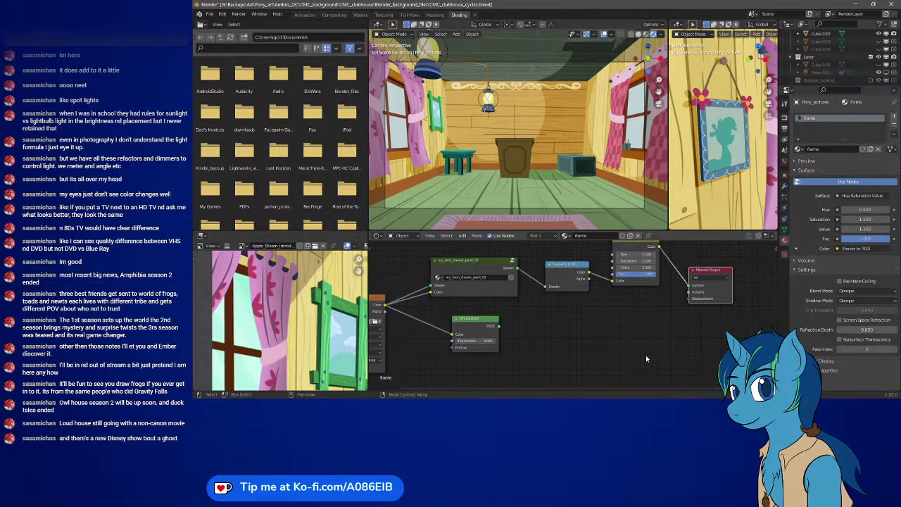